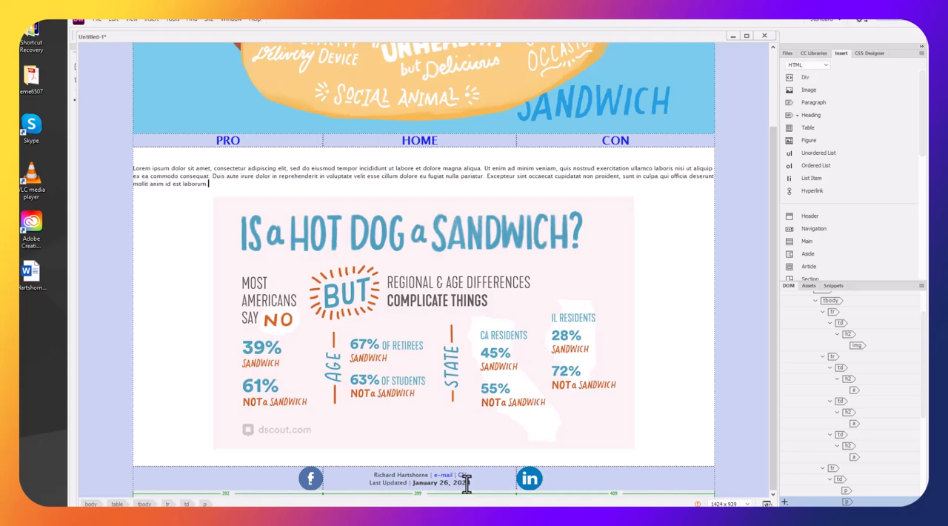
Close the untitled hot dog page without saving its changes
left_click_drag(466, 482, 361, 476)
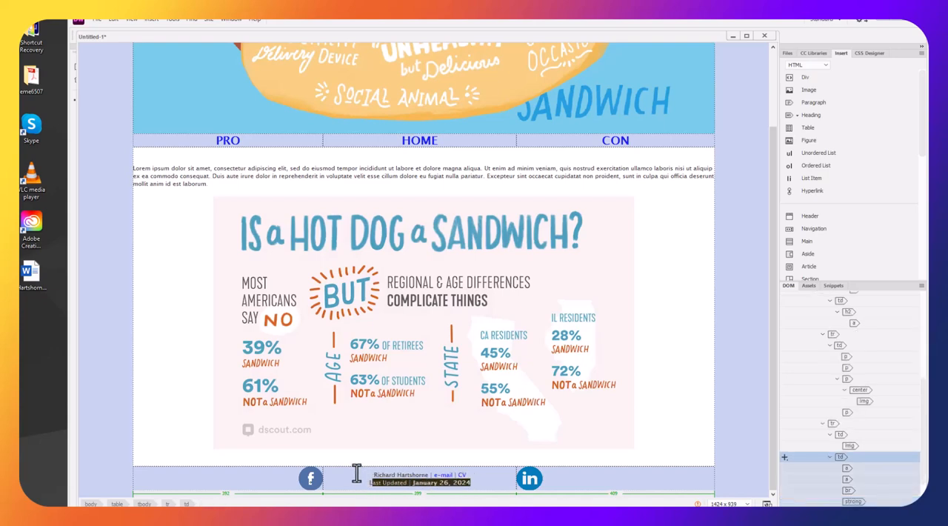
scroll(468, 261, "up", 3)
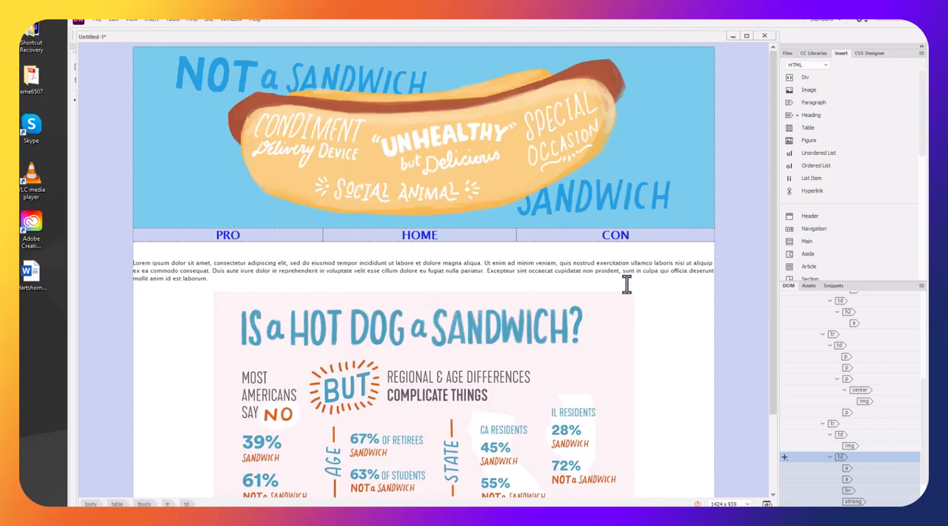
scroll(607, 245, "down", 3)
scroll(603, 248, "up", 3)
left_click(764, 35)
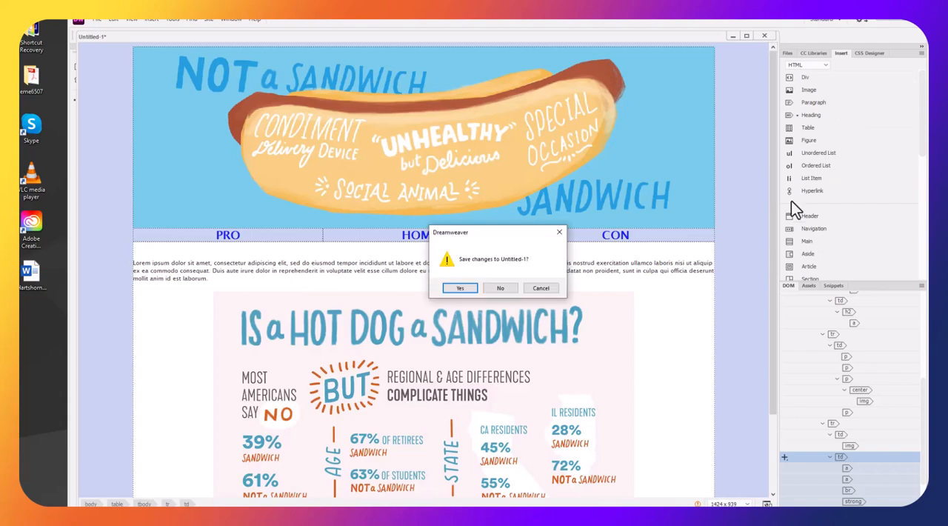
left_click(501, 288)
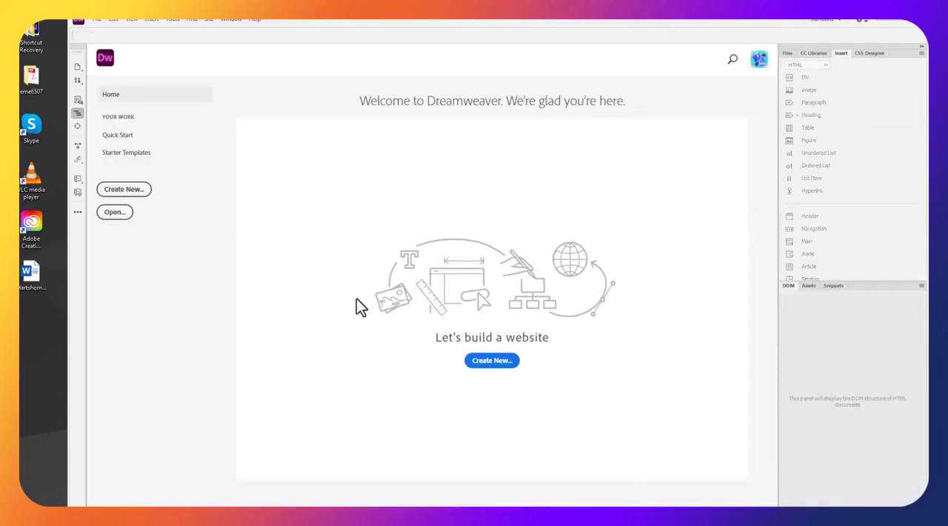
Open the eme6507 folder on the desktop and check the contents of its hotdog-debate subfolder
double_click(31, 78)
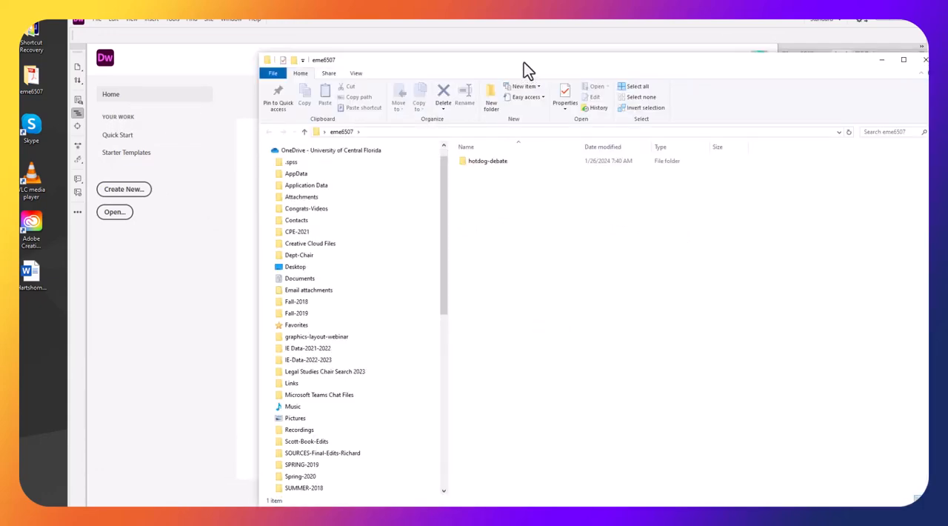
left_click_drag(523, 65, 391, 43)
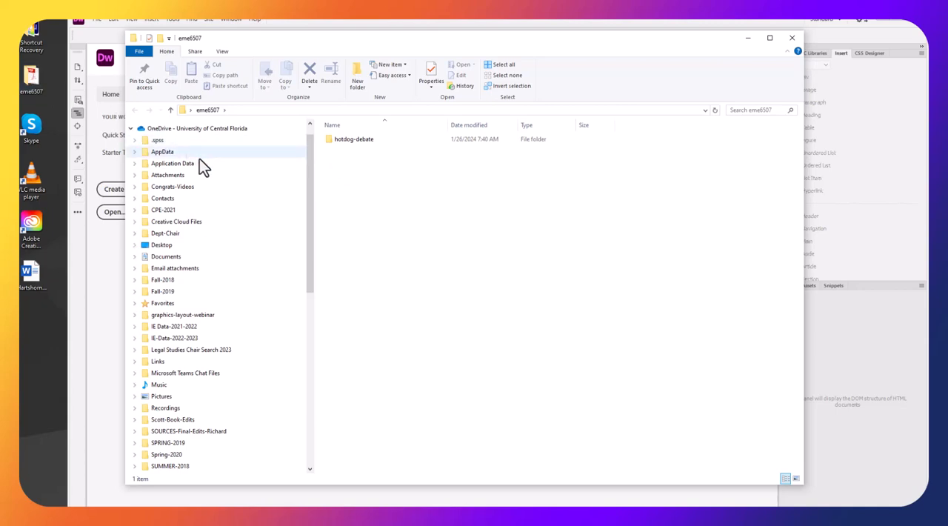
left_click(348, 142)
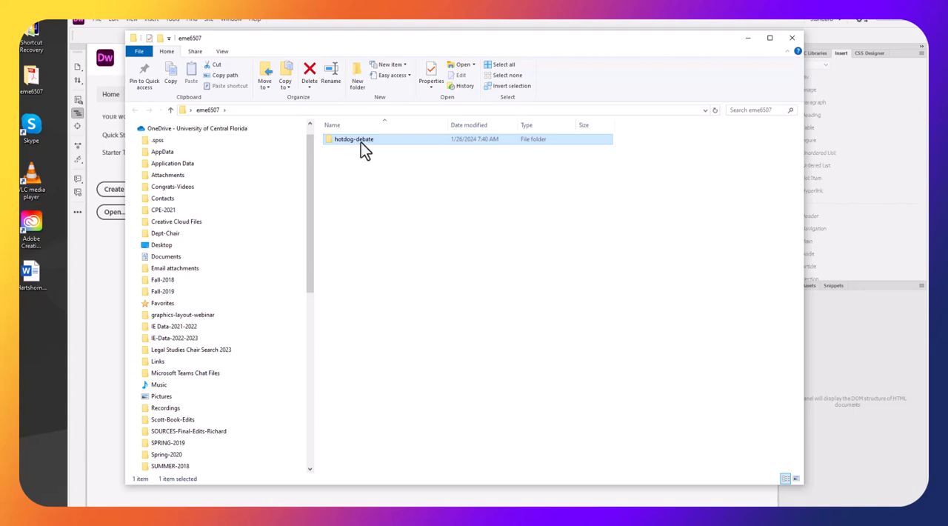
double_click(363, 141)
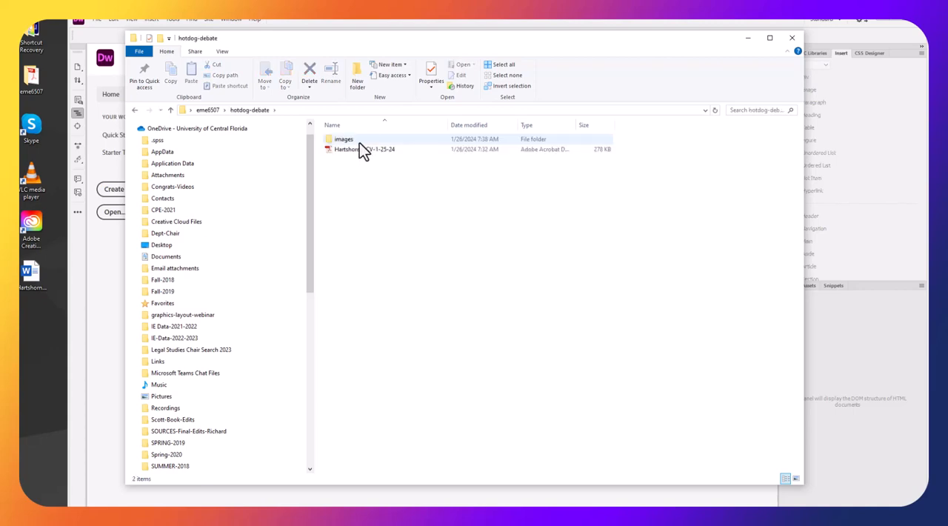
left_click(218, 110)
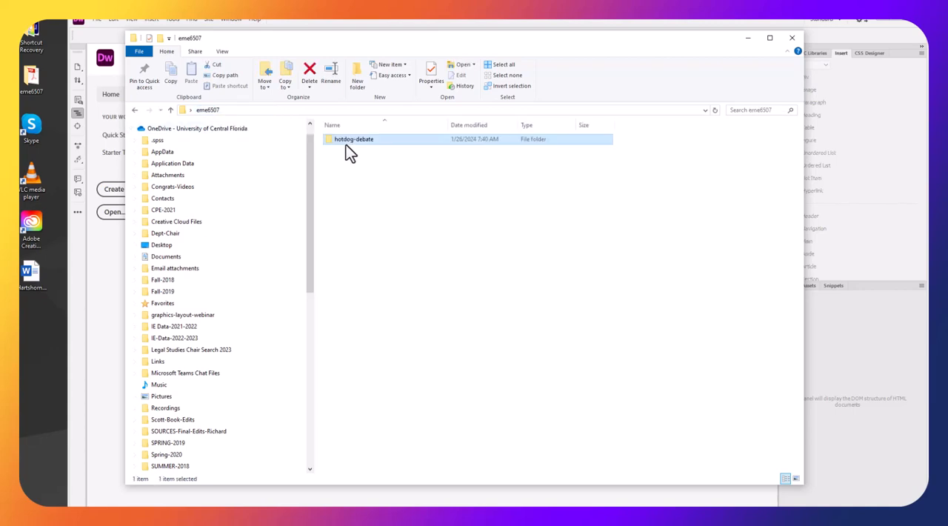
Try to rename the hotdog-debate folder to hotdog-shell
left_click(364, 139)
double_click(364, 140)
type("shell")
key("Return")
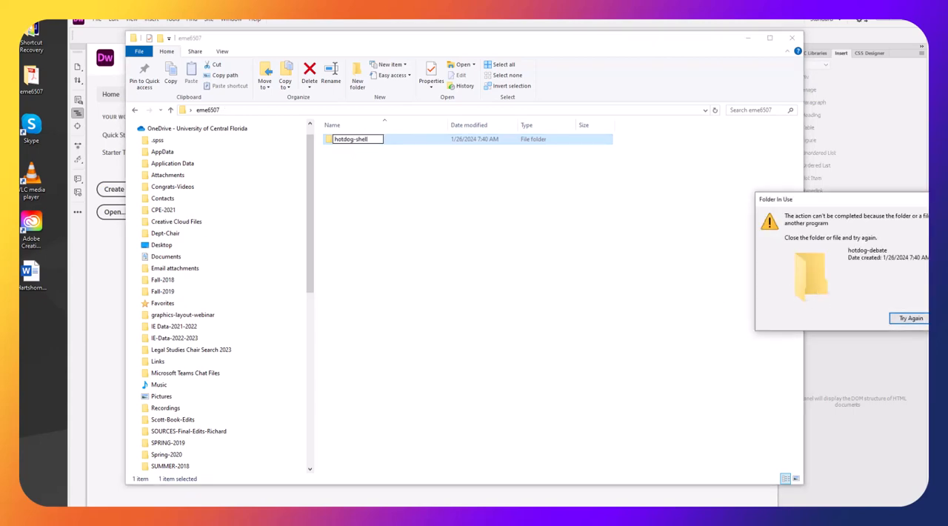
key("Escape")
left_click(335, 155)
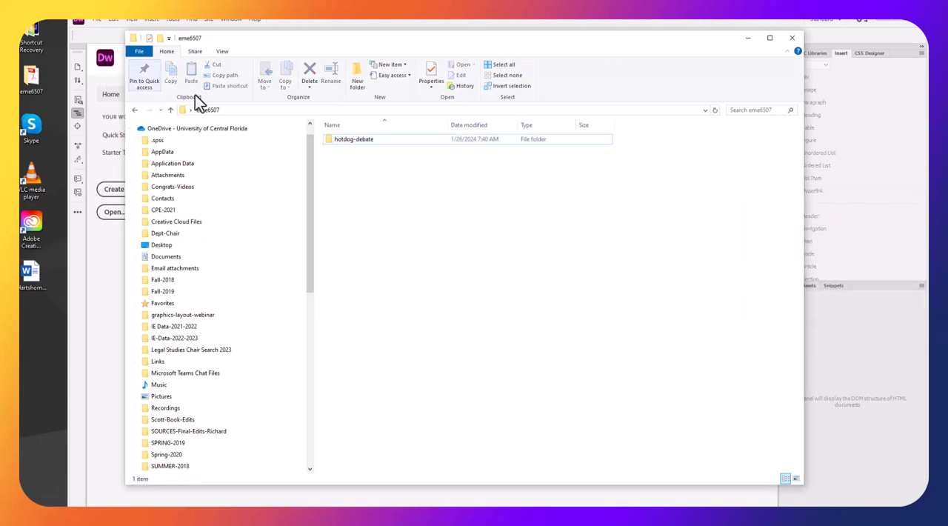
Create a new folder named eportfolio inside the eme6507 folder
left_click_drag(238, 42, 316, 66)
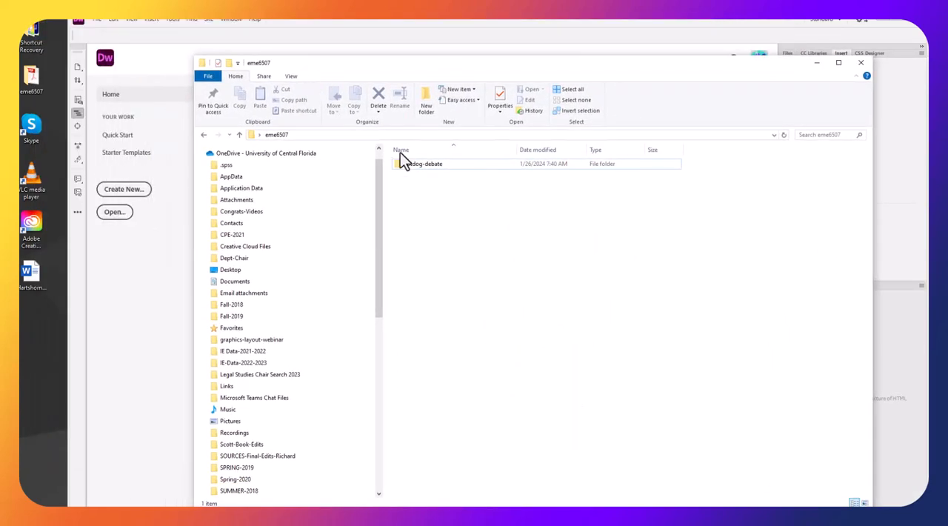
right_click(463, 195)
mouse_move(542, 314)
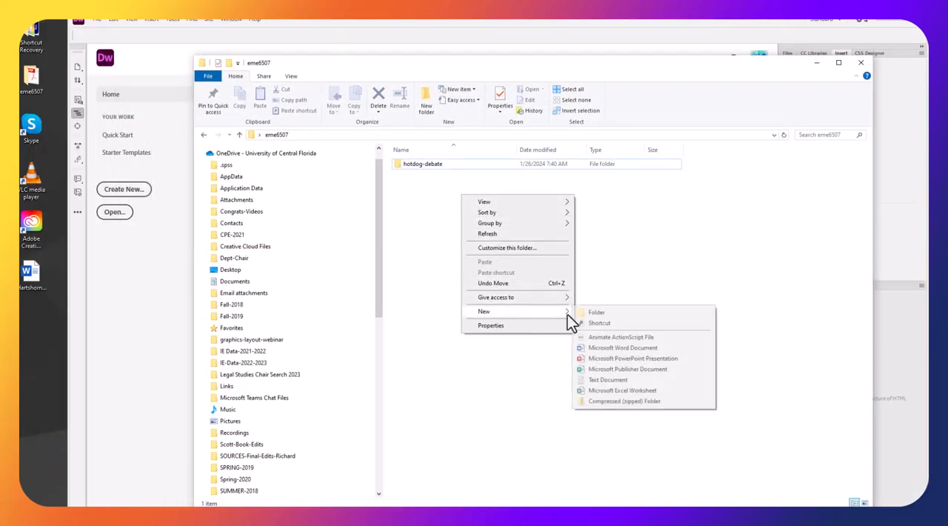
left_click(596, 312)
type("eportfolio")
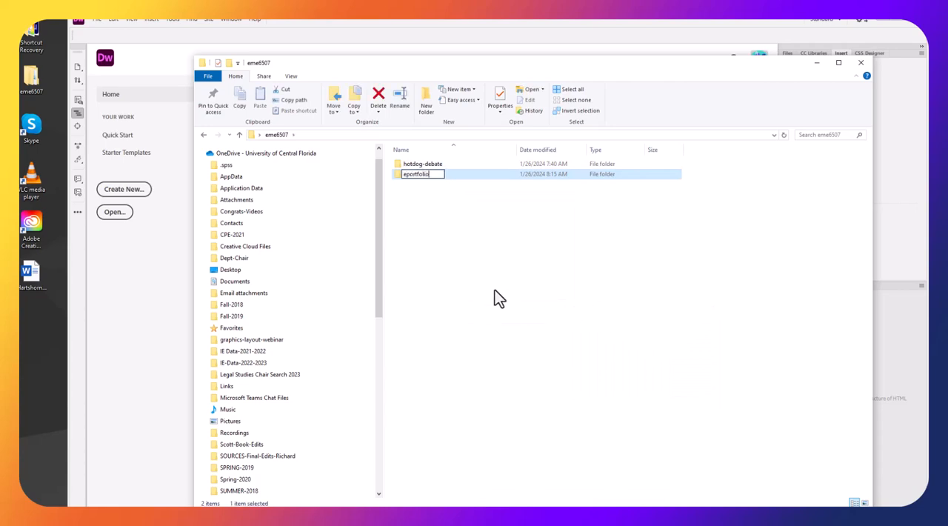
left_click(449, 221)
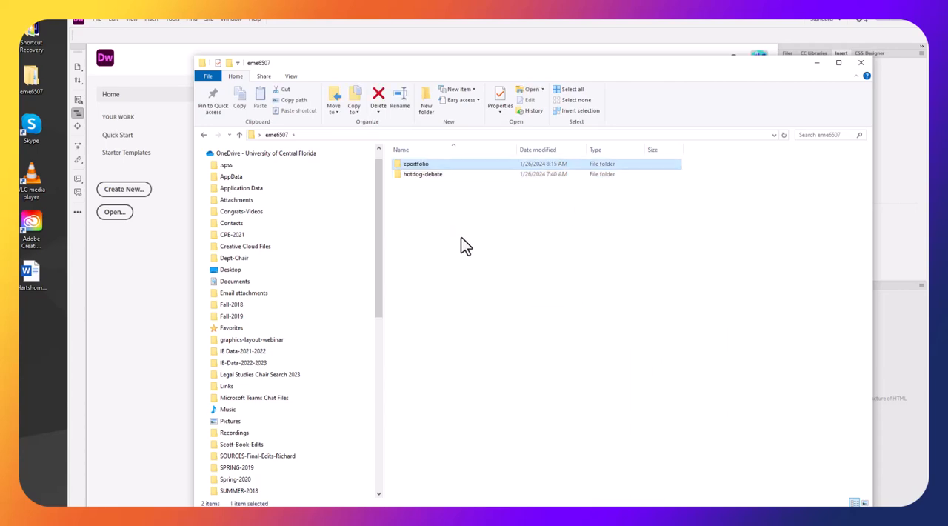
Create another folder named multimedia inside the eme6507 folder
right_click(426, 211)
mouse_move(452, 324)
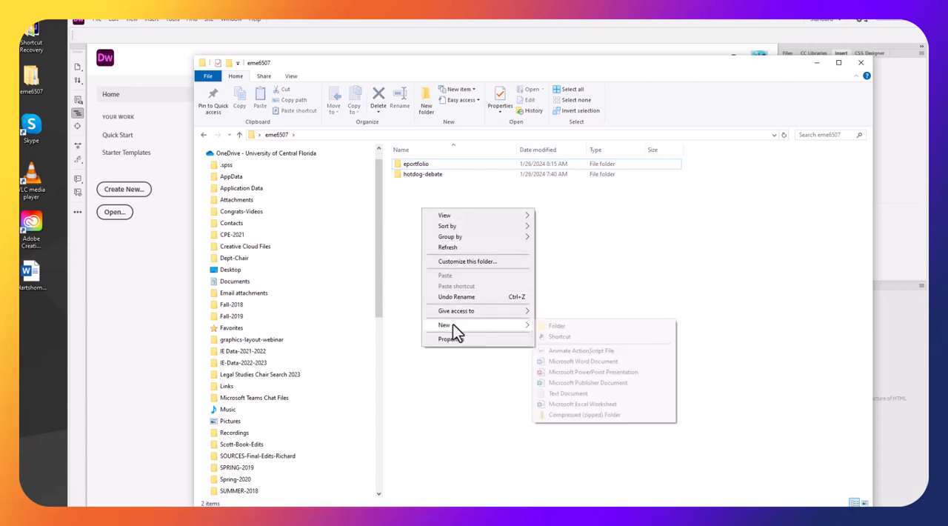
left_click(549, 322)
type("multimedia")
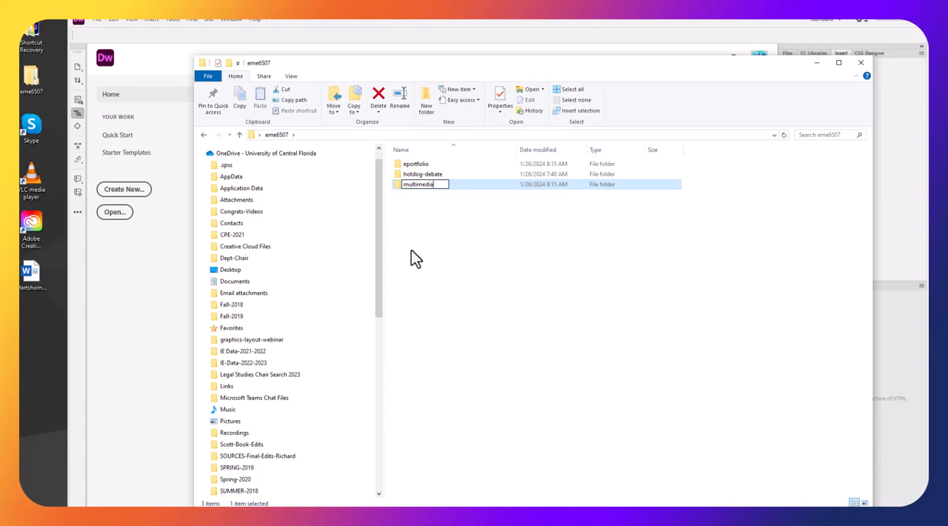
left_click(455, 256)
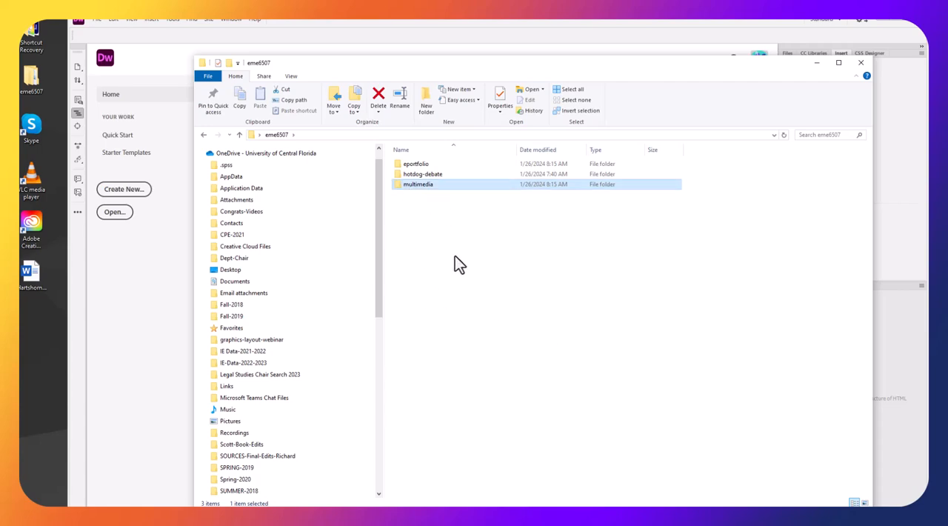
left_click(399, 187)
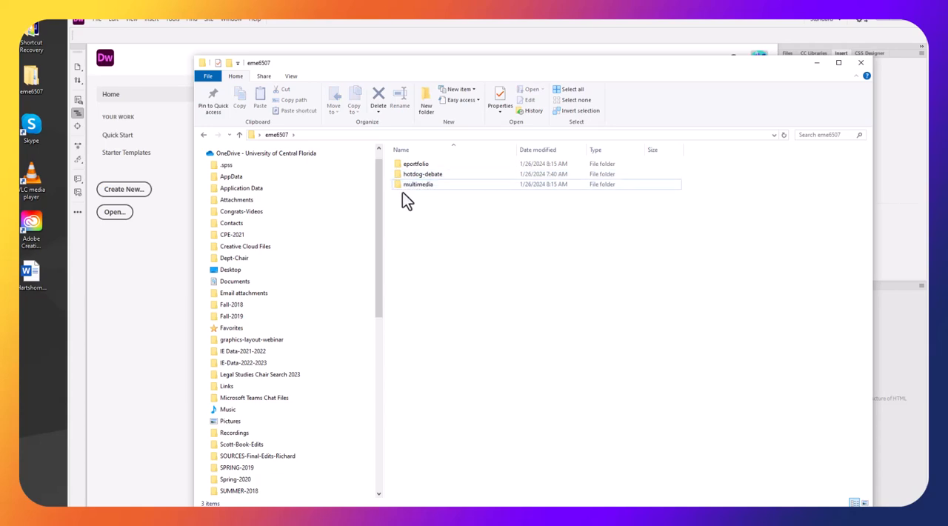
Go into the hotdog-debate folder and review the picture files in its images subfolder
double_click(415, 176)
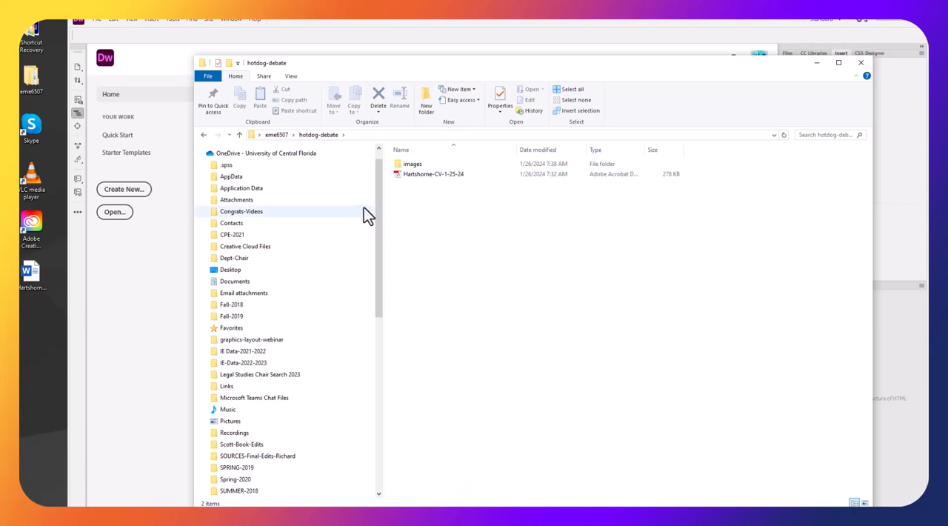
double_click(415, 165)
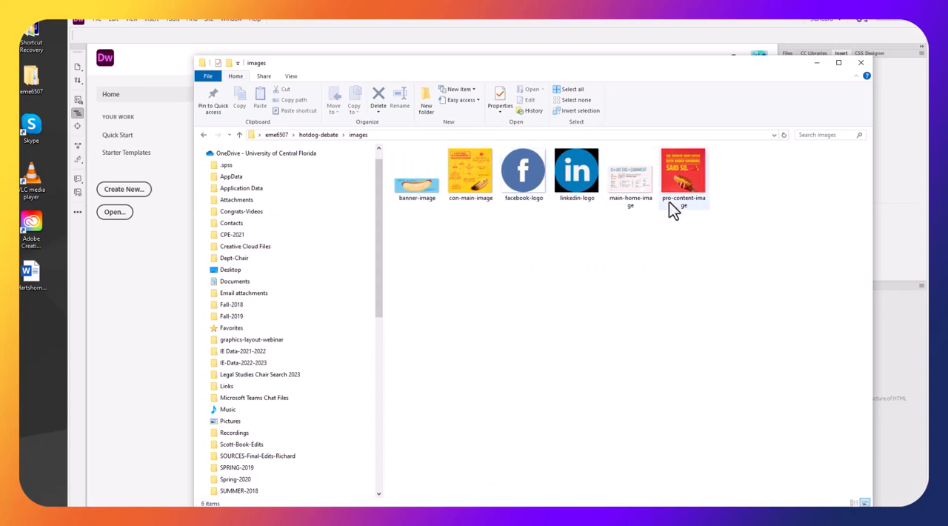
left_click(320, 135)
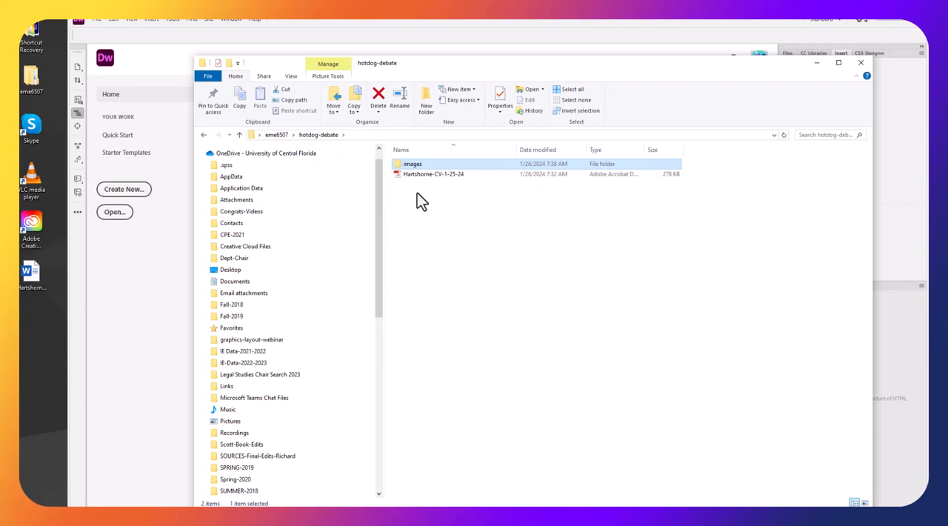
Create a new folder named misc inside the hotdog-debate folder
right_click(417, 193)
mouse_move(447, 308)
left_click(566, 311)
type("m")
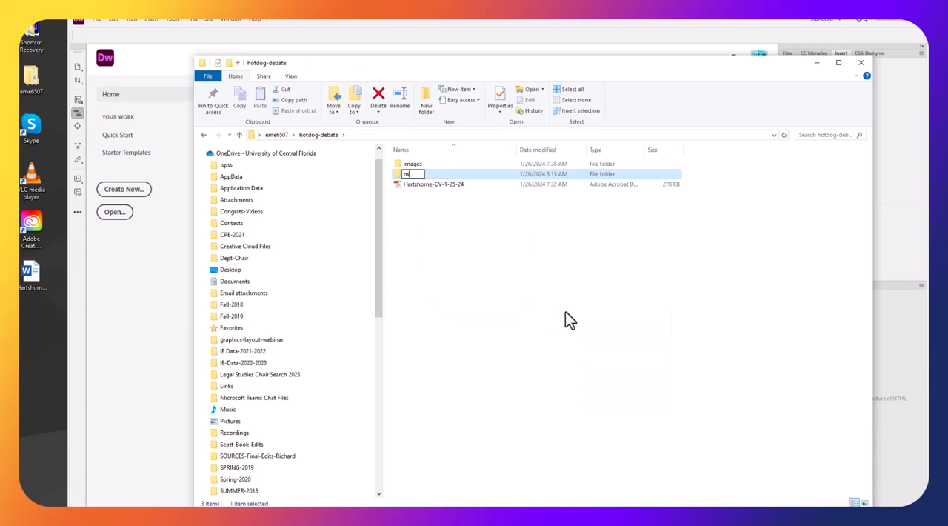
type("edia")
key("BackSpace")
key("BackSpace")
key("BackSpace")
key("BackSpace")
type("isc")
key("Return")
Move the CV PDF into the misc folder and close the folder window
left_click(394, 184)
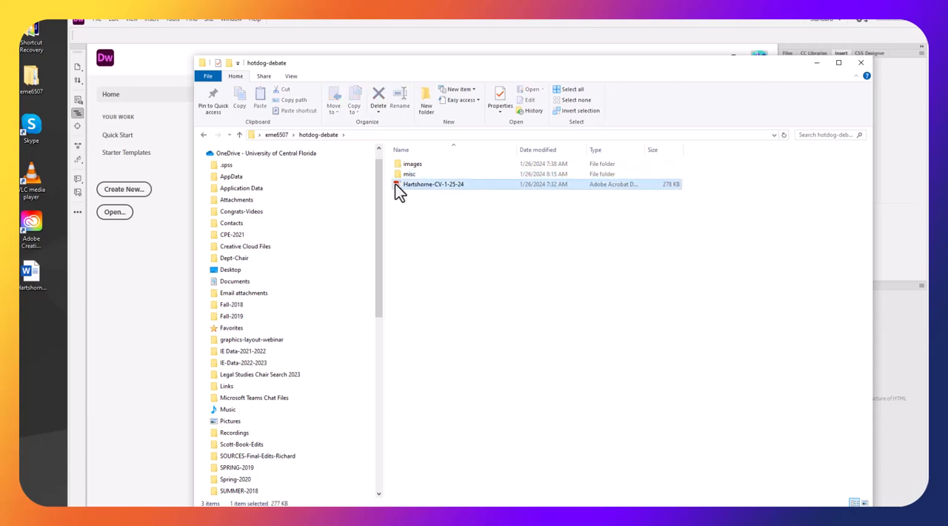
left_click_drag(412, 189, 440, 228)
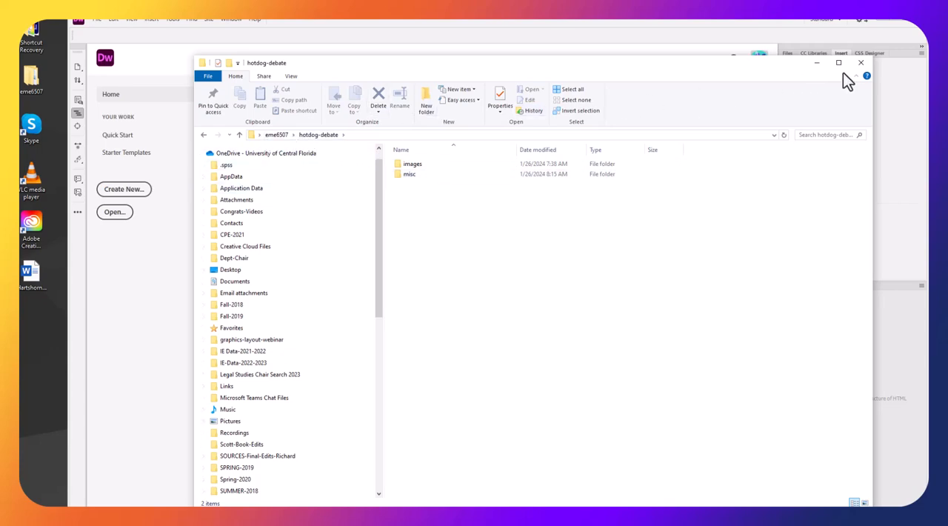
left_click(860, 63)
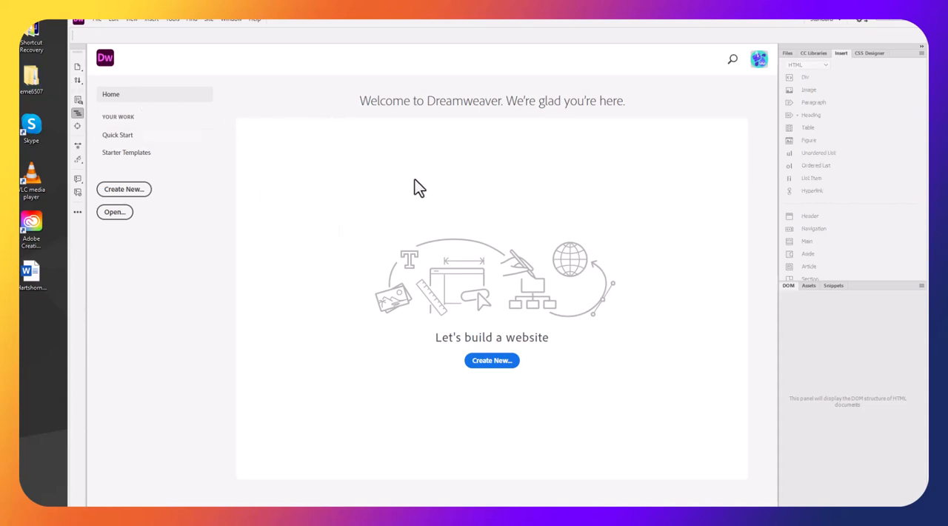
Start a new site definition in Dreamweaver with EME6507 as the site name
left_click(210, 20)
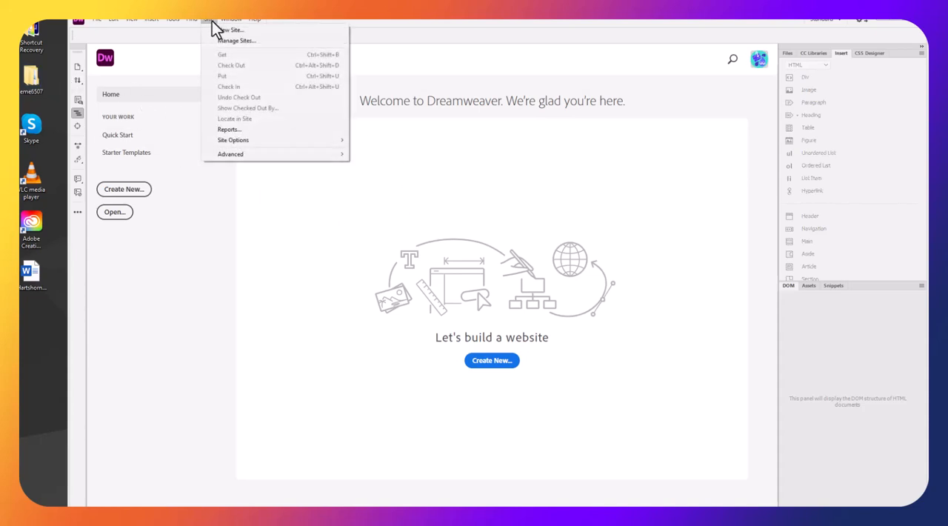
left_click(224, 32)
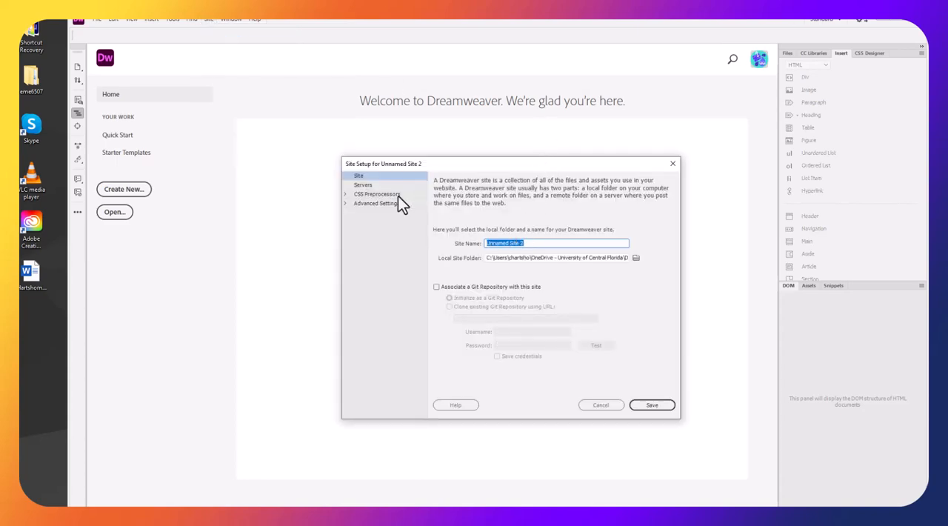
type("EME6507")
left_click(635, 258)
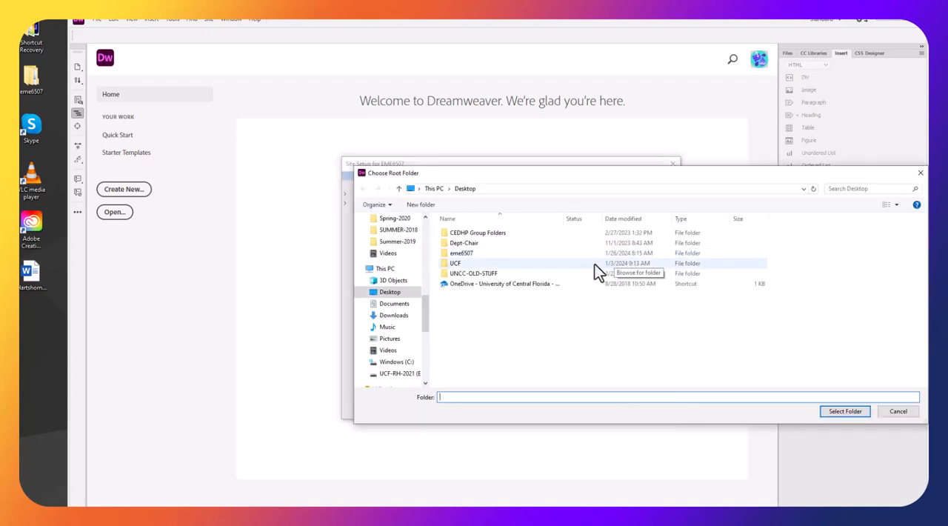
left_click(896, 412)
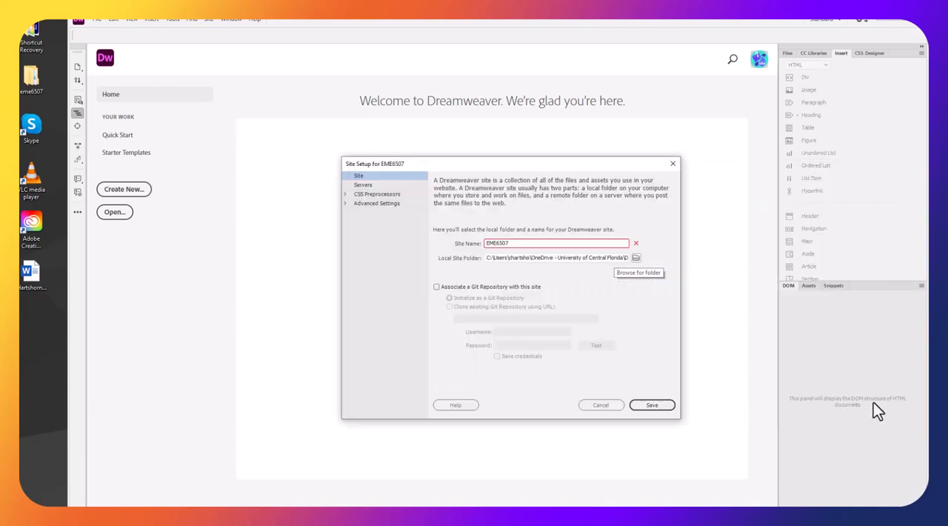
Change the site name to MultimediaCourse and set the local site folder to the eme6507 folder on the Desktop
left_click_drag(514, 243, 472, 243)
type("M")
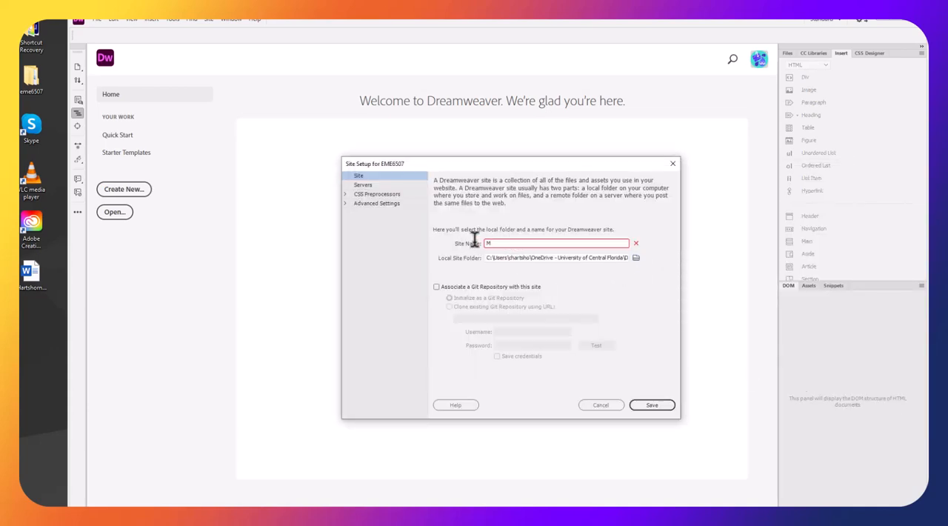
type("ultimediaCourse")
left_click(636, 258)
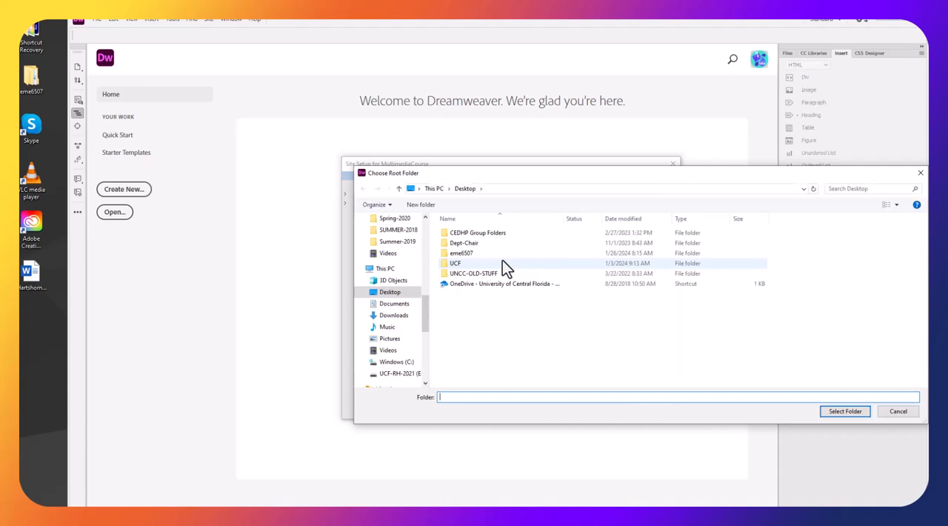
left_click(457, 253)
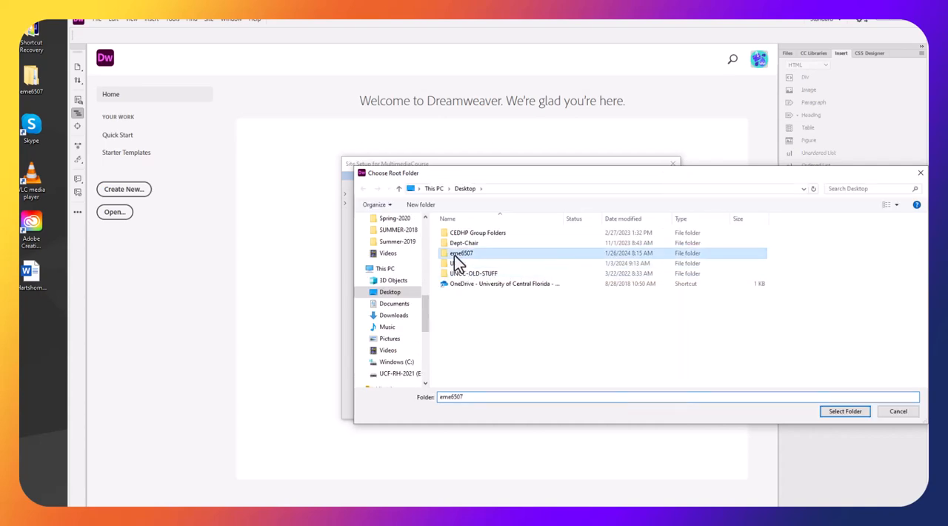
left_click(843, 412)
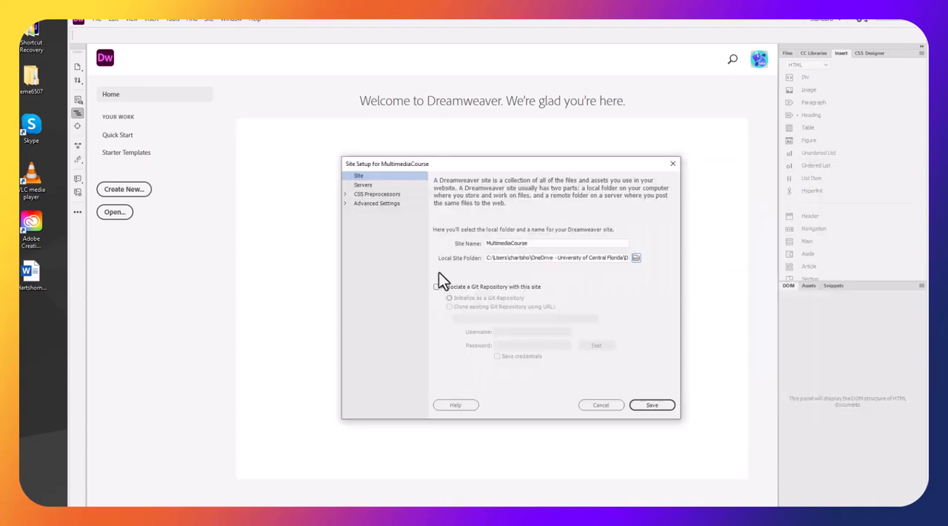
Add an FTP server named EME6507 to the site and enter the instructor's web domain as the FTP address
left_click(363, 186)
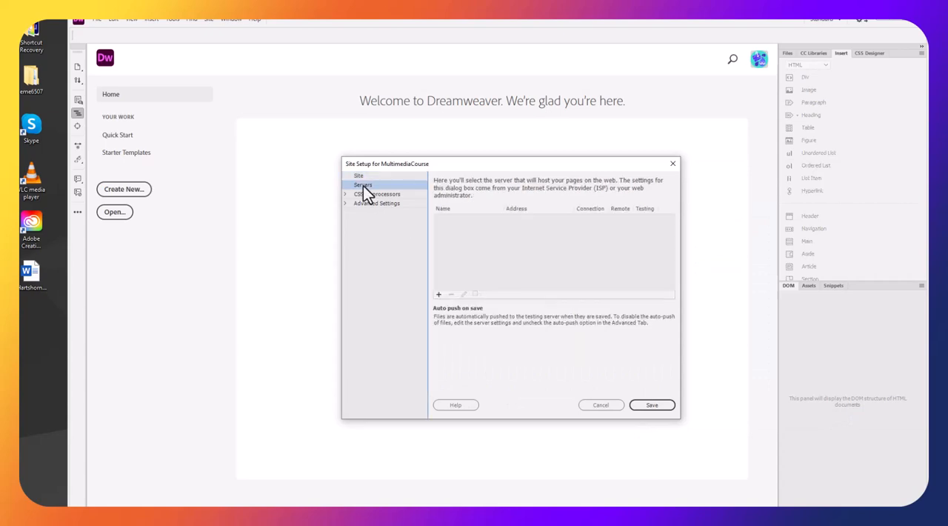
left_click(440, 295)
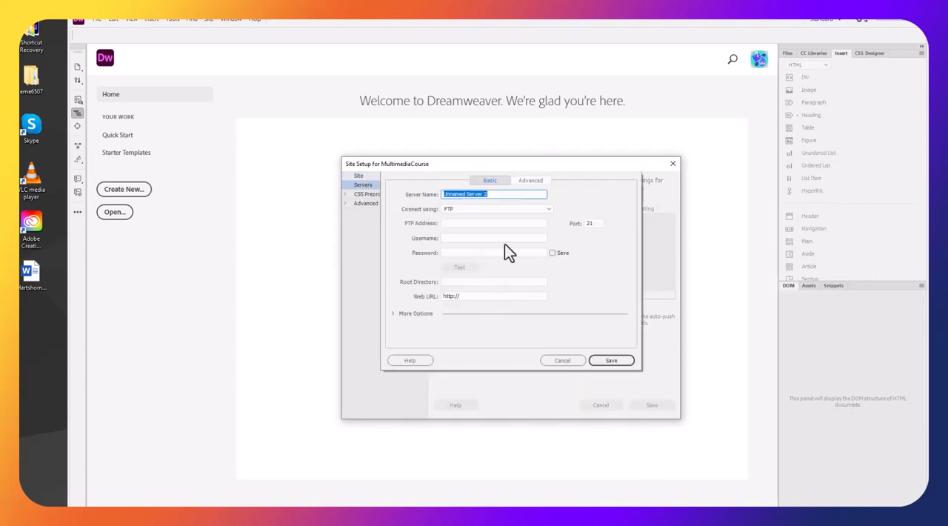
type("EME6507")
key("Tab")
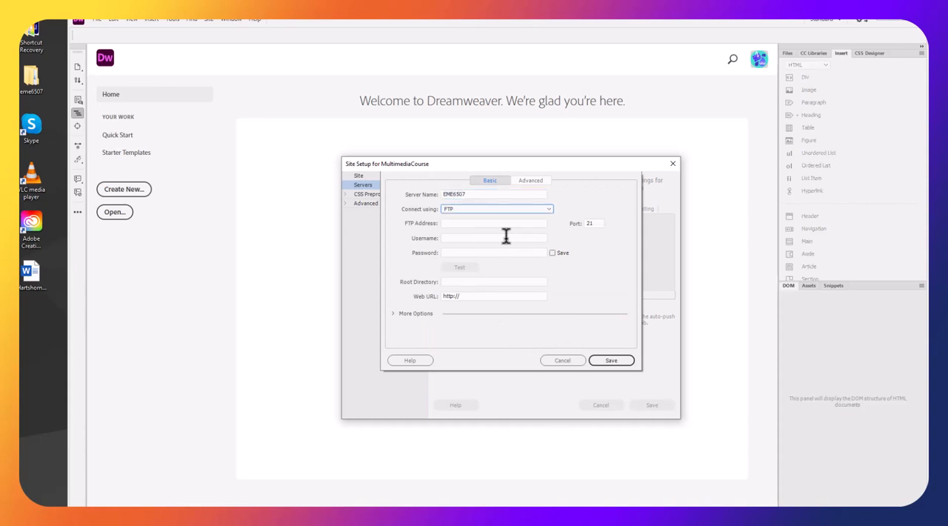
left_click(457, 223)
type("rhartshorne.com")
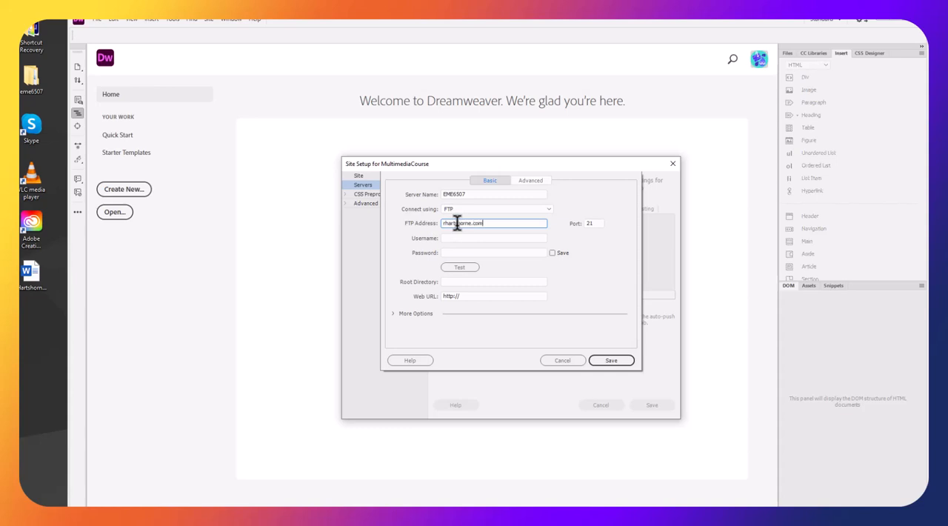
Enter the FTP account username and password for the EME6507 server and test the connection
left_click(452, 237)
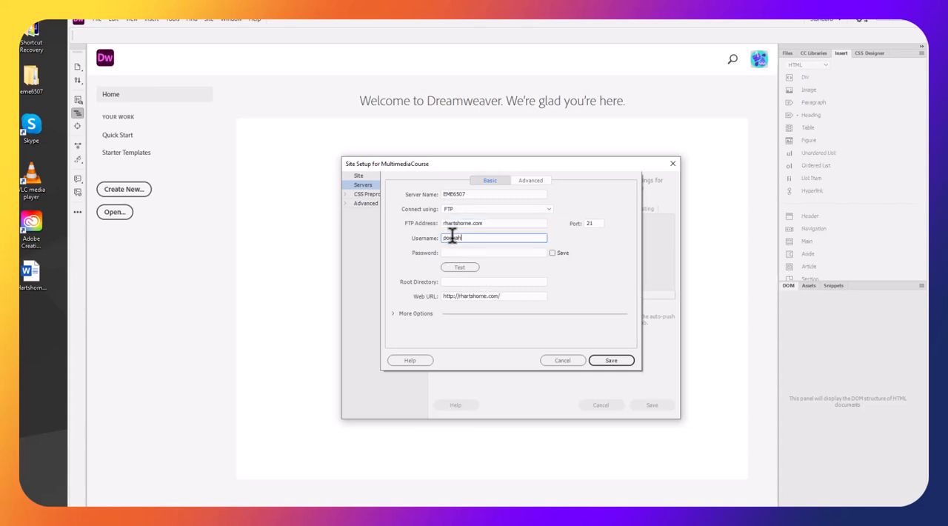
left_click(511, 252)
type("••••••••")
left_click(459, 267)
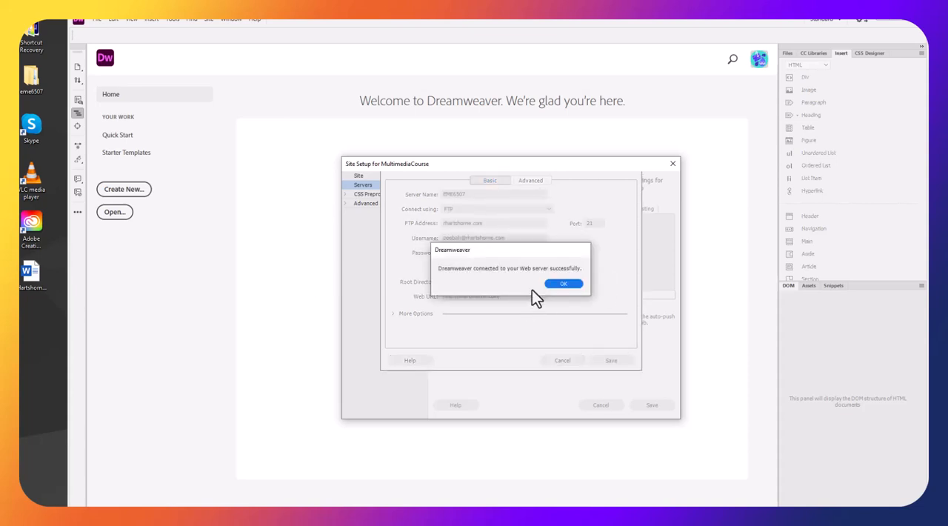
left_click(559, 284)
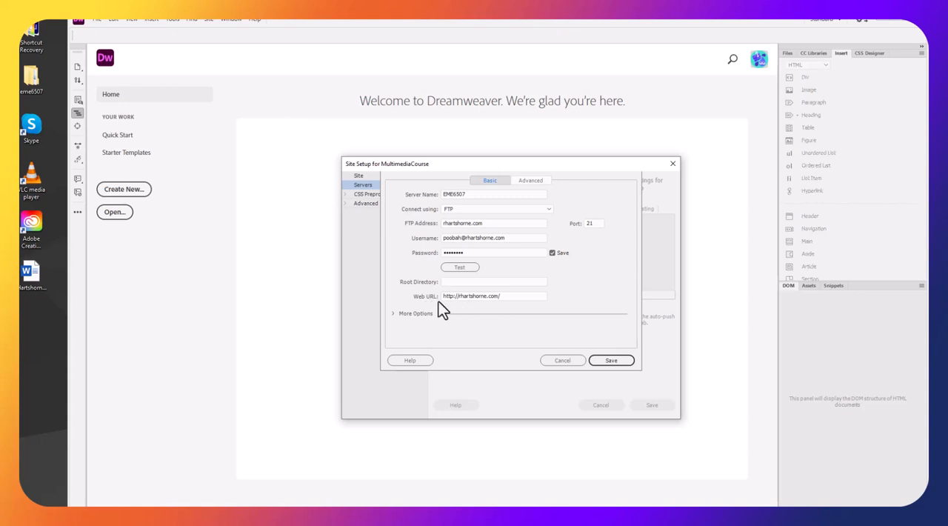
Save the EME6507 server and the MultimediaCourse site, accepting the root folder shared with another site
left_click(611, 360)
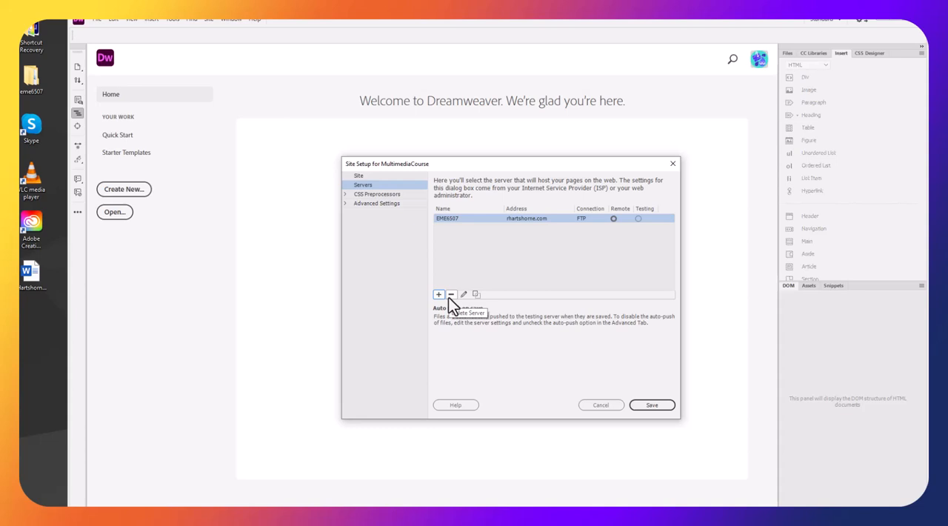
left_click(652, 405)
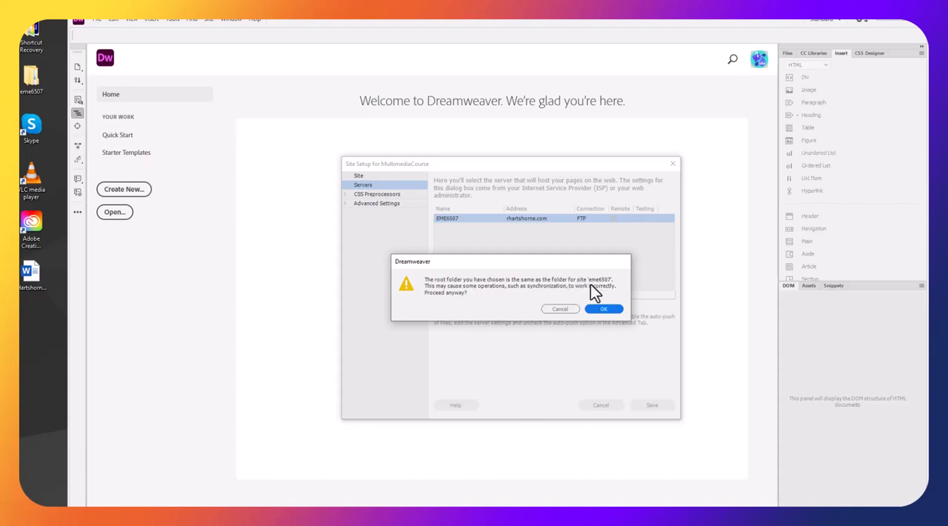
left_click(599, 307)
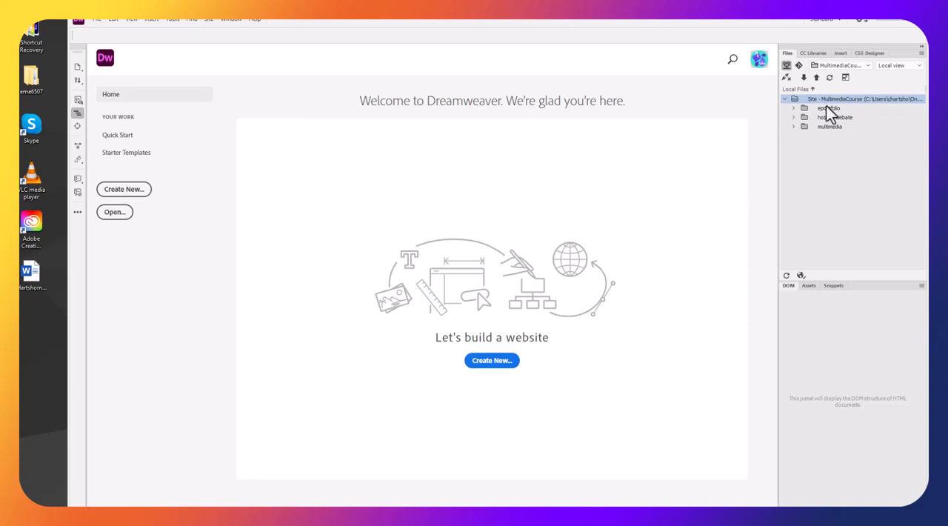
Switch the site files to the remote server view and delete the eport folder from the server
left_click(917, 66)
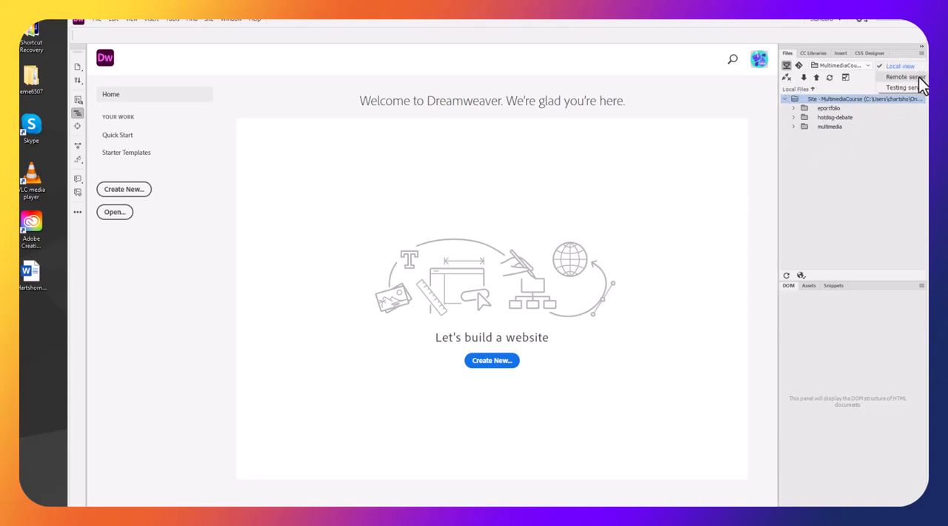
left_click(917, 77)
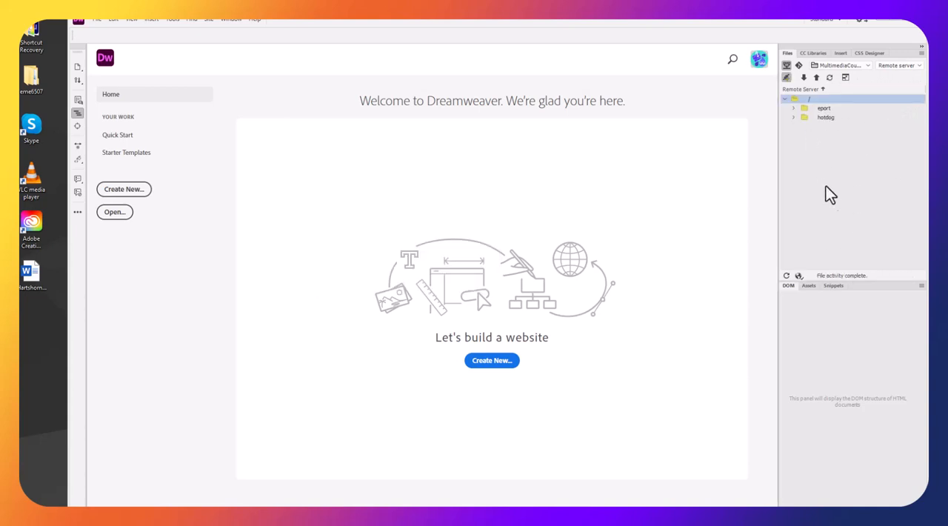
left_click(822, 111)
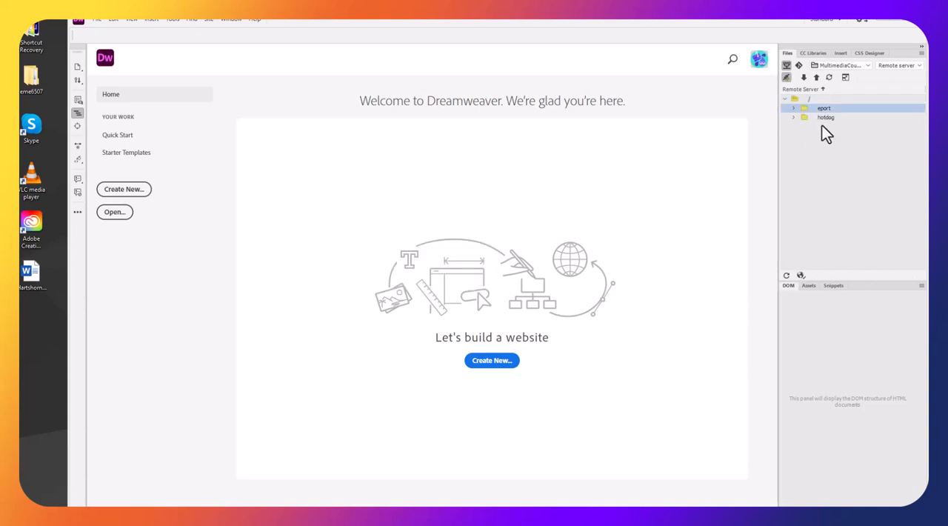
left_click(820, 111)
left_click(802, 111)
left_click(805, 117, "ctrl")
right_click(804, 117)
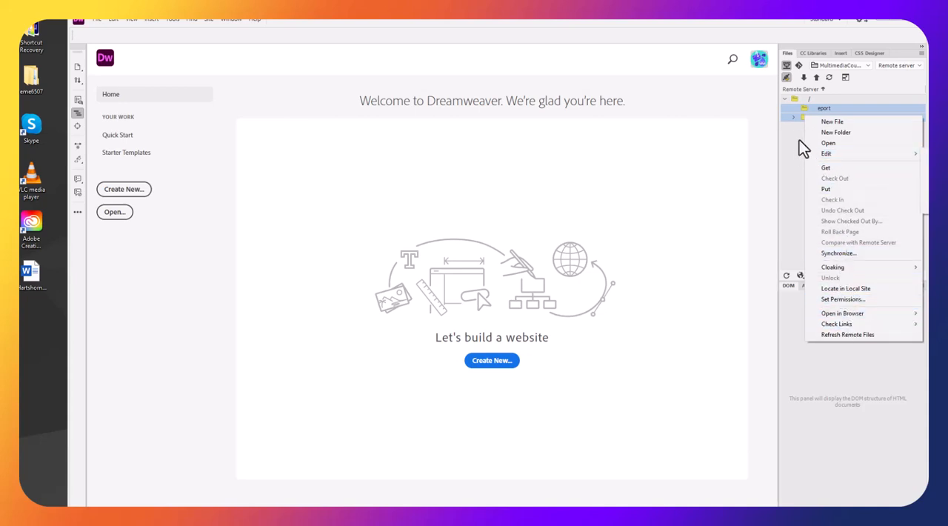
left_click(807, 118)
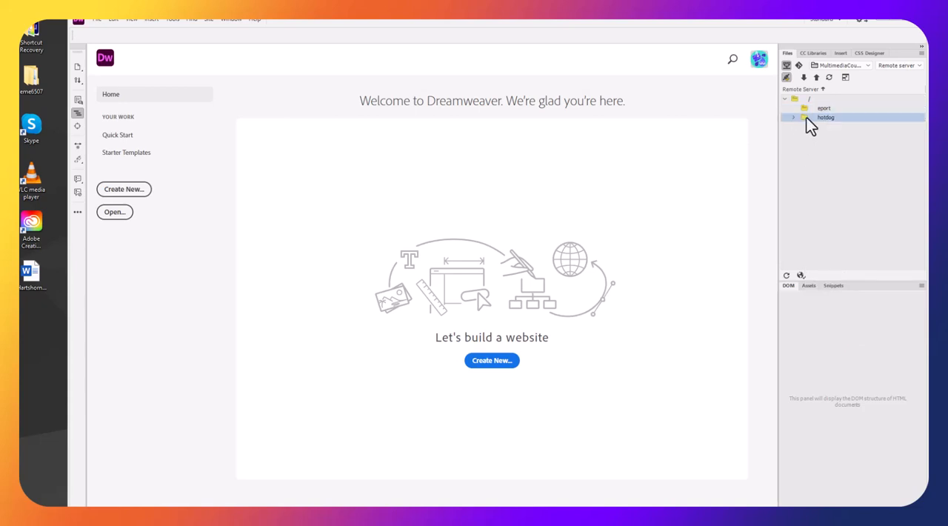
key("Delete")
left_click(592, 293)
left_click(811, 107)
key("Delete")
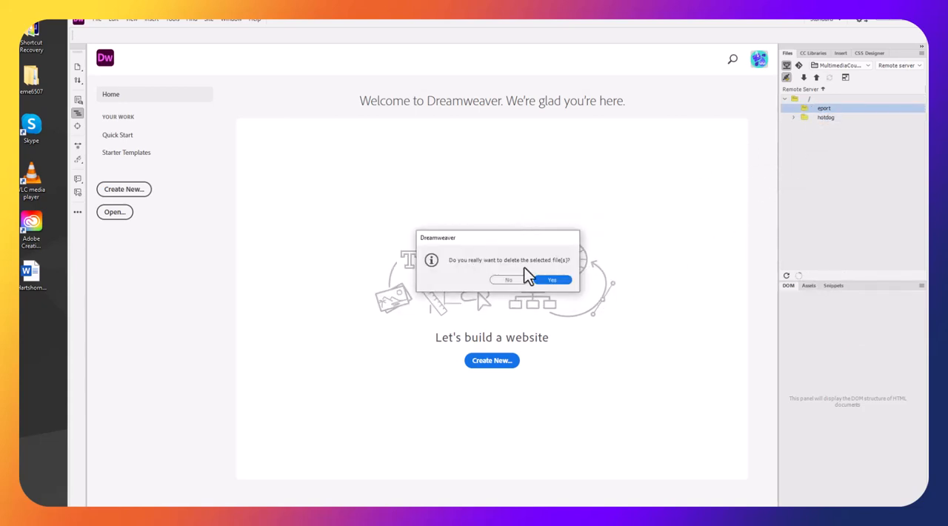
left_click(552, 280)
Delete the hotdog folder from the remote server
left_click(817, 109)
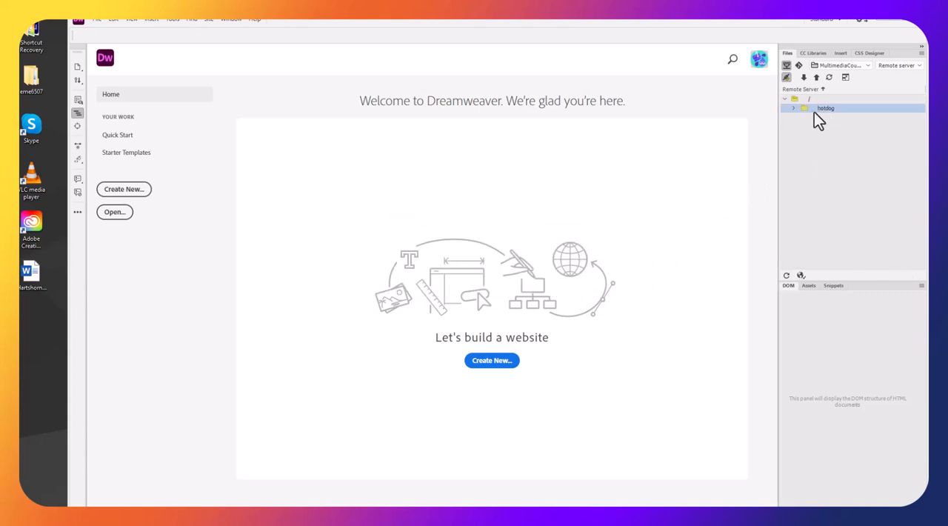
key("Delete")
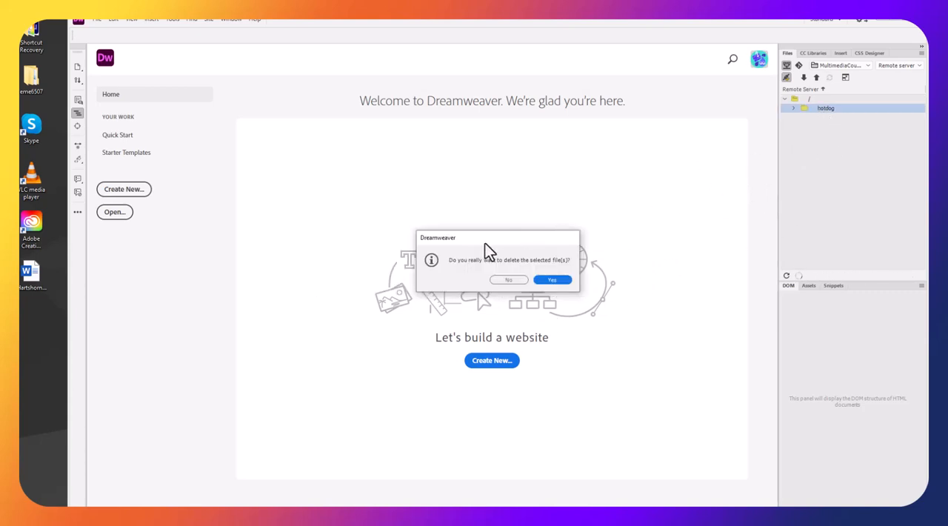
left_click(546, 279)
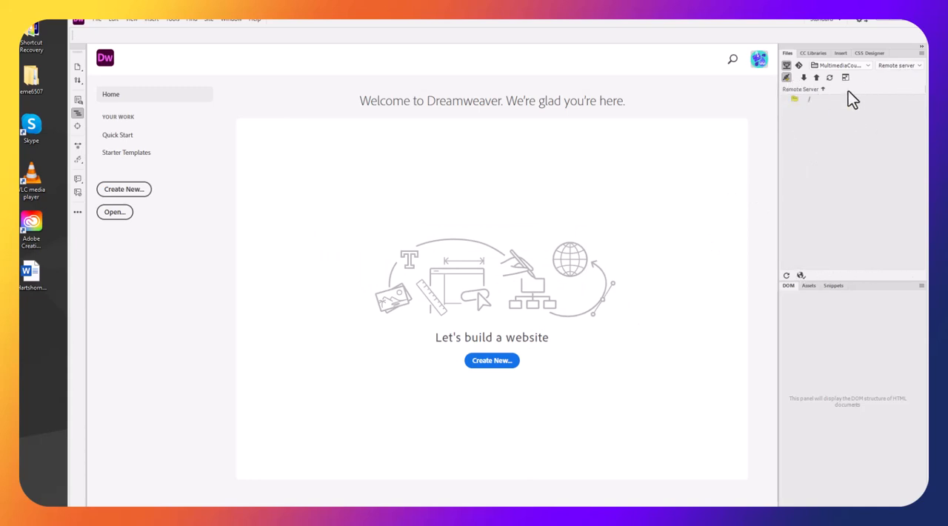
Return to the local view, select the hotdog-debate folder, and enlarge the file list area
left_click(911, 66)
left_click(901, 55)
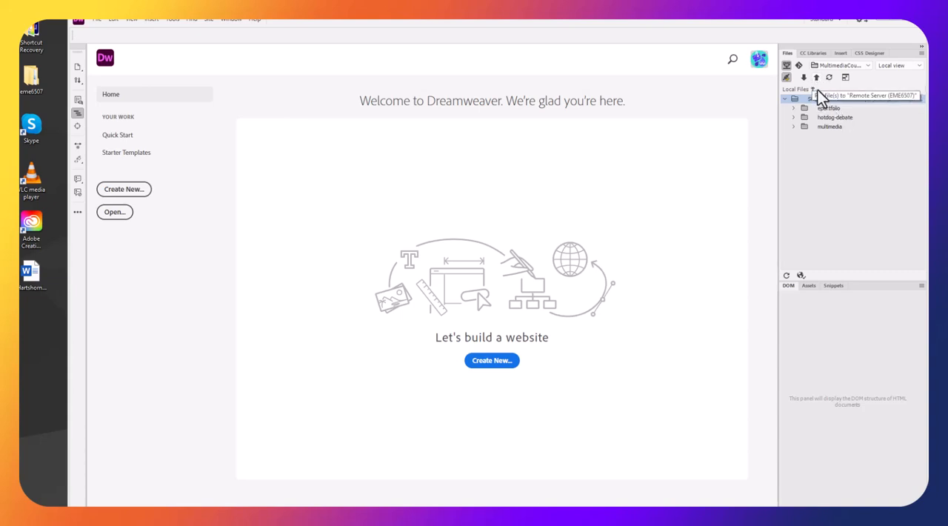
left_click(829, 120)
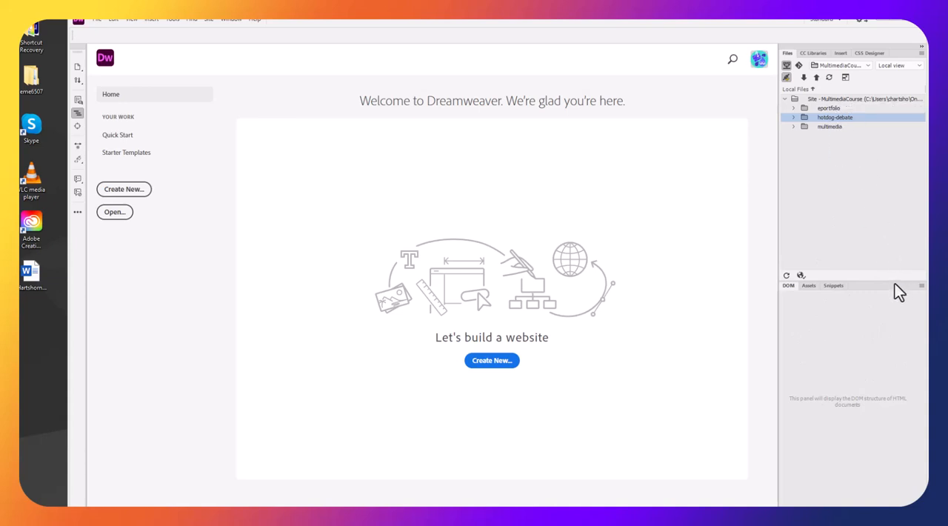
left_click_drag(896, 280, 894, 463)
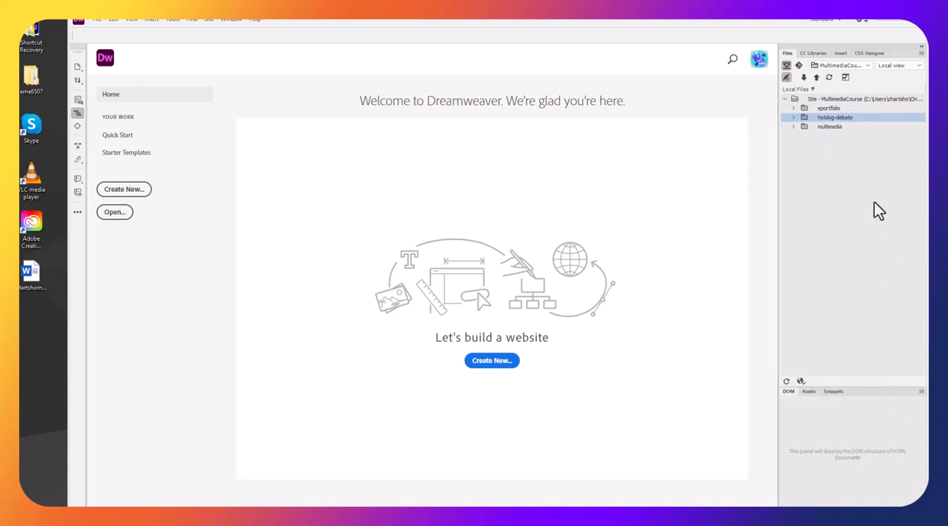
Look over the CC Libraries and CSS Designer tools and leave the HTML insert elements displayed
left_click(814, 52)
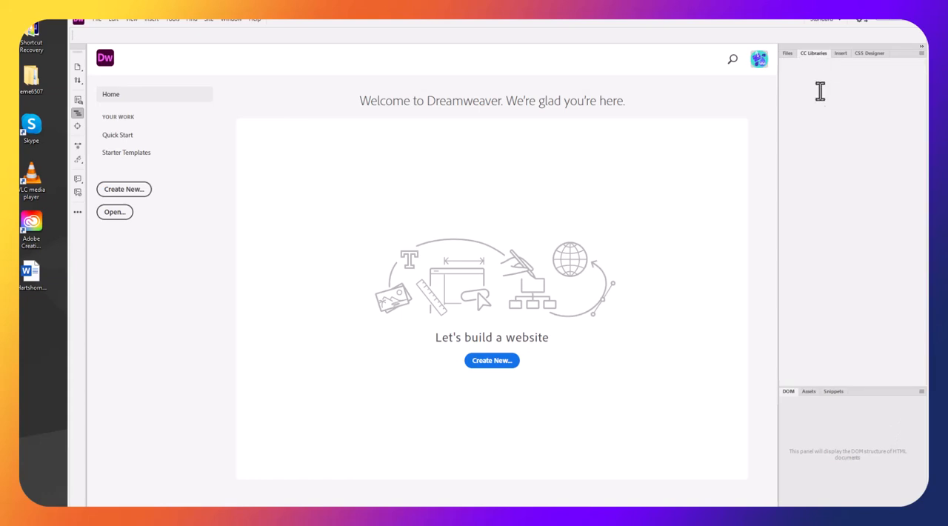
left_click(844, 53)
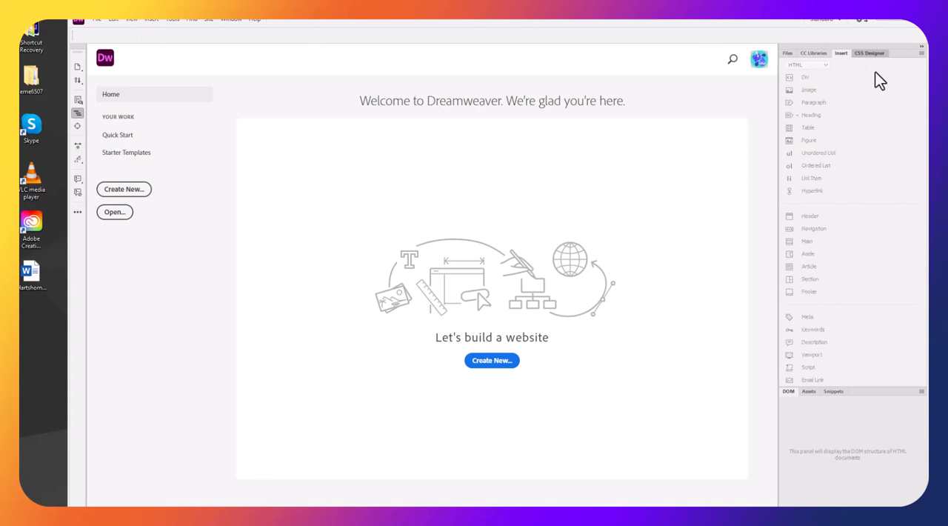
left_click(864, 54)
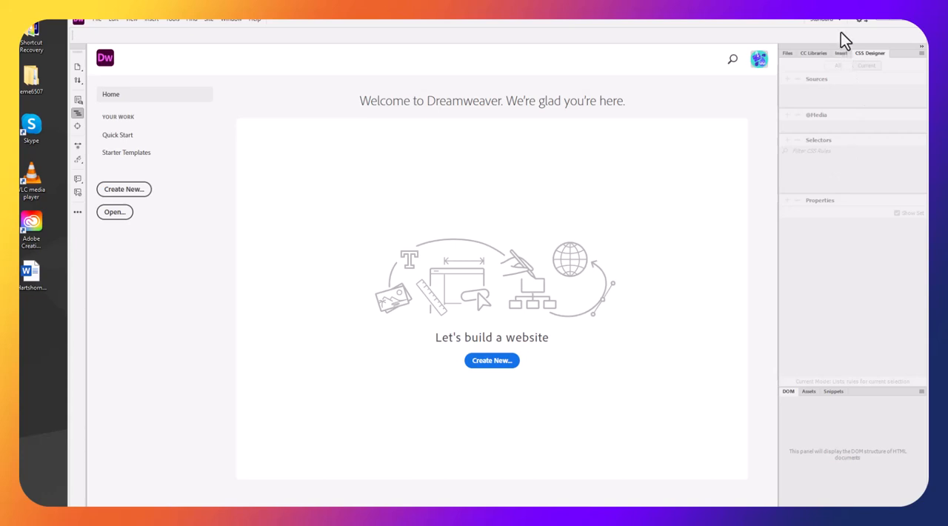
left_click(842, 53)
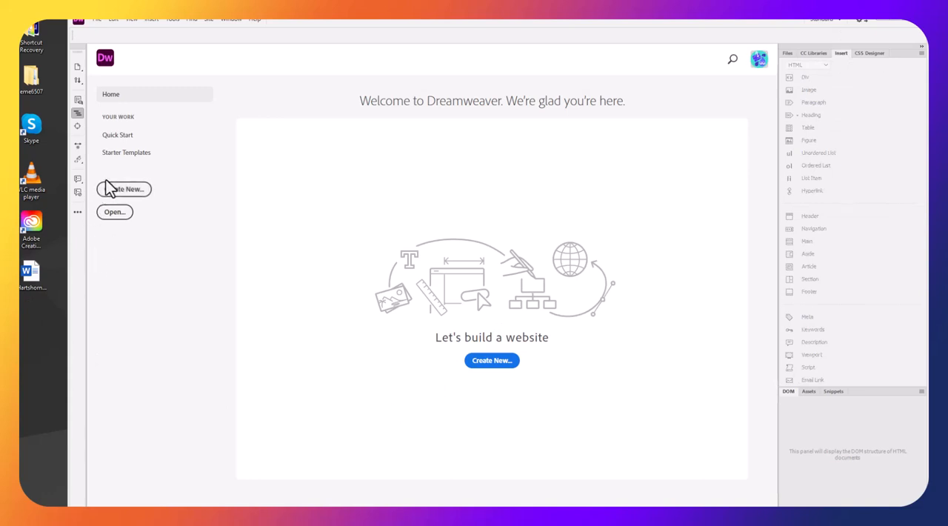
Create a blank HTML5 document titled "Is a hotdog a sandwich? HOME" with no framework
left_click(475, 362)
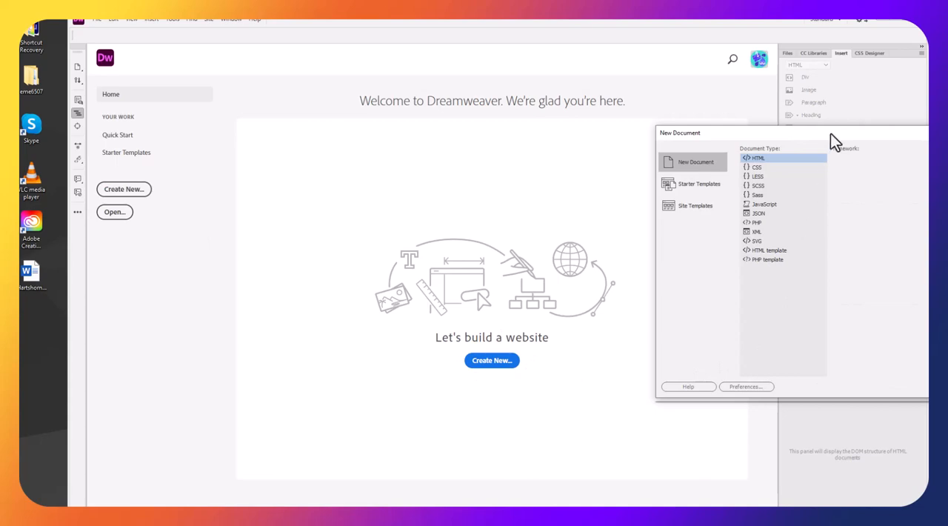
left_click_drag(830, 135, 425, 126)
left_click(350, 152)
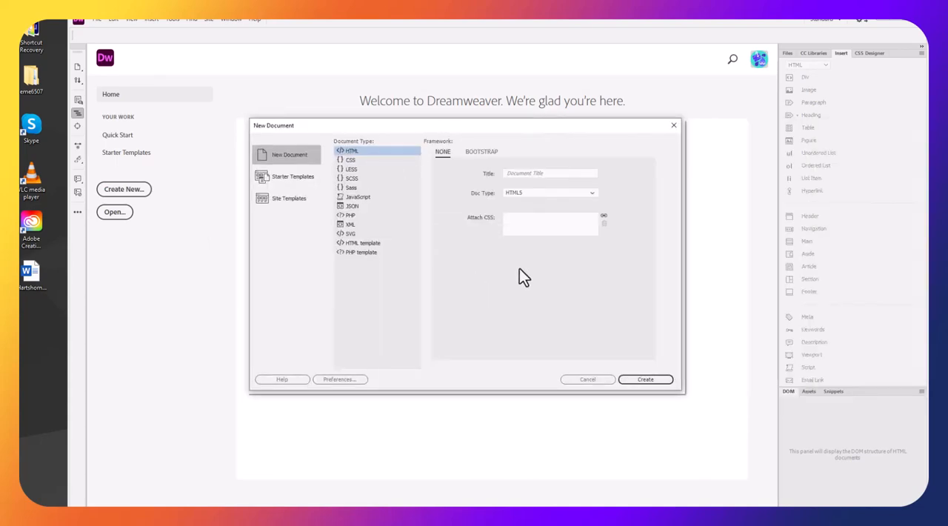
left_click(530, 173)
type("Is a ")
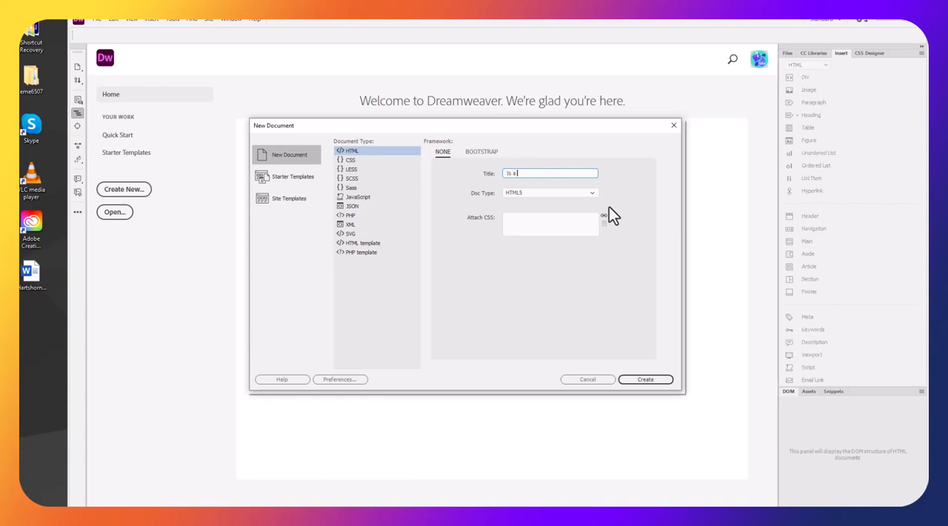
type("hotdog a sandwich? HOME")
left_click(637, 376)
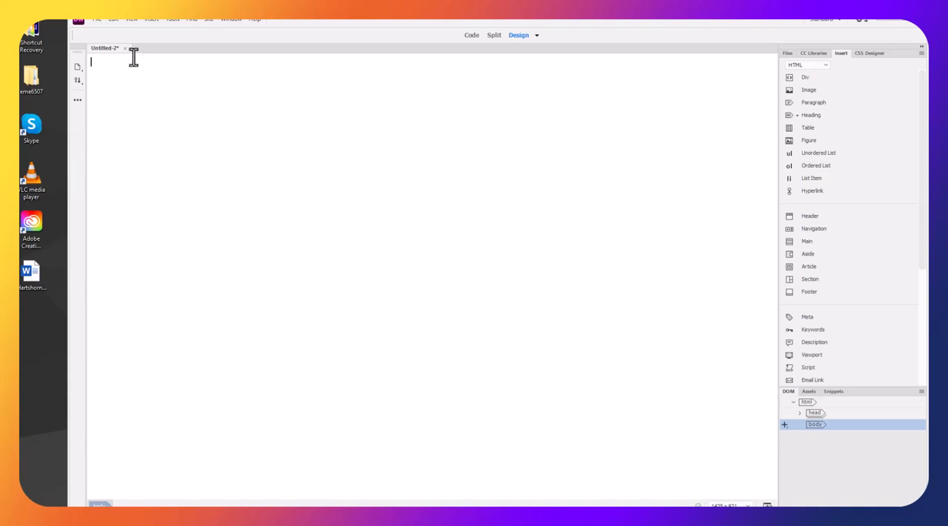
Save the new page as index.html in the hotdog-debate folder
left_click(97, 20)
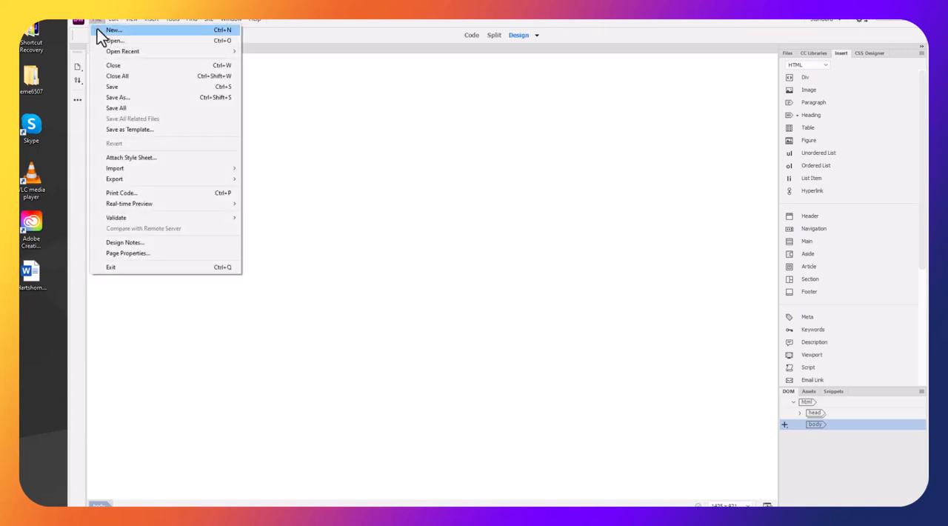
left_click(109, 96)
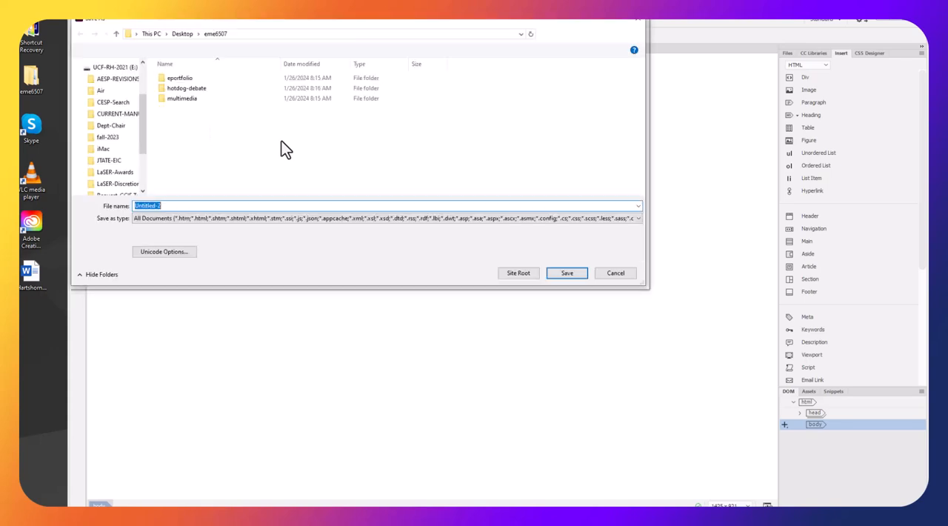
double_click(194, 89)
double_click(160, 206)
type("inde")
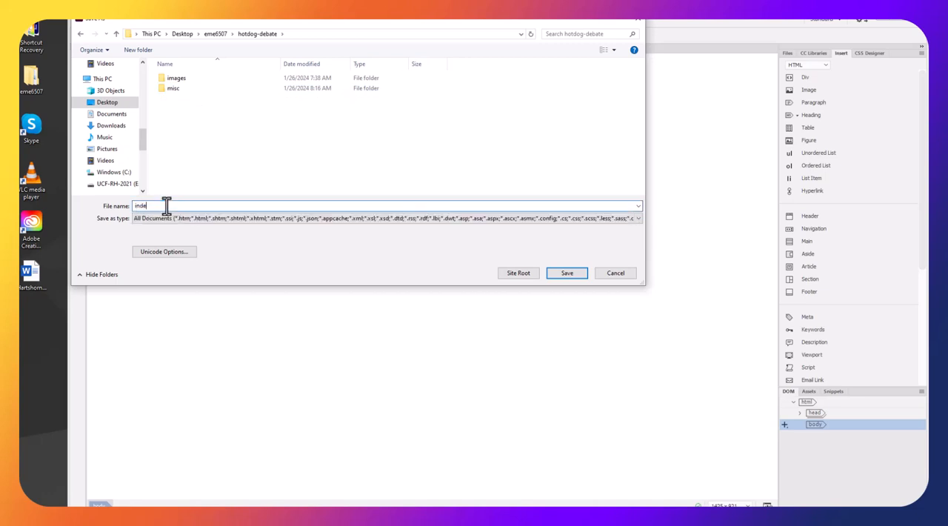
type("x.html")
key("Return")
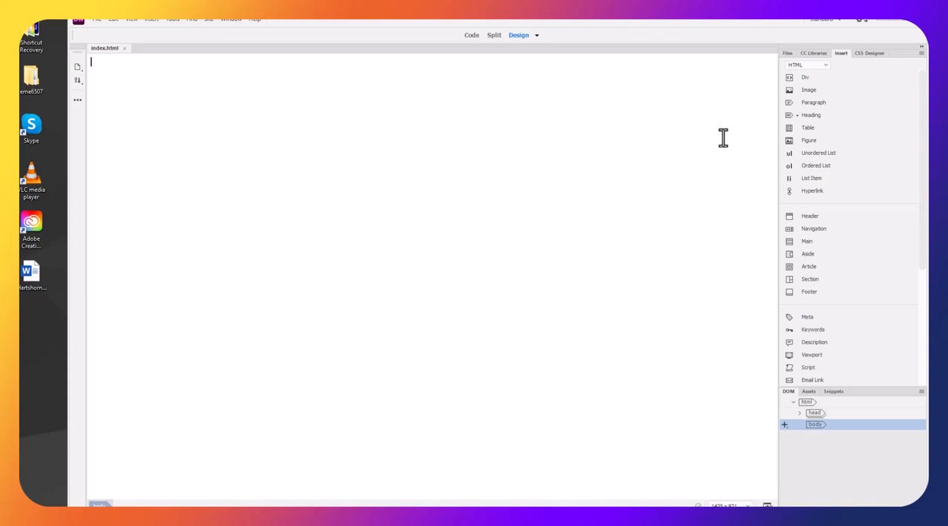
Insert a table with 4 rows and 3 columns, 1200 pixels wide, with no border, padding, spacing or header
left_click(812, 129)
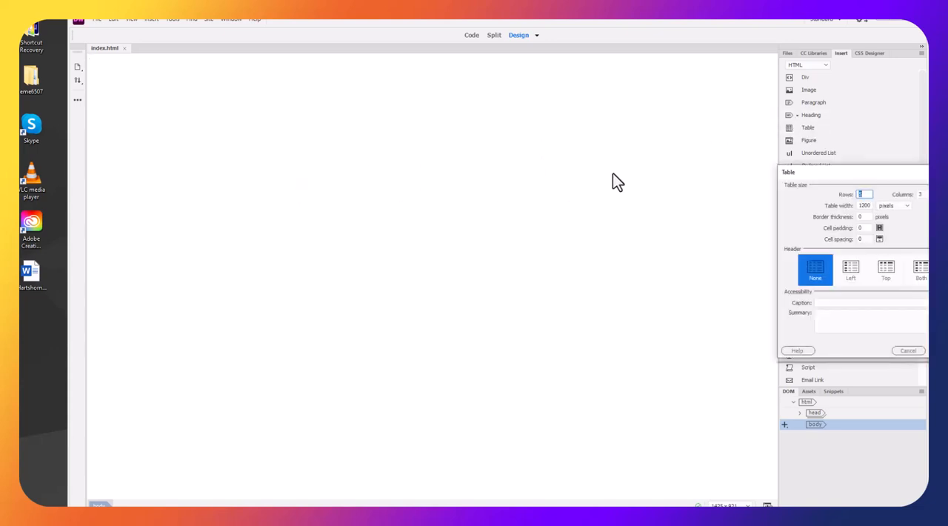
left_click_drag(838, 172, 295, 82)
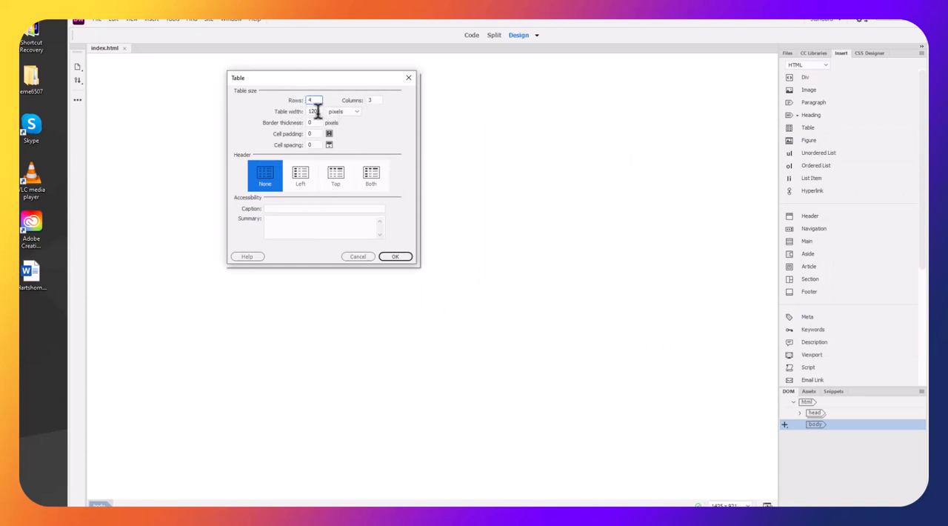
left_click(357, 112)
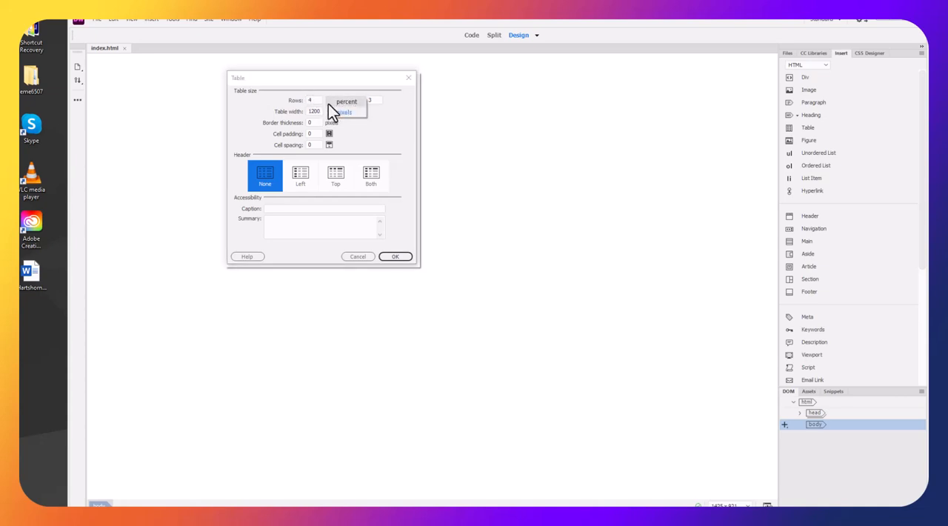
left_click(337, 102)
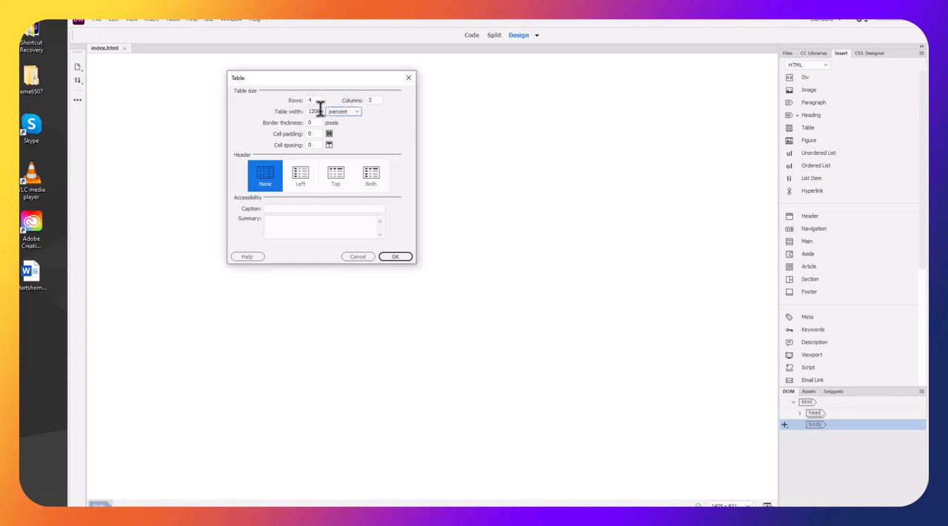
left_click(358, 112)
left_click(358, 119)
left_click(394, 257)
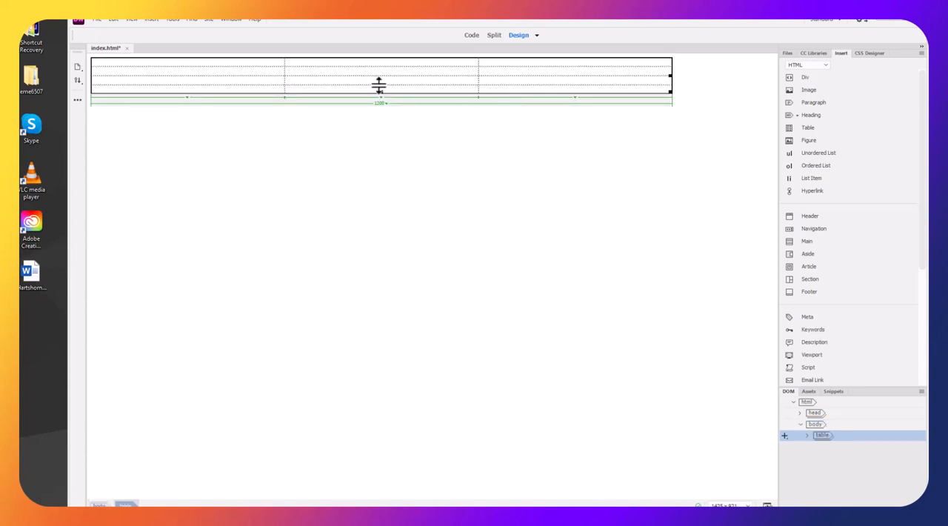
Try to stretch the new table taller by its lower edge and corner
left_click_drag(382, 92, 380, 280)
left_click_drag(381, 93, 386, 194)
left_click_drag(670, 92, 675, 247)
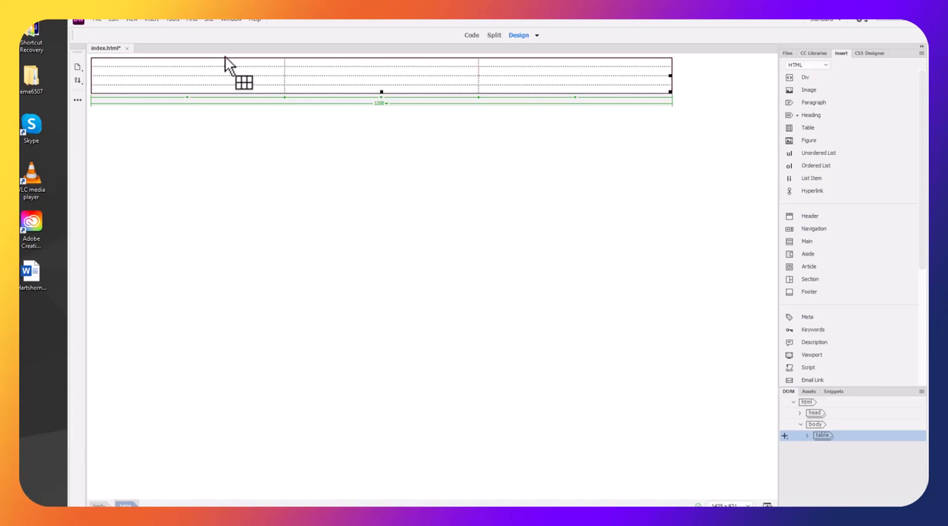
Select the table's first row and look over the table editing commands, including Merge Cells
left_click(249, 66)
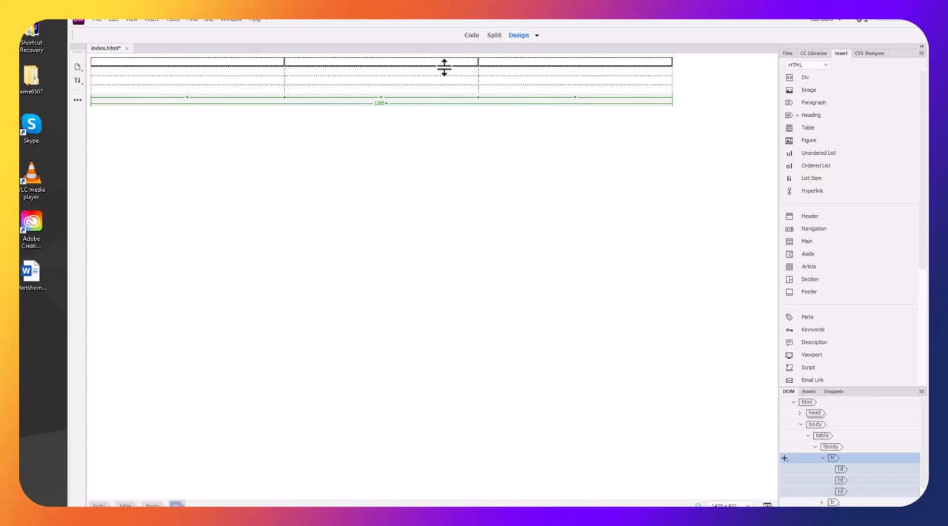
left_click(111, 19)
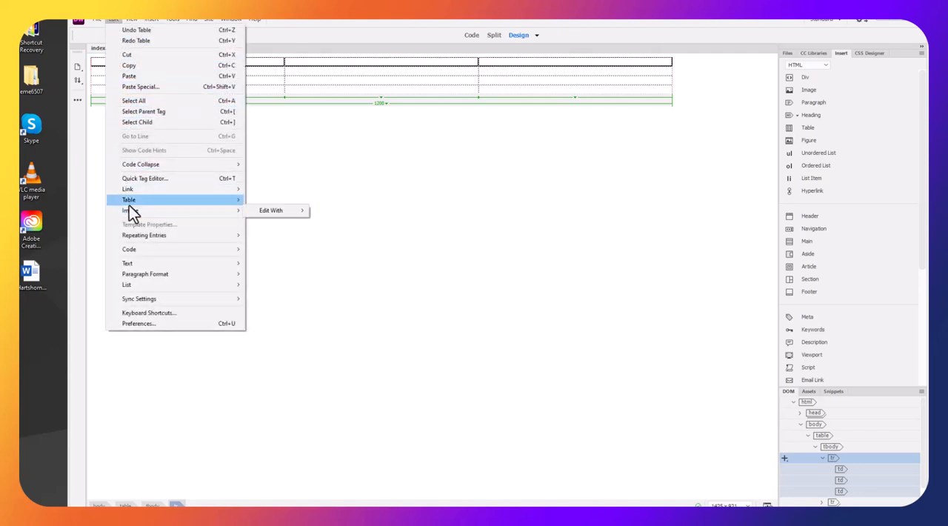
mouse_move(129, 200)
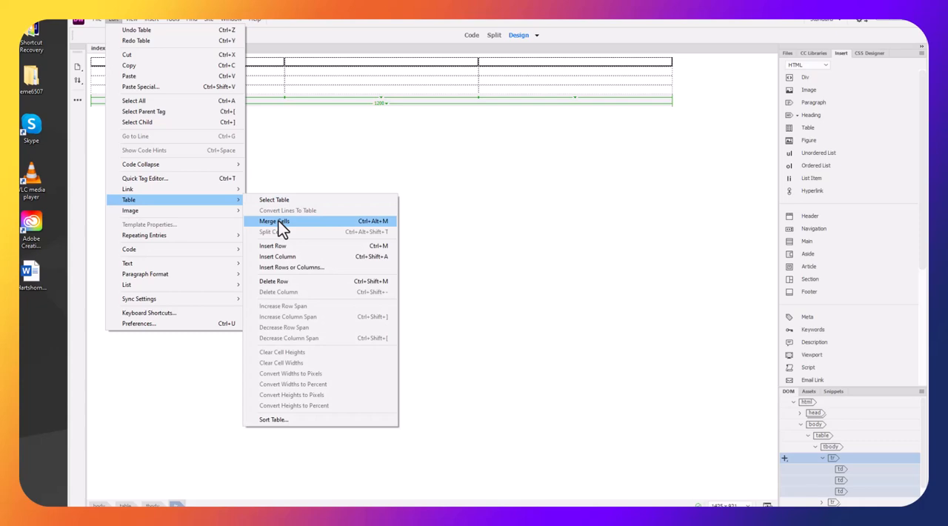
left_click(336, 143)
left_click(96, 19)
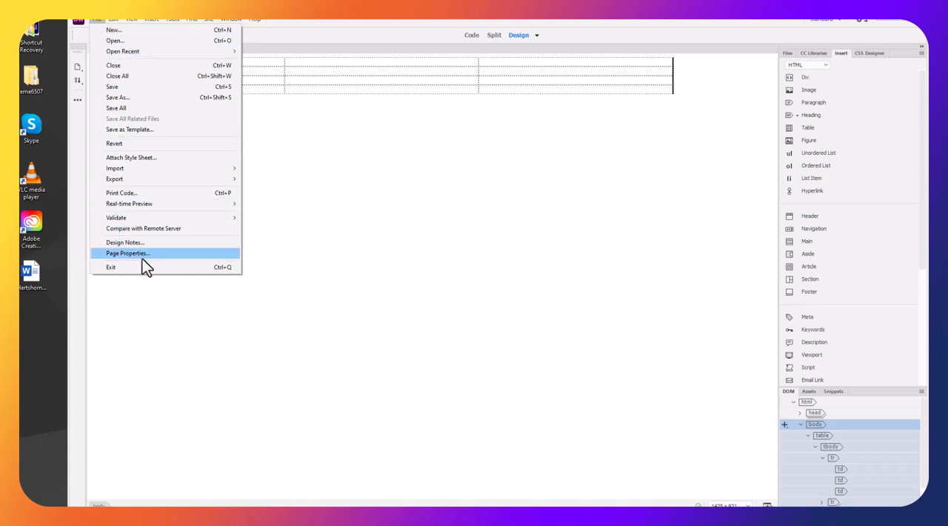
mouse_move(116, 20)
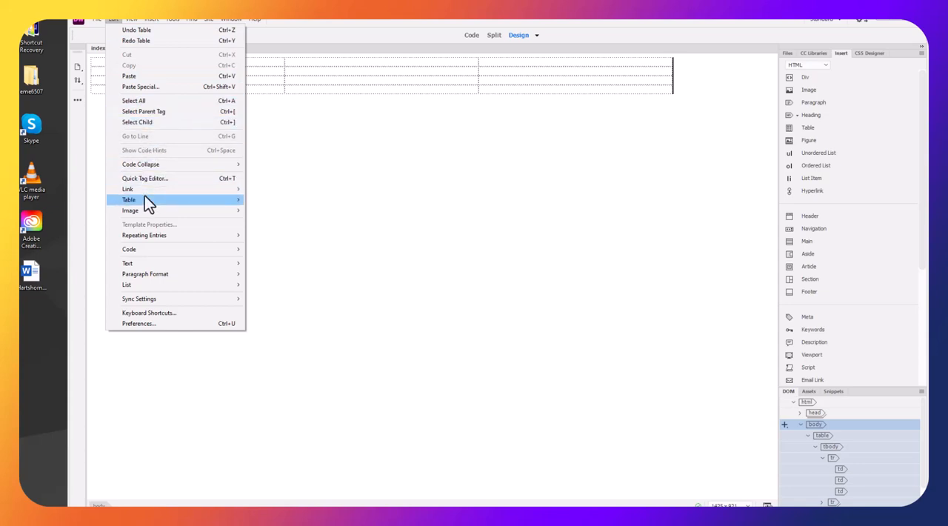
mouse_move(155, 194)
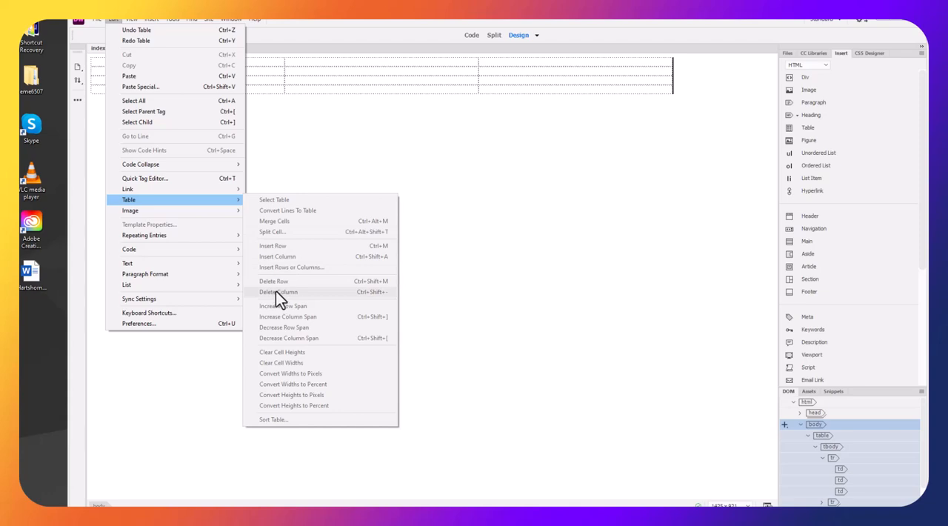
mouse_move(195, 214)
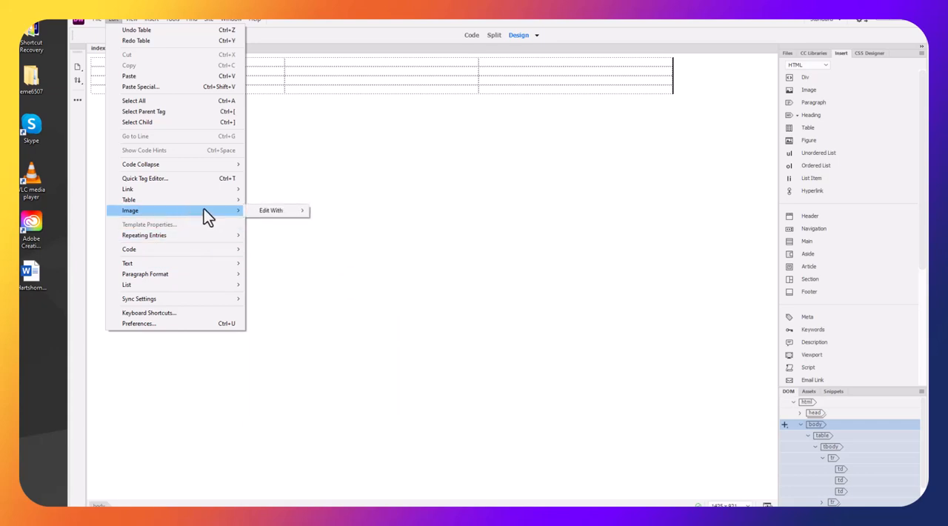
mouse_move(193, 249)
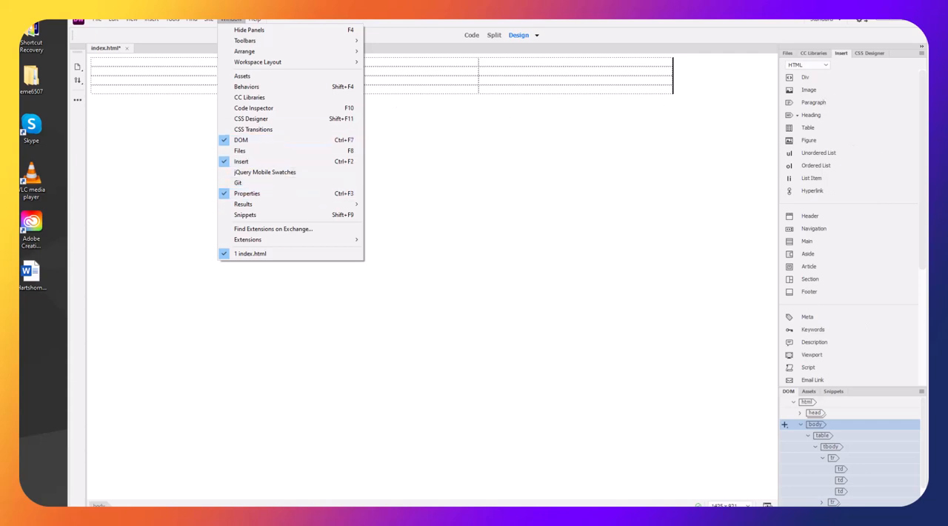
Display the element properties and place them in the empty area beneath the table
left_click(247, 194)
left_click_drag(371, 316, 289, 405)
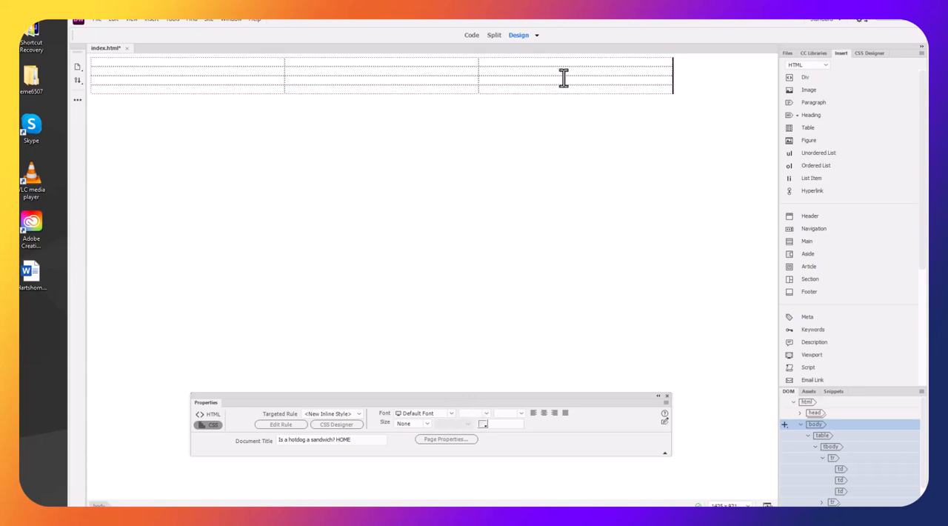
left_click_drag(332, 398, 322, 212)
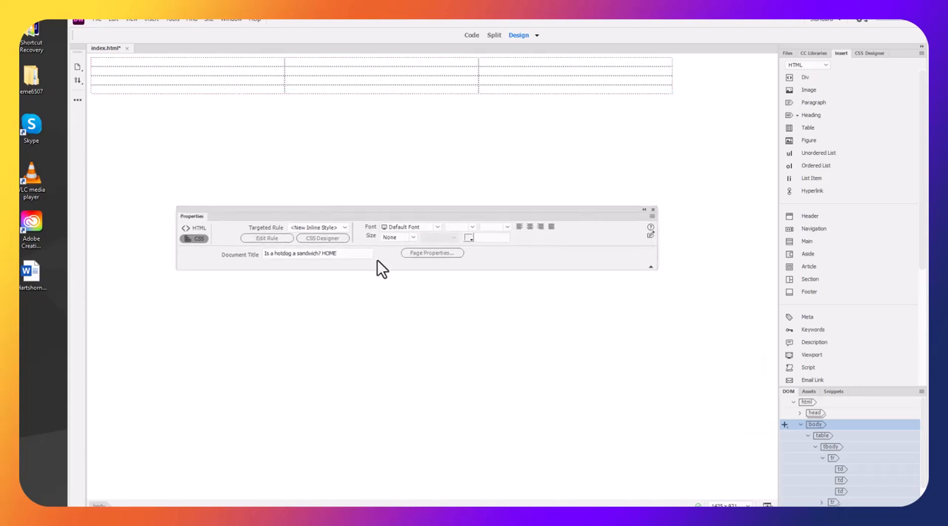
Examine the properties offered for the first cell, the whole table, the page and the first table row
left_click(257, 63)
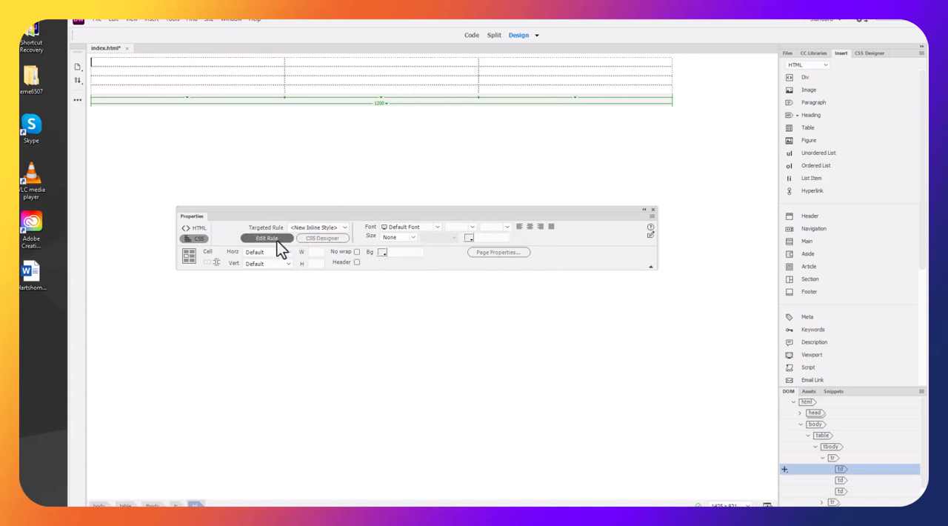
left_click_drag(377, 209, 376, 226)
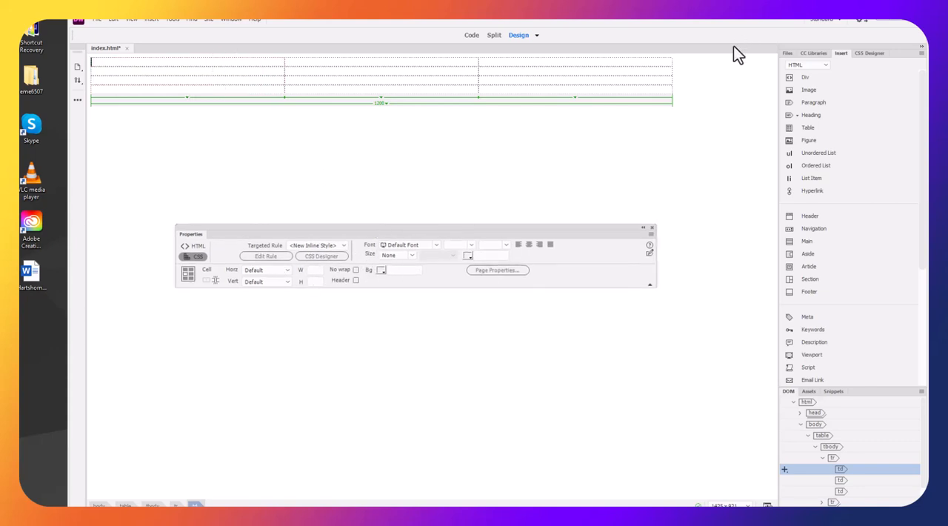
left_click(689, 77)
left_click_drag(689, 77, 646, 75)
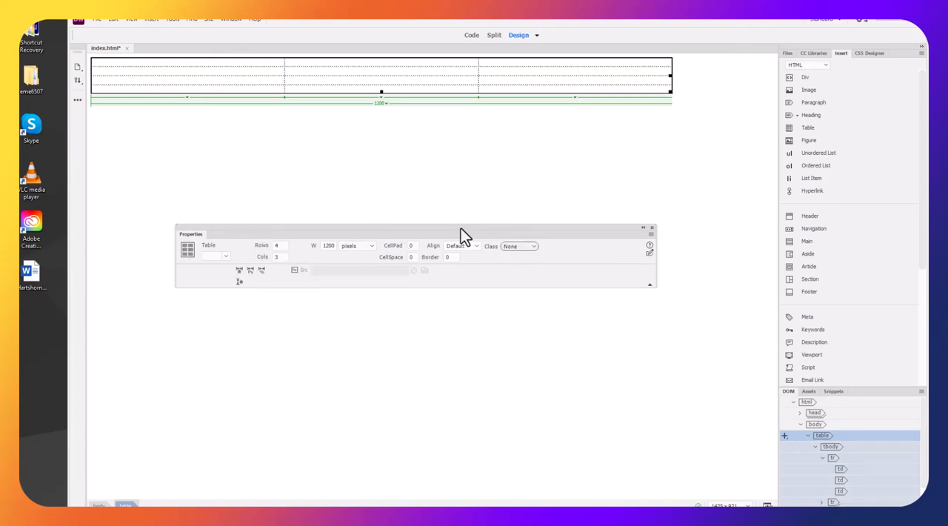
left_click(573, 151)
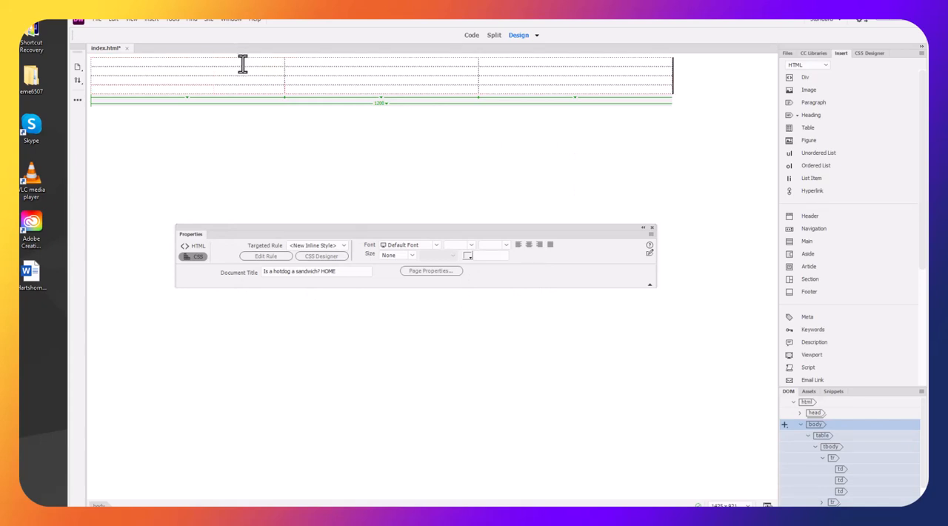
left_click_drag(244, 64, 379, 66)
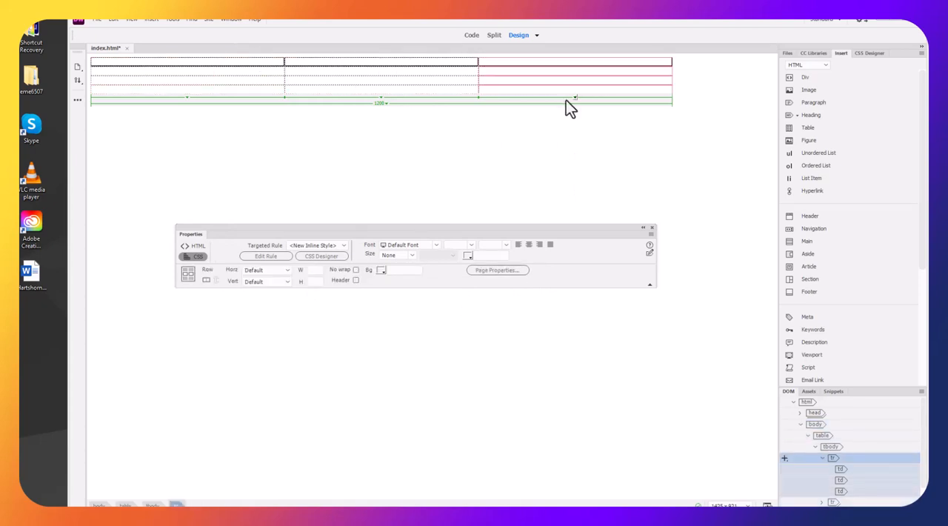
left_click(502, 64)
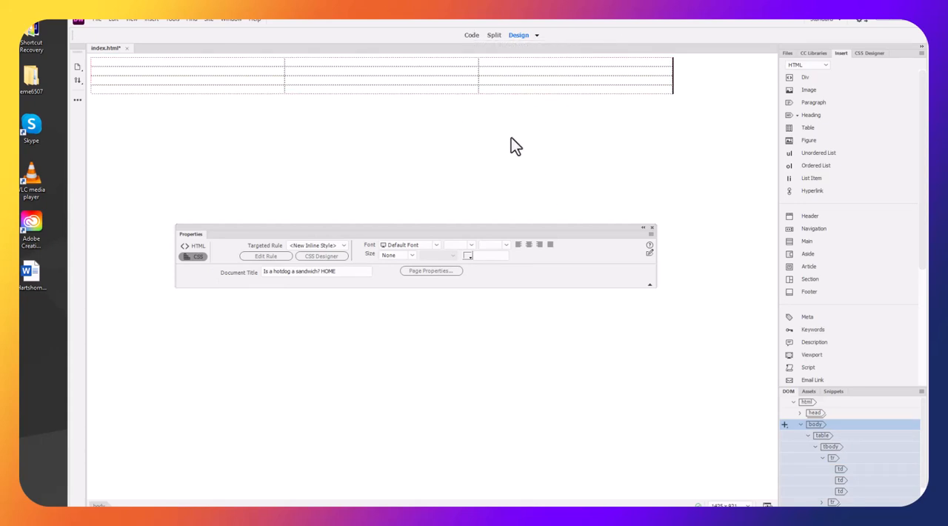
Change the table's width attribute to 1000 in the HTML code and view the result in the page design
left_click(471, 36)
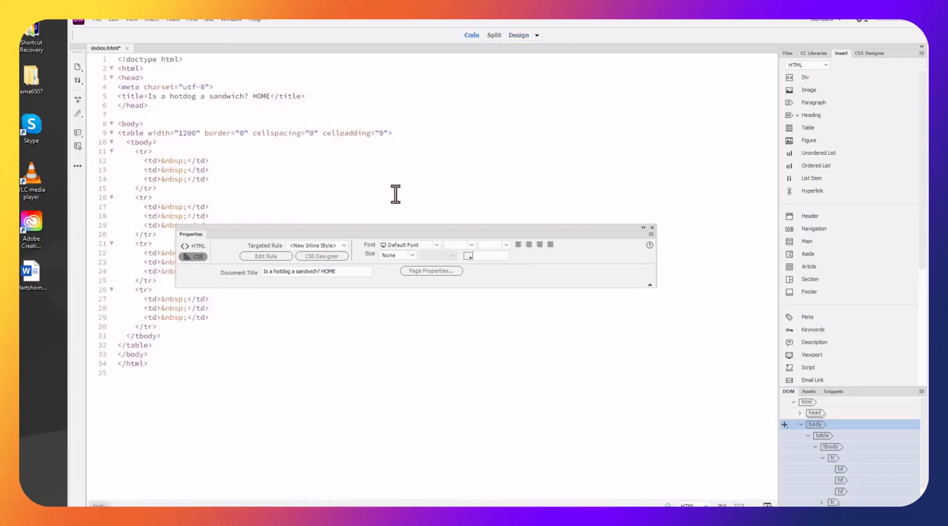
left_click_drag(435, 230, 434, 411)
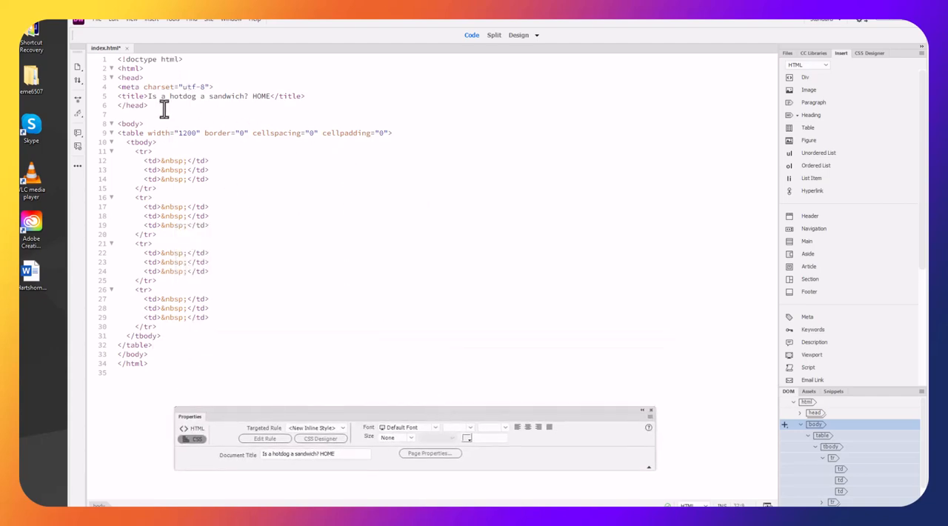
left_click_drag(182, 134, 188, 135)
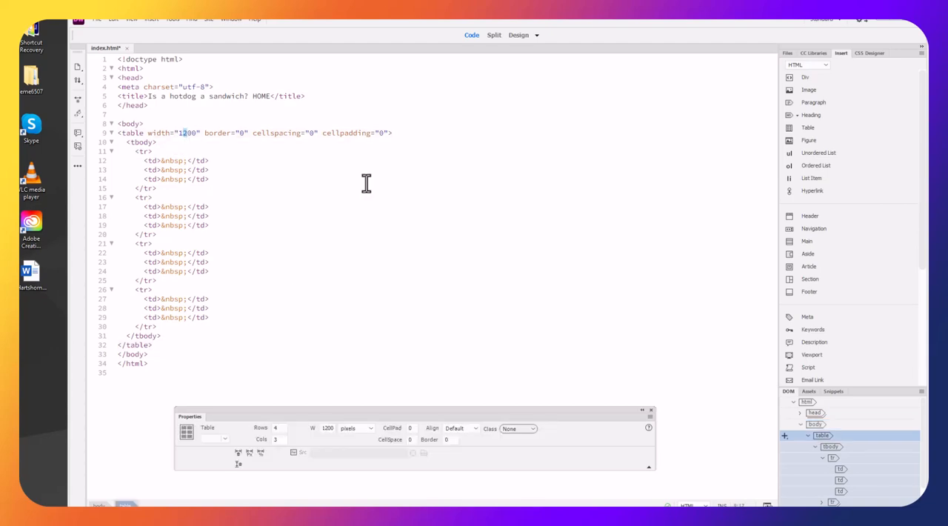
type("0")
key("Return")
key("BackSpace")
key("BackSpace")
key("BackSpace")
key("BackSpace")
key("BackSpace")
key("BackSpace")
key("BackSpace")
key("BackSpace")
key("BackSpace")
key("BackSpace")
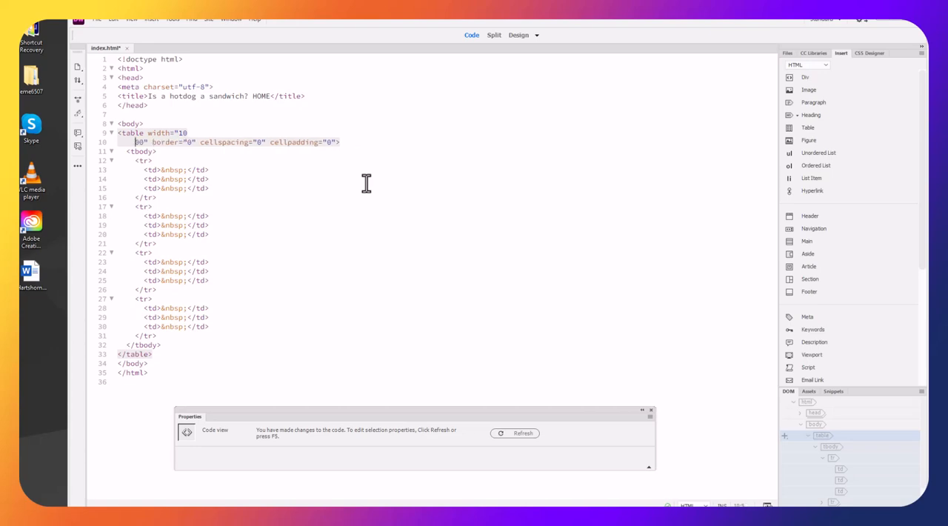
key("BackSpace")
key("BackSpace")
key("BackSpace")
key("BackSpace")
key("BackSpace")
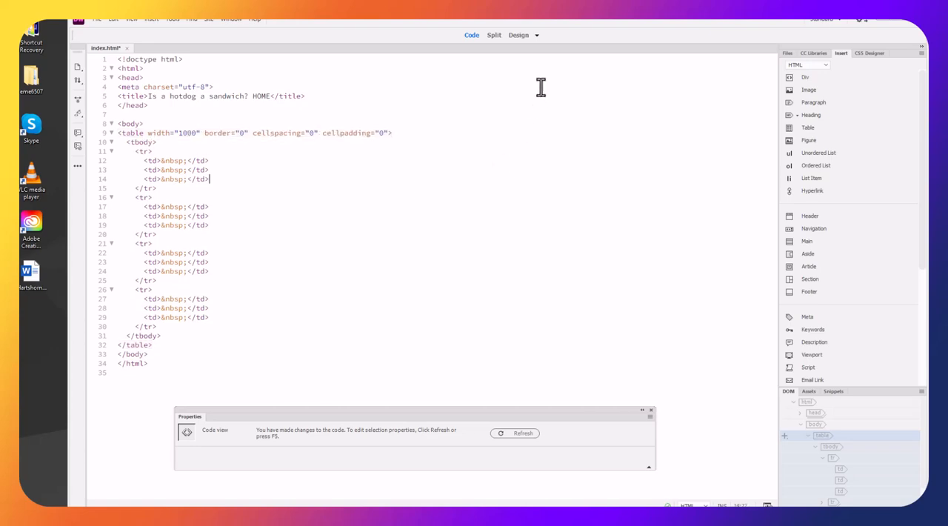
left_click(520, 35)
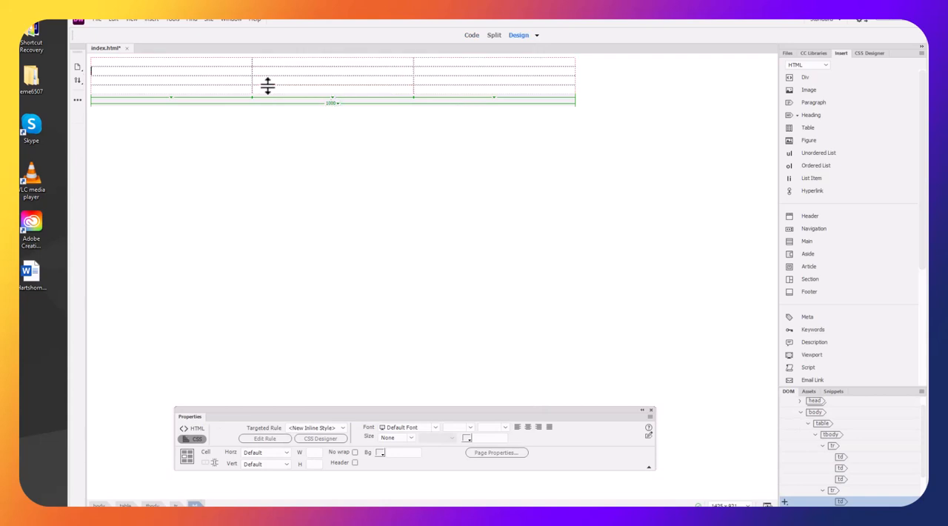
Set the table's width attribute back to 1200 in the HTML code and return to the page design
left_click(472, 35)
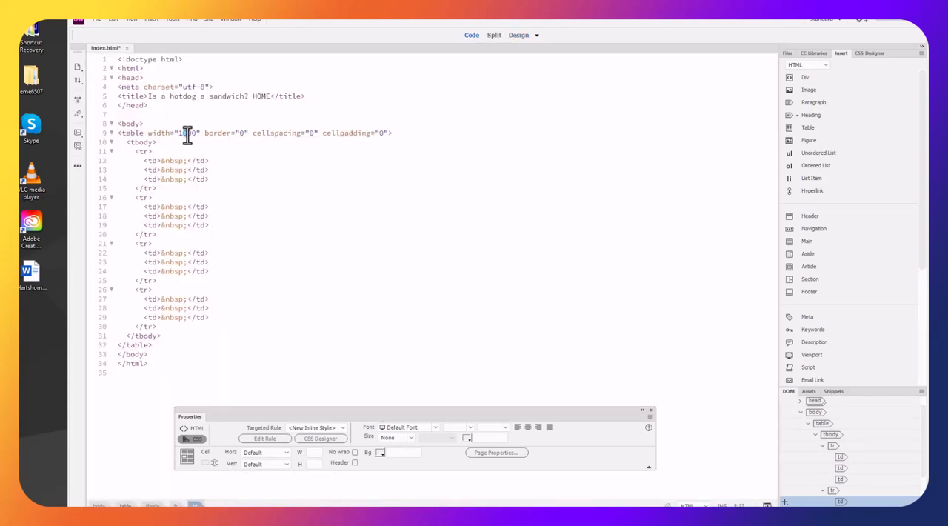
type("2")
key("Return")
key("BackSpace")
key("BackSpace")
key("BackSpace")
key("BackSpace")
left_click(449, 273)
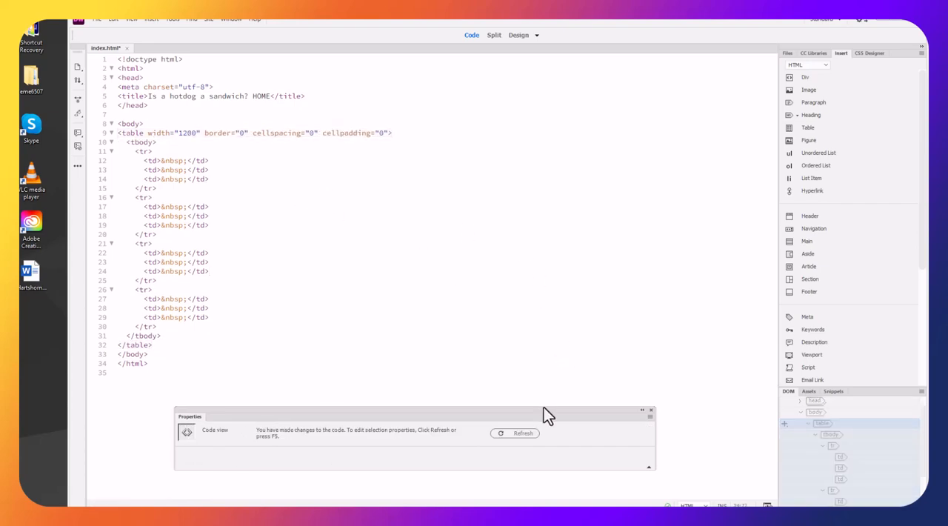
left_click_drag(543, 412, 545, 394)
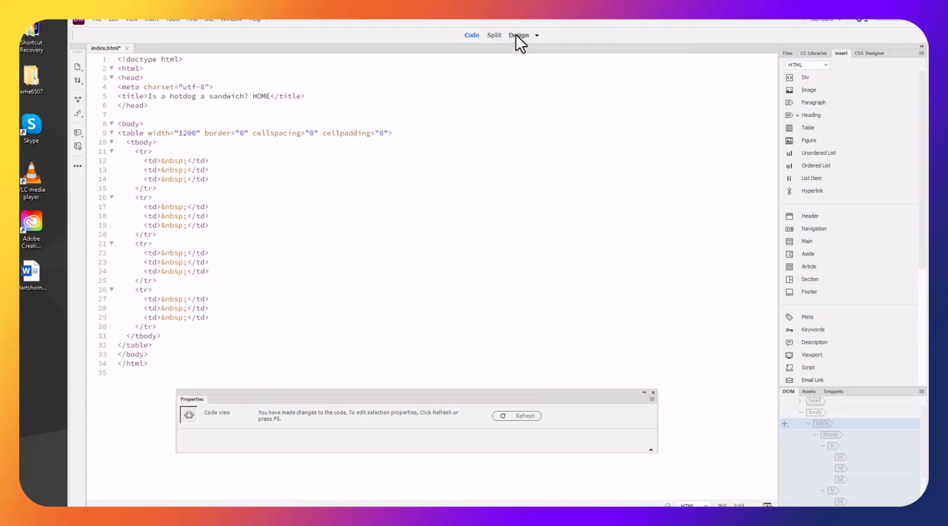
left_click(517, 35)
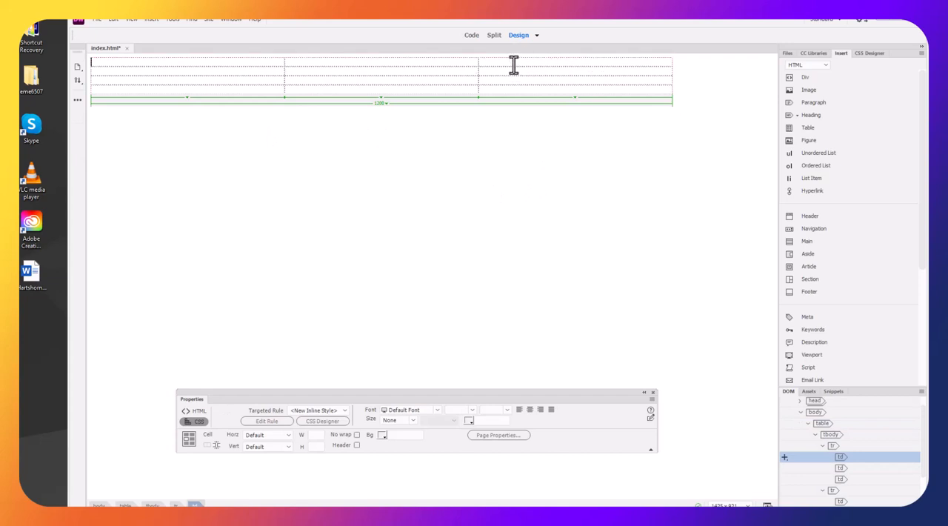
Show the page design and its code together in a split view, and give the design area more height
left_click_drag(514, 64, 262, 63)
left_click(385, 158)
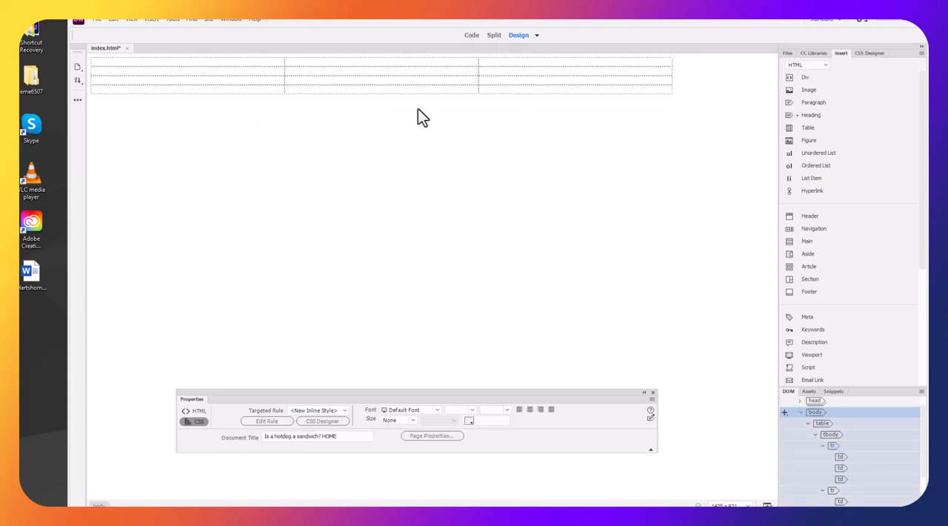
left_click(496, 35)
left_click_drag(446, 395, 615, 412)
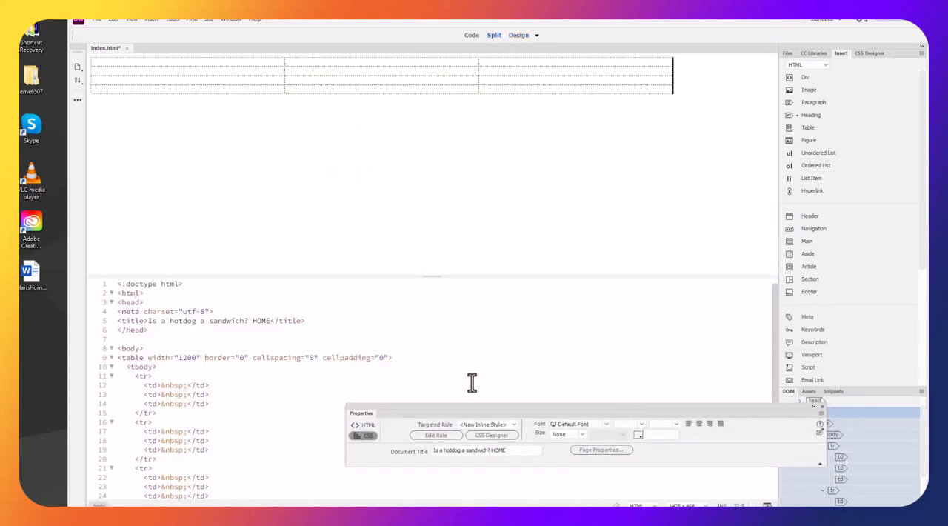
left_click_drag(438, 274, 438, 326)
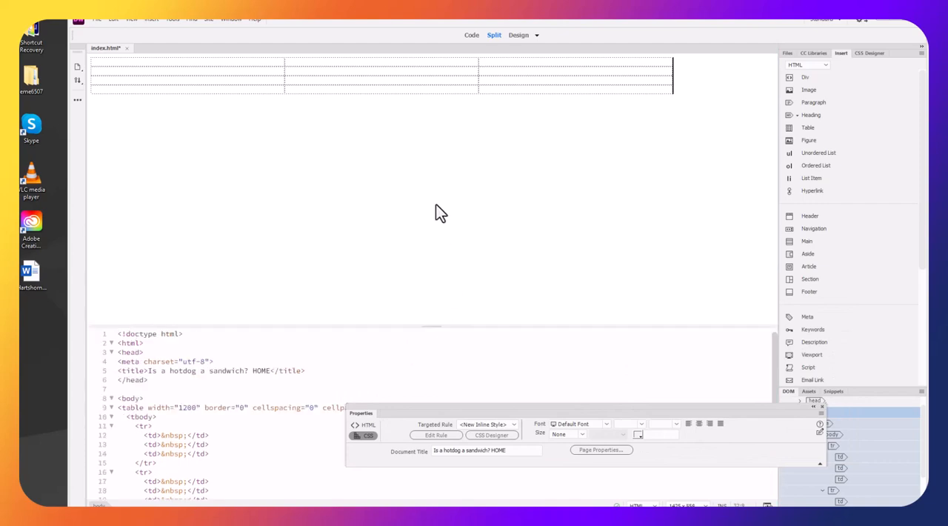
Examine the code that corresponds to the first cell and the whole first table row, and return to the page design alone
left_click(254, 64)
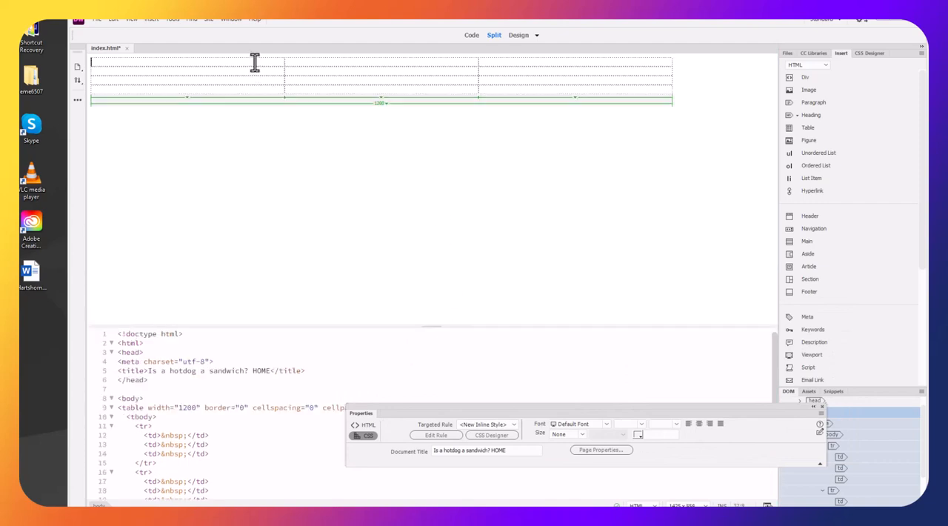
left_click(539, 65, "shift")
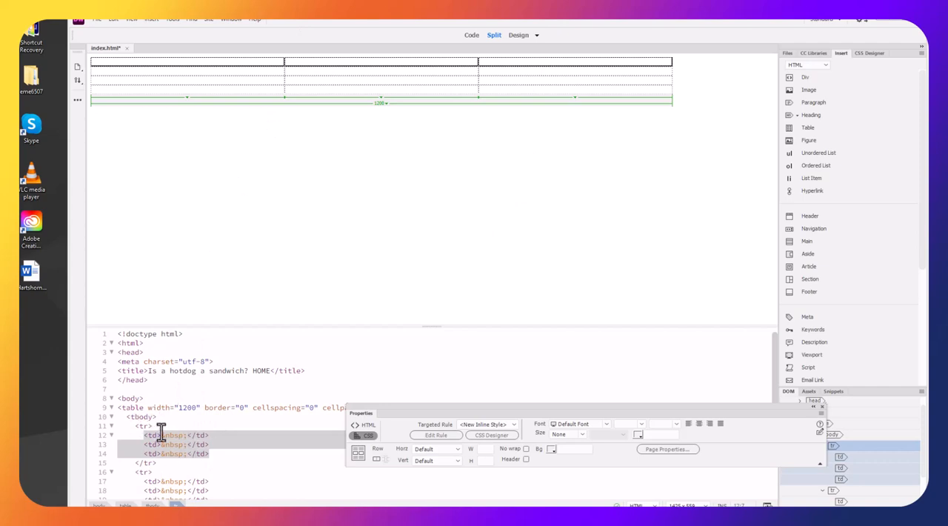
left_click(273, 112)
left_click(259, 63)
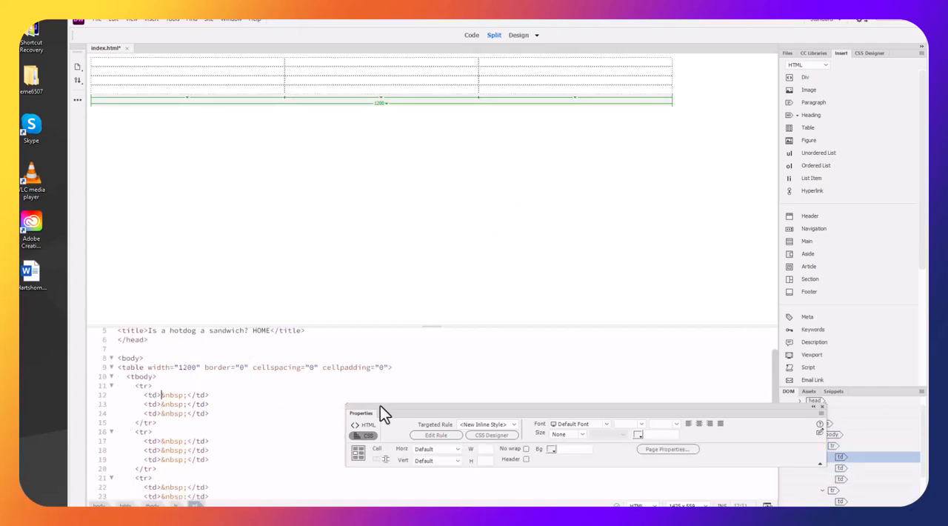
left_click(520, 35)
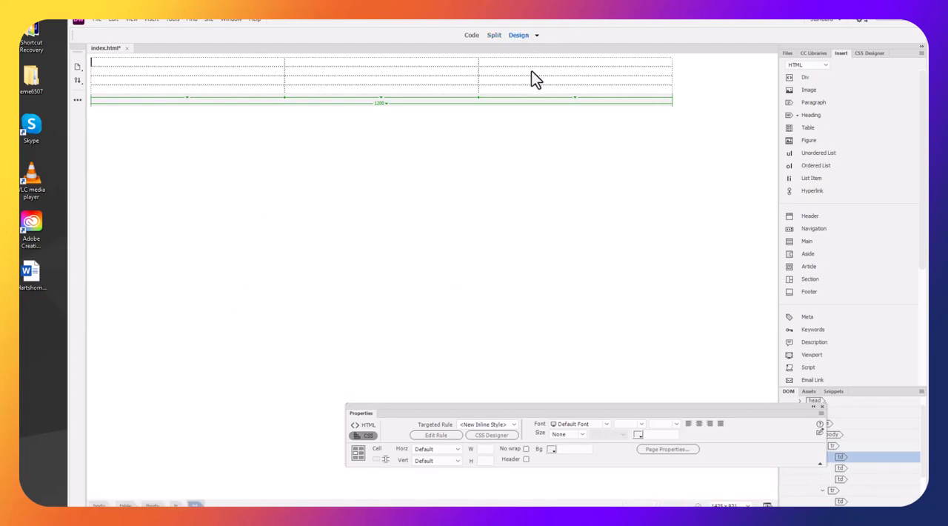
Preview the page in Live view and switch back to Design view
left_click(537, 35)
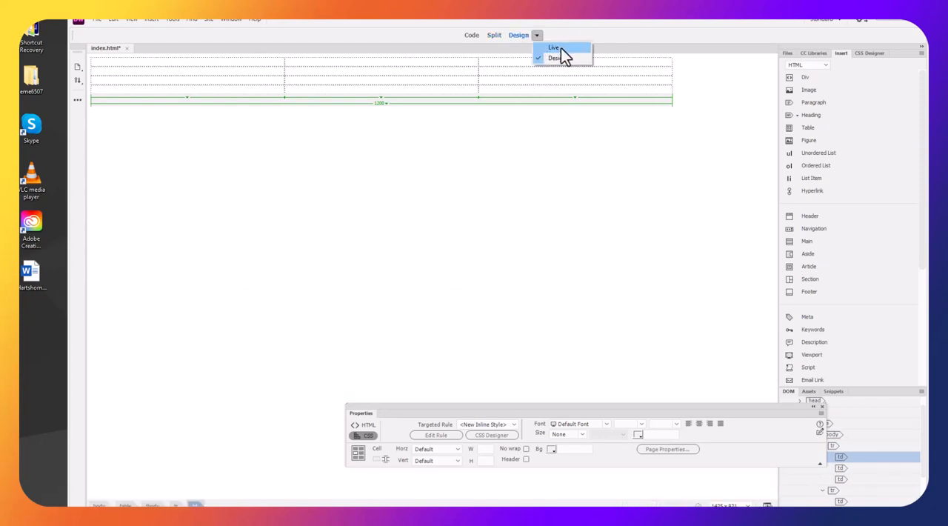
left_click(554, 49)
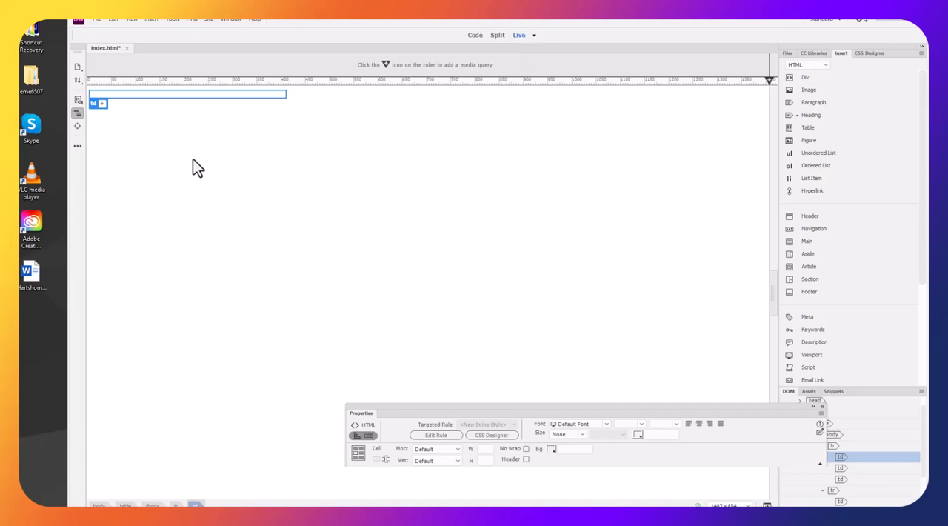
left_click(535, 36)
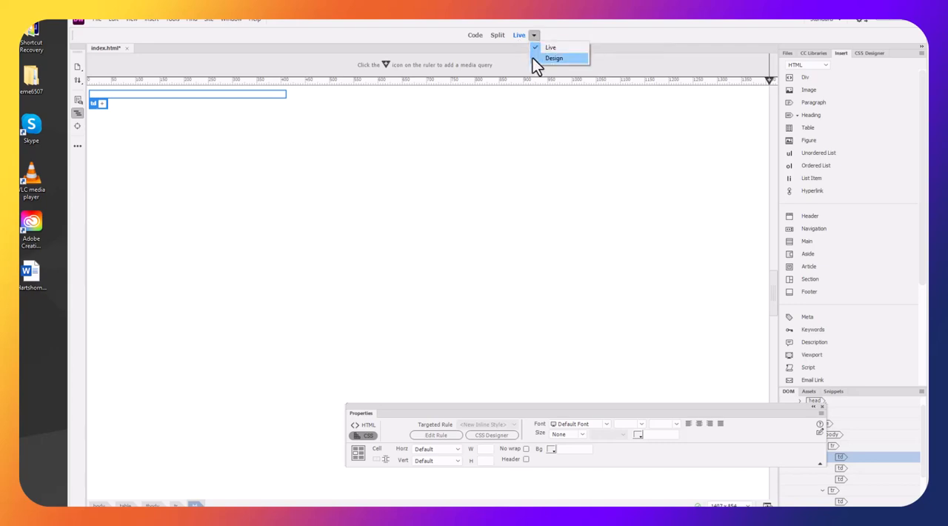
left_click(552, 58)
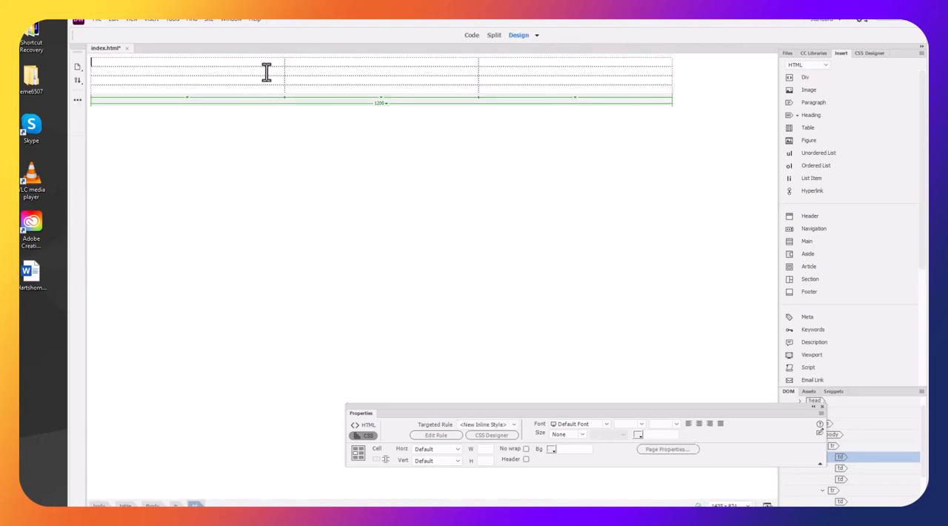
Merge the three cells of the table's first row into one cell
left_click_drag(264, 64, 521, 67)
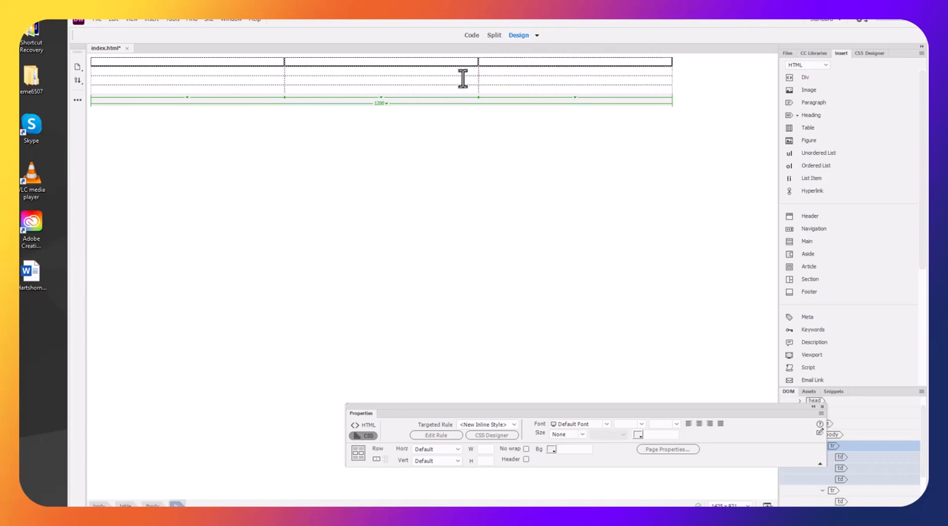
left_click(112, 18)
mouse_move(224, 200)
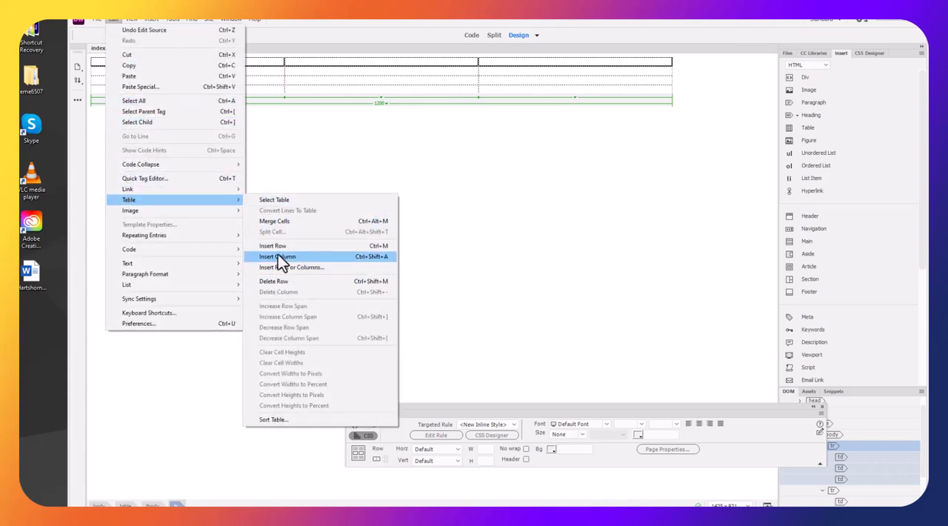
left_click(279, 221)
left_click_drag(556, 406, 431, 265)
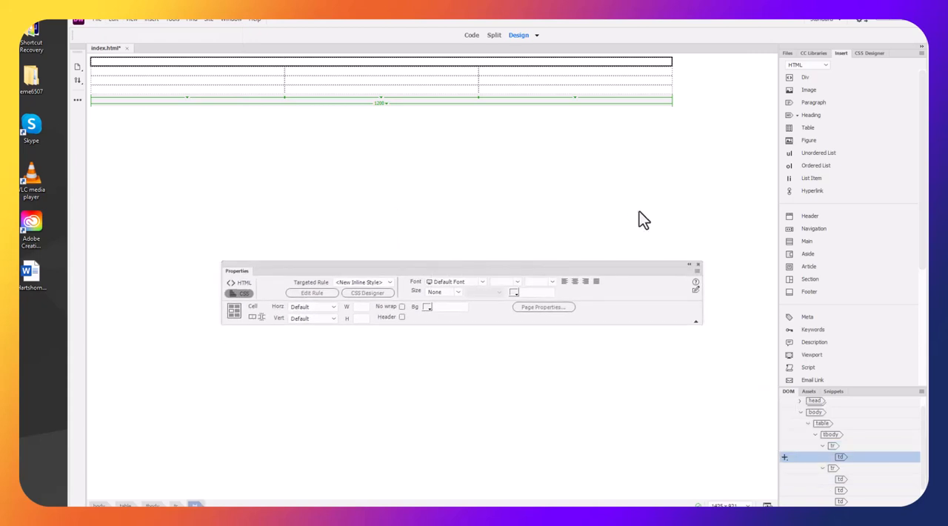
Insert banner-image from the hotdog-debate site's images folder into the merged first row
left_click(200, 63)
left_click(813, 92)
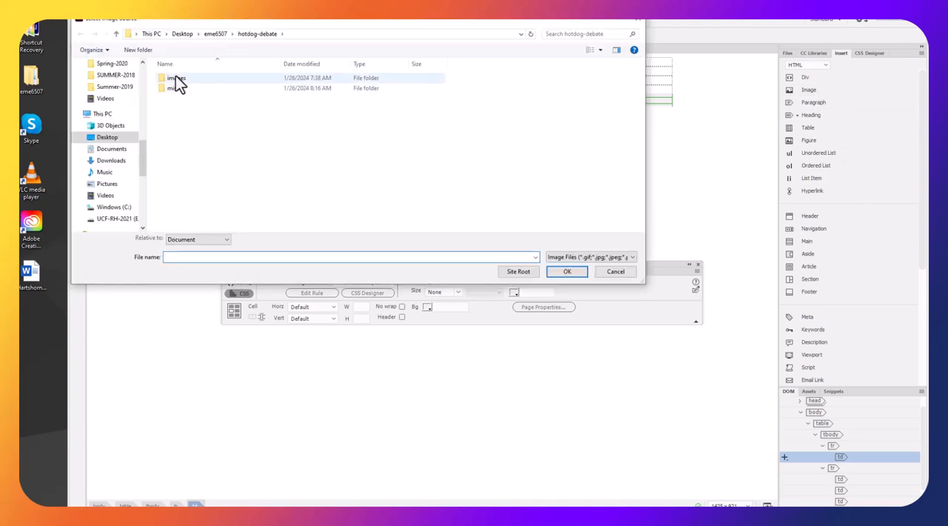
double_click(177, 74)
left_click(180, 101)
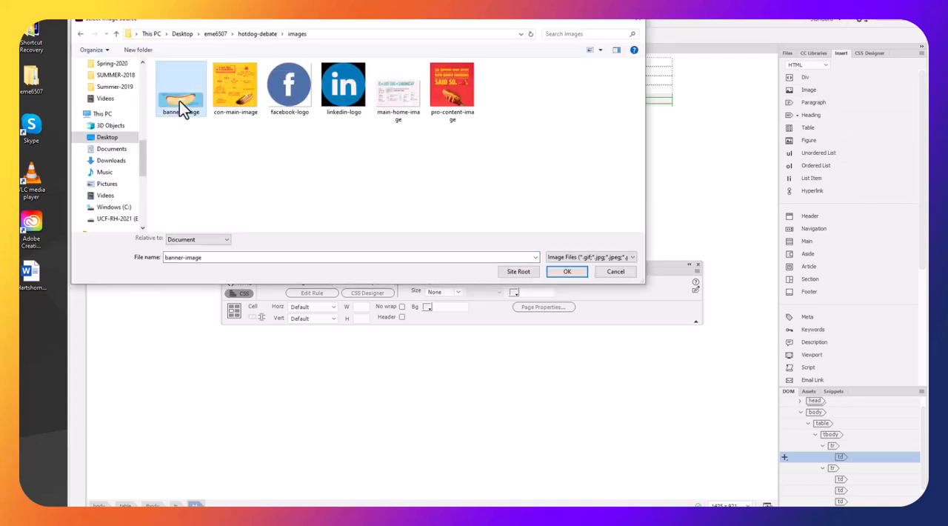
left_click(567, 271)
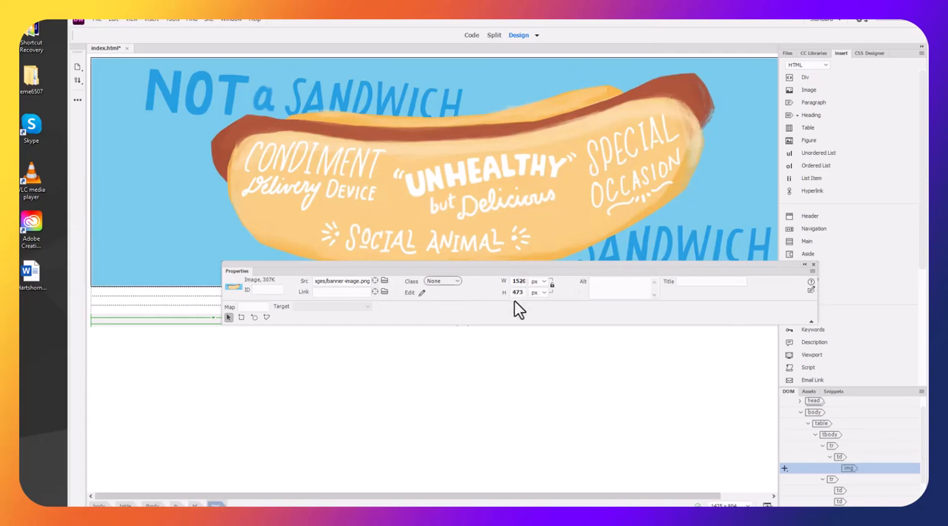
Try setting the banner image's width to 1200 px with its proportions unconstrained, and undo the change
double_click(515, 279)
left_click(551, 286)
type("1200")
key("Return")
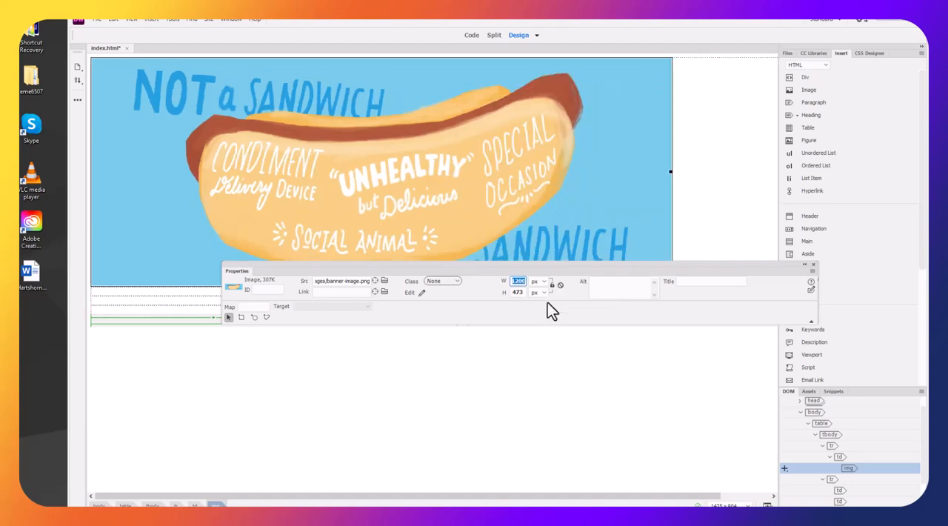
left_click(120, 22)
left_click(119, 29)
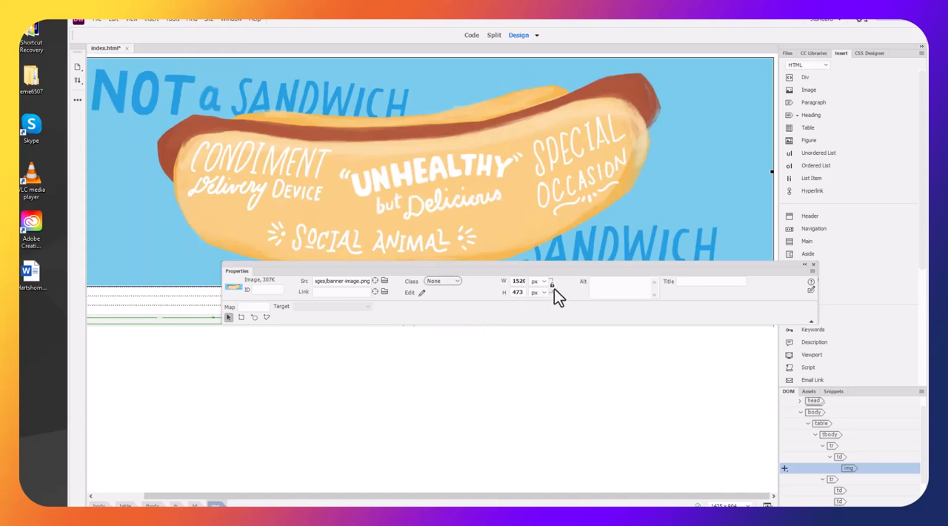
Set the banner image's width to 1200 px with its proportions constrained
double_click(522, 281)
type("1200")
key("Return")
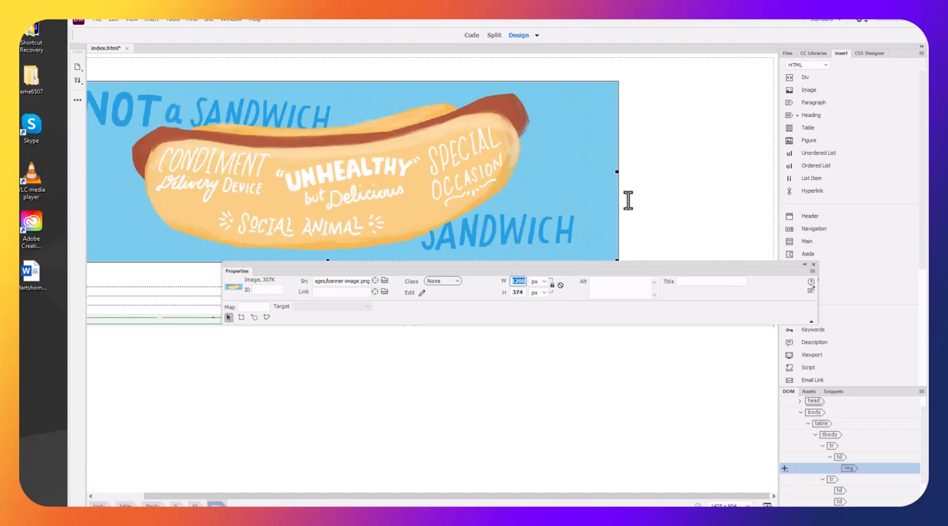
Unlock the banner image's proportions and set its size to 1200 px wide by 200 px high
left_click(523, 293)
left_click(552, 285)
double_click(517, 291)
left_click(521, 280)
double_click(521, 278)
type("1200")
key("Return")
double_click(517, 291)
type("3")
key("Return")
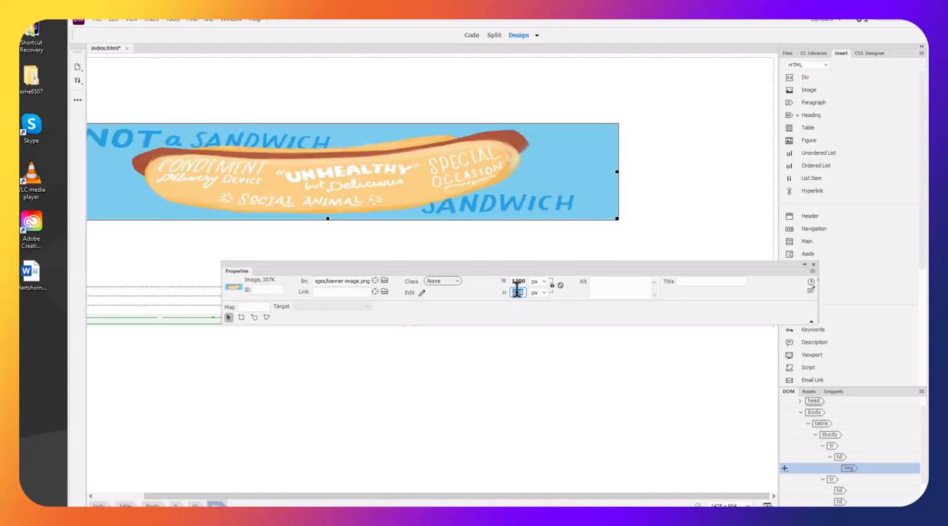
Narrow the table until its outer edge meets the 1200 px wide banner image
left_click(687, 250)
left_click_drag(652, 265, 619, 370)
left_click_drag(774, 229, 638, 232)
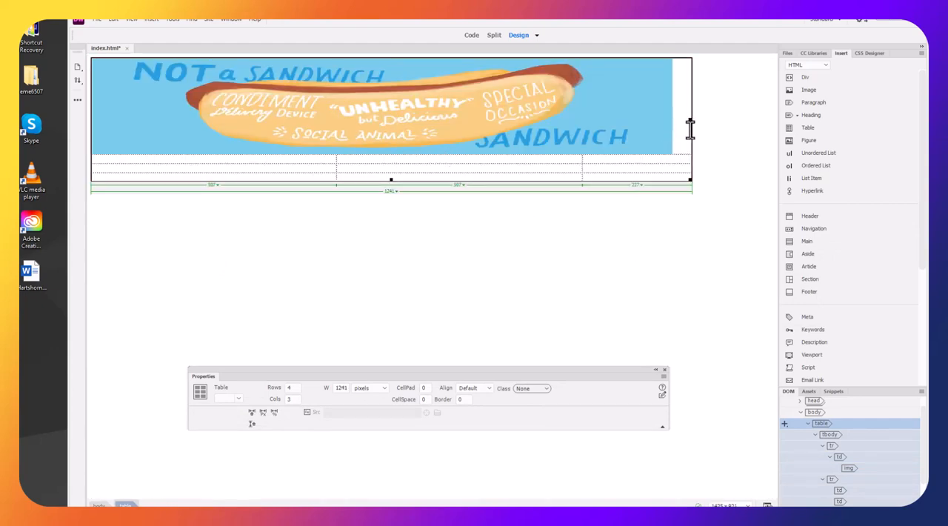
left_click(609, 132)
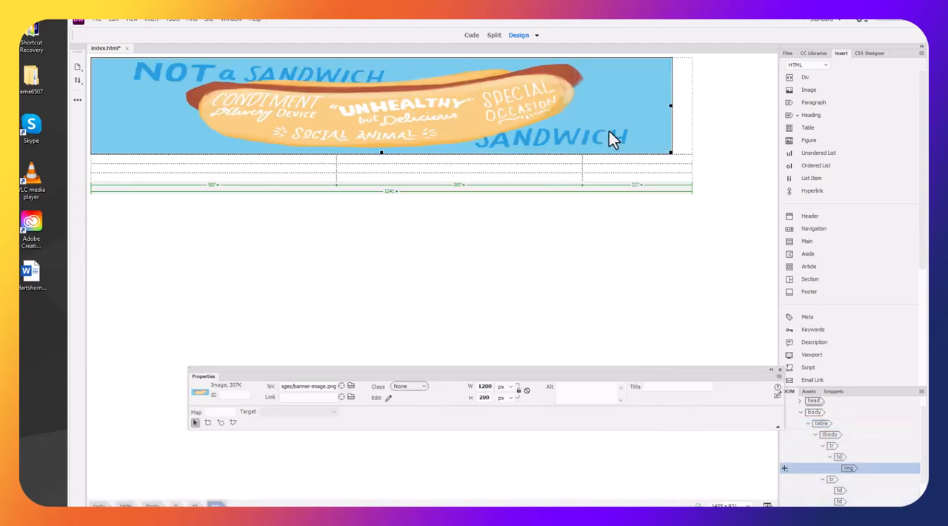
left_click(680, 146)
left_click_drag(680, 146, 673, 145)
left_click(384, 261)
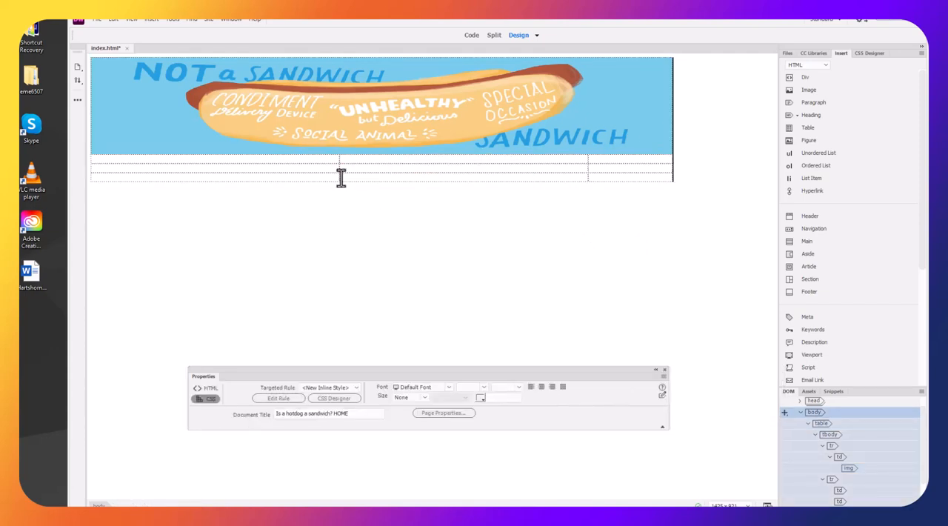
left_click(313, 161)
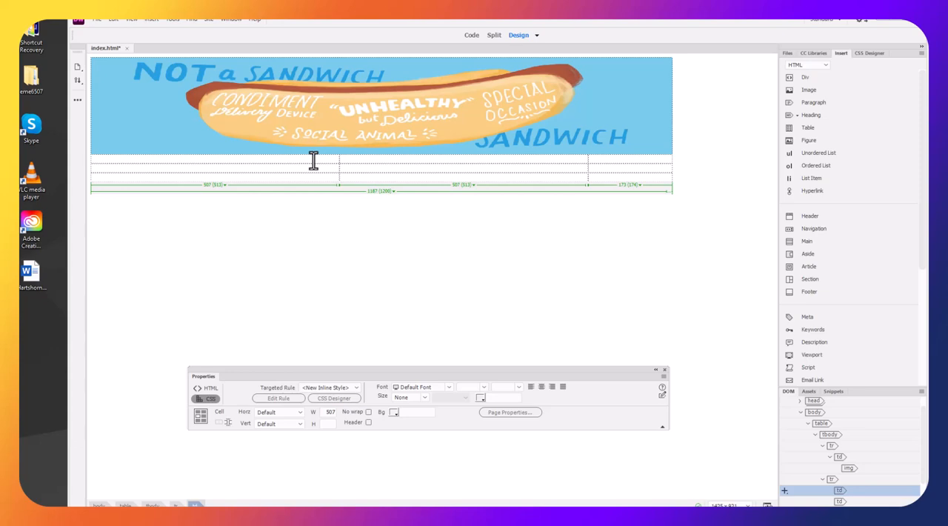
Give the banner image the alternative text "HotDog Banner Image"
left_click(603, 137)
left_click_drag(487, 372, 417, 225)
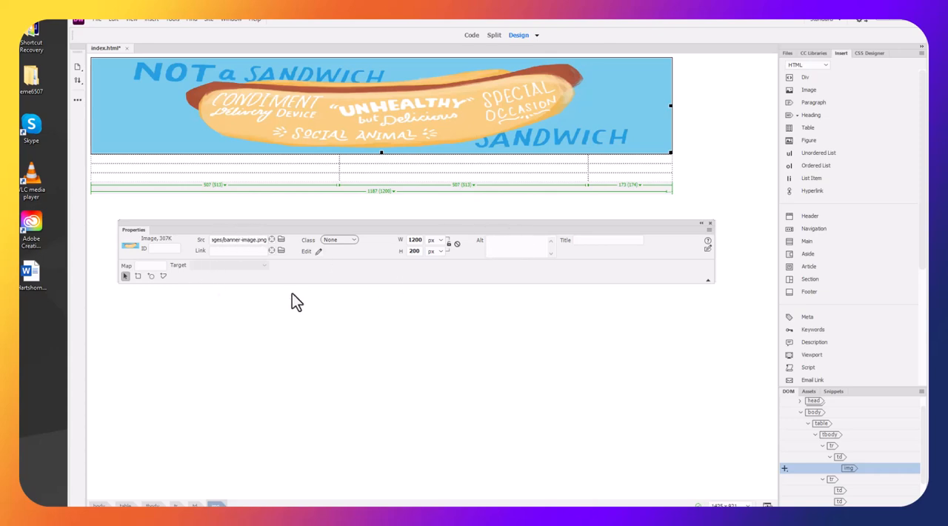
left_click(511, 241)
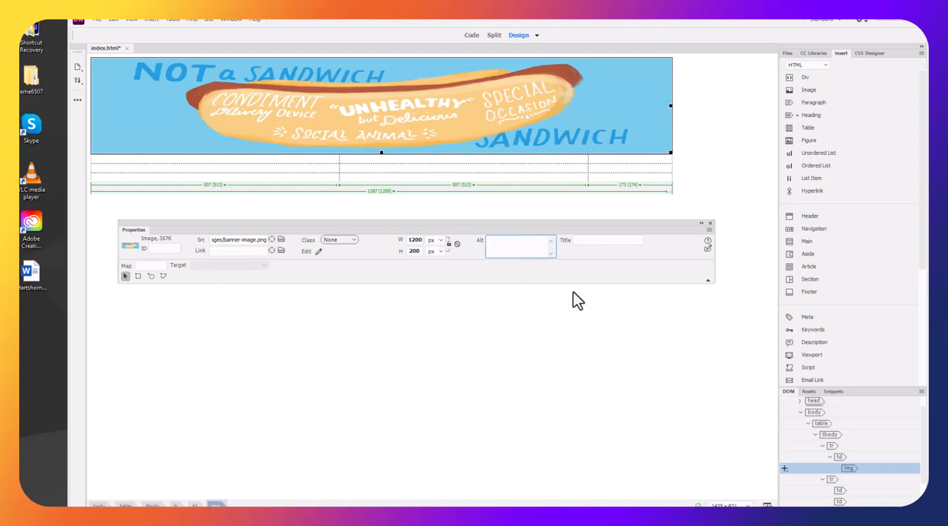
key("BackSpace")
key("BackSpace")
type("HotDog Banner Image")
left_click(548, 317)
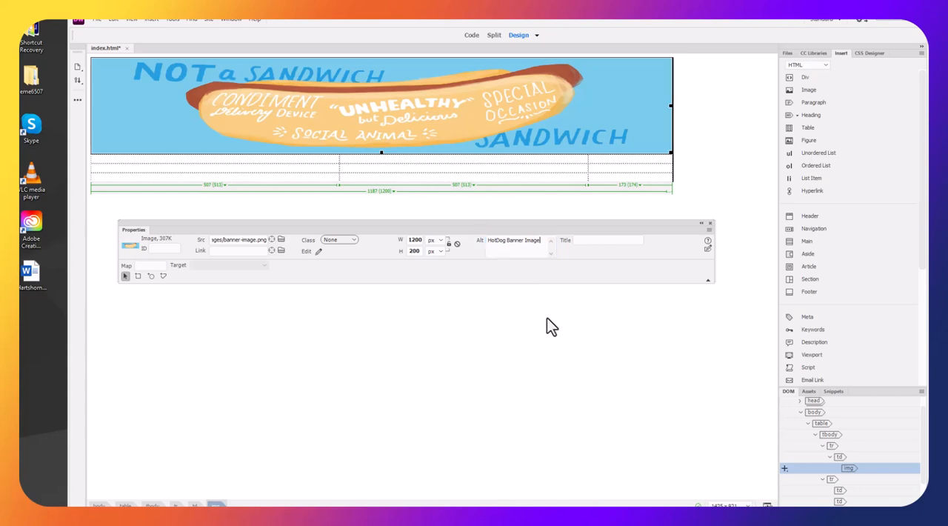
Check the banner image's alternative text and save index.html
left_click(538, 137)
left_click(99, 21)
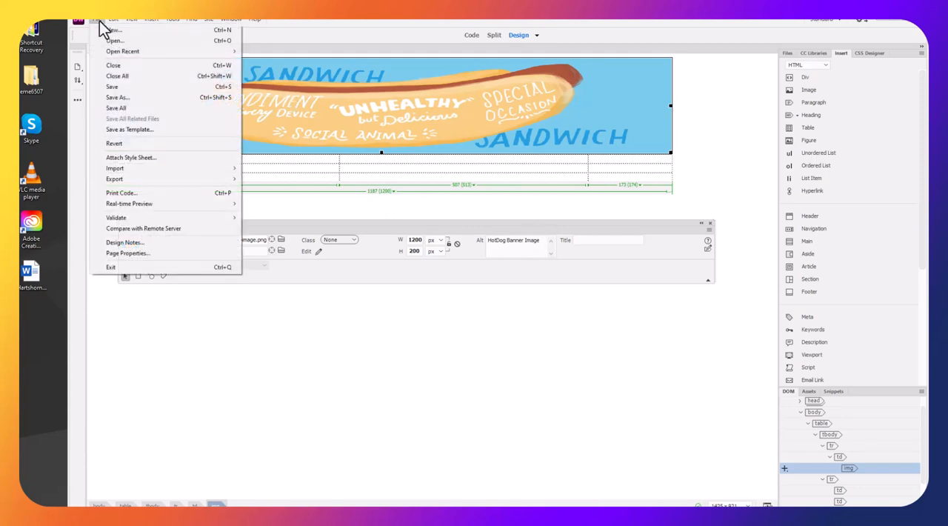
left_click(106, 79)
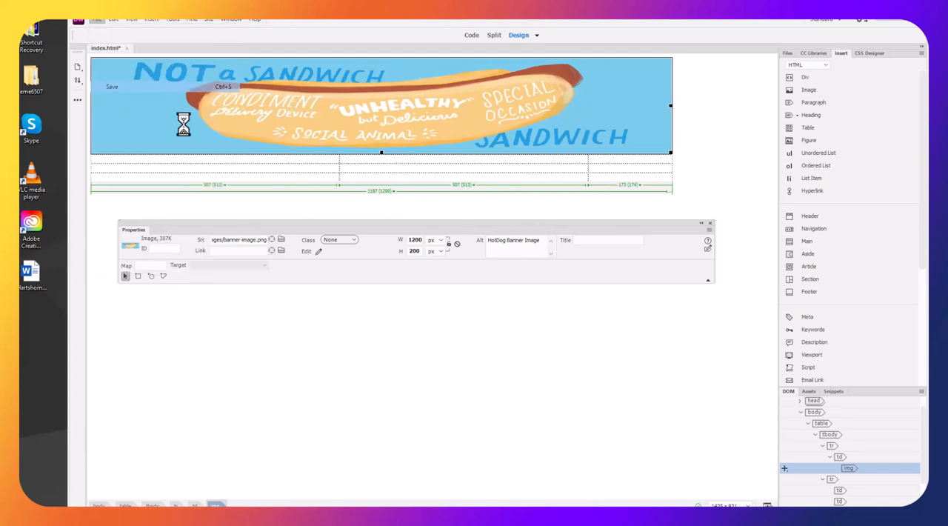
Enter Pro, Home and Con in the three cells of the row below the banner
left_click(309, 159)
type("Pro ")
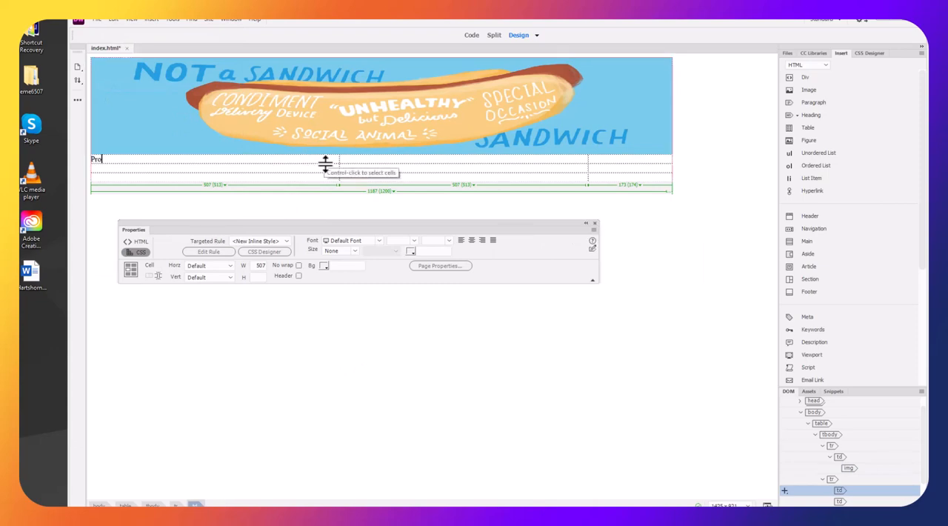
type("Home ")
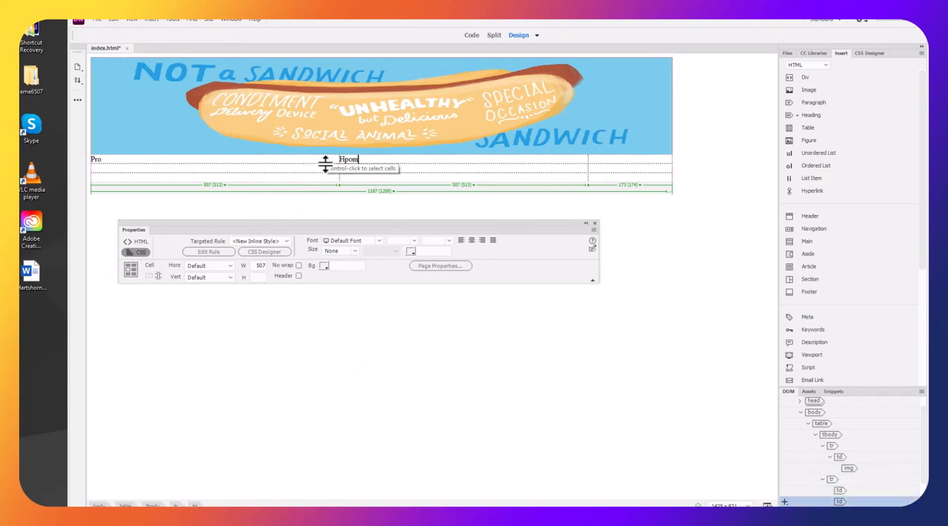
type("Con")
left_click(535, 290)
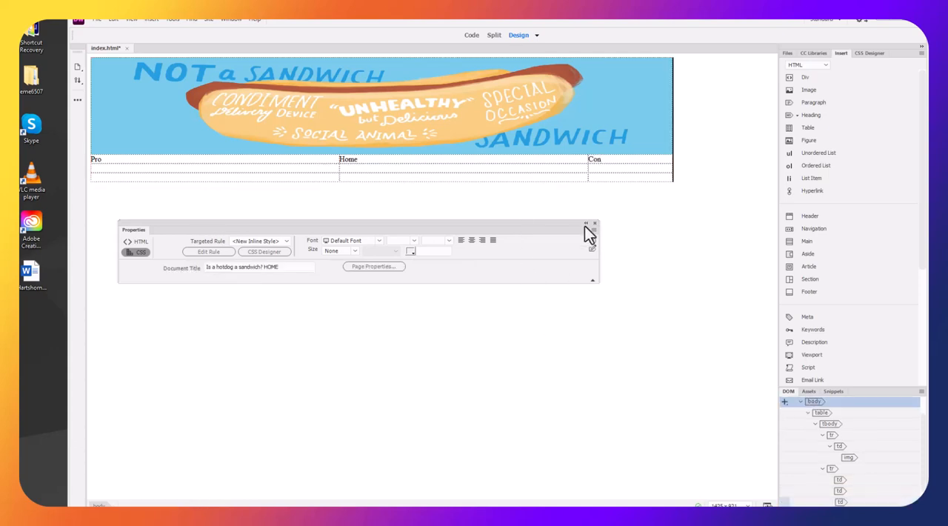
Narrow the Home column to about 374 px and center the Pro, Home and Con row horizontally
left_click_drag(587, 159, 274, 161)
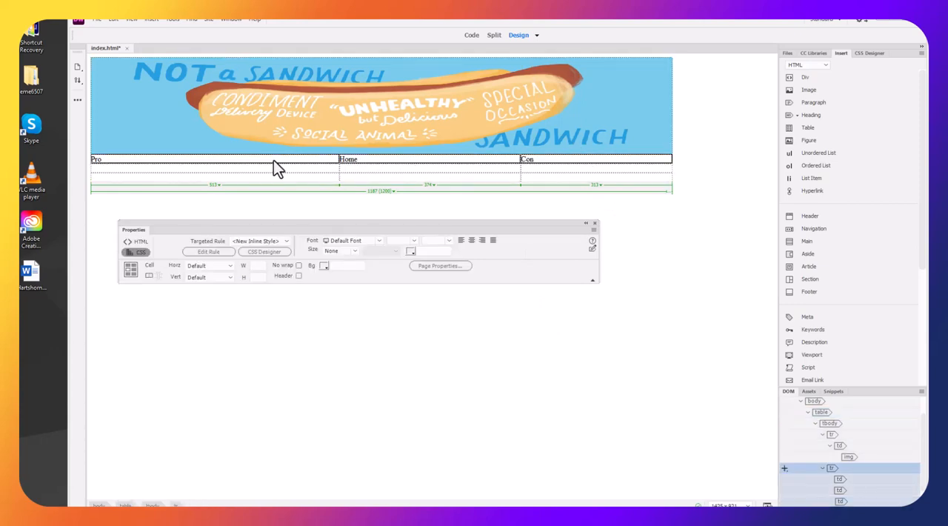
left_click(211, 268)
left_click(202, 288)
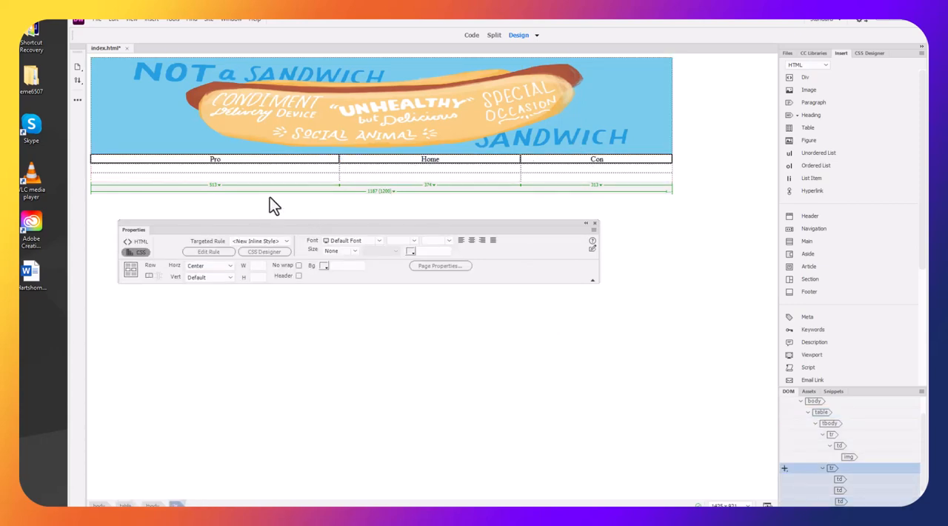
left_click(282, 164)
left_click(203, 161)
left_click_drag(203, 161, 570, 211)
left_click(571, 211)
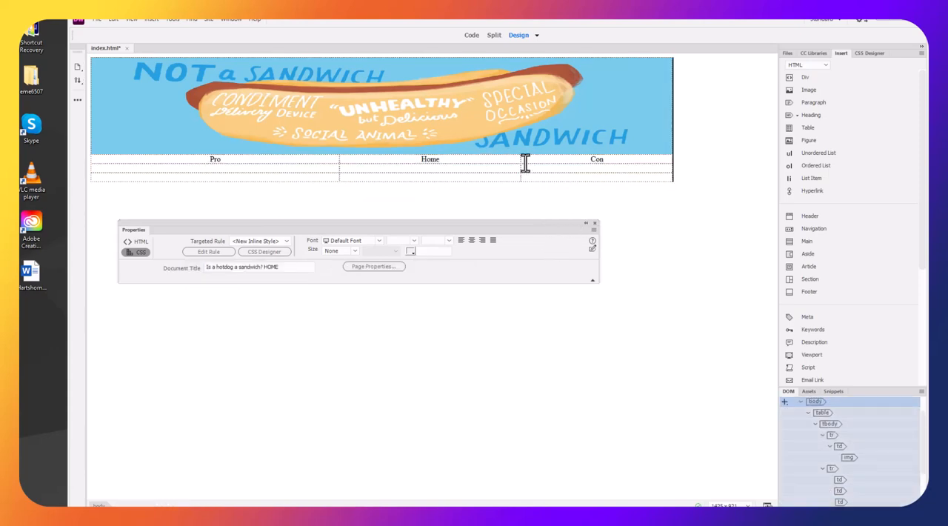
Adjust the navigation row's column widths to about 438 px for Pro, 400 px for Home and 362 px for Con
left_click_drag(522, 159, 497, 158)
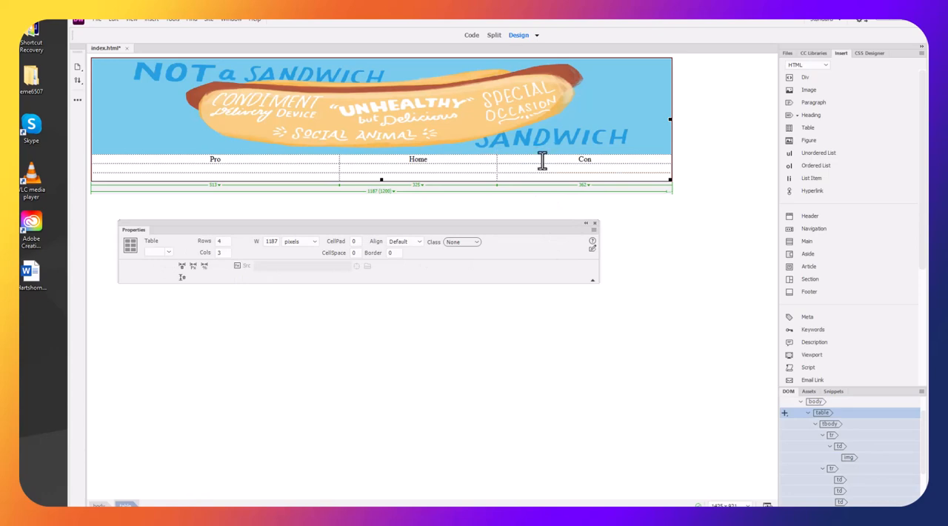
left_click(325, 160)
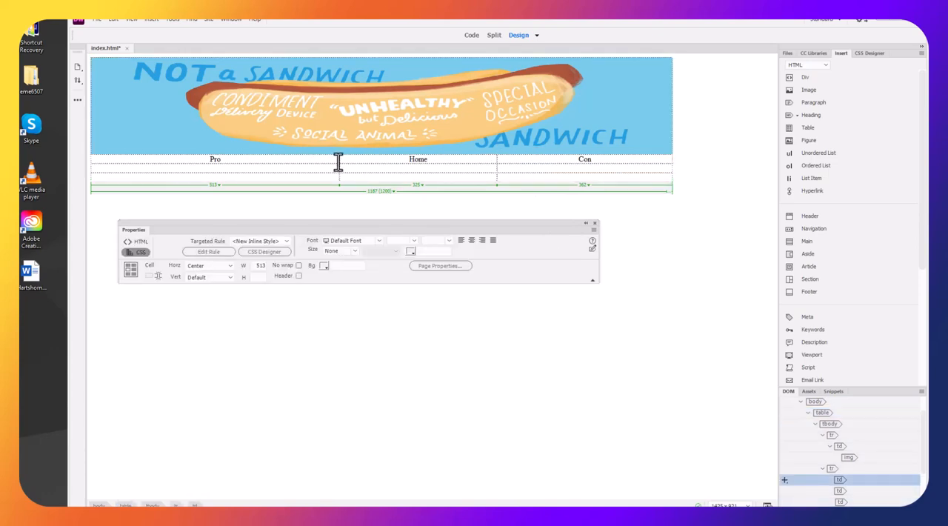
left_click_drag(339, 161, 303, 160)
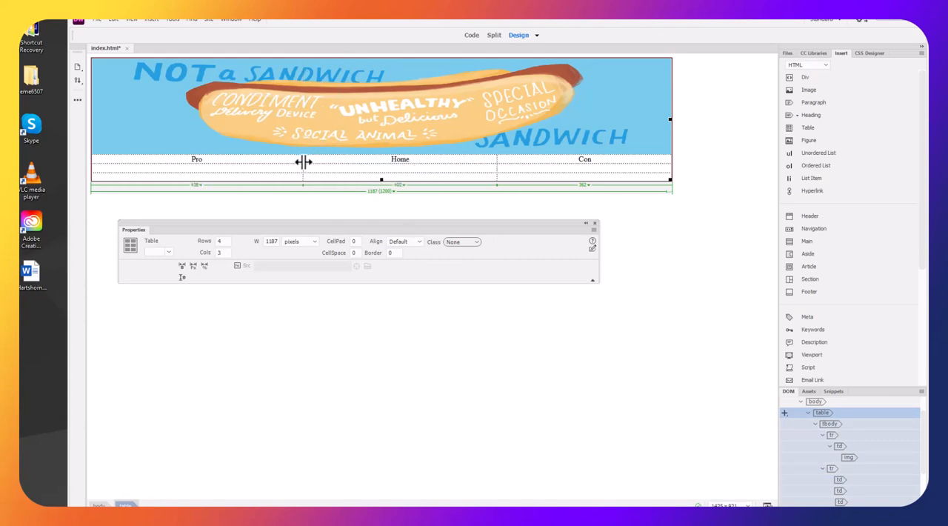
Format the Pro, Home and Con row as Heading 2
left_click_drag(594, 159, 234, 161)
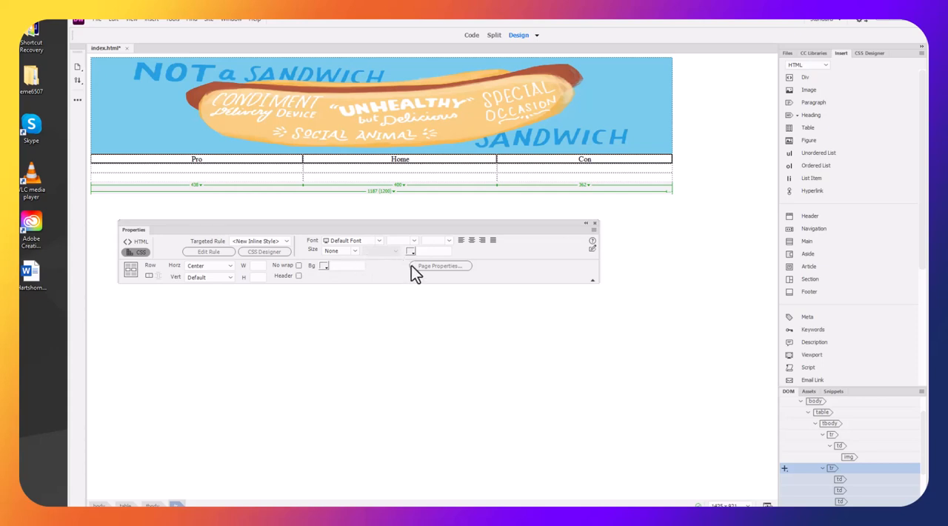
left_click(356, 252)
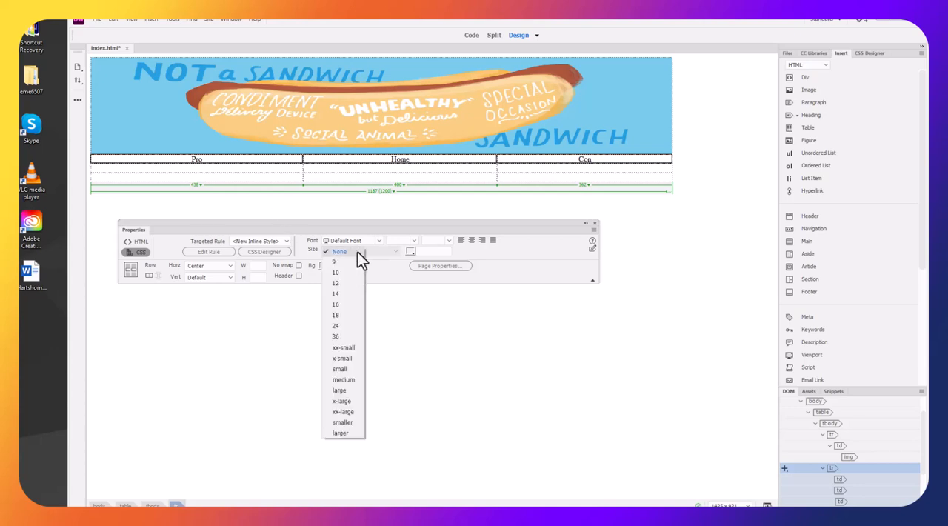
left_click(357, 252)
left_click(141, 241)
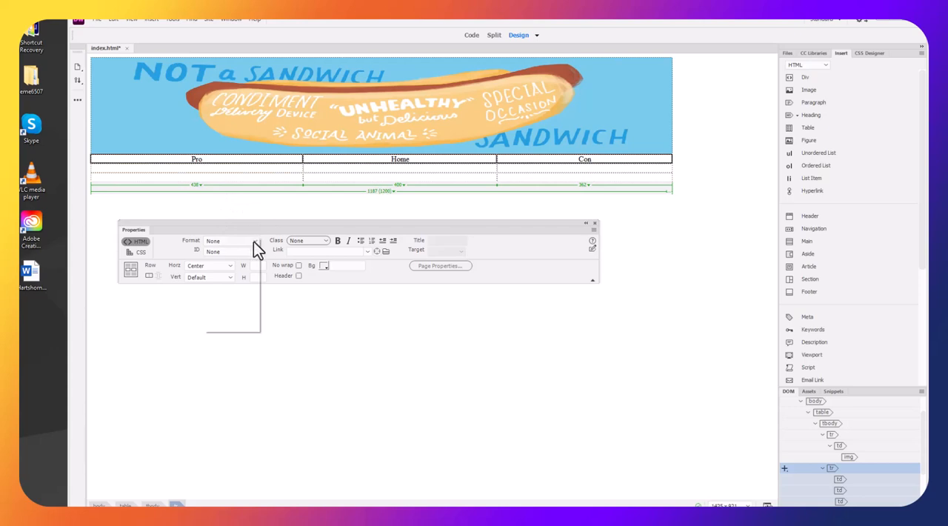
left_click(253, 242)
left_click(248, 273)
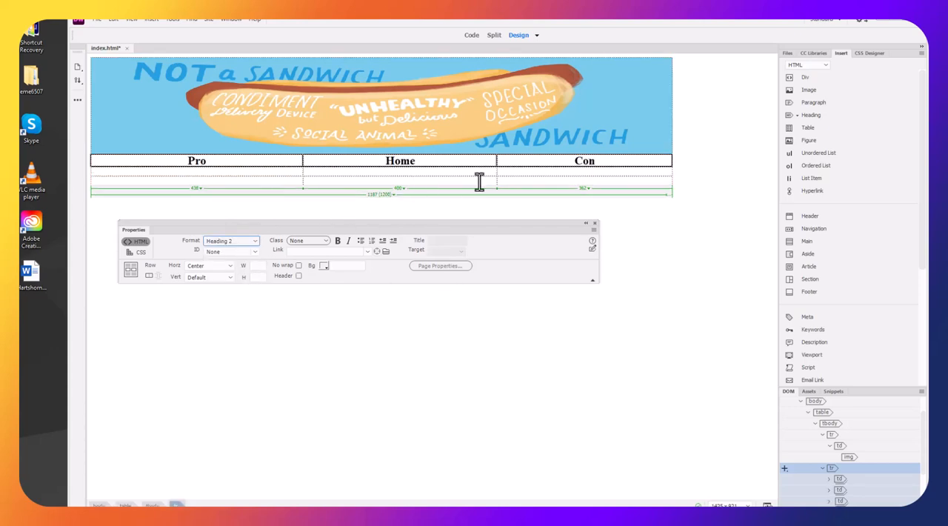
Set the page font to the Lucida Grande, Lucida Sans Unicode font family in the page properties
left_click(444, 266)
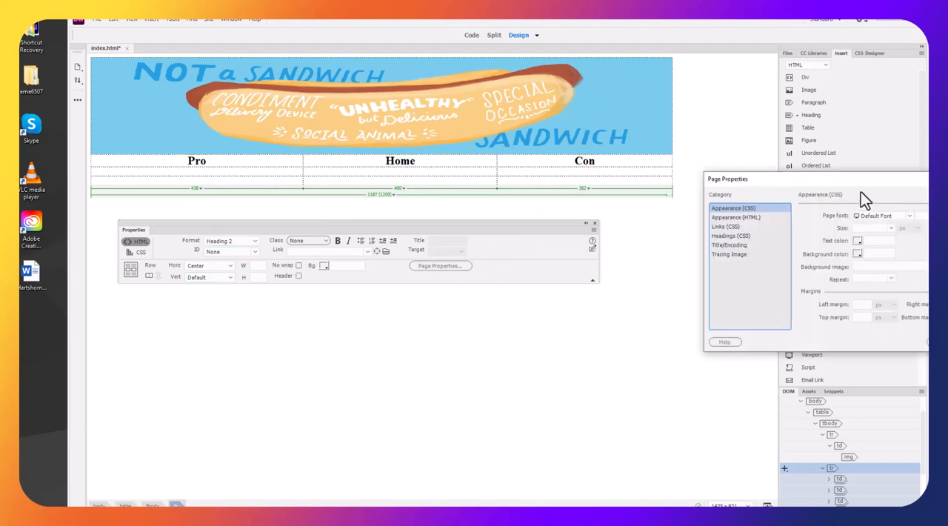
left_click(554, 230)
left_click_drag(822, 182, 489, 260)
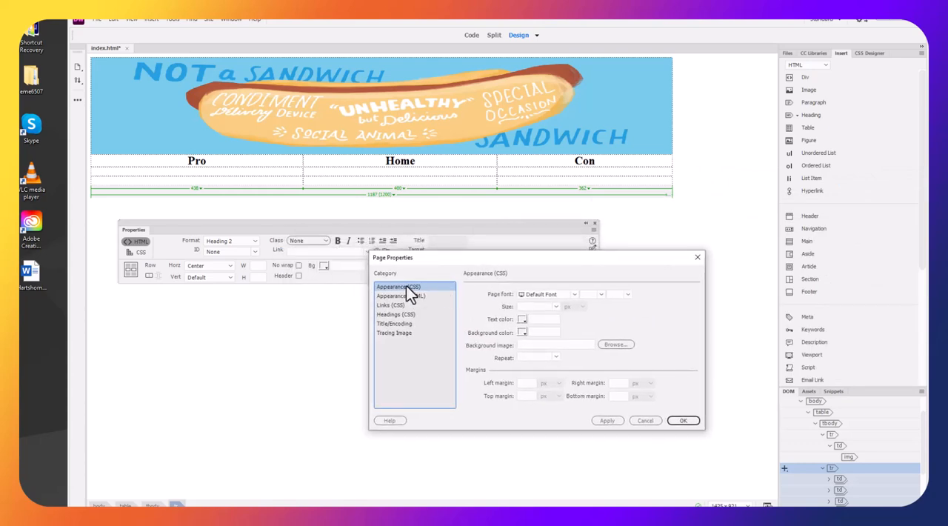
left_click(575, 294)
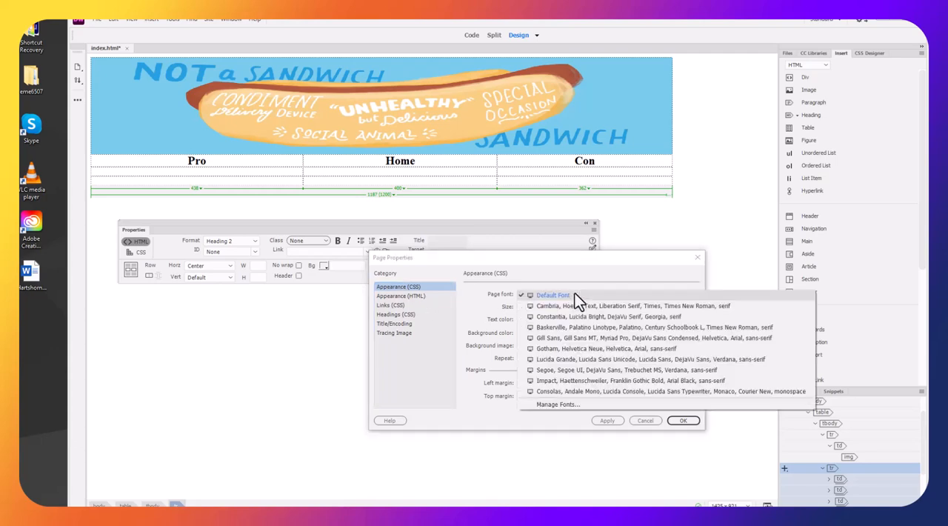
left_click(580, 361)
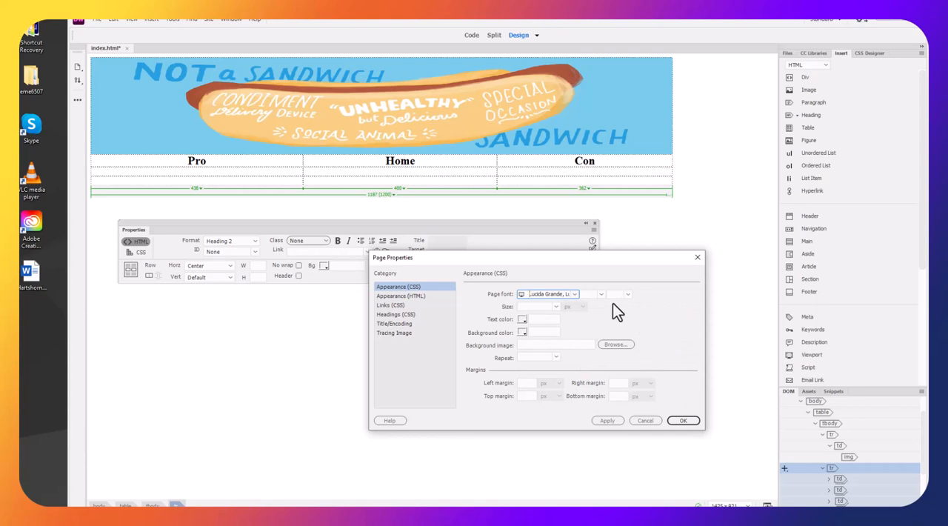
Set the page's text color to the dark gray #3D3939
left_click(534, 306)
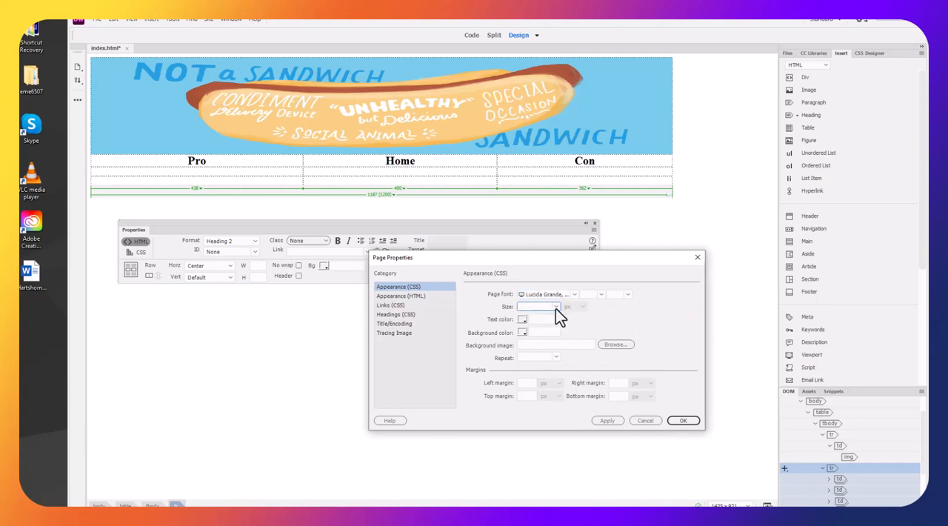
left_click(631, 317)
left_click(523, 320)
left_click(452, 438)
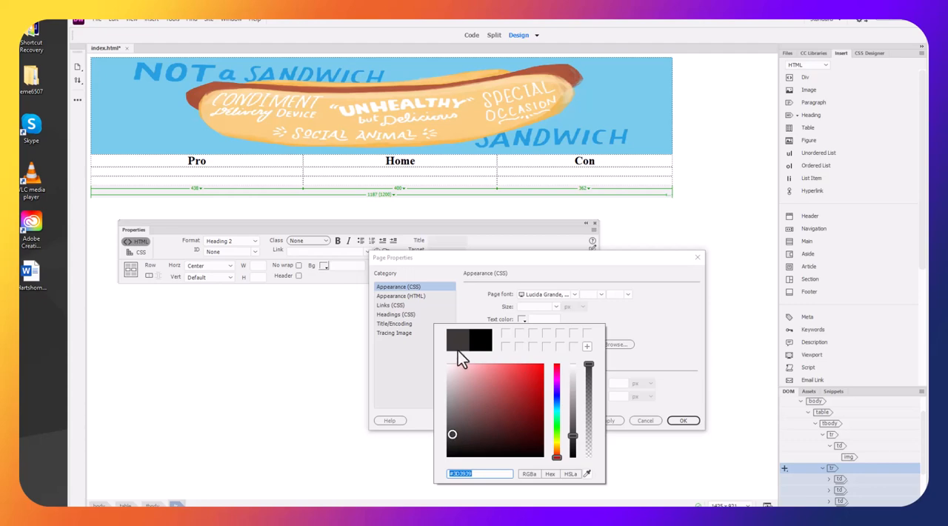
key("Return")
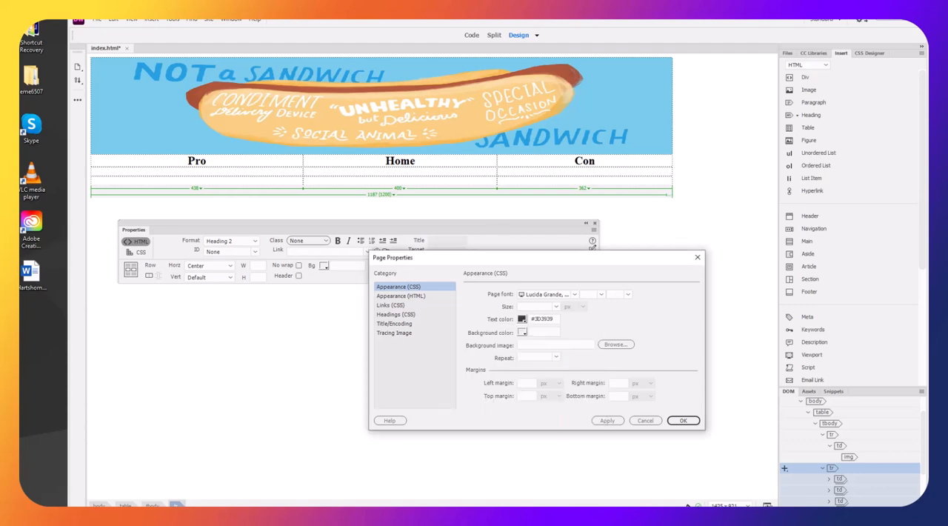
Set the page's background color to the off-white #F5F7F3
left_click(522, 333)
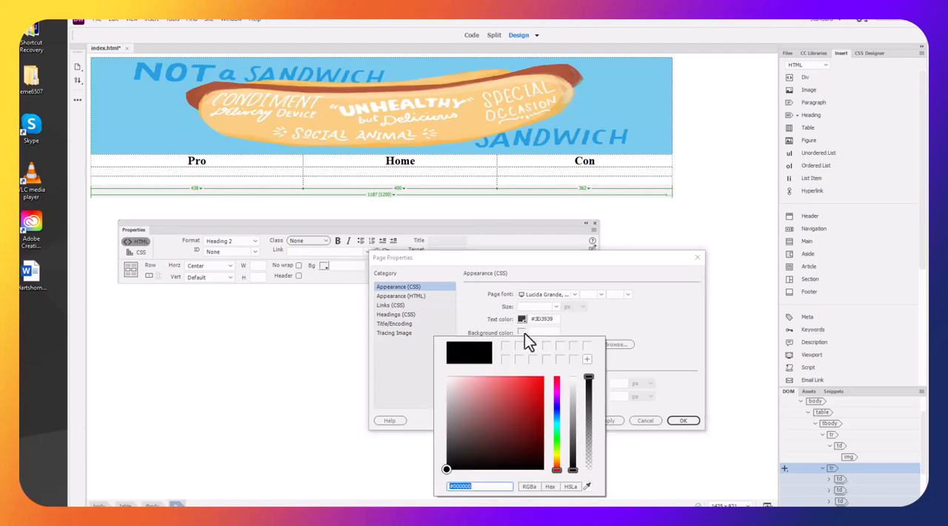
left_click(558, 408)
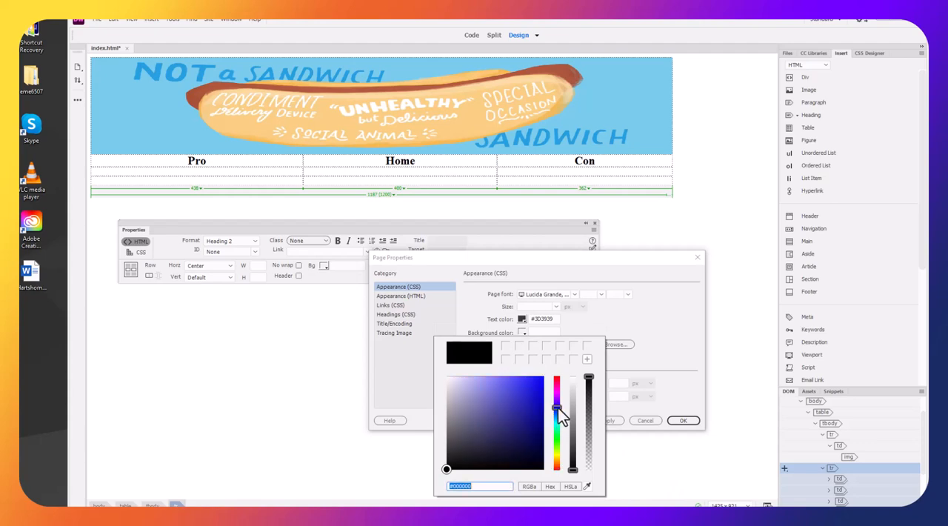
left_click(557, 449)
left_click(449, 380)
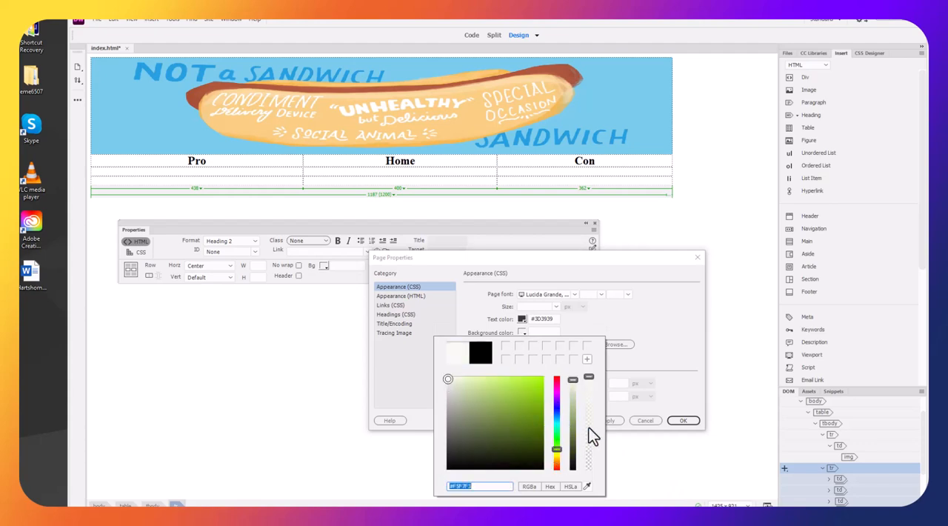
key("Return")
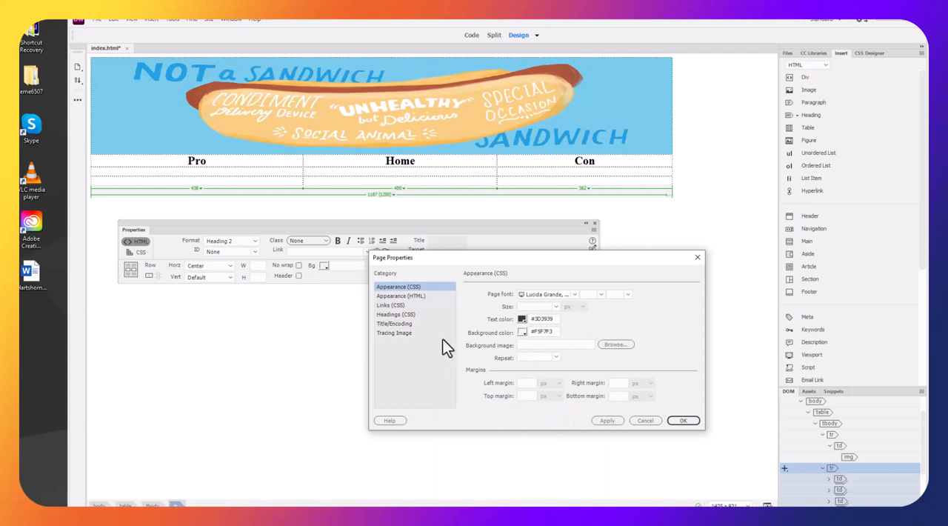
Keep the link font the same as the page font and set the link color to the blue #2008F1
left_click(411, 298)
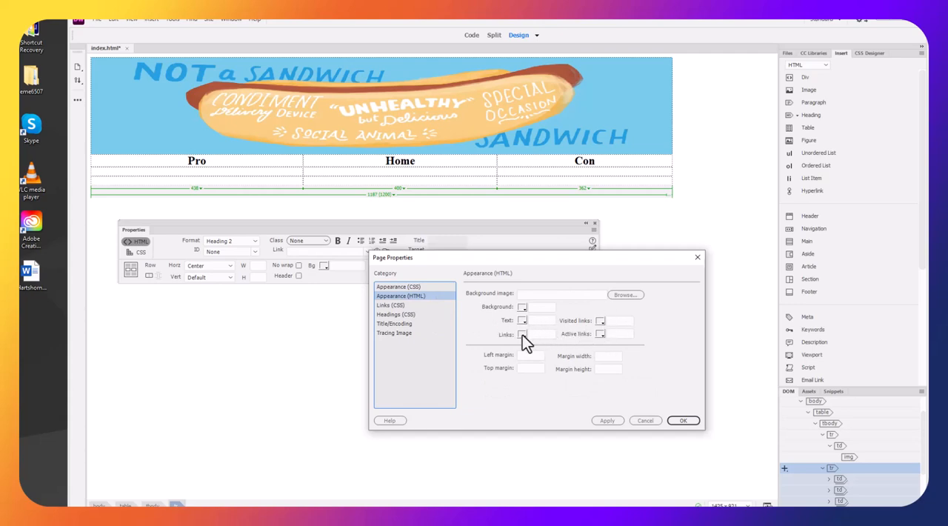
left_click(393, 306)
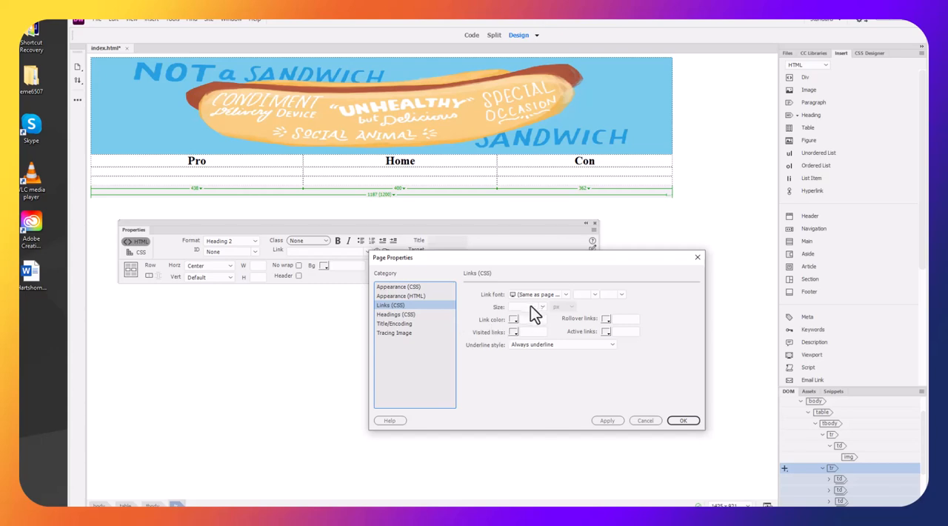
left_click(565, 294)
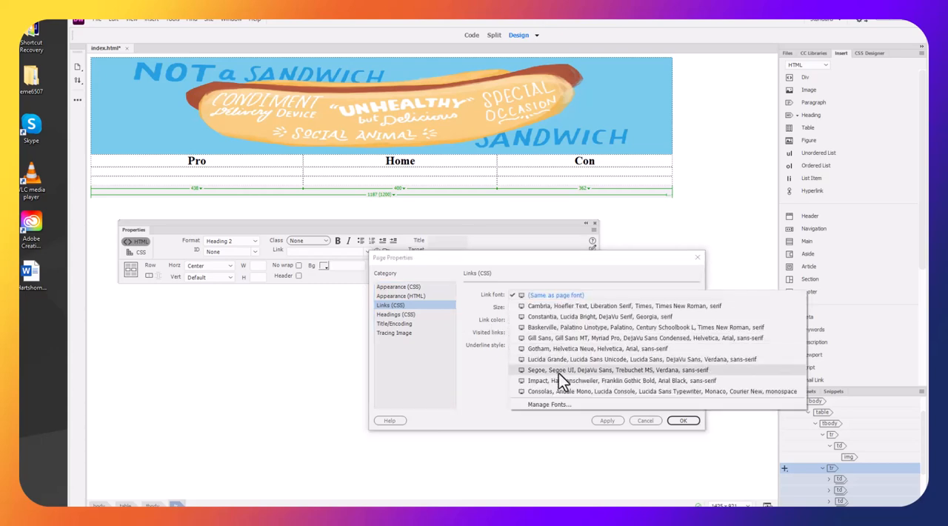
left_click(561, 296)
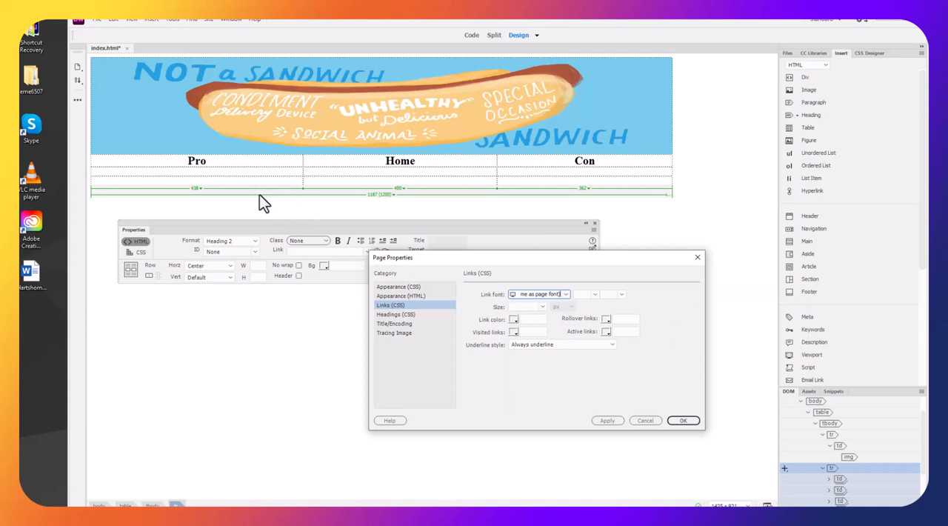
left_click(512, 320)
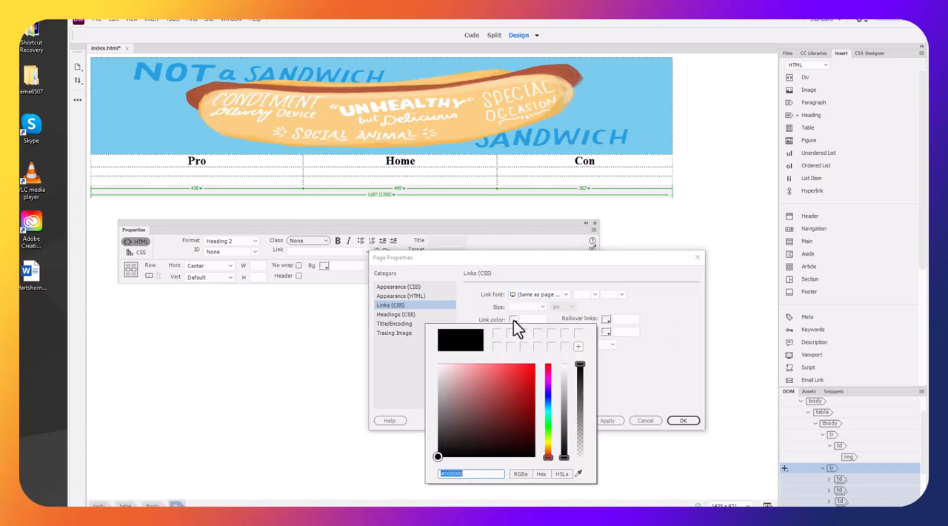
left_click(548, 395)
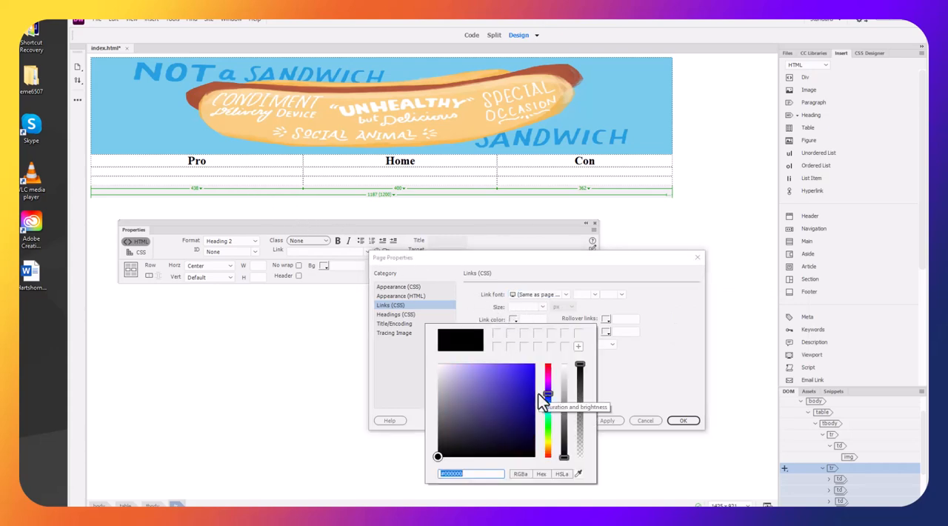
left_click(530, 371)
left_click(531, 369)
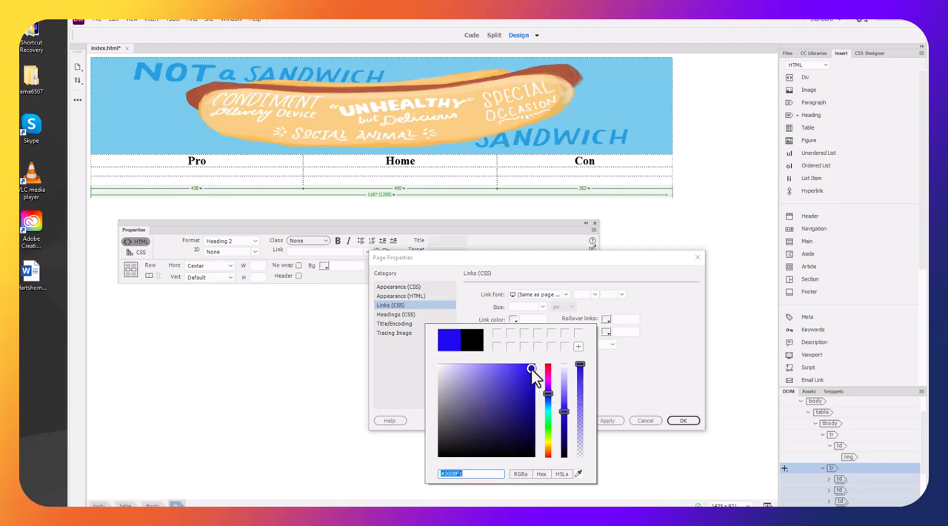
left_click(611, 381)
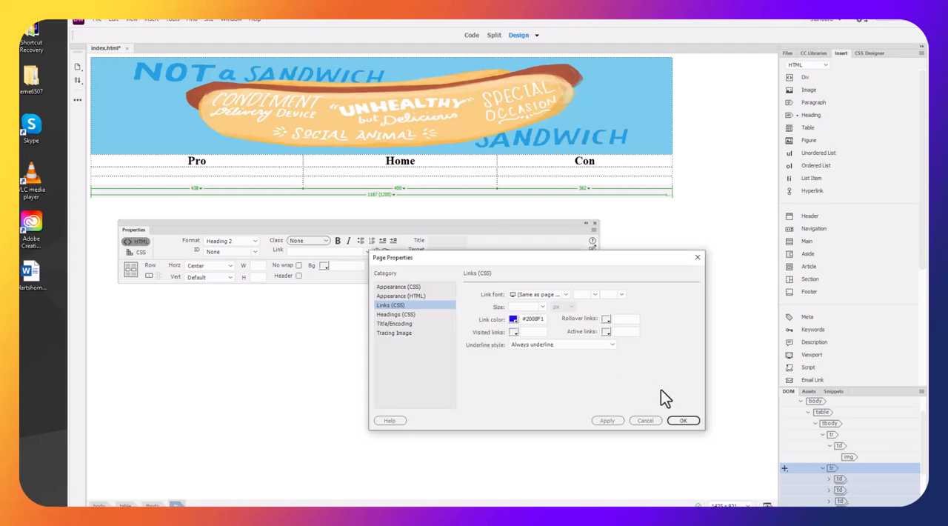
Set the rollover link color to the red #F90E12 and the underline style to Never underline, applying the page properties
left_click(608, 320)
left_click(622, 366)
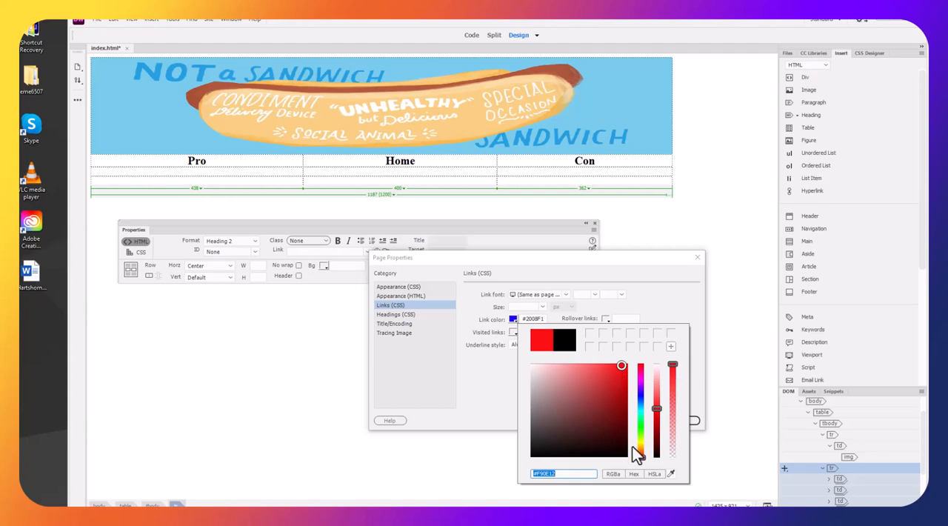
left_click(689, 373)
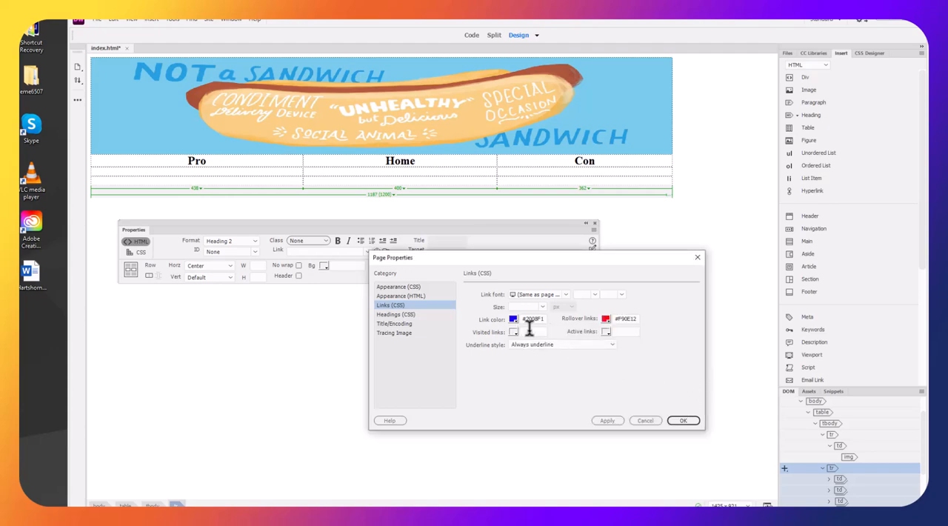
left_click(609, 345)
left_click(582, 354)
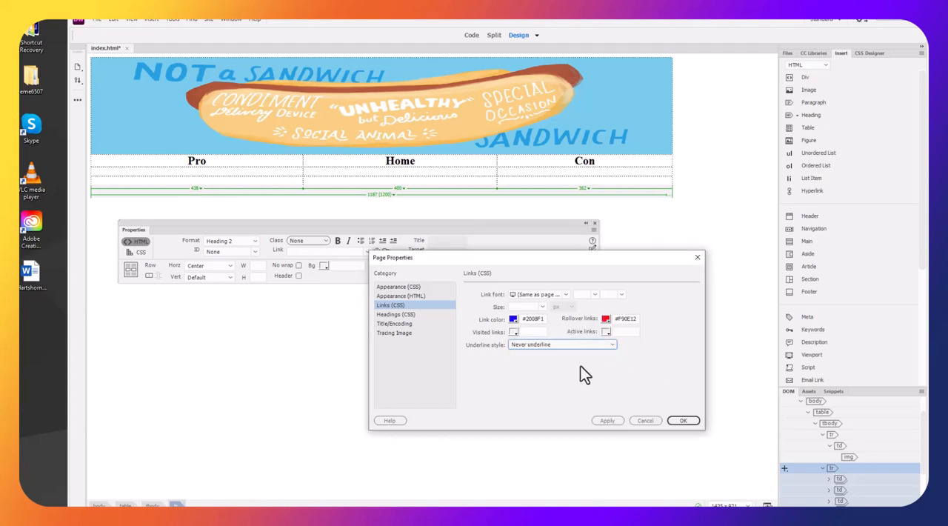
left_click(683, 420)
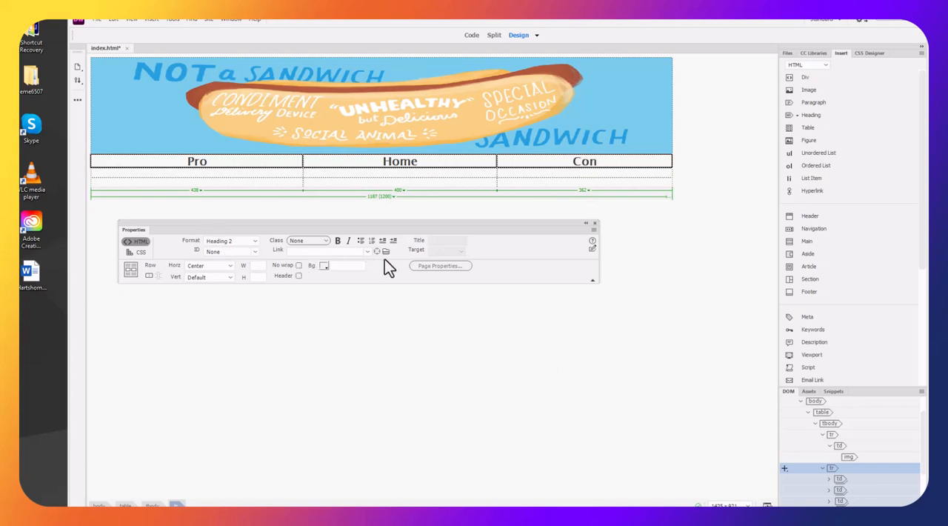
Reopen the page properties and examine the title, encoding and tracing image settings
left_click(431, 267)
left_click_drag(842, 181, 459, 243)
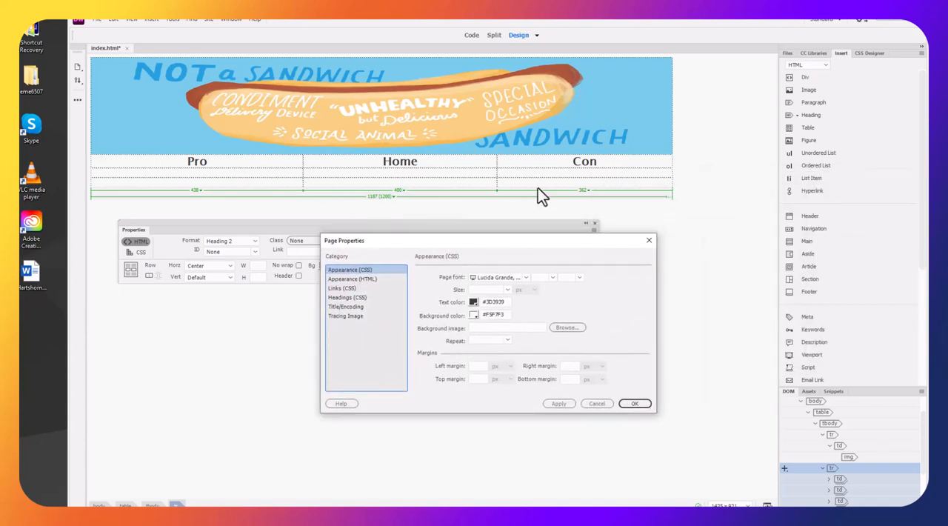
left_click(346, 307)
left_click_drag(578, 277, 481, 275)
left_click(457, 375)
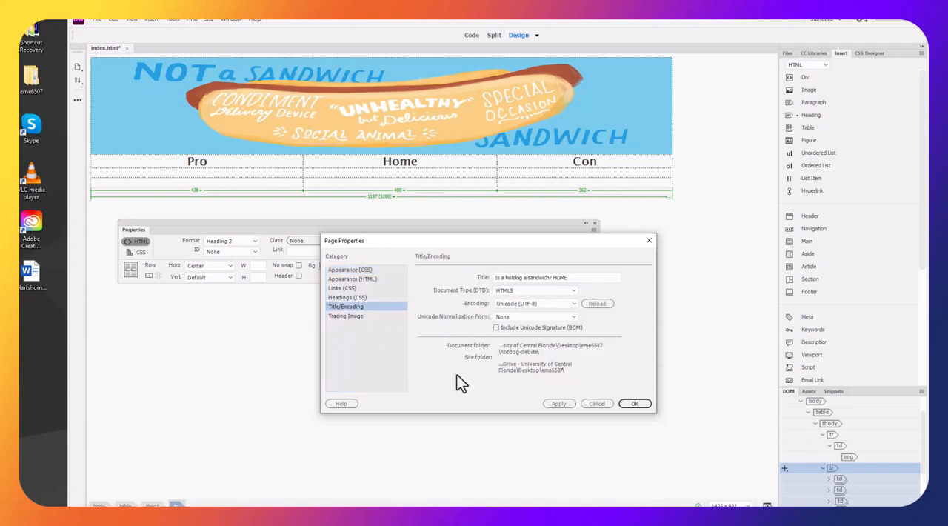
left_click(354, 316)
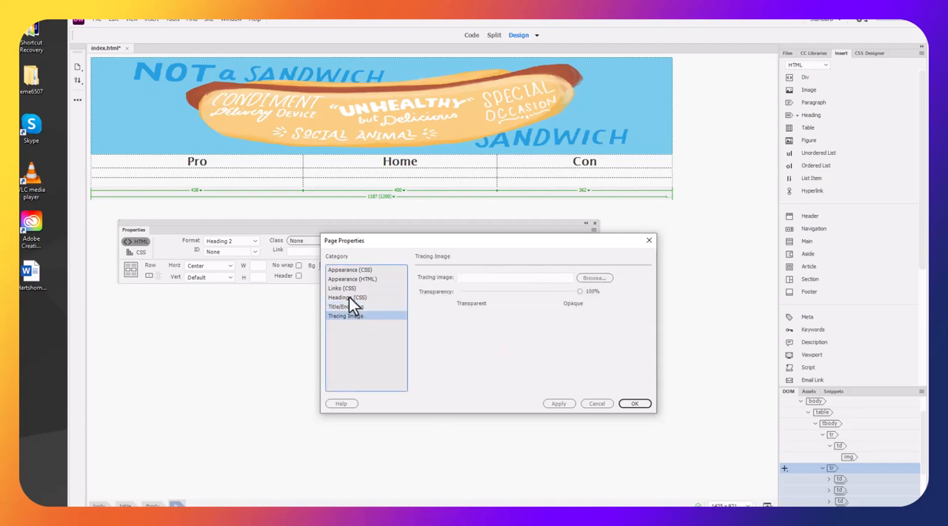
Set the Heading 2 size to 24 px in the page's heading settings and apply the page properties
left_click(348, 297)
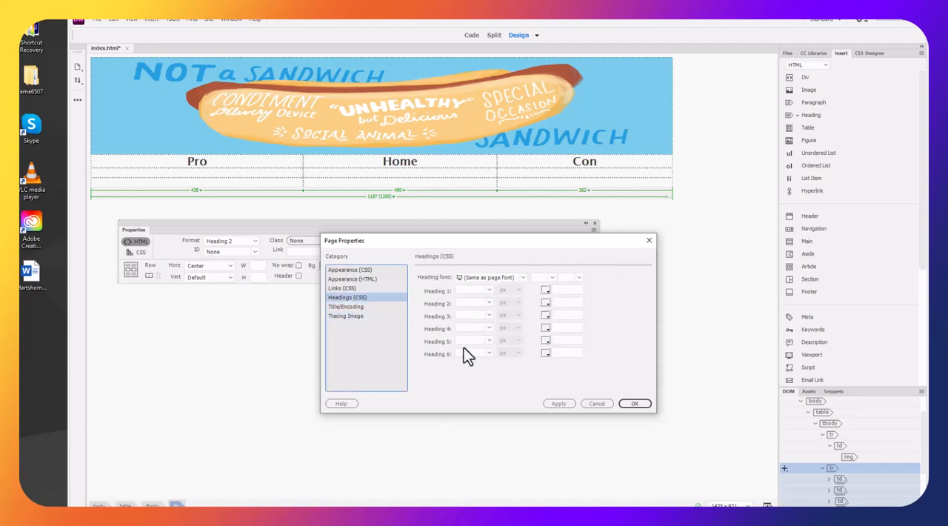
left_click(489, 303)
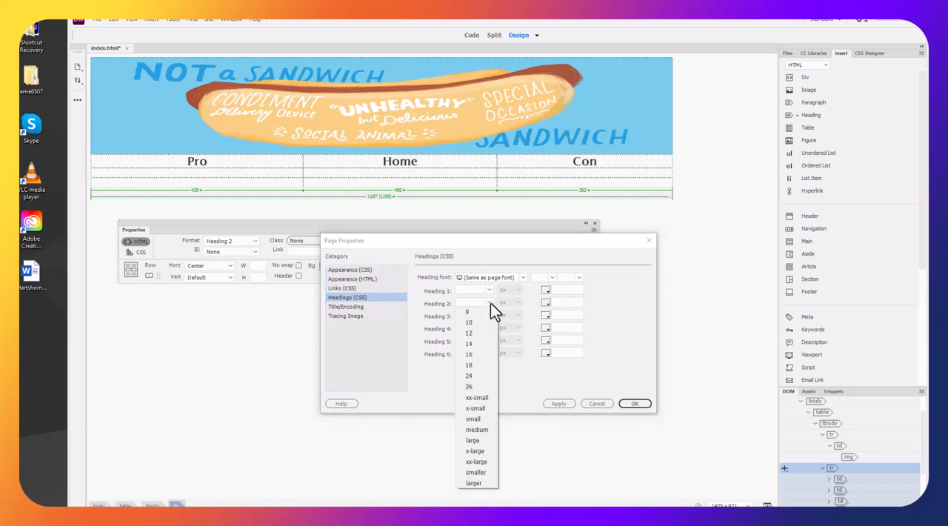
left_click(479, 375)
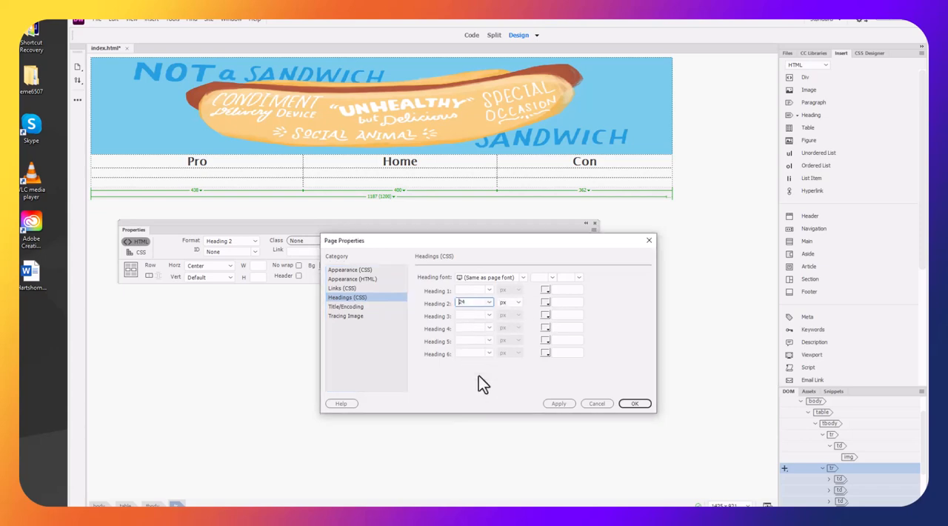
left_click(545, 303)
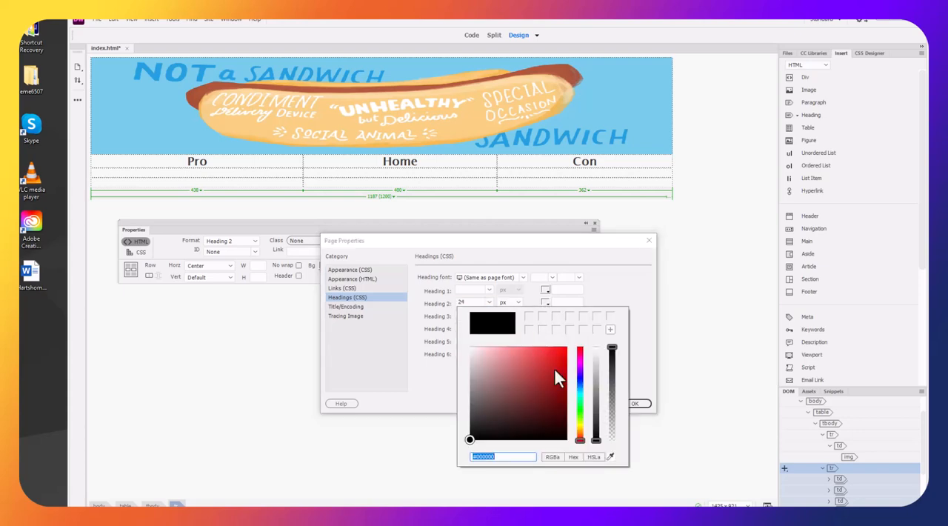
left_click(710, 311)
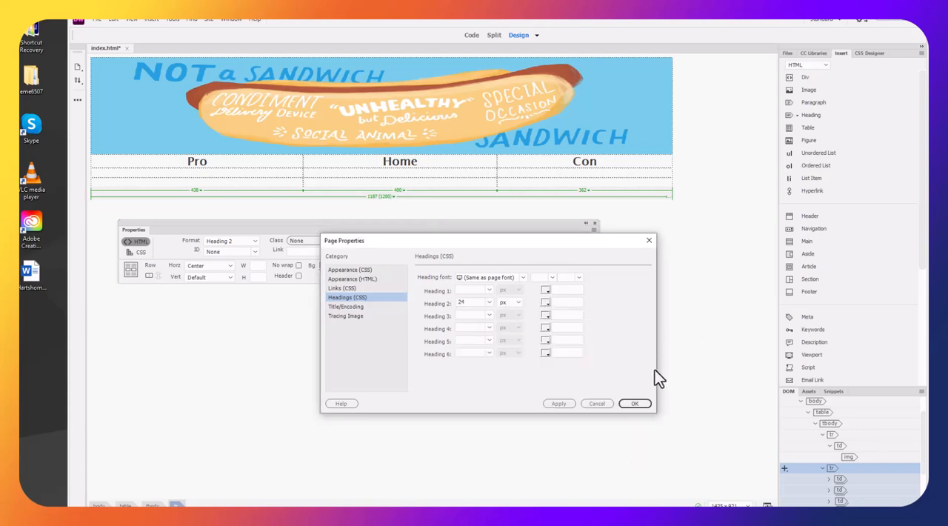
left_click(637, 403)
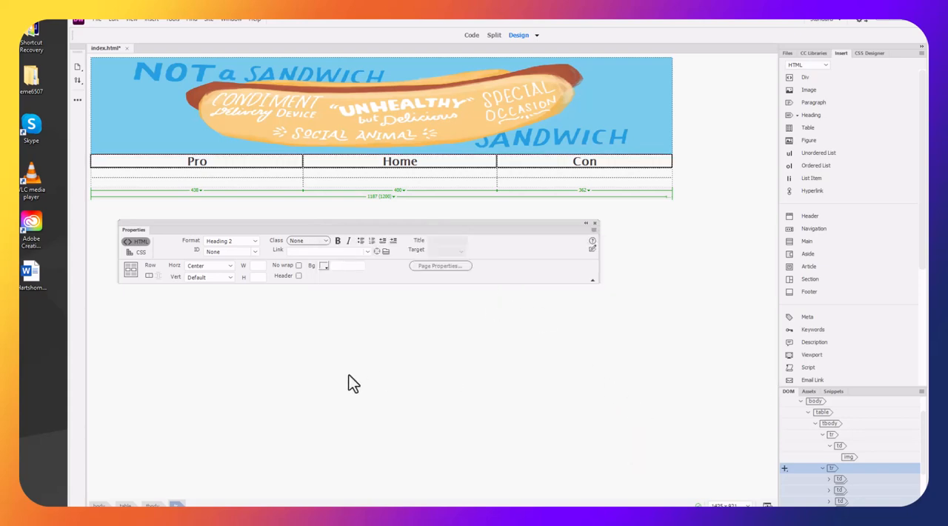
left_click(349, 374)
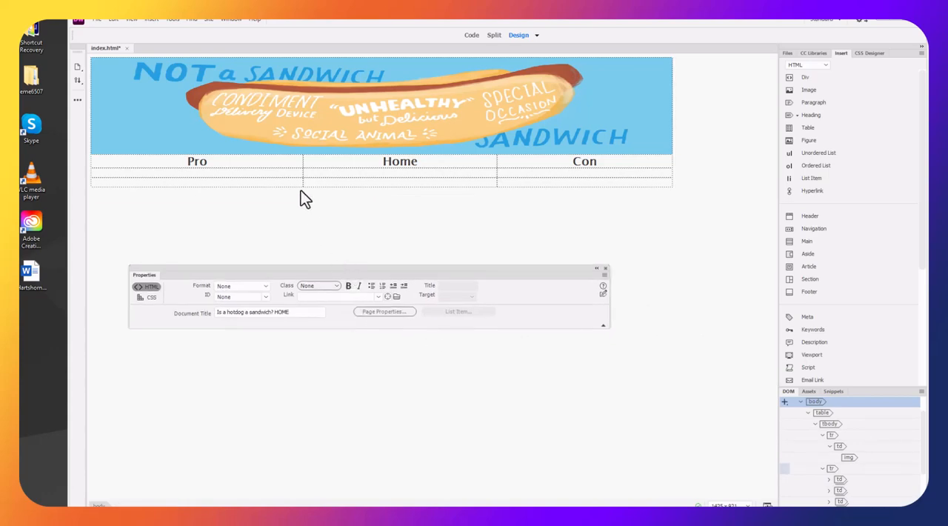
Merge the three cells of the empty row directly below the Pro, Home and Con row into one cell
left_click(277, 176)
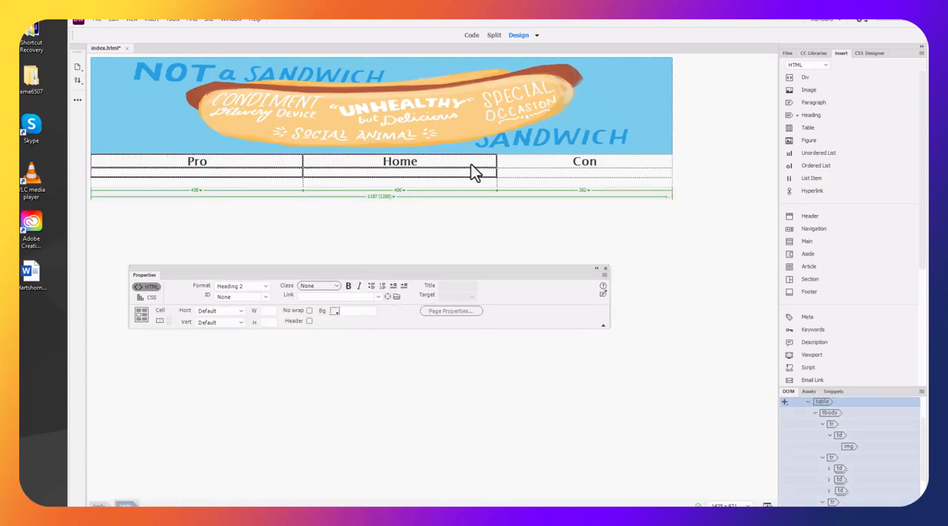
left_click(513, 175)
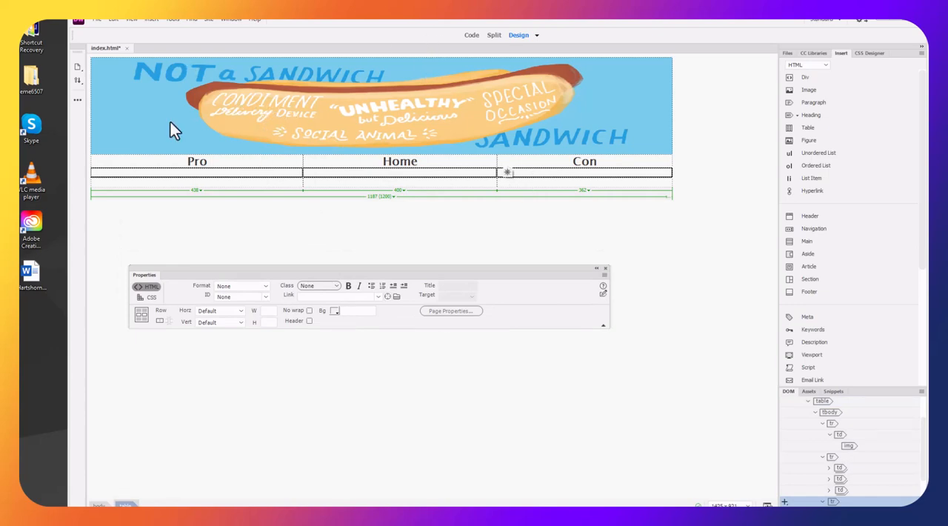
left_click(115, 18)
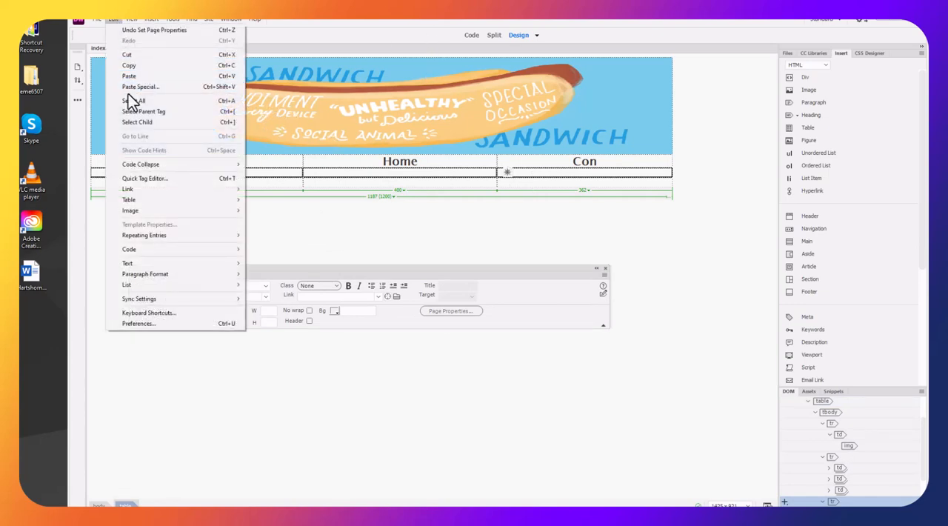
mouse_move(177, 199)
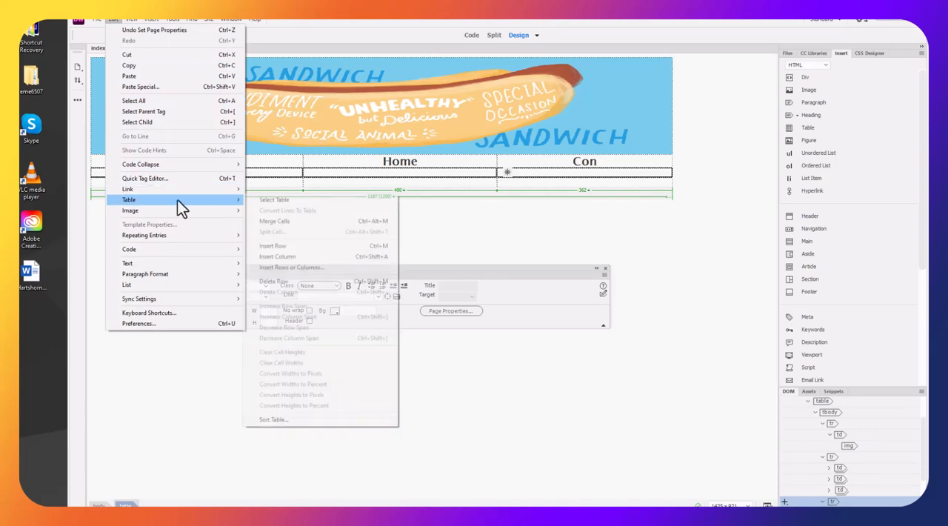
left_click(267, 221)
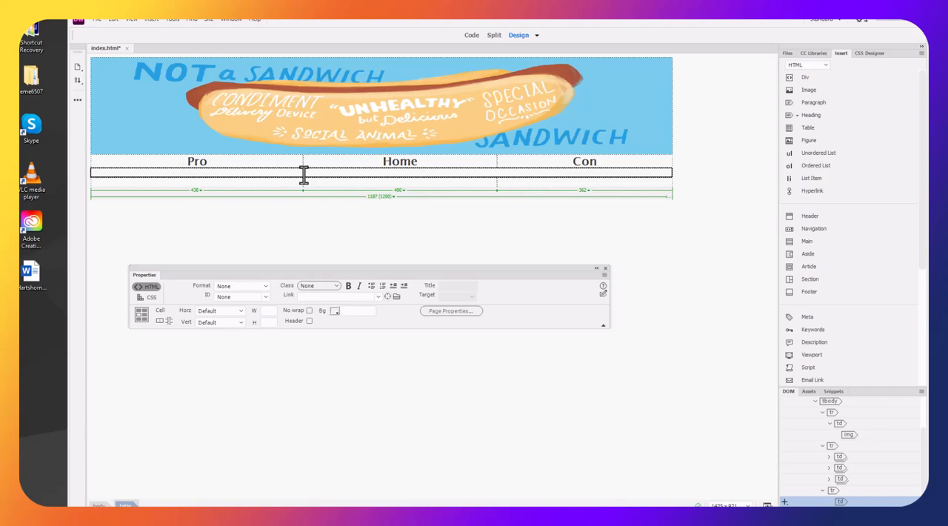
Add three paragraph breaks in the merged cell to make the content row taller
left_click(303, 173)
key("Return")
key("Return")
key("Return")
key("Return")
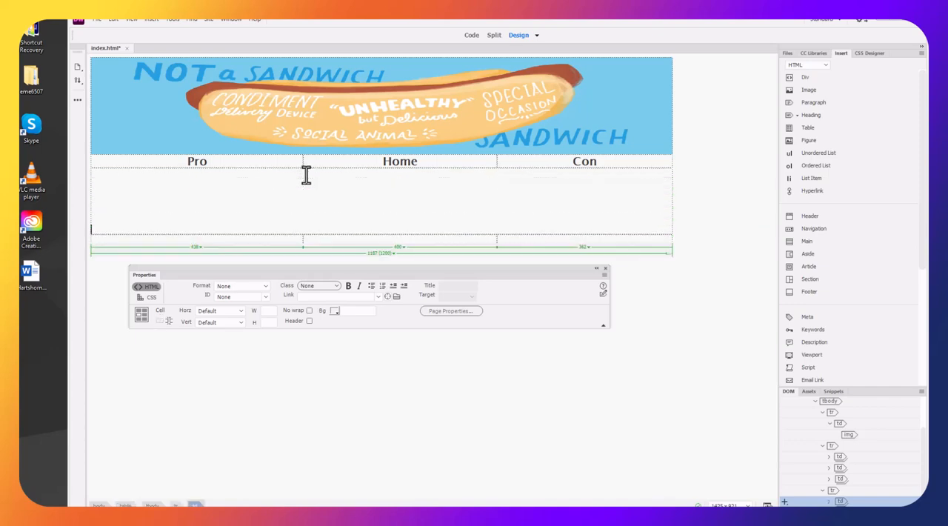
Enter the author's full name followed by " | email | CV" in the middle cell of the table's last row
left_click_drag(288, 238, 513, 244)
left_click(451, 240)
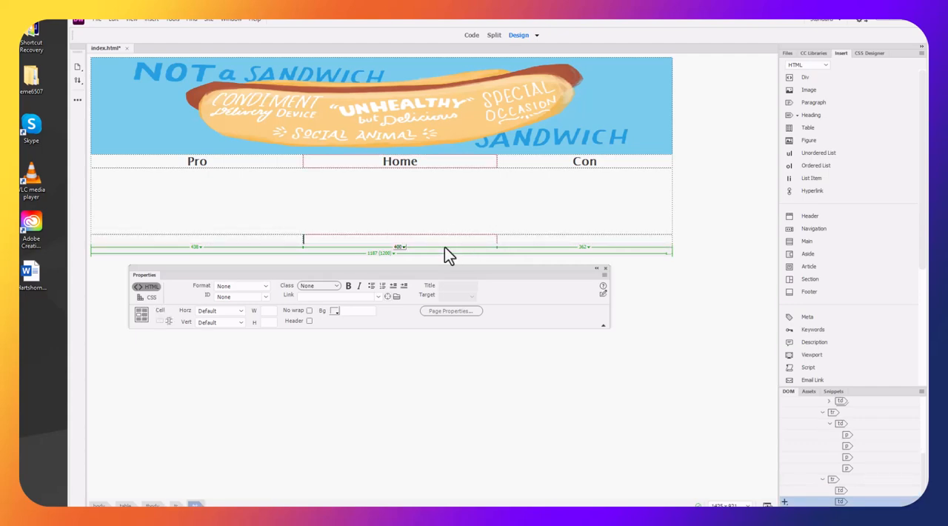
type("Richard Har")
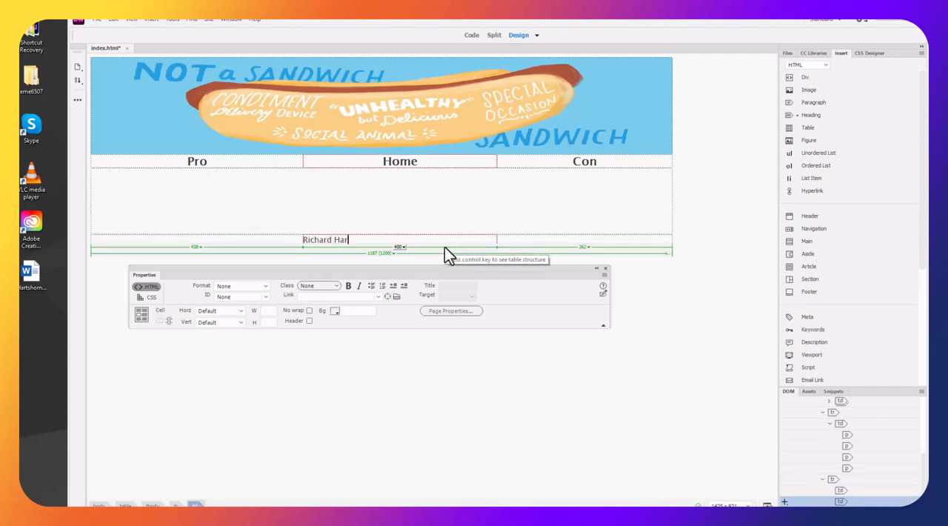
type("tshorne | ")
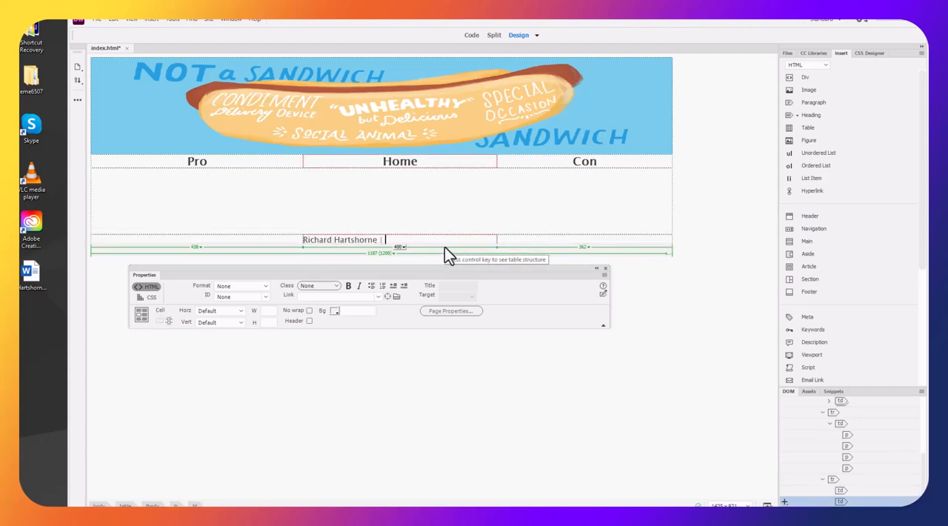
type("email | CV")
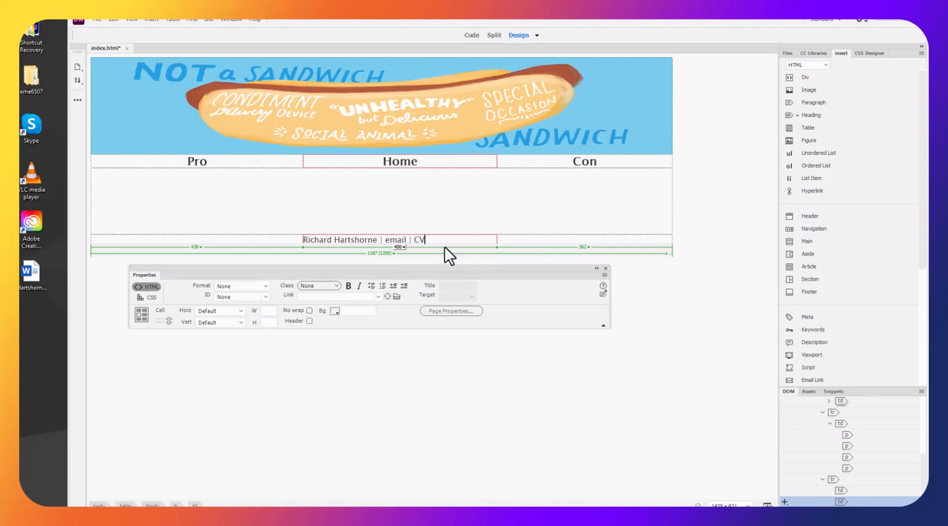
Add a line break after CV and enter "Last Updated | January 26, 2024" as the footer's second line
key("Return")
key("BackSpace")
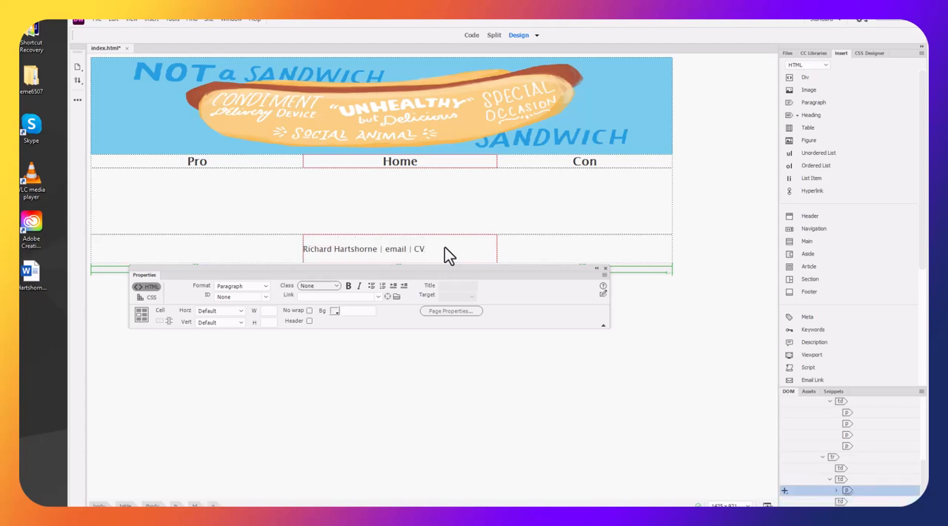
key("shift+Return")
type("Last")
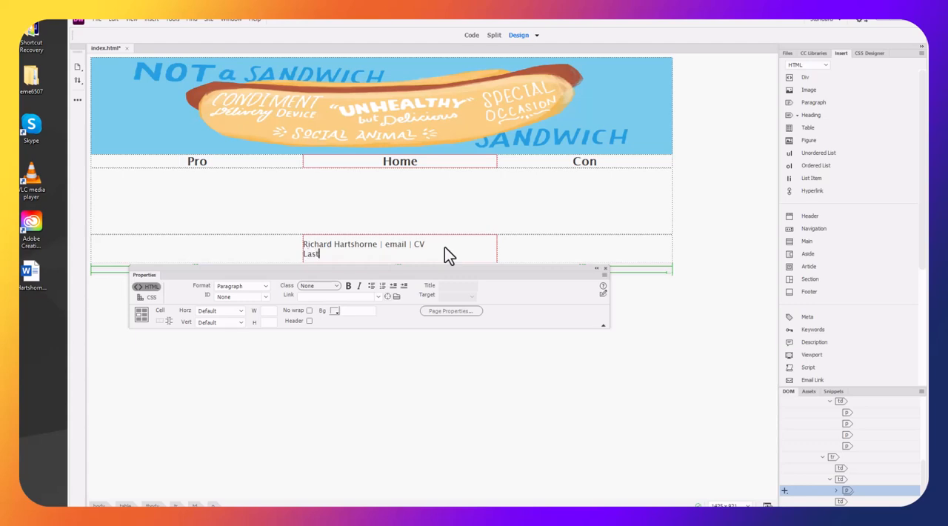
type(" Updated | January 26, 2024")
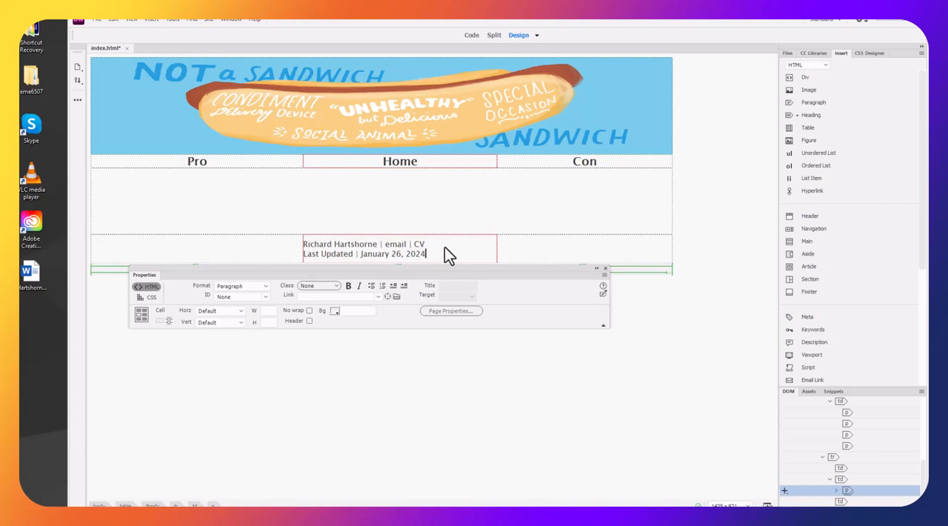
Insert the linkedin-logo image from the site's images folder into the last cell of the footer row
left_click(526, 244)
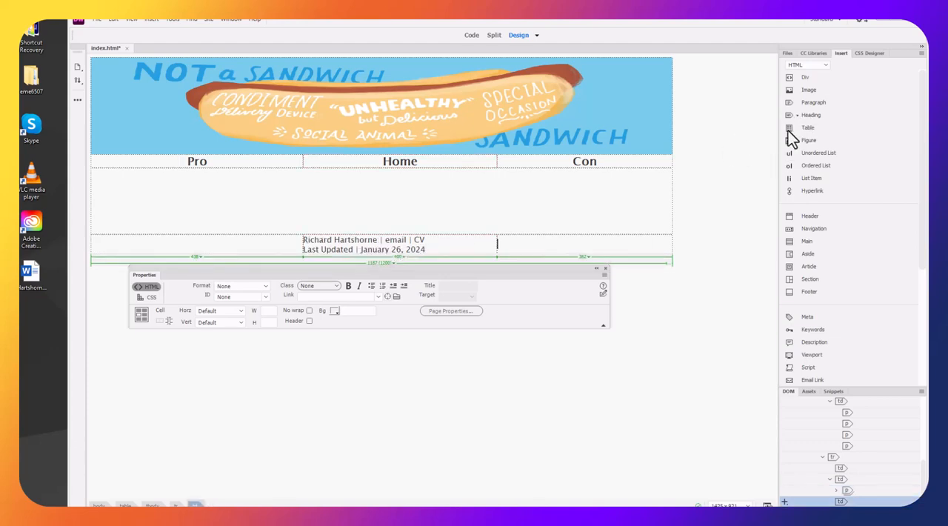
left_click_drag(814, 93, 639, 200)
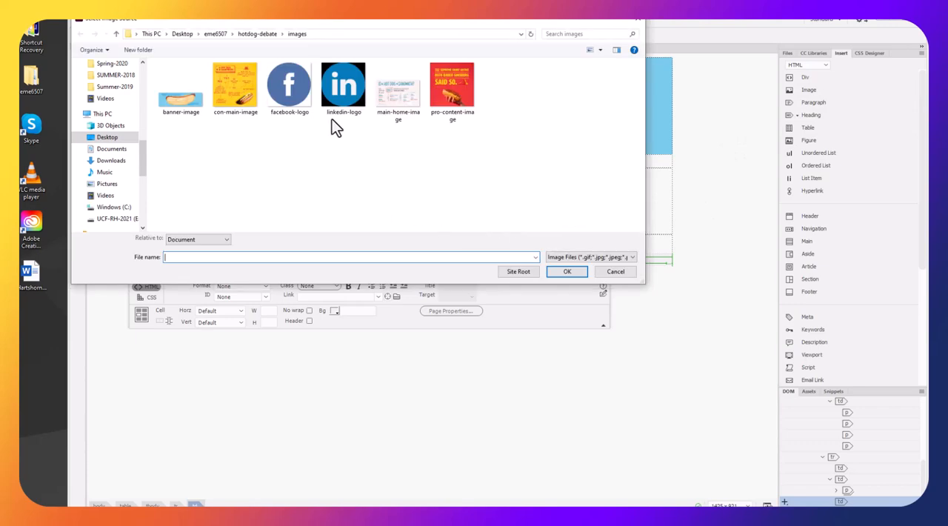
left_click(343, 85)
left_click(565, 271)
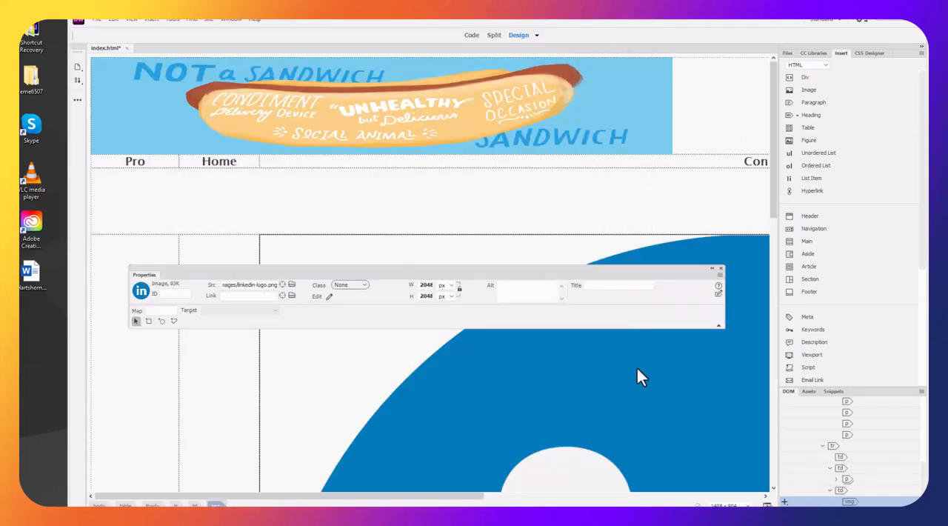
Set the LinkedIn logo's width to 50 px and deselect the image
double_click(429, 284)
left_click(460, 290)
double_click(429, 284)
type("50")
key("Return")
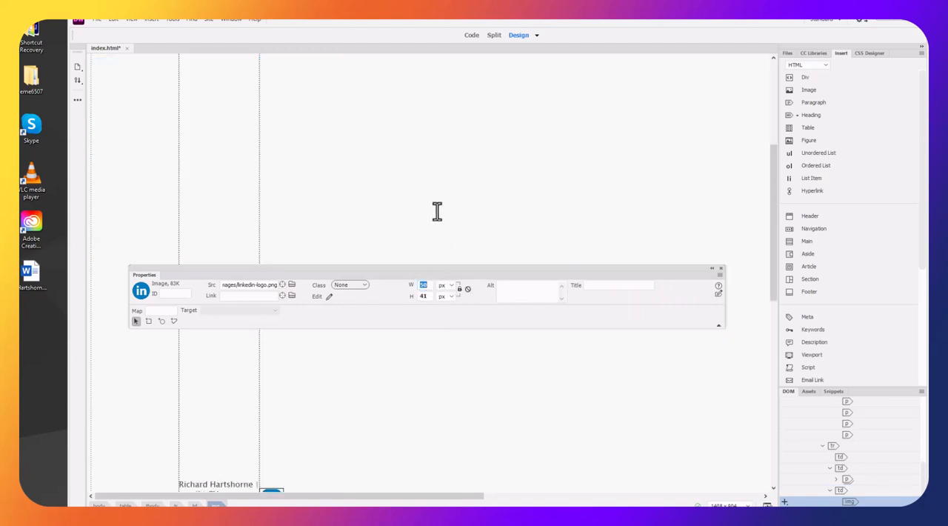
left_click(437, 211)
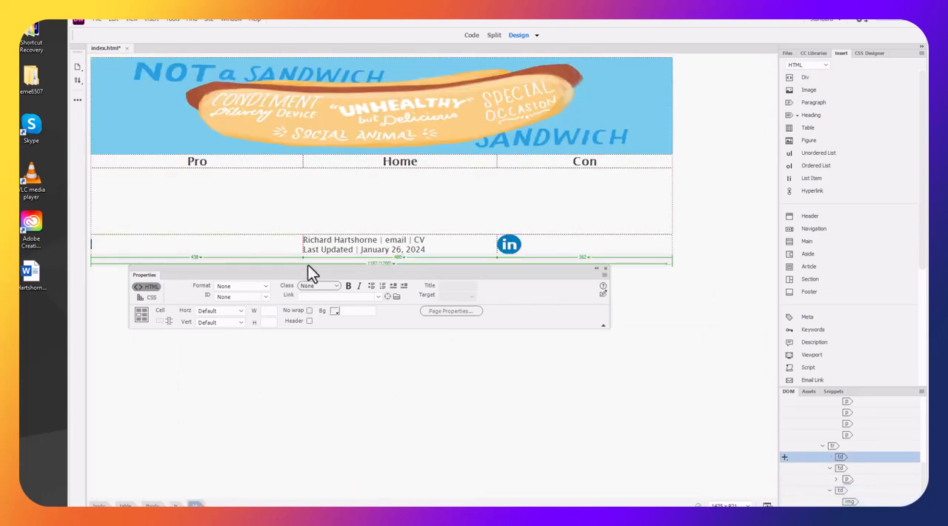
Right-align the first cell of the footer row and insert the facebook-logo image from the site's images folder into it
left_click(234, 312)
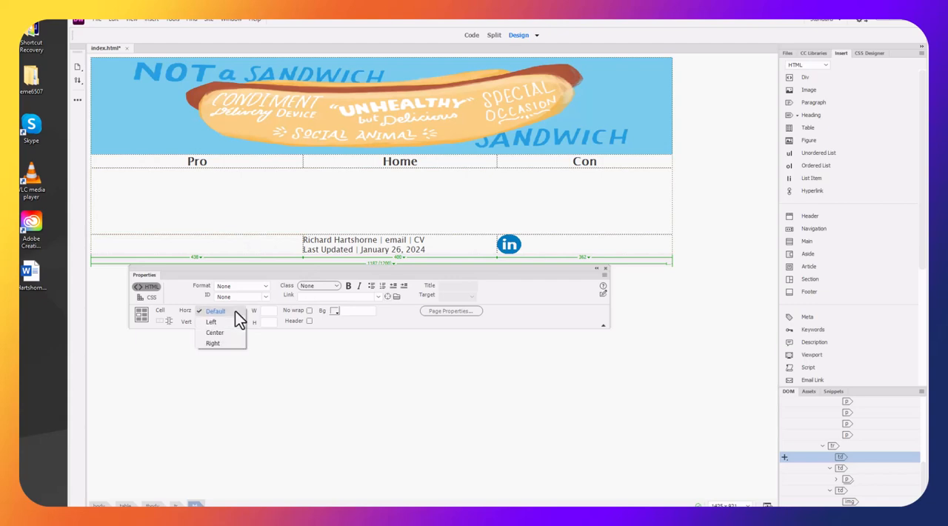
left_click(226, 342)
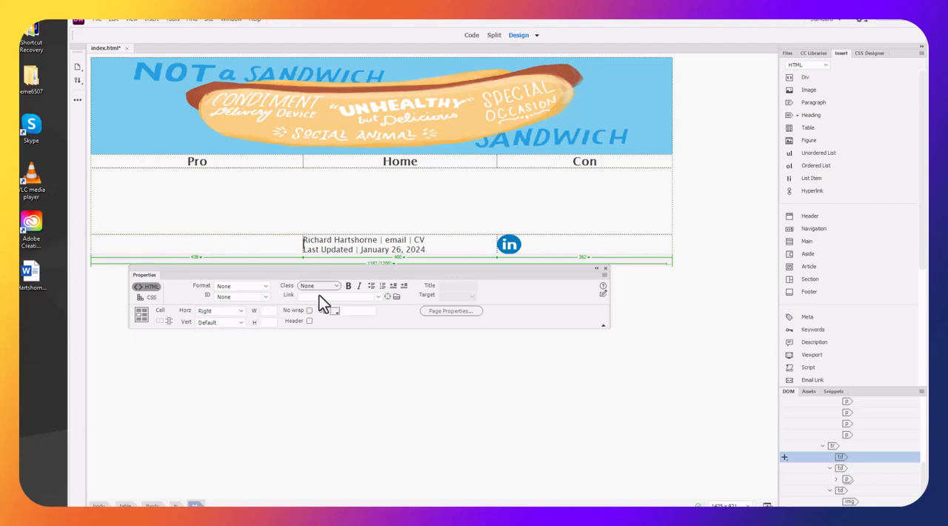
left_click(808, 90)
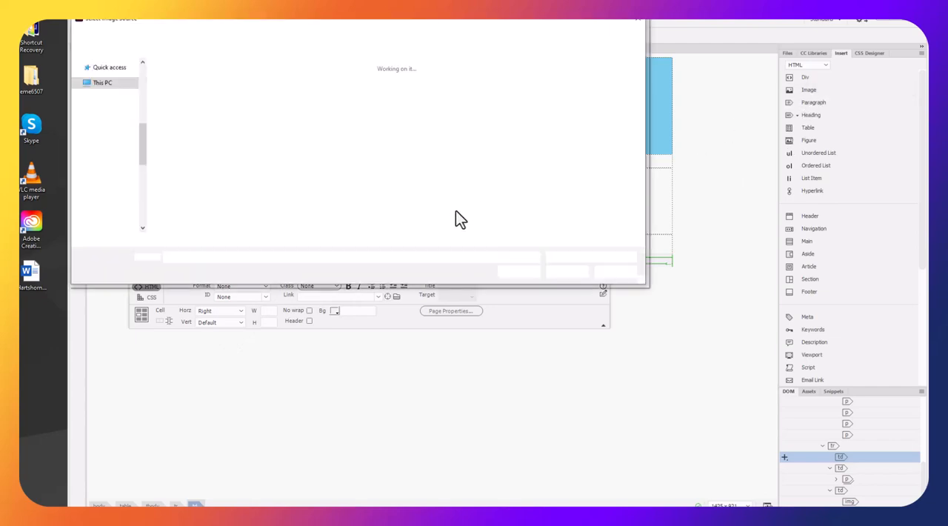
left_click(273, 94)
left_click(562, 271)
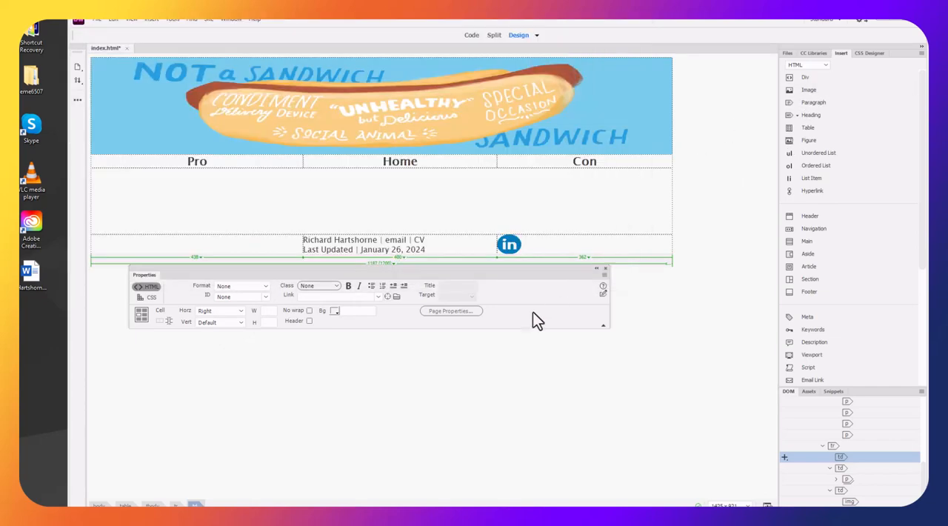
Set the Facebook logo's width to 50 px and deselect the image
double_click(426, 283)
type("50")
key("Return")
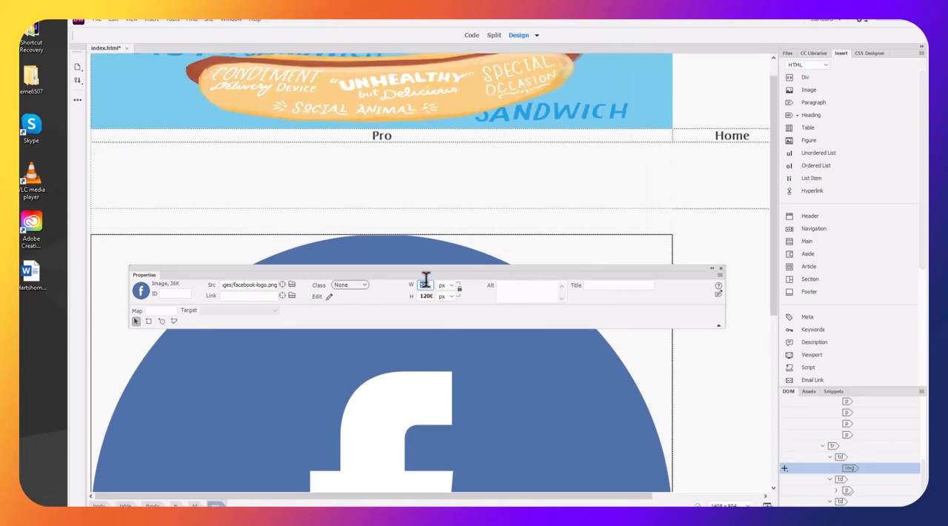
left_click(450, 394)
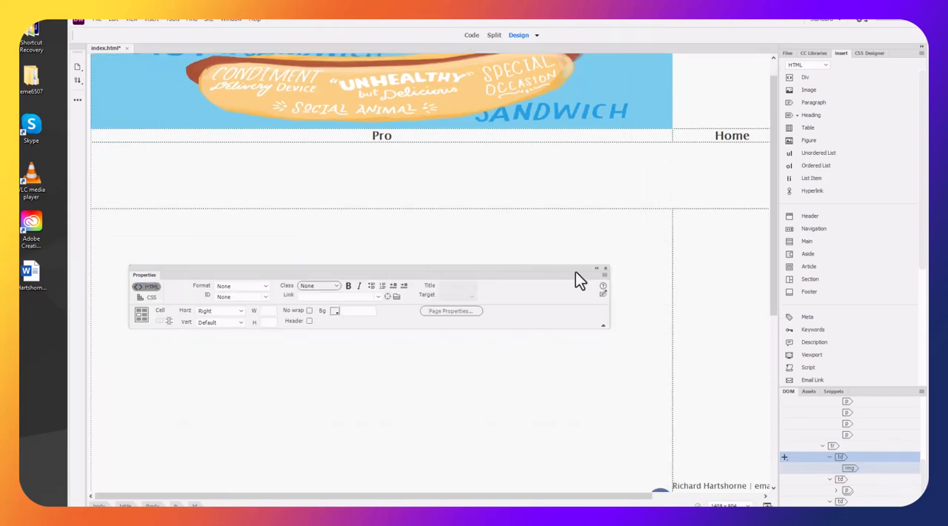
left_click(563, 180)
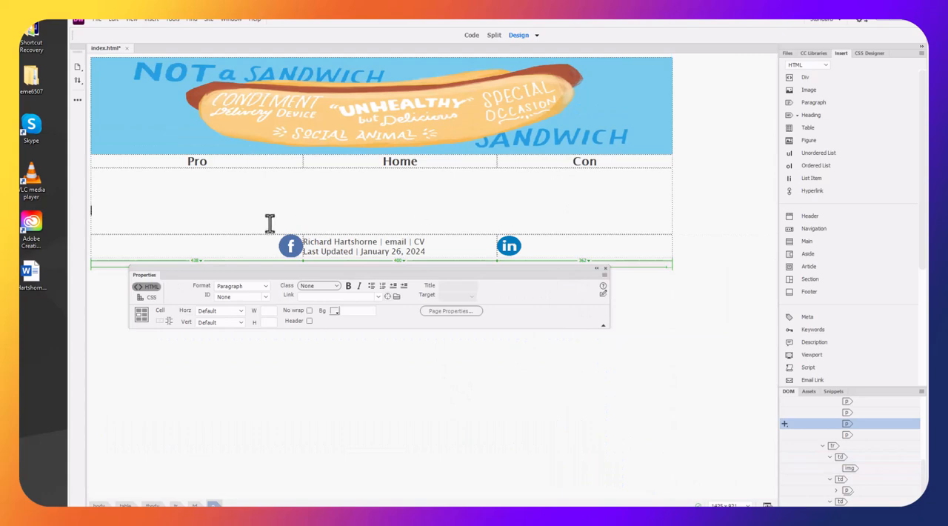
Center the two lines of footer text horizontally in the middle cell of the last row
left_click_drag(433, 252, 294, 241)
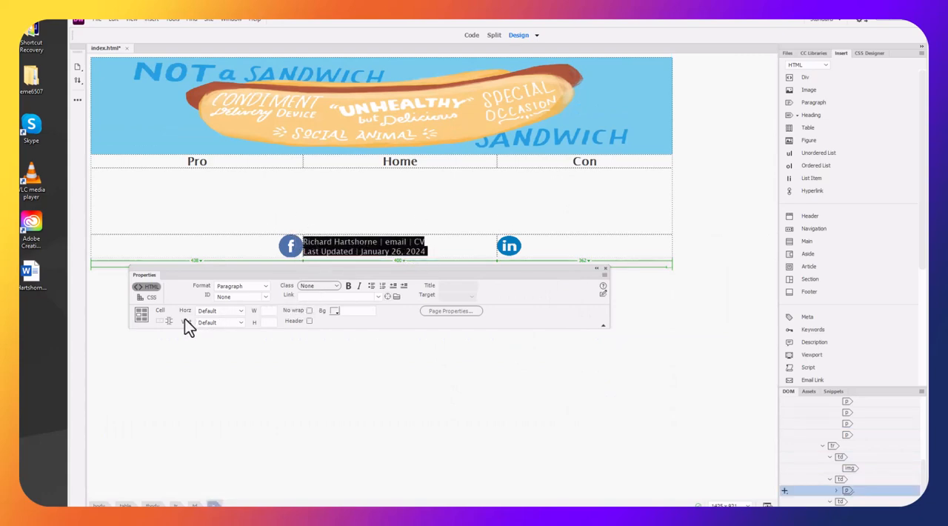
left_click(210, 313)
left_click(213, 335)
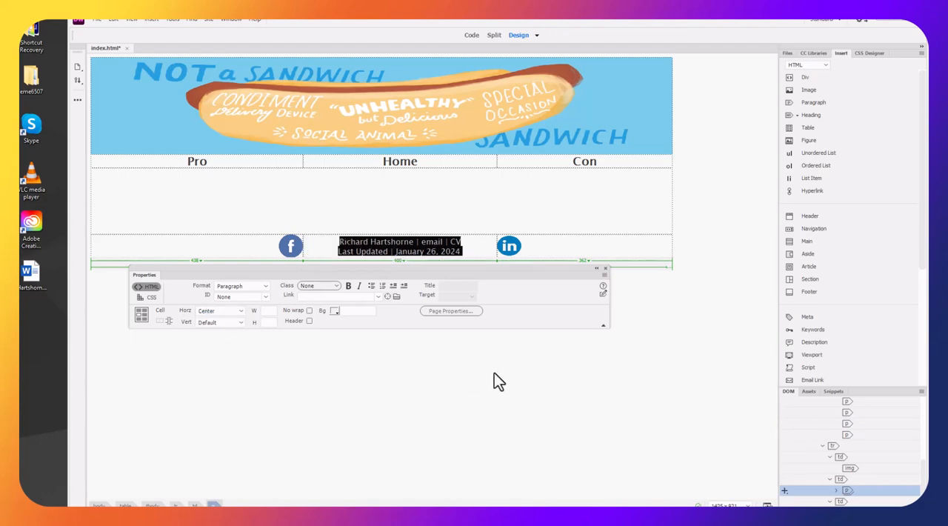
left_click(433, 373)
Place the cursor in the content row's first line, switch to the browser and copy the Lorem ipsum paragraph from loremipsum.io
left_click(425, 207)
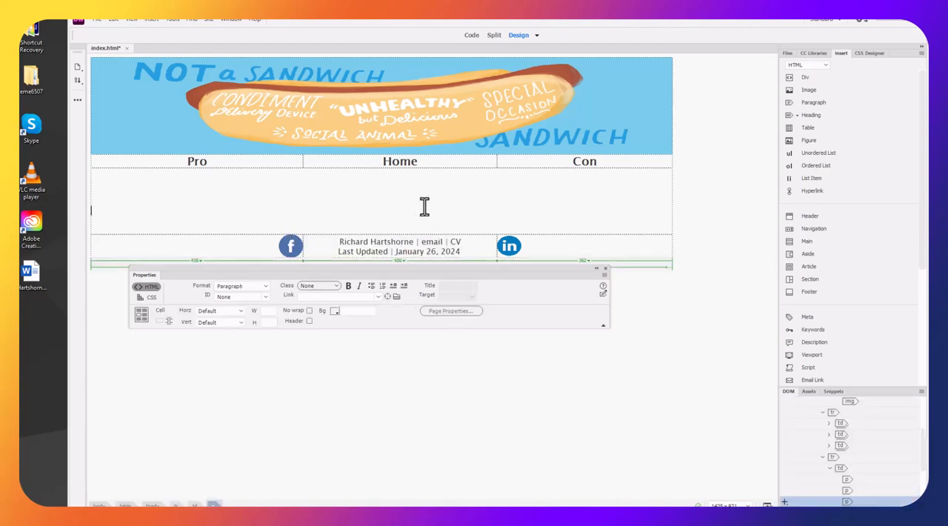
left_click(426, 185)
left_click(427, 178)
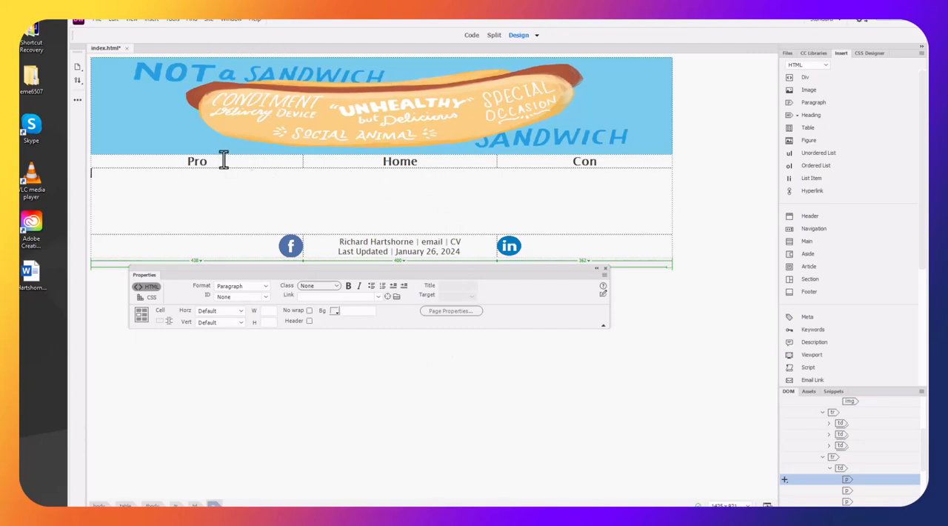
key("alt+Tab")
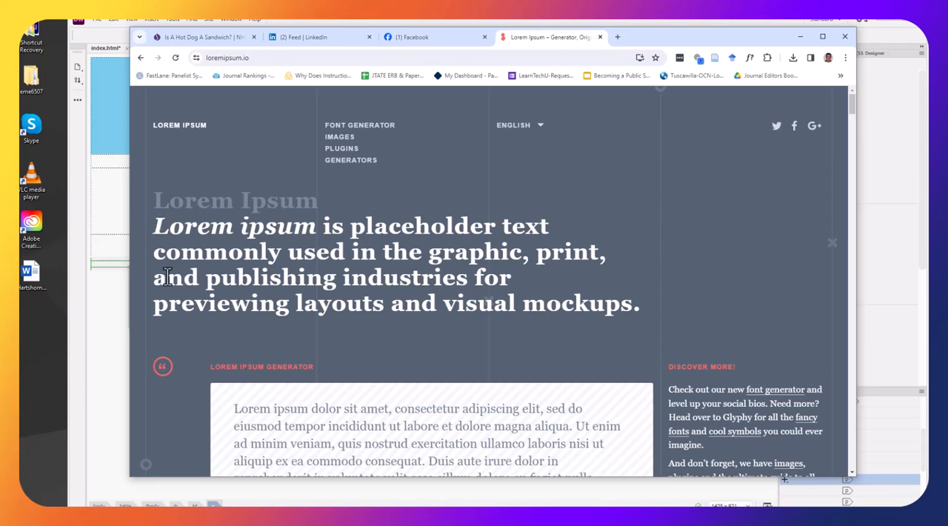
scroll(245, 388, "down", 3)
left_click_drag(234, 217, 490, 320)
key("ctrl+c")
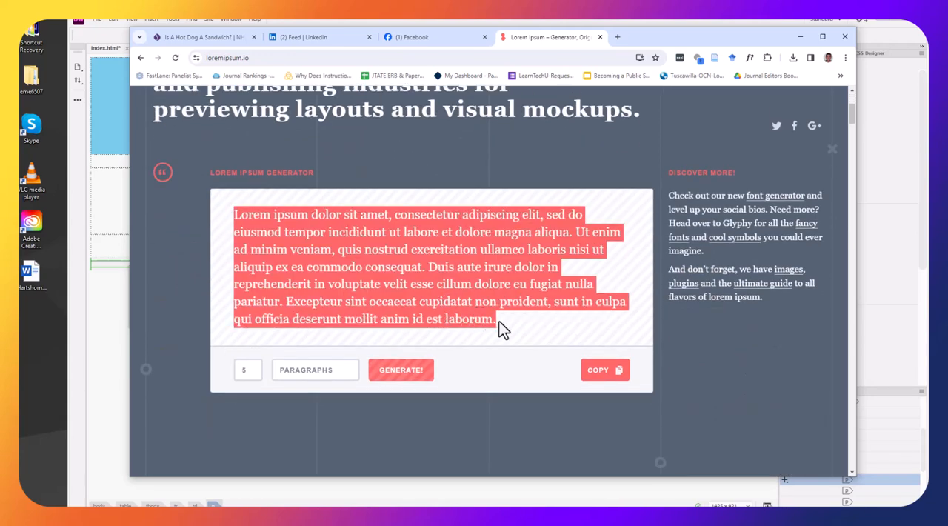
Paste the Lorem ipsum paragraph into index.html in Dreamweaver and move it to the first line of the content row
left_click(128, 318)
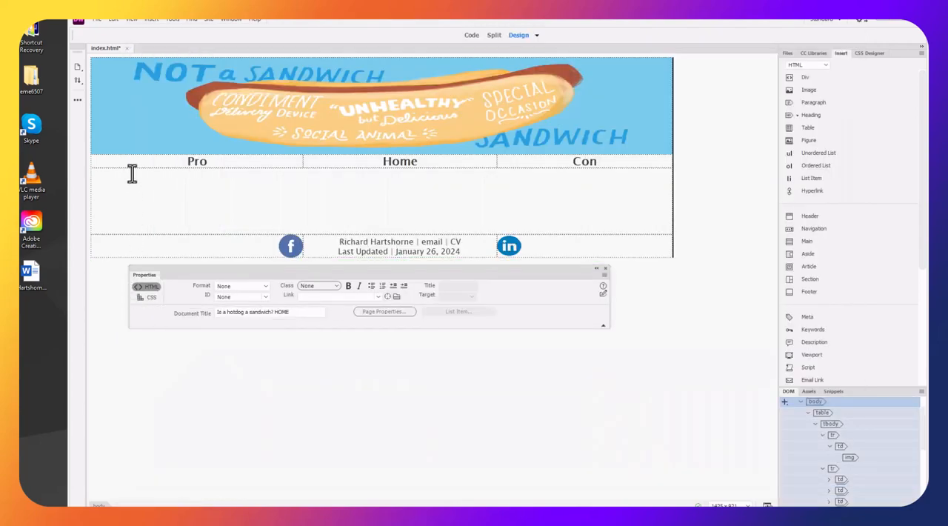
key("ctrl+v")
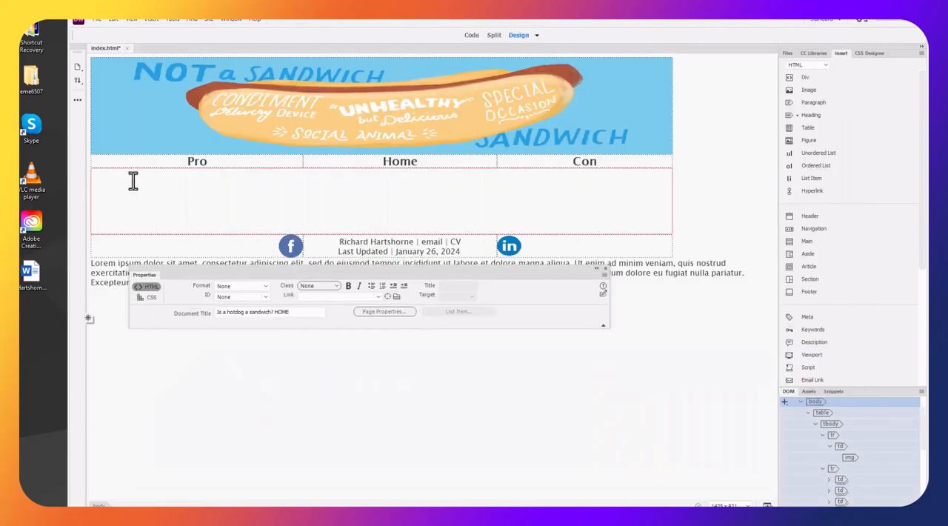
triple_click(113, 282)
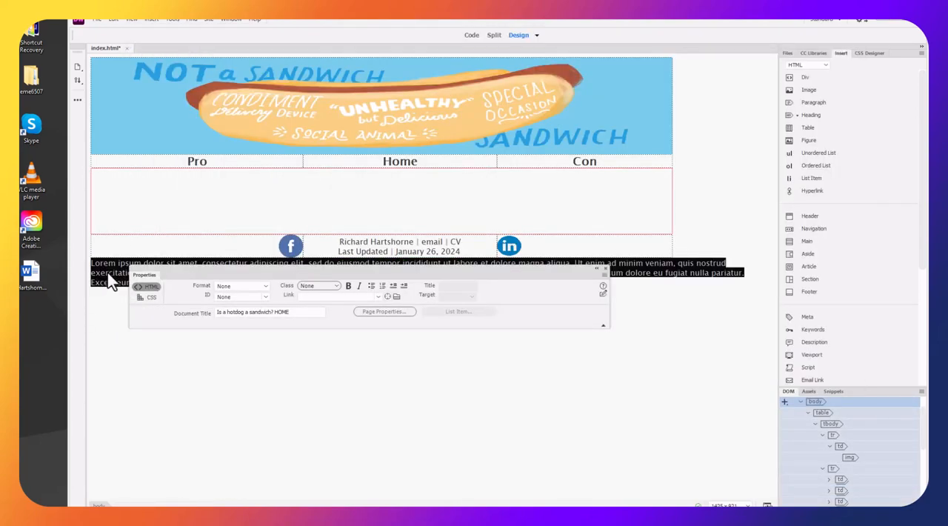
left_click_drag(110, 185, 112, 186)
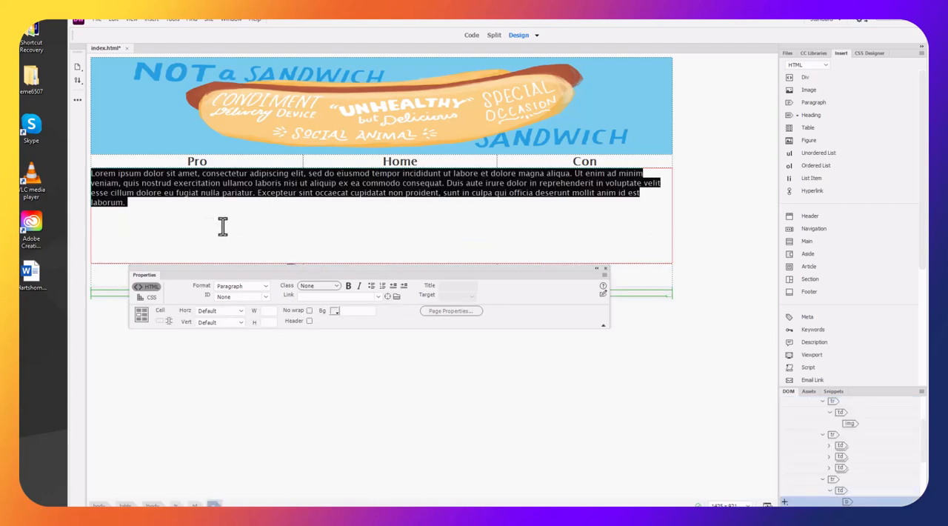
left_click(265, 222)
Set the page's font size to 12 px in the CSS appearance page properties and apply the change
left_click_drag(297, 274, 304, 326)
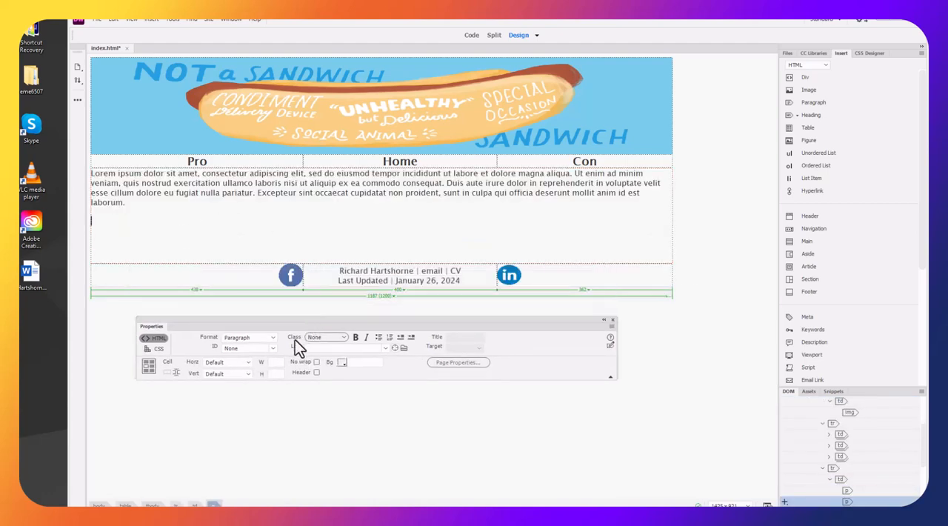
left_click(437, 363)
left_click_drag(851, 186, 665, 186)
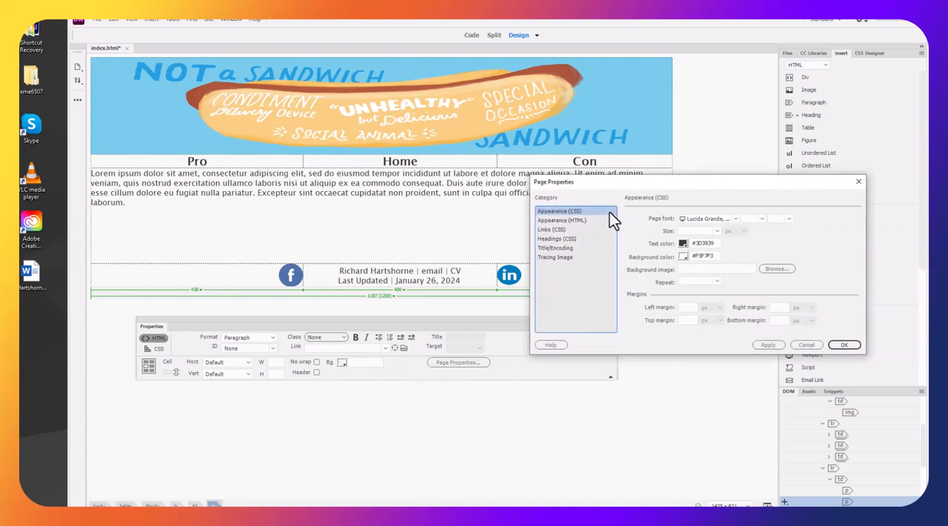
left_click(762, 219)
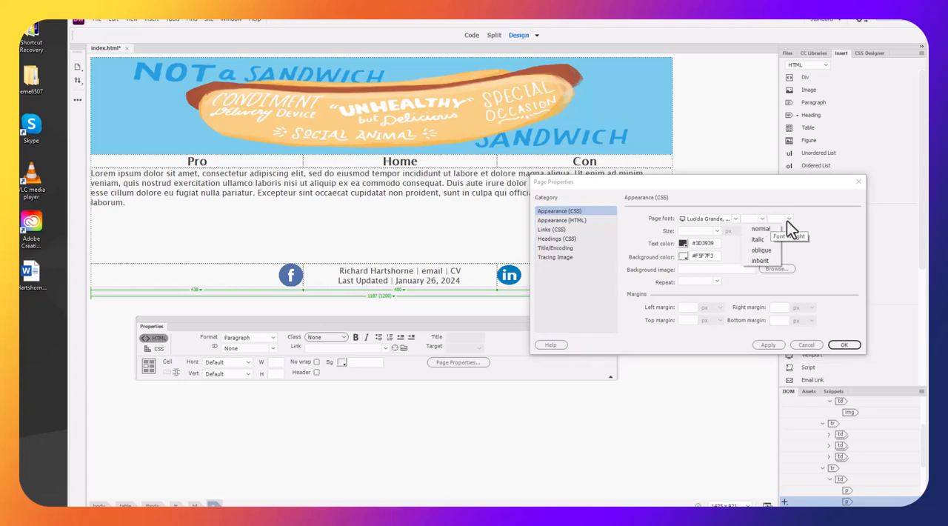
left_click(788, 219)
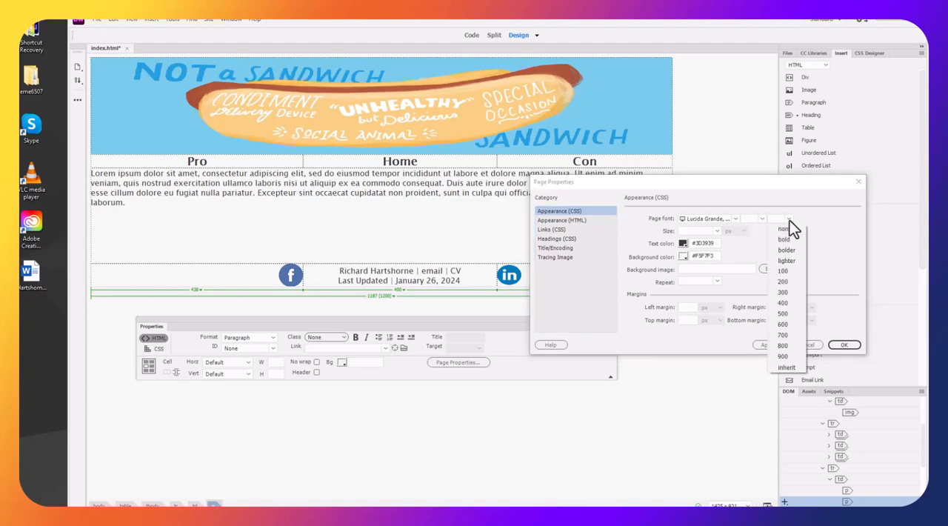
left_click(717, 231)
left_click(694, 262)
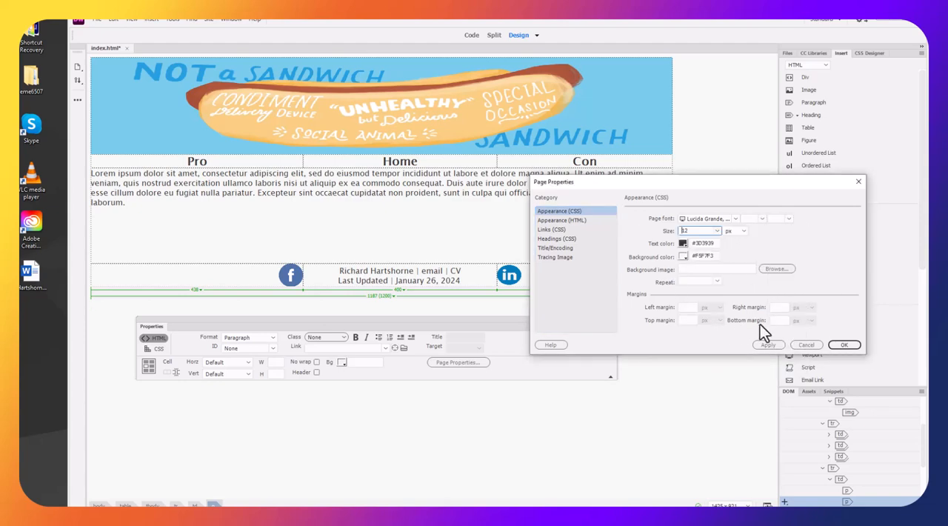
left_click(842, 345)
left_click(557, 434)
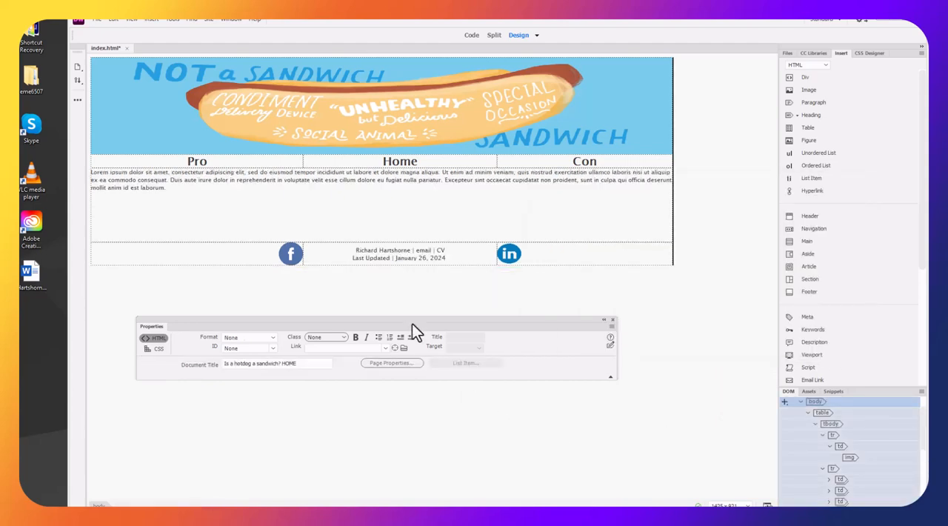
Add a line break before the Lorem ipsum text in the content row and start a new paragraph below it
left_click(244, 184)
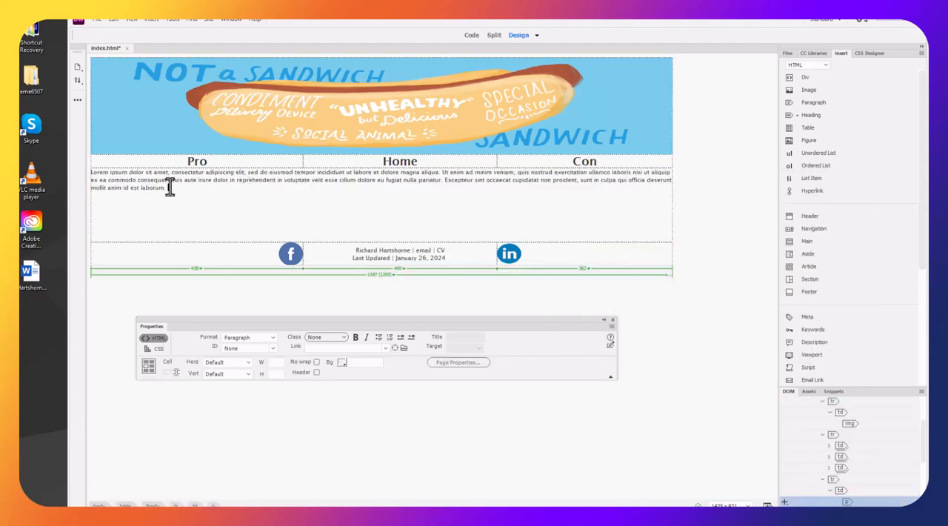
left_click(91, 171)
key("shift+Return")
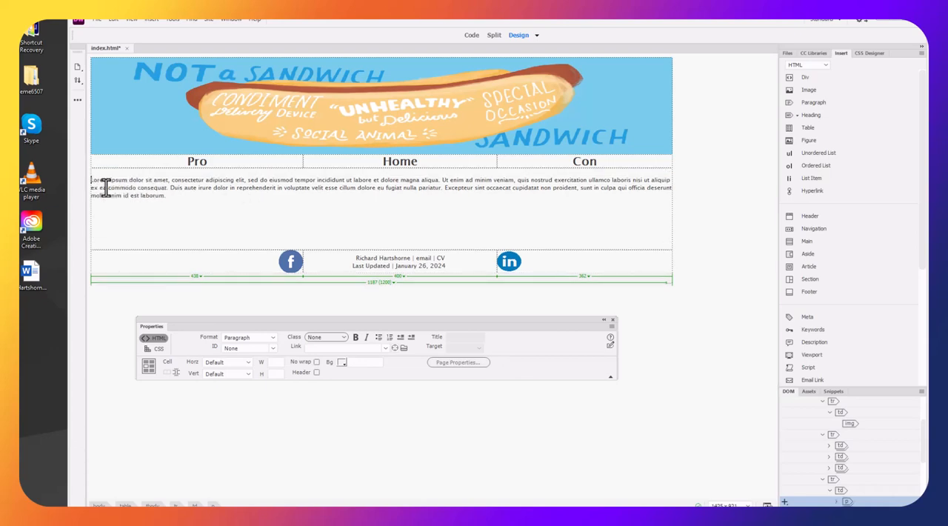
left_click(188, 196)
key("Return")
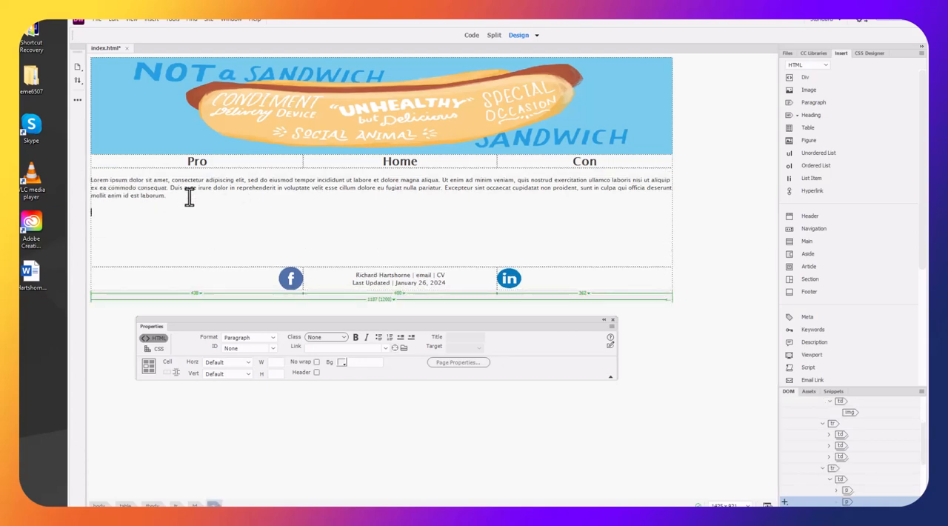
Insert main-home-image from the images folder below the Lorem ipsum paragraph and set its width to 600 px
left_click(802, 92)
left_click(392, 94)
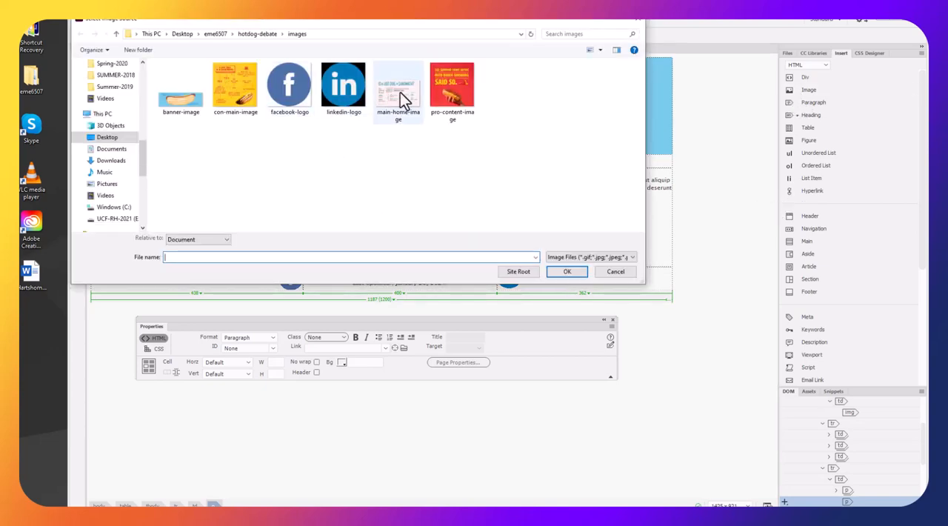
left_click(560, 272)
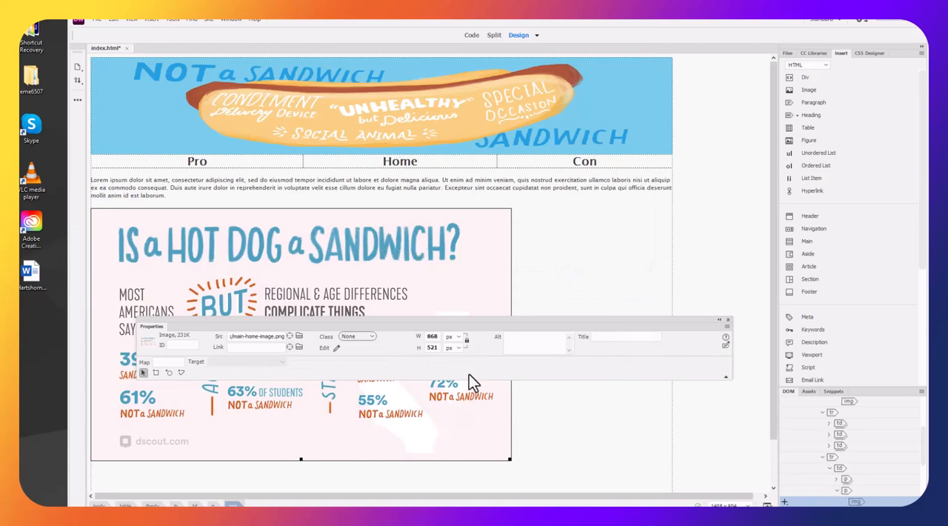
double_click(432, 336)
type("600")
key("Return")
Give the infographic image the alt text "Is a HotDog a Sandwich Infographic" and deselect the image
left_click(523, 337)
type("Is a Ho")
type("t go")
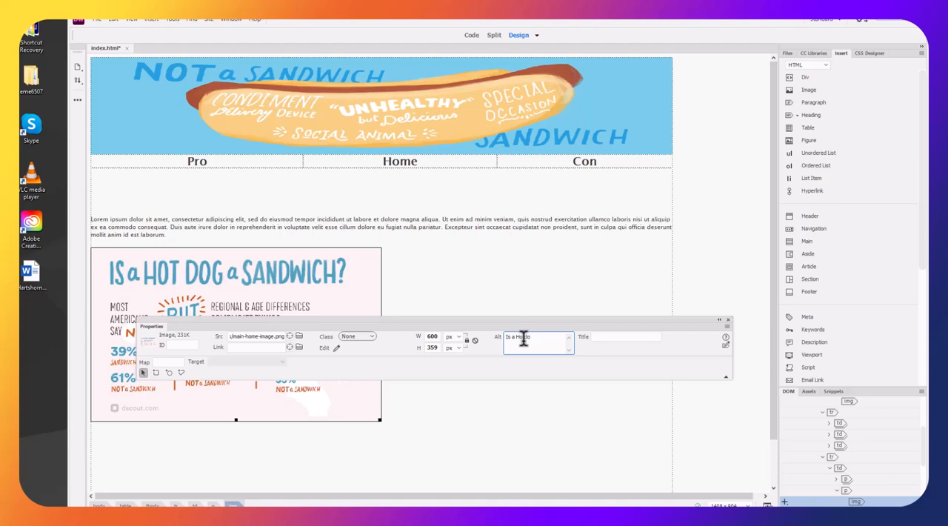
type("Dog a Sandwich Infograp")
left_click(396, 423)
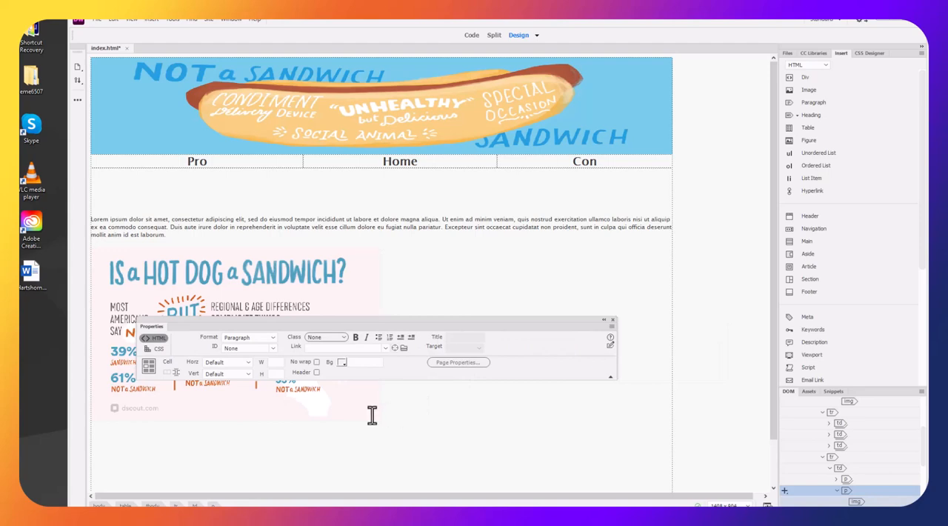
left_click(324, 416)
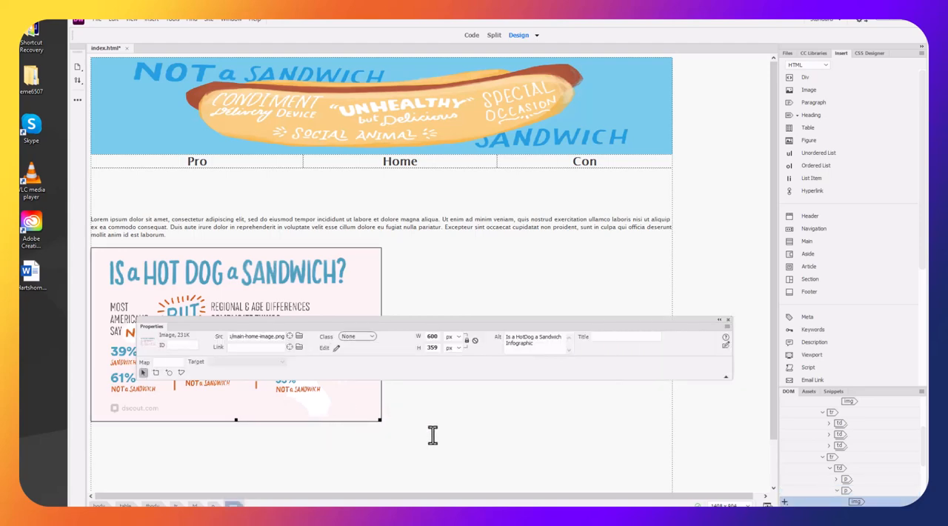
left_click(493, 437)
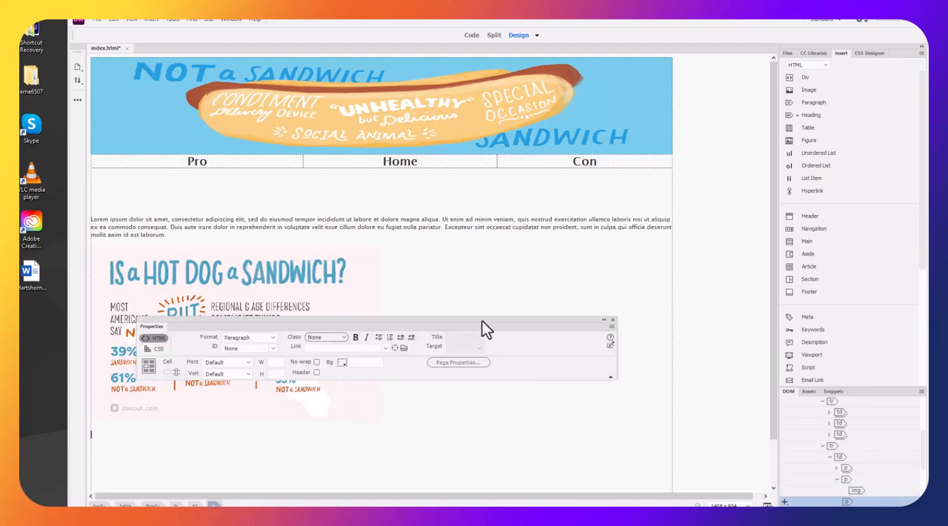
Remove the extra blank space above the Lorem ipsum paragraph and select the infographic below it
left_click(174, 208)
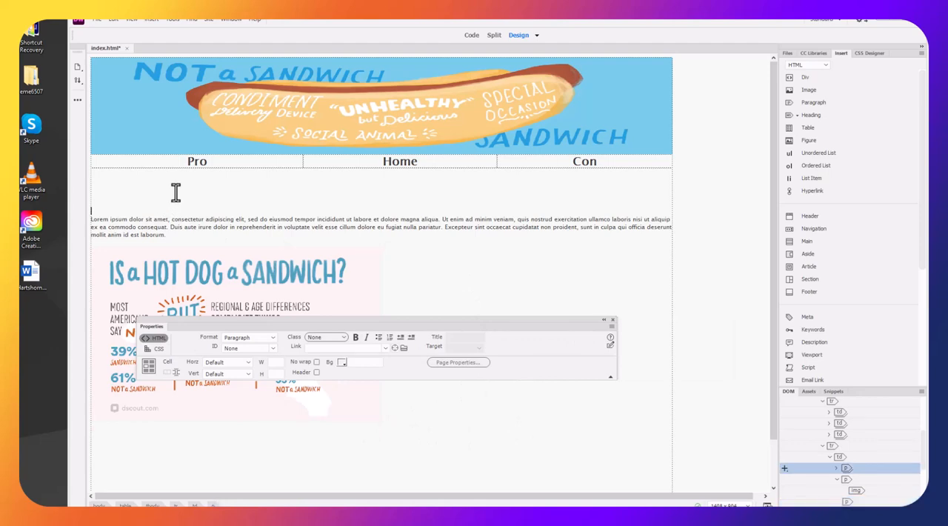
left_click(176, 192)
key("BackSpace")
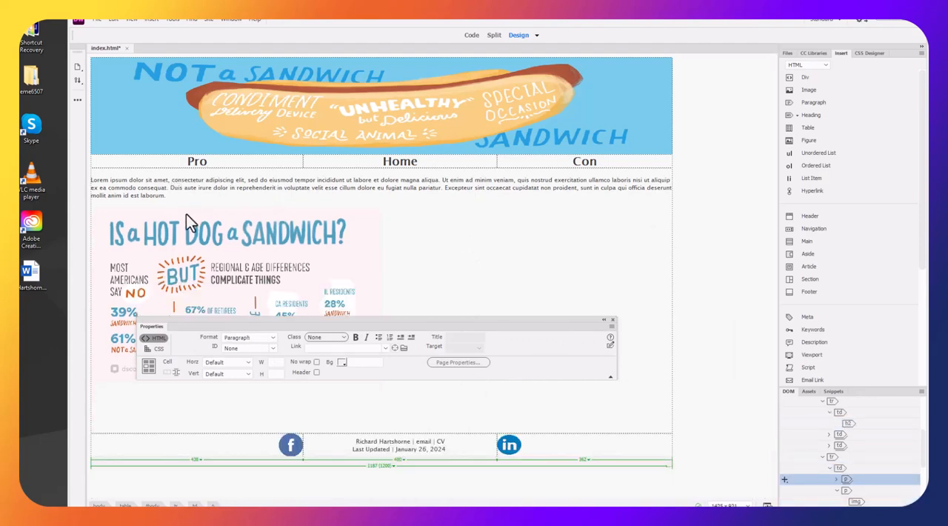
left_click(190, 234)
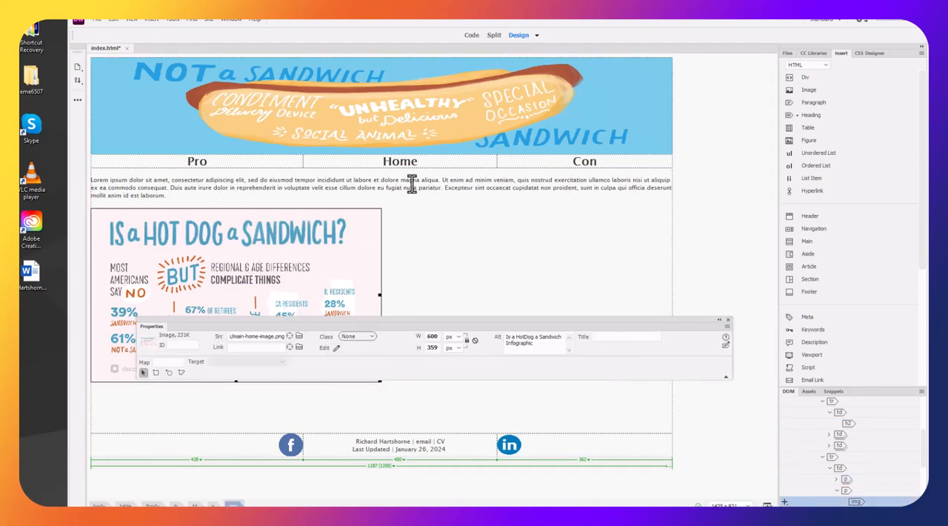
Show the code alongside the design and insert an opening <center> tag before the infographic's img tag, without its automatic closing tag
left_click(494, 35)
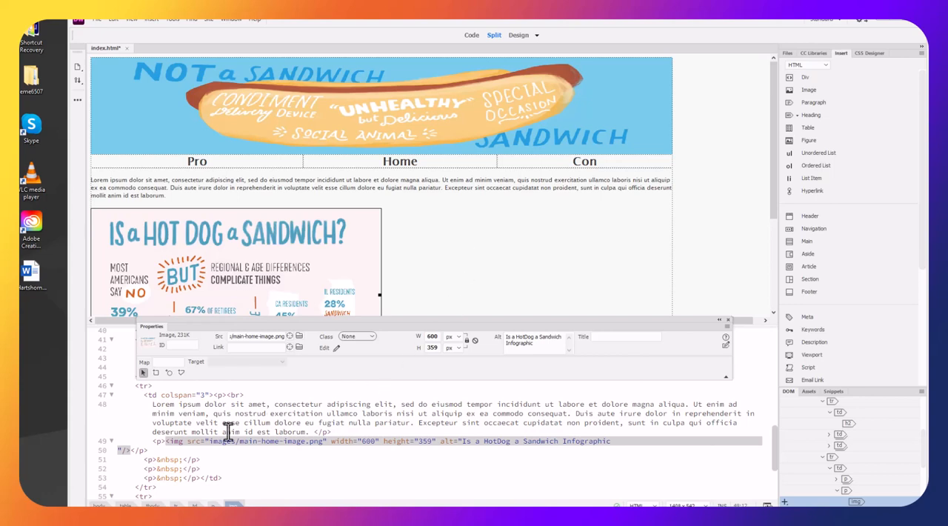
left_click(166, 442)
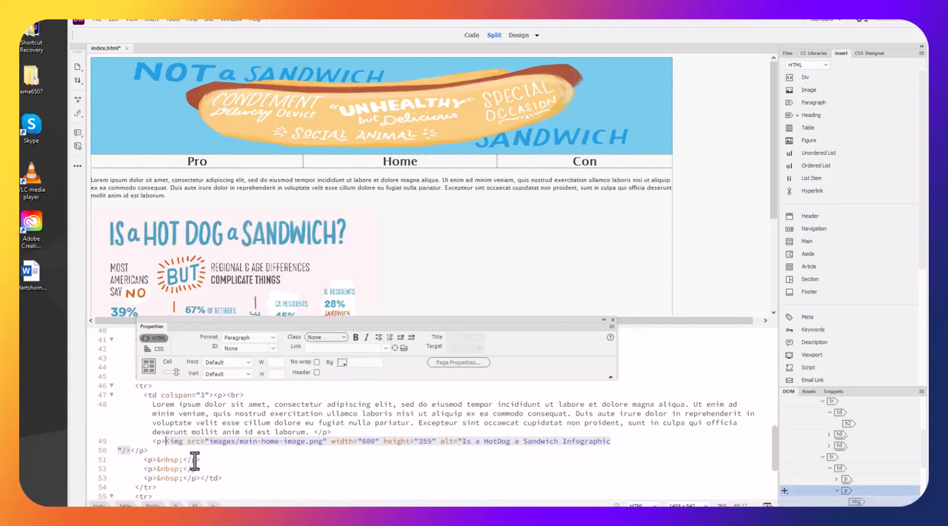
type("<c")
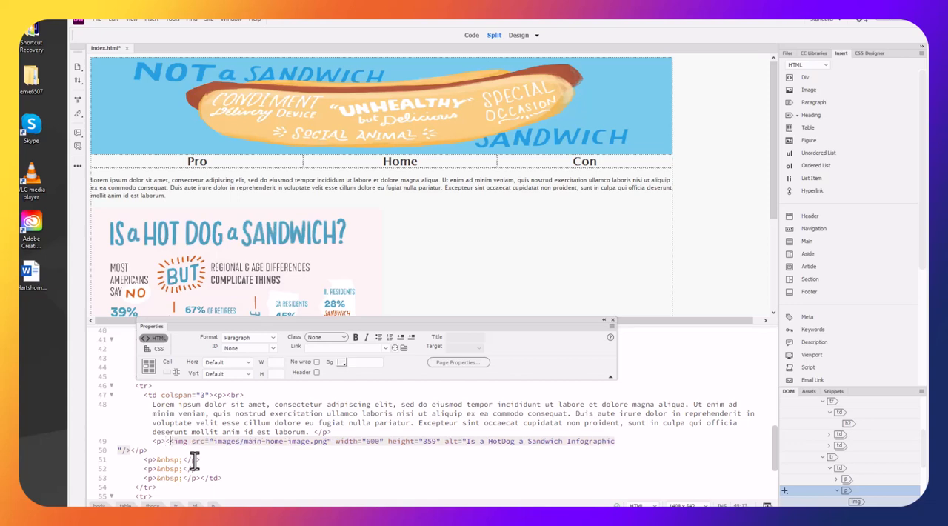
type("enter")
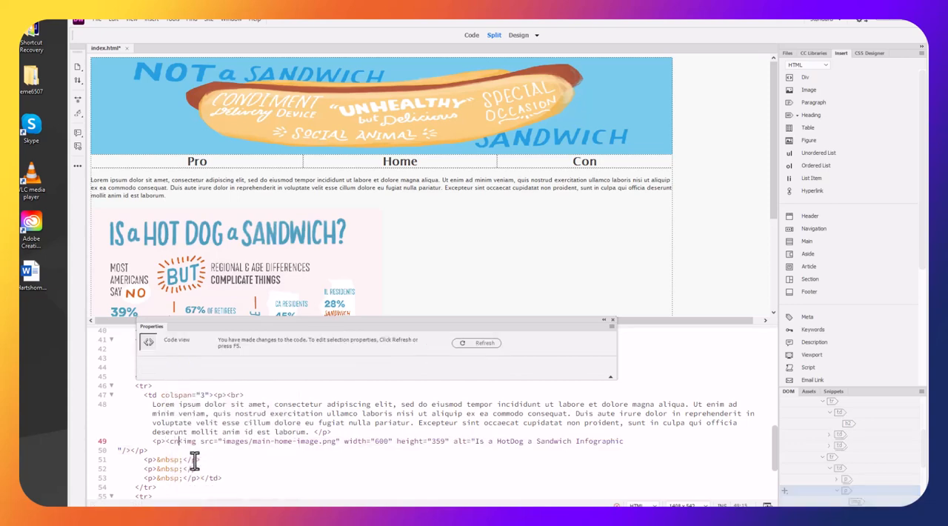
type("></center>")
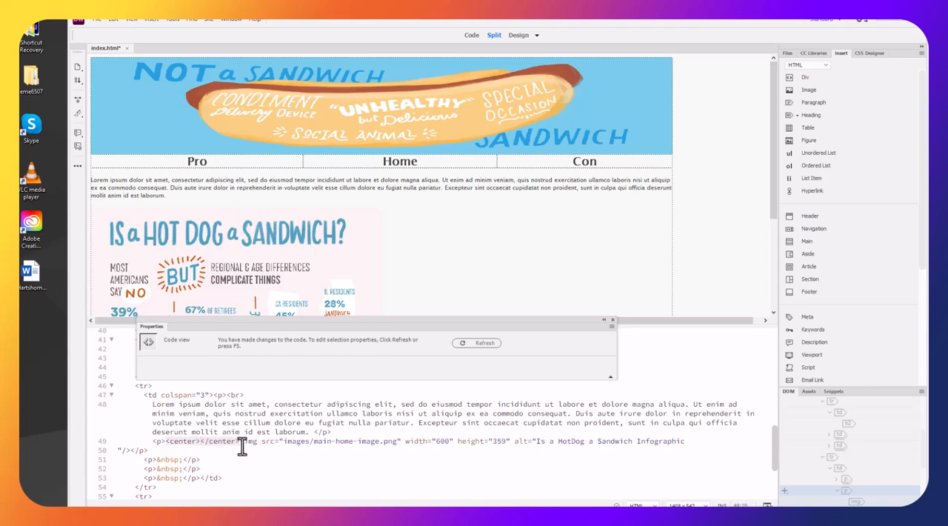
left_click_drag(238, 442, 198, 442)
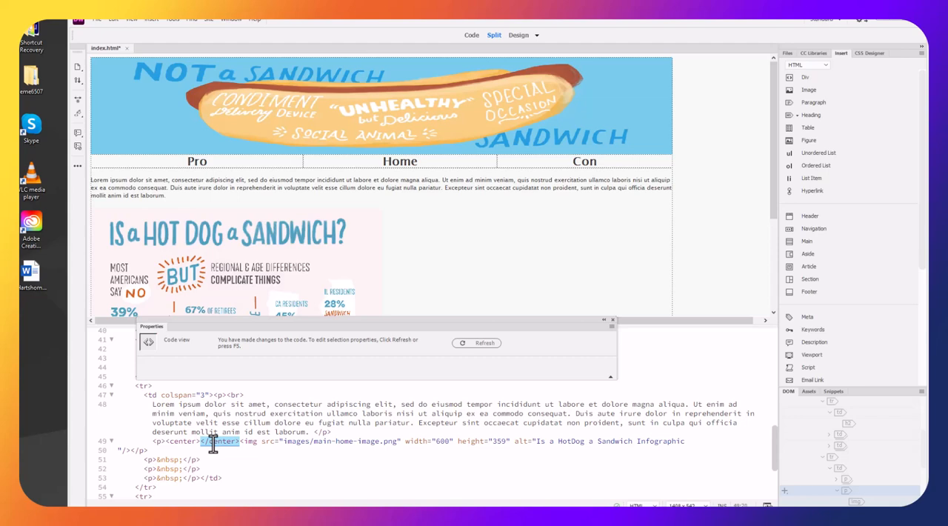
key("Delete")
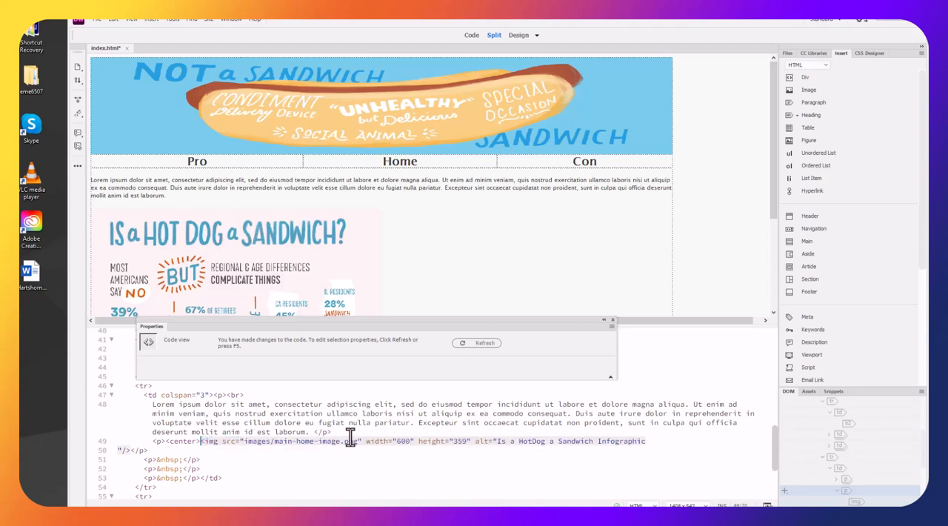
Add the closing </center> tag after the infographic's img tag and update the design view
left_click(131, 450)
type("</")
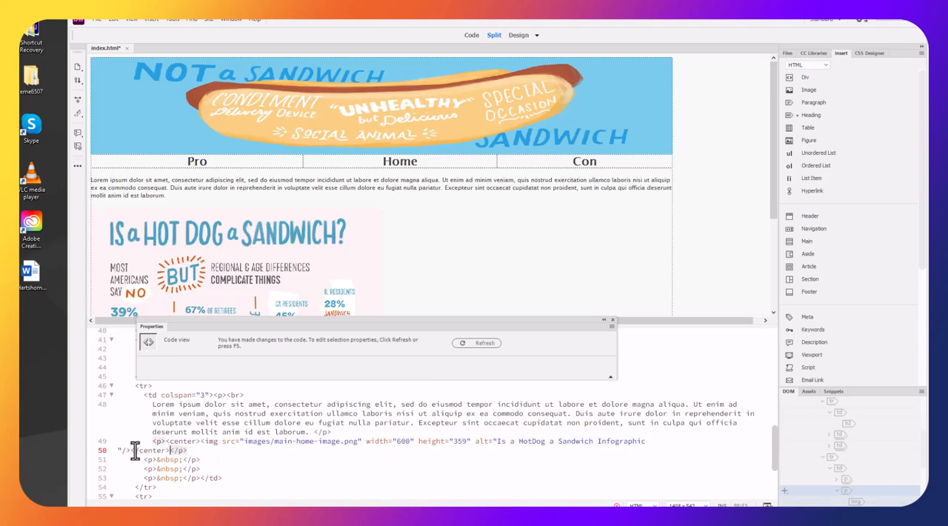
left_click(494, 270)
scroll(494, 268, "down", 3)
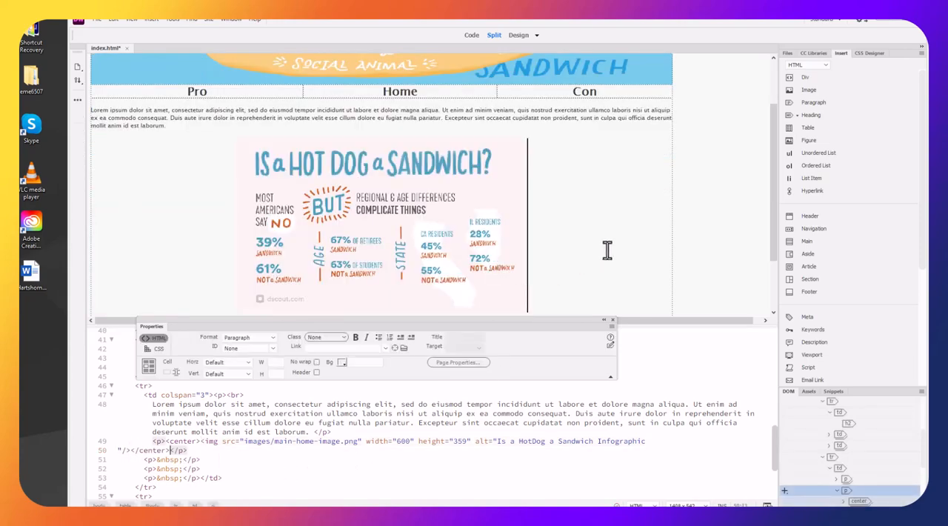
Delete the empty paragraphs between the infographic and the footer row
scroll(607, 250, "up", 3)
scroll(639, 249, "down", 2)
scroll(659, 247, "down", 2)
left_click(620, 270)
left_click_drag(587, 320, 594, 359)
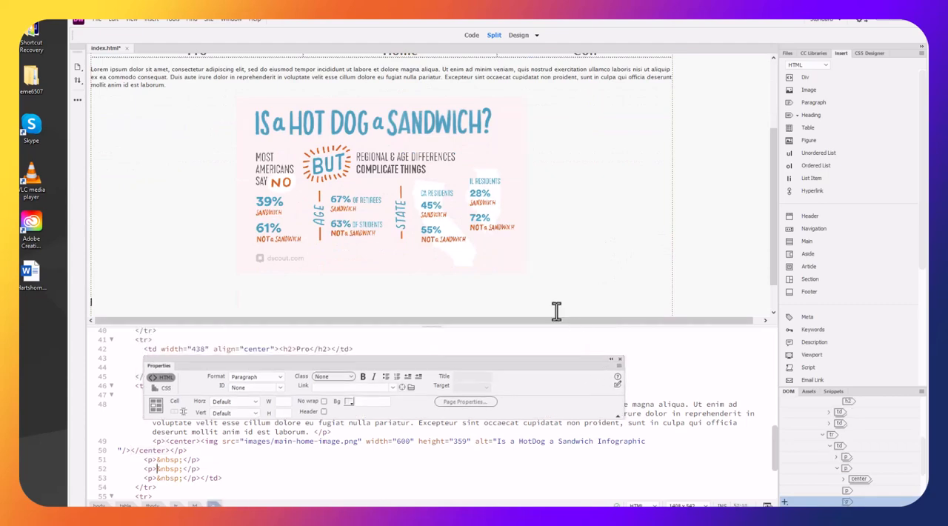
key("BackSpace")
key("BackSpace")
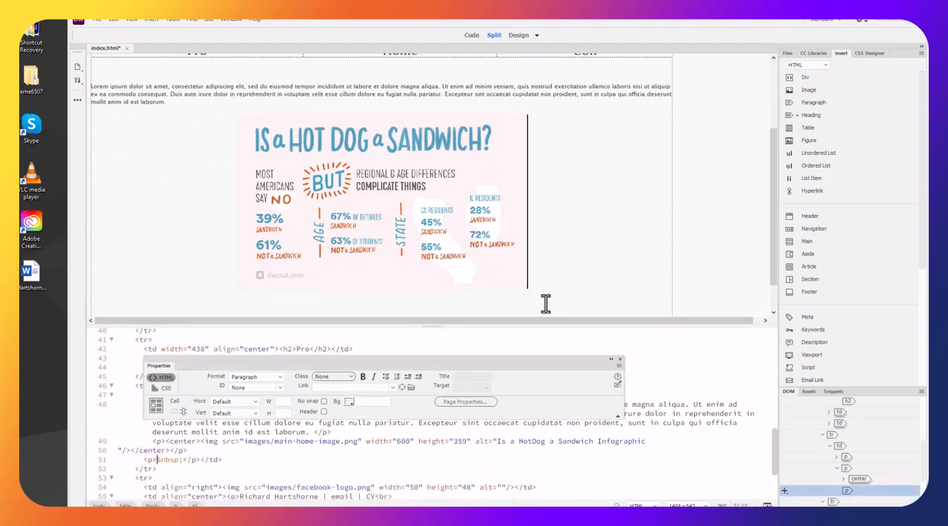
left_click(504, 307)
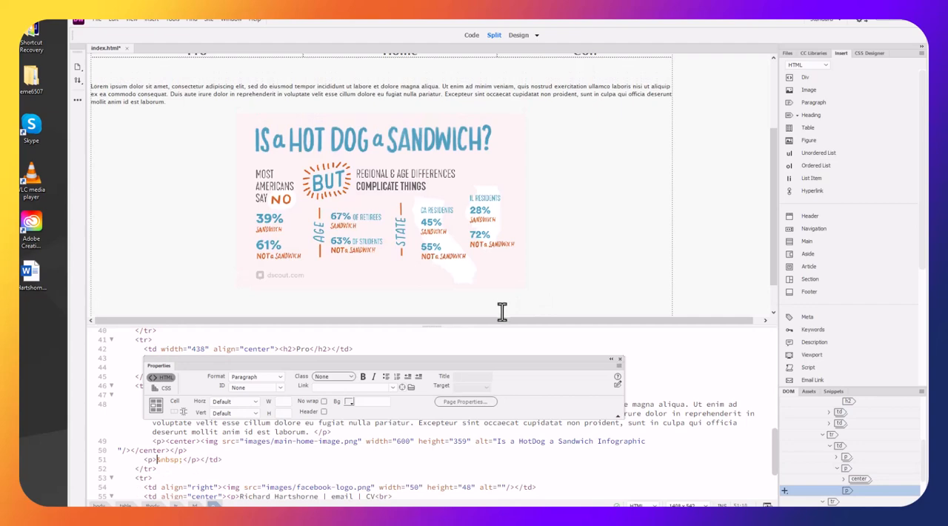
key("Delete")
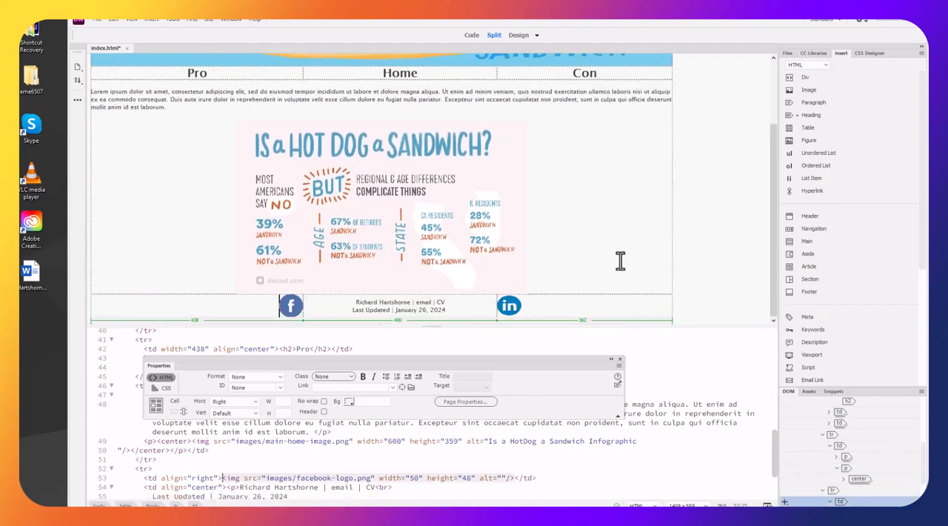
Add two line breaks after the infographic inside its centered block
left_click(597, 265)
key("shift+Return")
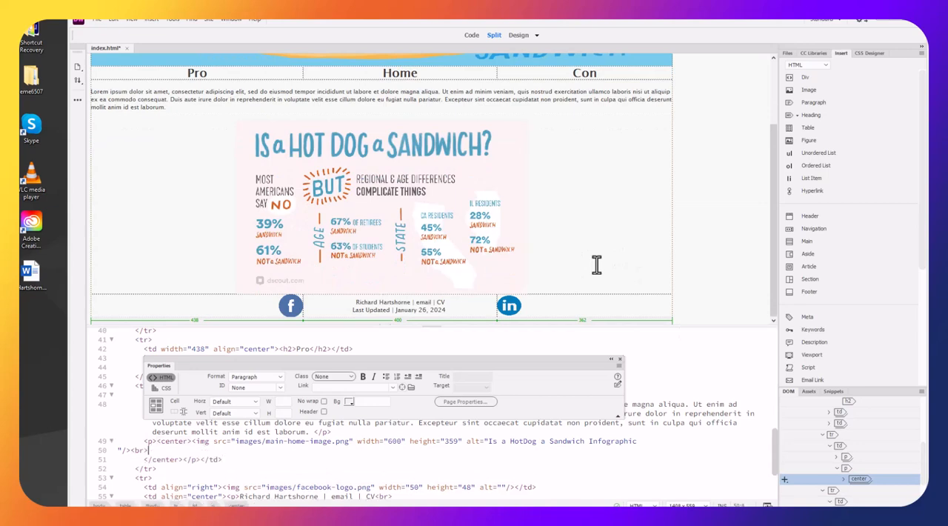
key("shift+Return")
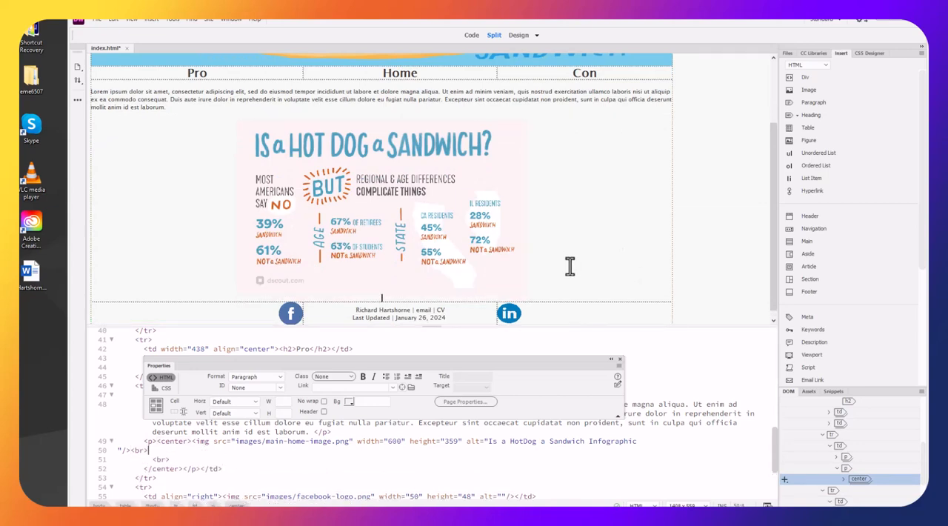
scroll(572, 265, "down", 1)
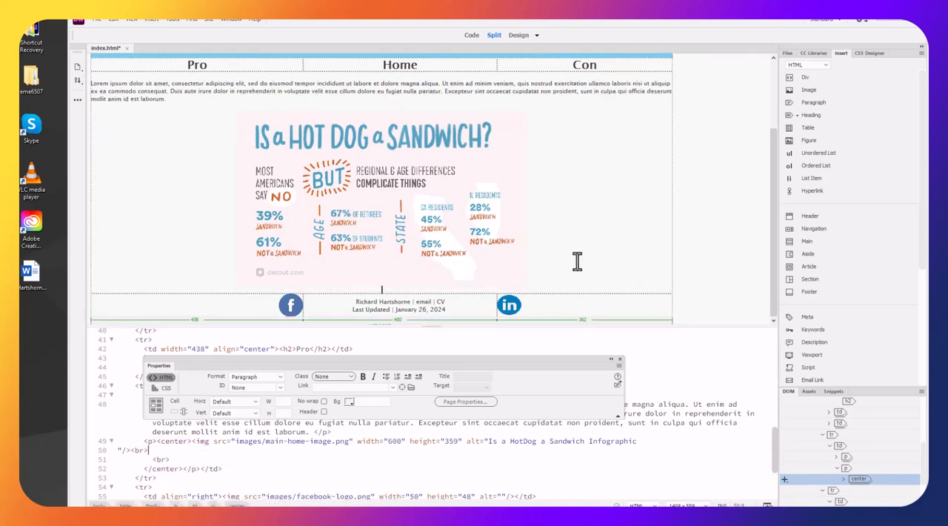
Resize the table columns to about 515, 279 and 406 px, bringing the Facebook and LinkedIn logos closer to the footer text
left_click(504, 307)
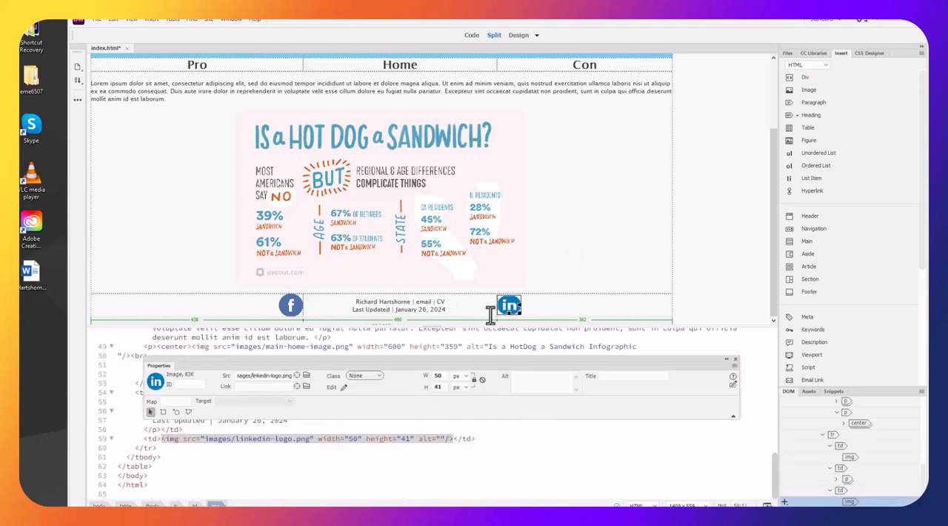
left_click_drag(303, 310, 340, 311)
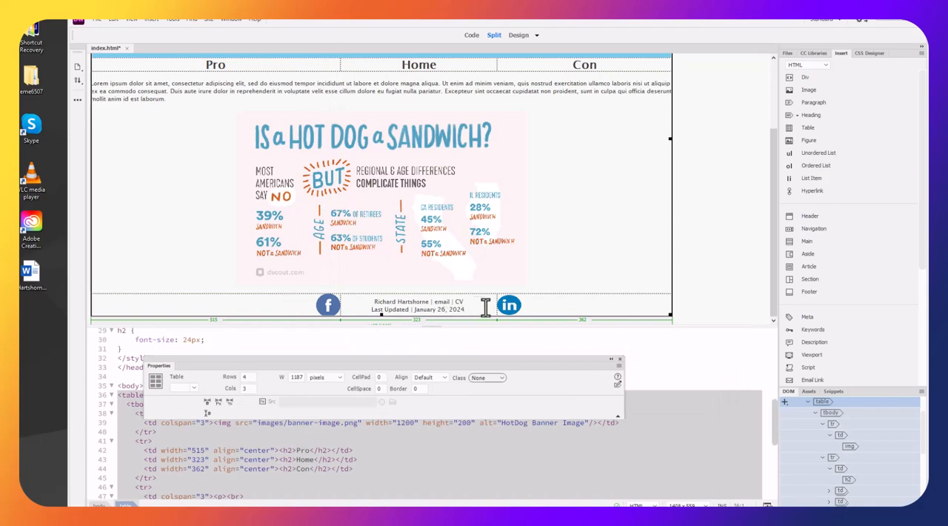
left_click_drag(497, 299, 475, 298)
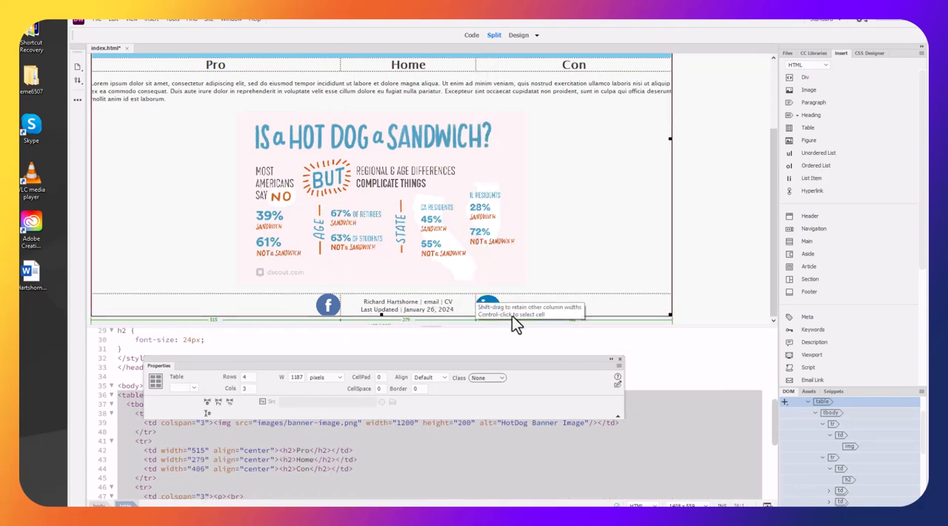
left_click(560, 254)
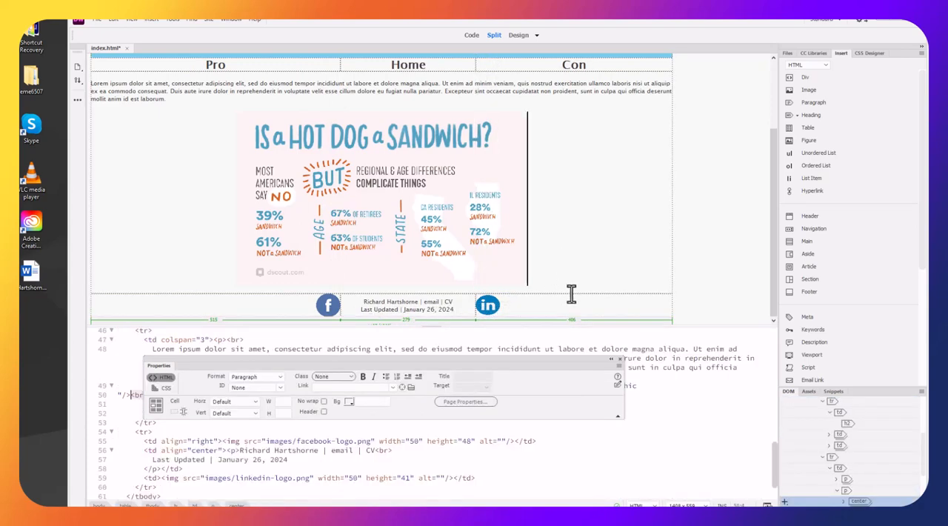
Turn the word "email" in the footer into an email link to the site owner's address
left_click(430, 300)
double_click(428, 302)
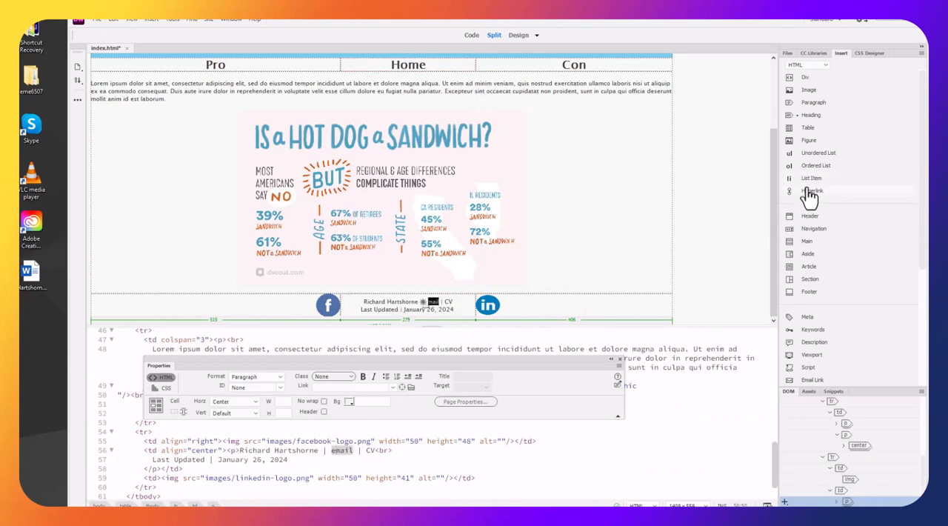
scroll(814, 172, "down", 3)
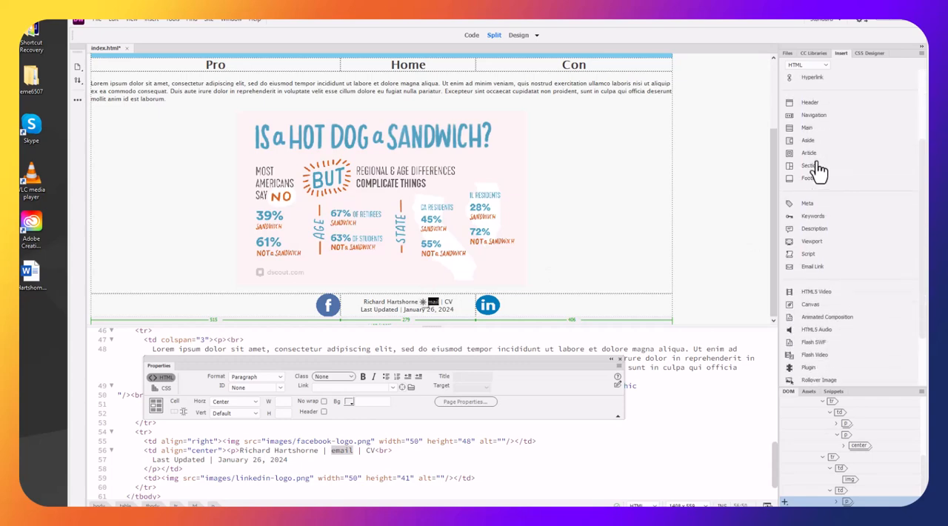
left_click(818, 268)
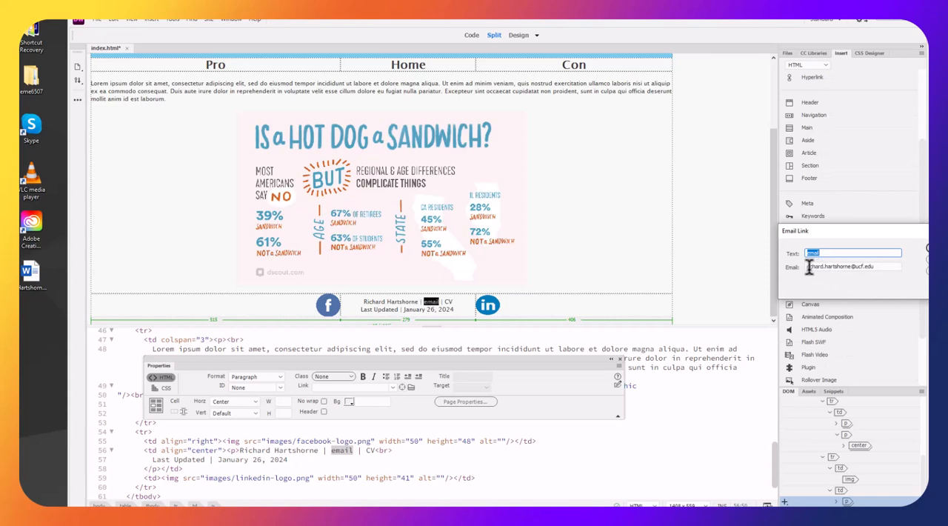
left_click_drag(853, 232, 741, 220)
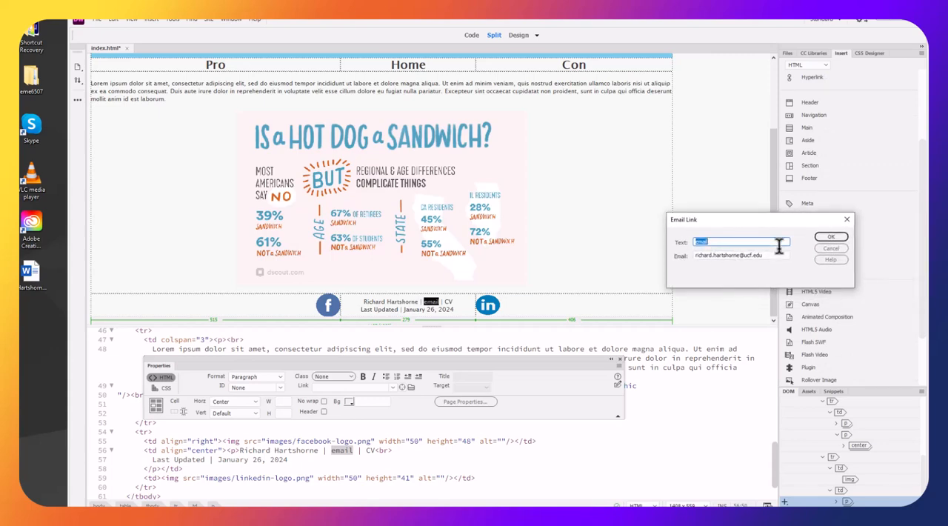
left_click(831, 236)
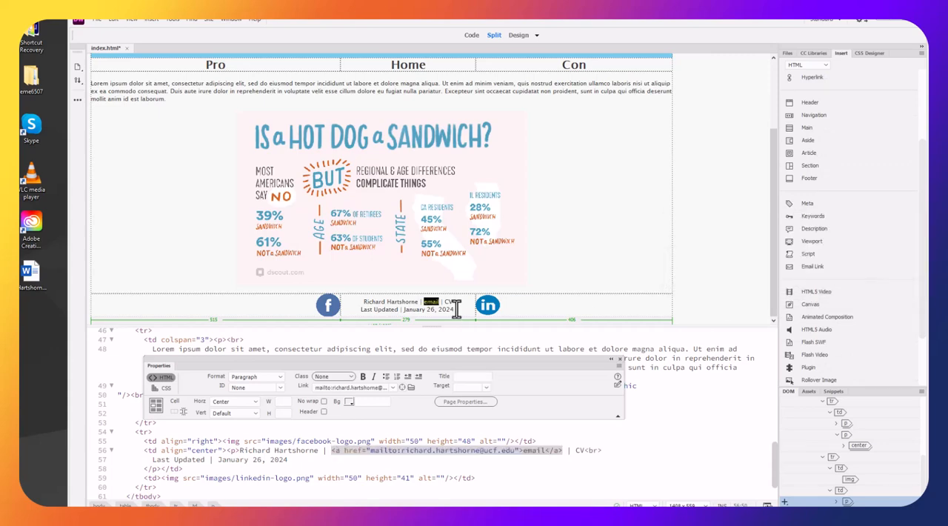
Start a hyperlink on the footer's "CV" text and choose the CV PDF in the misc folder as its link
left_click(447, 303)
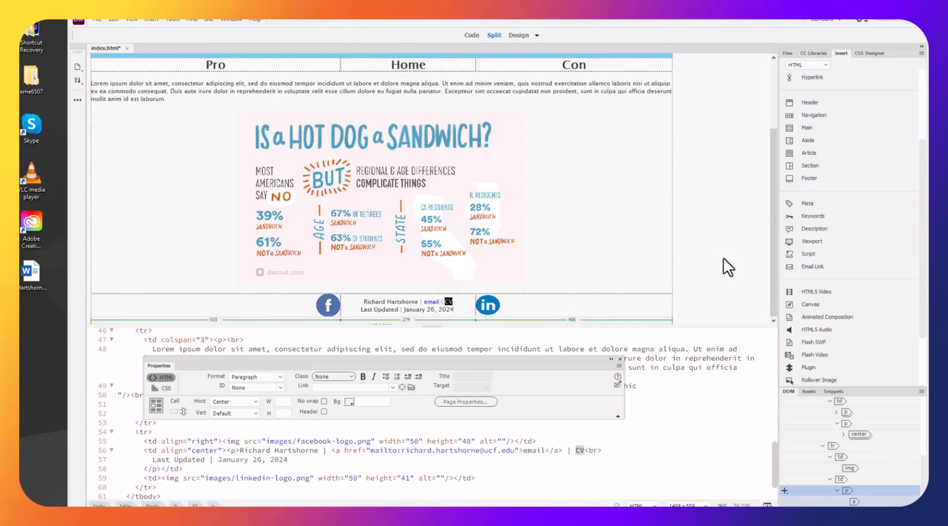
scroll(805, 111, "up", 3)
scroll(806, 126, "up", 2)
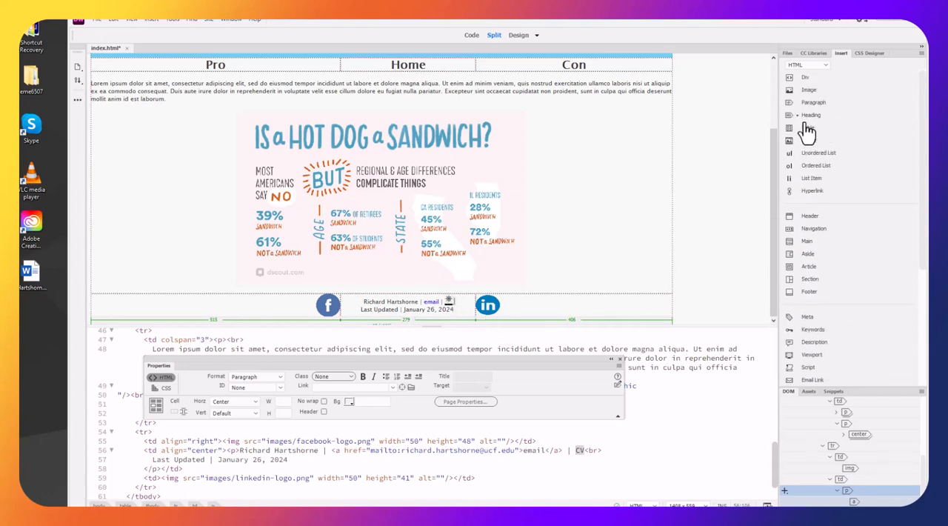
left_click(813, 191)
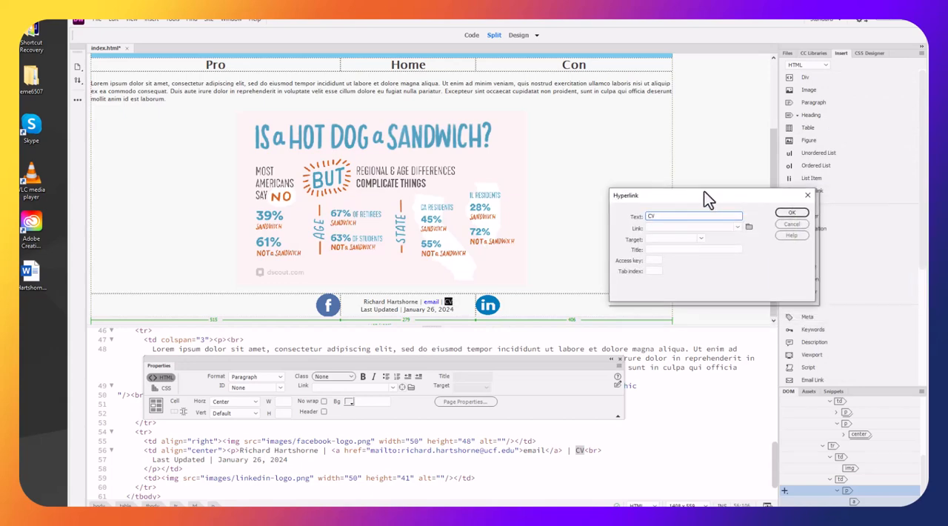
left_click(666, 211)
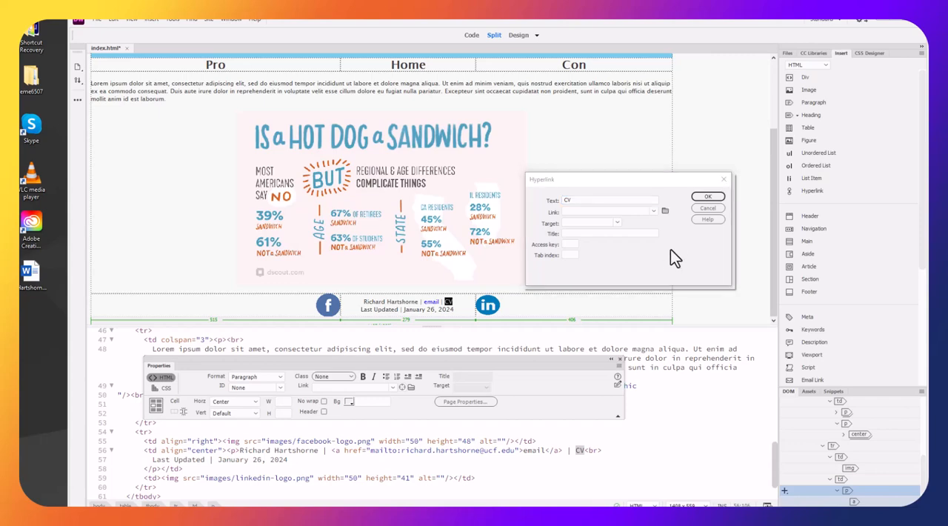
double_click(639, 263)
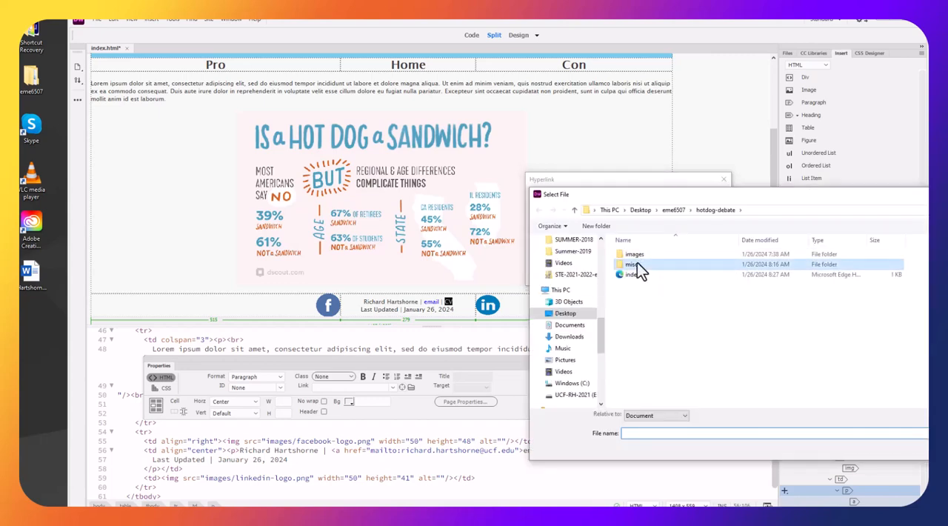
left_click(638, 254)
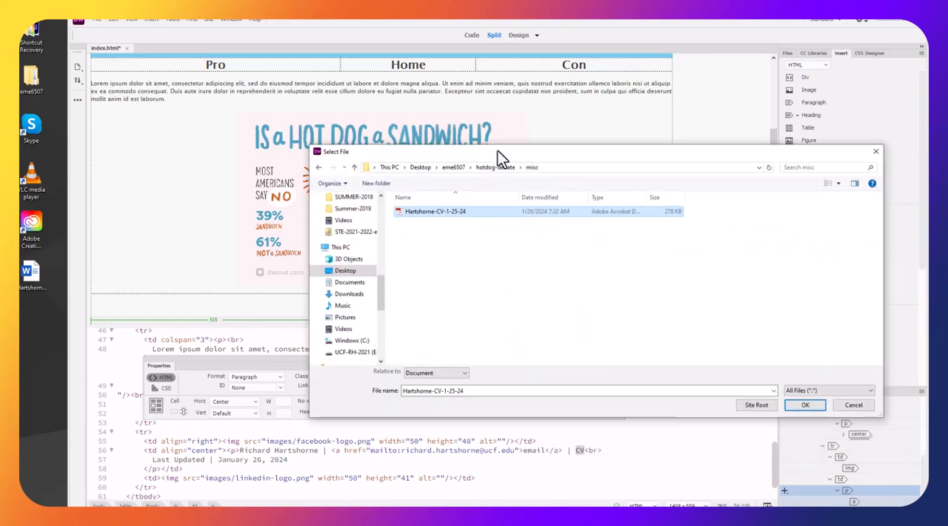
left_click(777, 397)
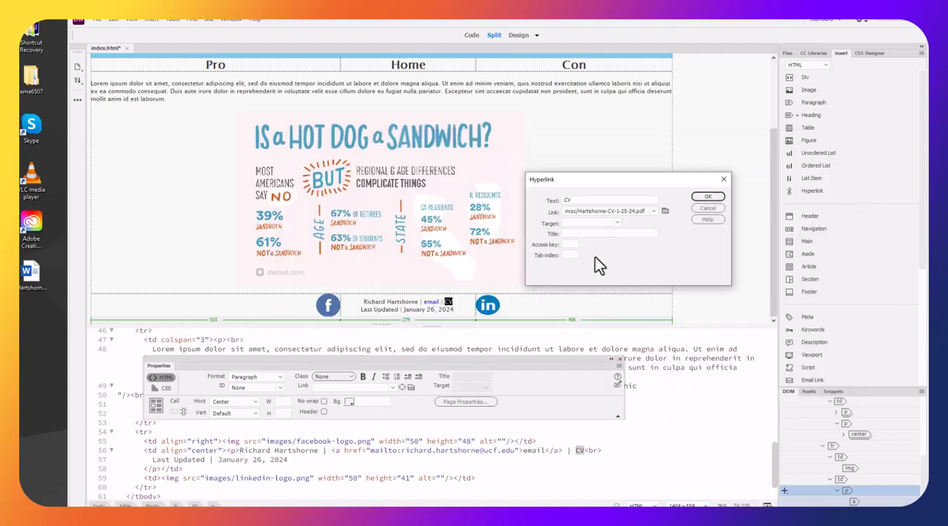
Set the CV link's target to _blank and create the hyperlink
left_click(619, 223)
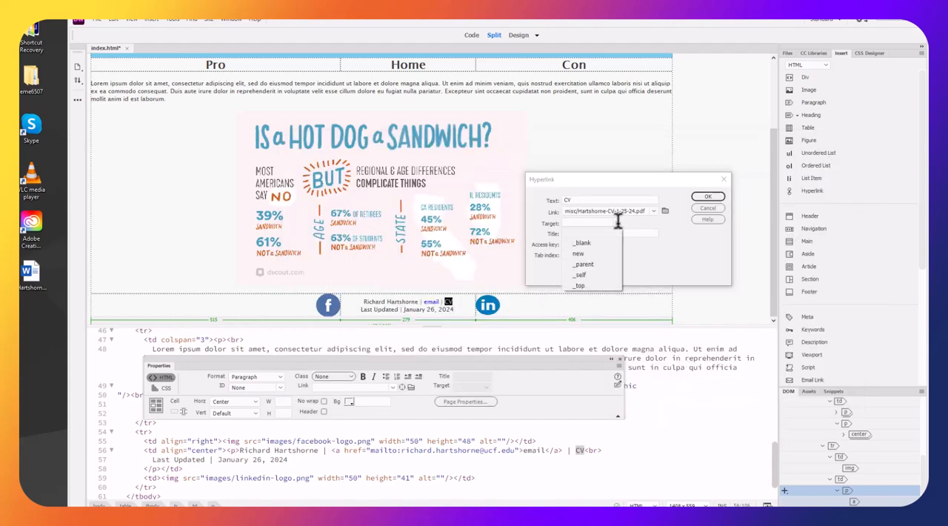
left_click(582, 243)
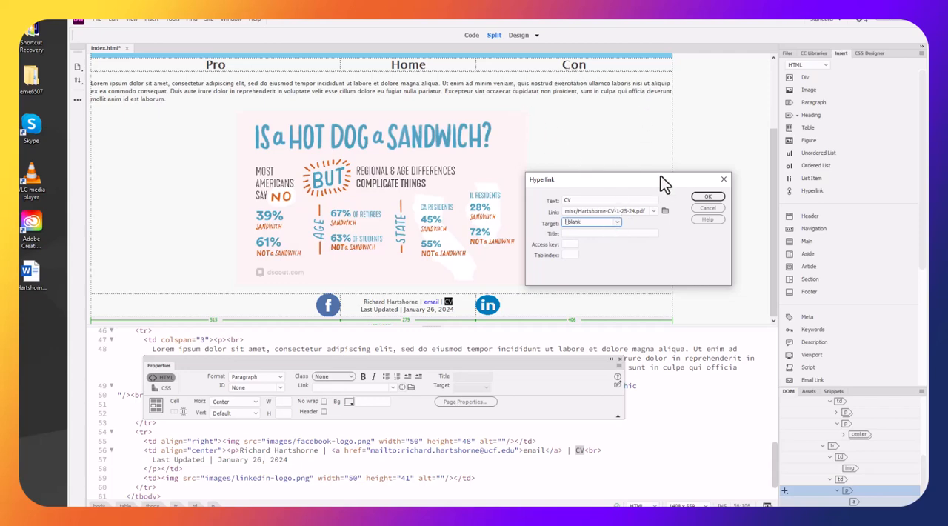
left_click(716, 197)
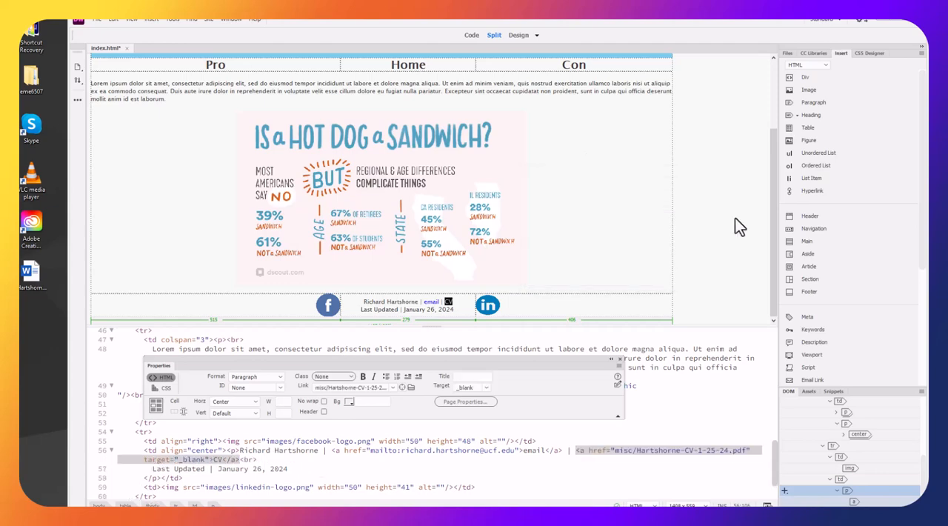
Select the table's content and footer rows and set their background color to #EDC2C3
left_click_drag(516, 358, 552, 357)
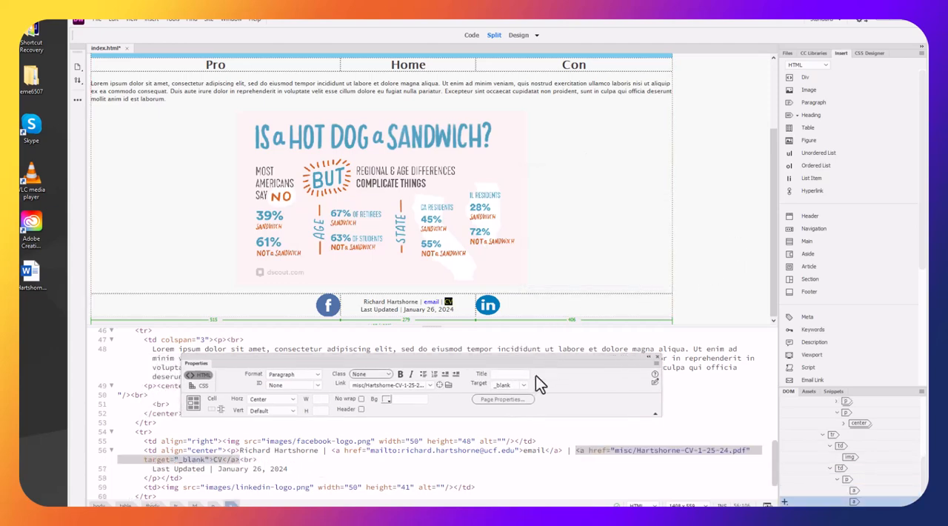
left_click(735, 283)
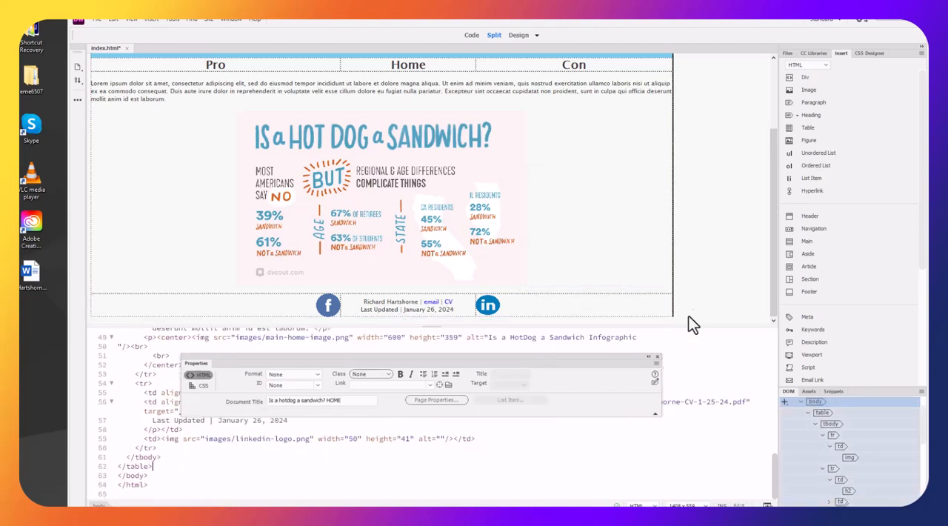
scroll(578, 301, "up", 3)
scroll(644, 263, "down", 3)
left_click(242, 286)
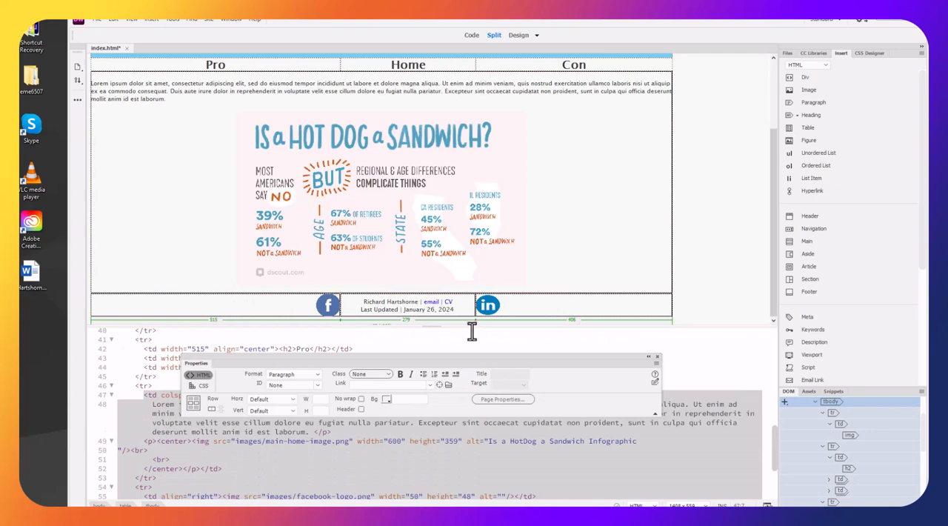
left_click(385, 399)
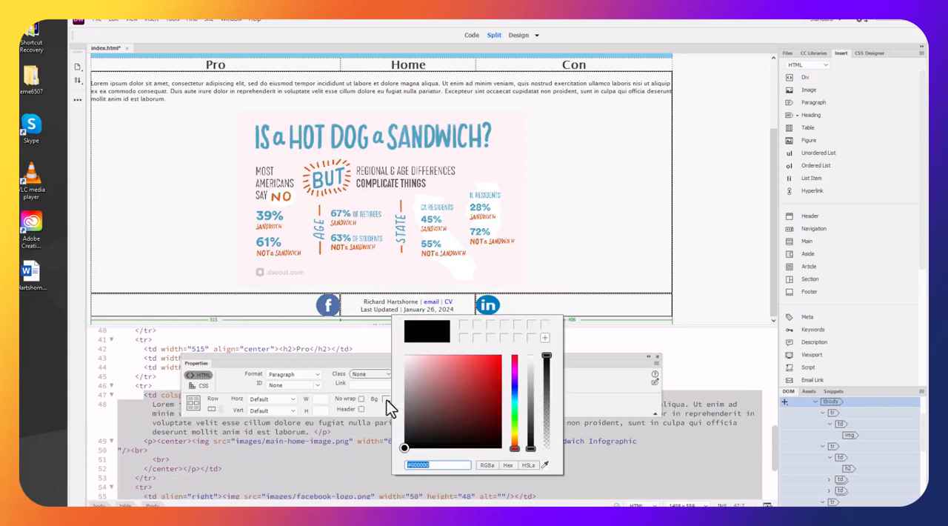
left_click(421, 361)
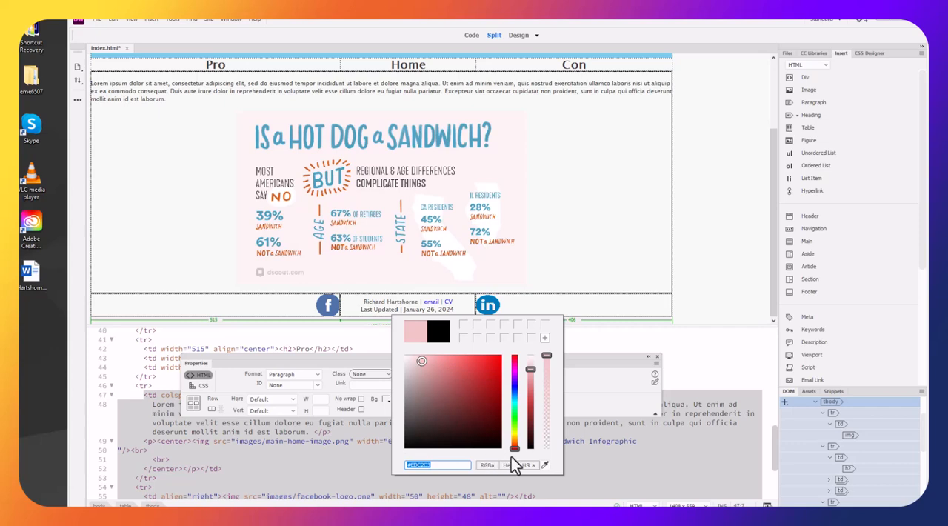
key("Return")
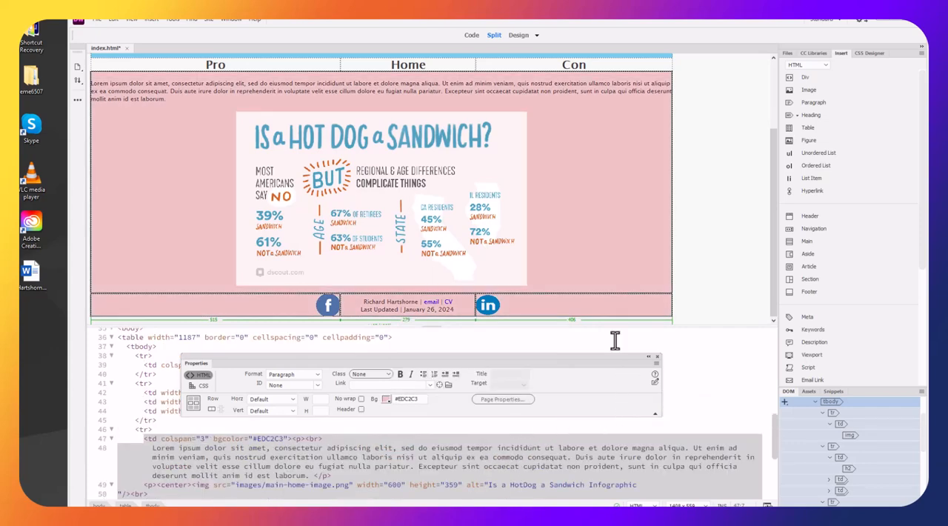
Set the background color of the content cell holding the text and infographic to #FBF9F9
left_click(586, 266)
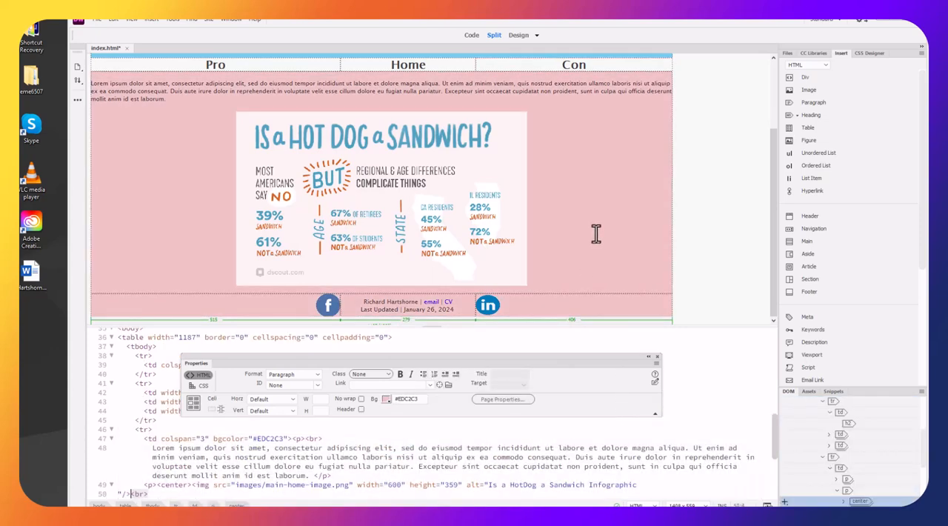
right_click(595, 233)
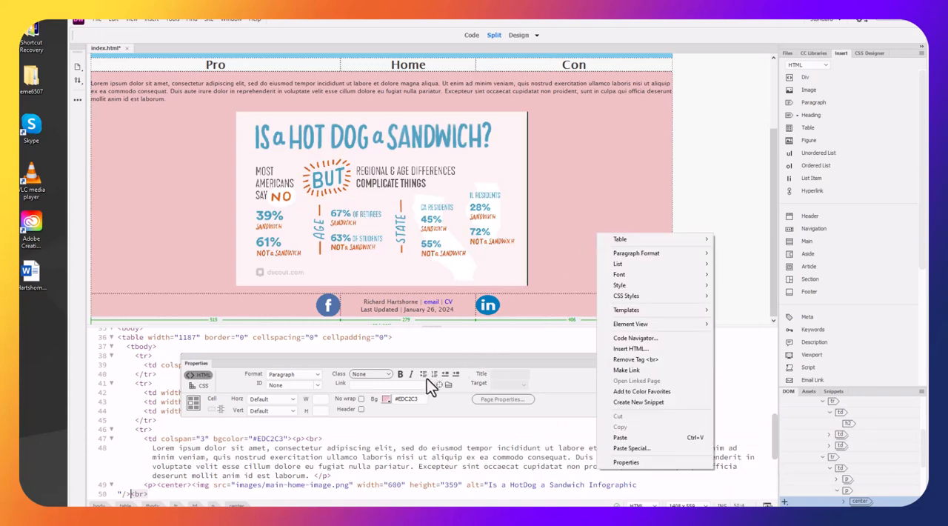
left_click(387, 399)
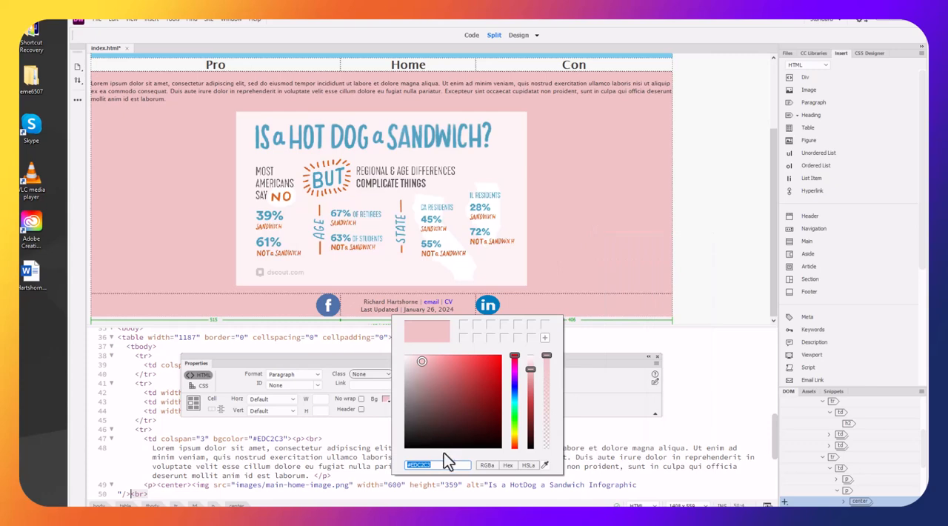
left_click(405, 357)
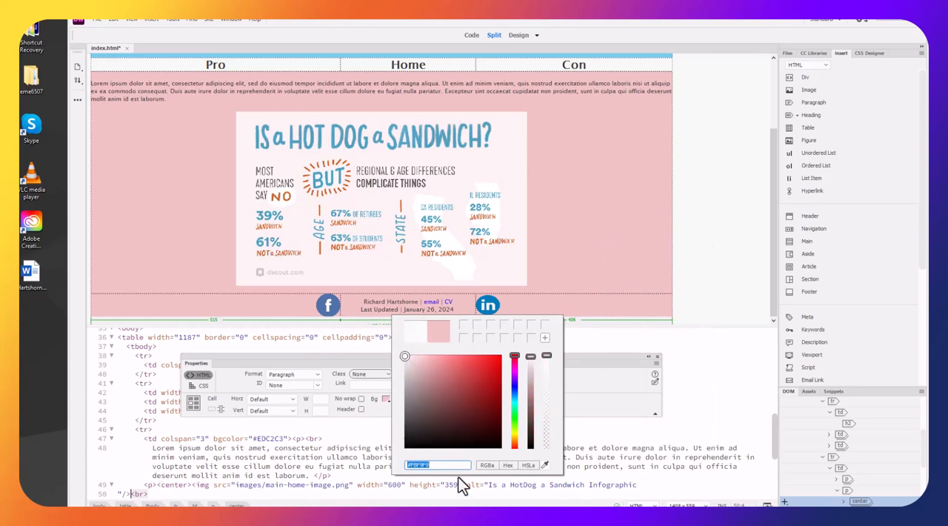
key("Return")
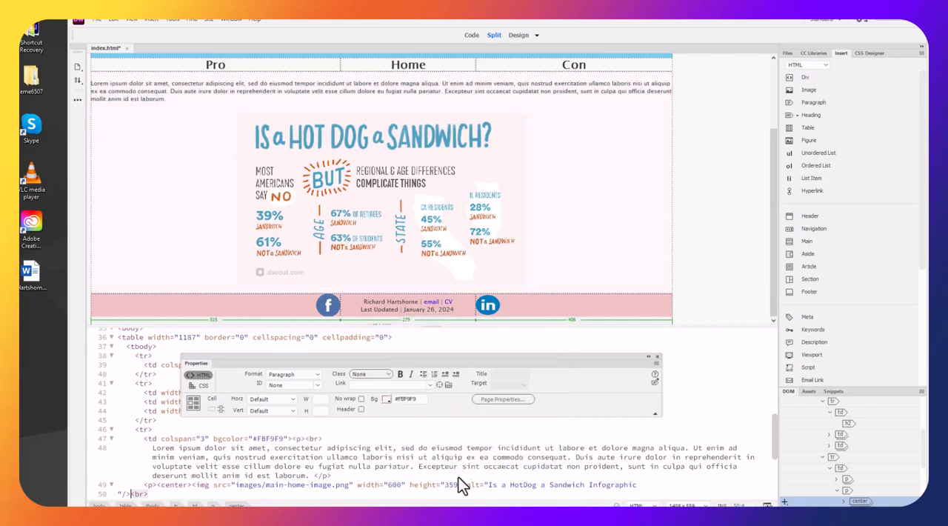
scroll(650, 244, "up", 3)
scroll(641, 229, "down", 3)
scroll(635, 237, "up", 3)
left_click_drag(600, 162, 259, 173)
scroll(615, 226, "down", 3)
left_click(575, 302)
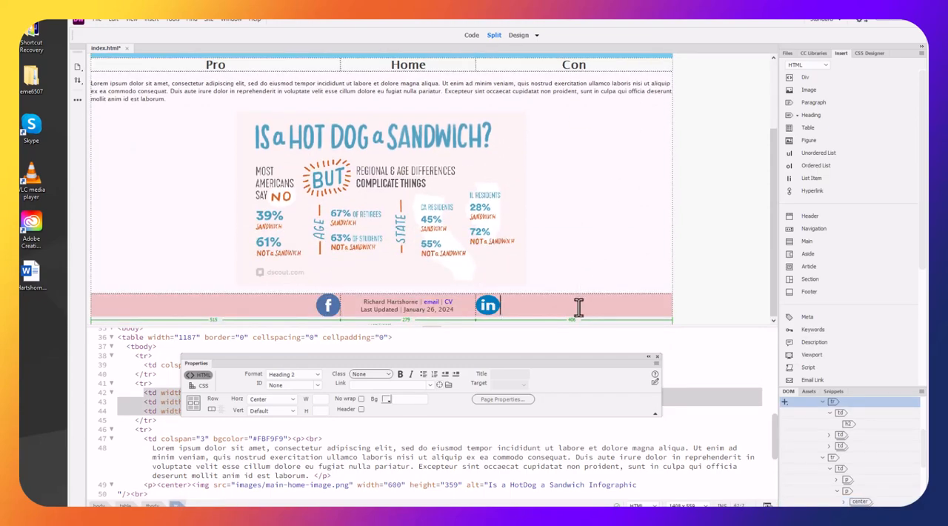
left_click_drag(422, 399, 368, 390)
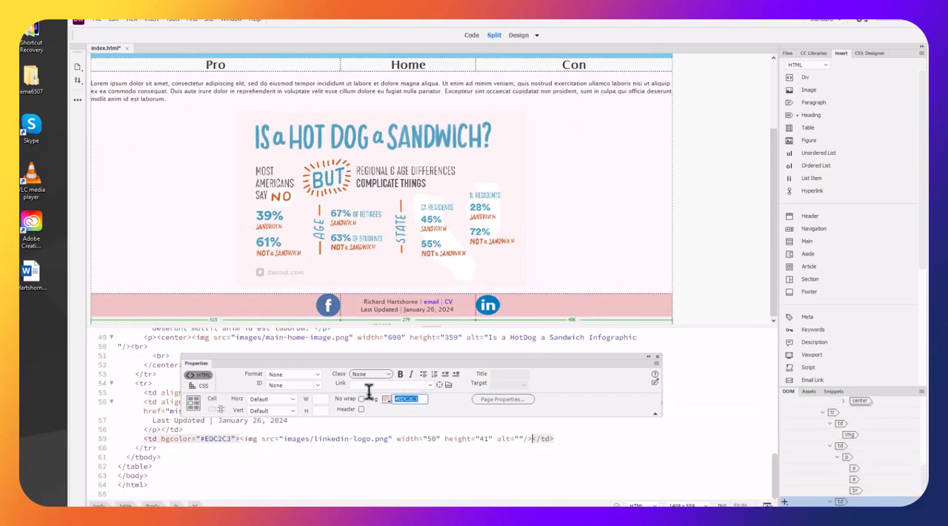
scroll(499, 228, "up", 3)
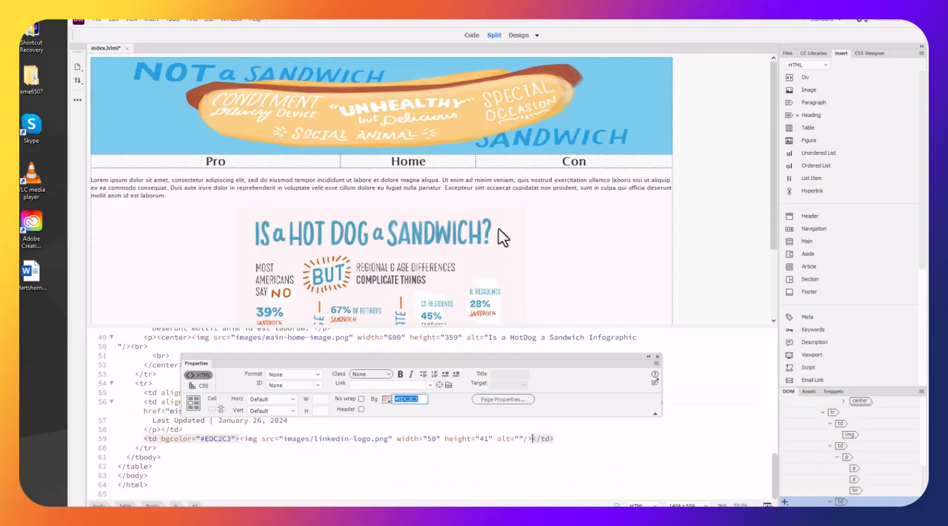
left_click(597, 161)
scroll(607, 168, "down", 2)
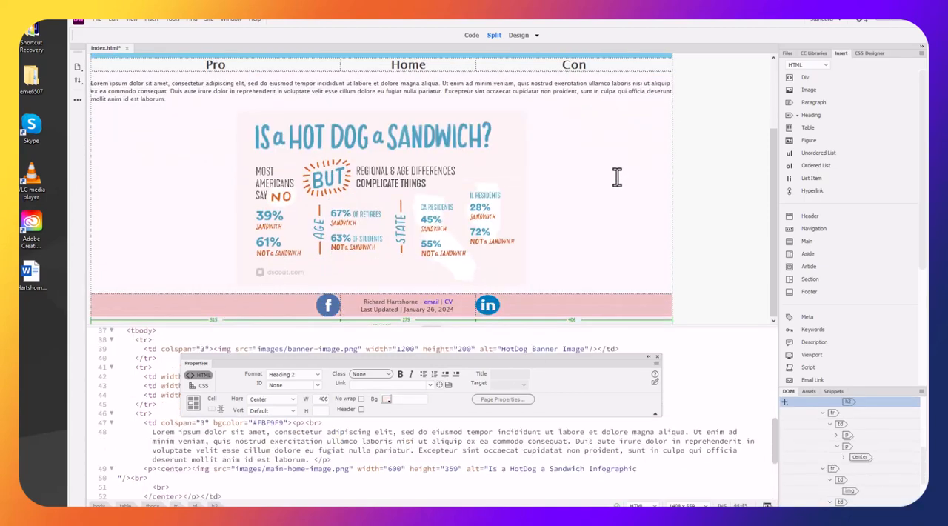
Save index.html and switch the workspace to Design view
scroll(622, 178, "up", 2)
scroll(622, 186, "down", 2)
scroll(176, 90, "up", 1)
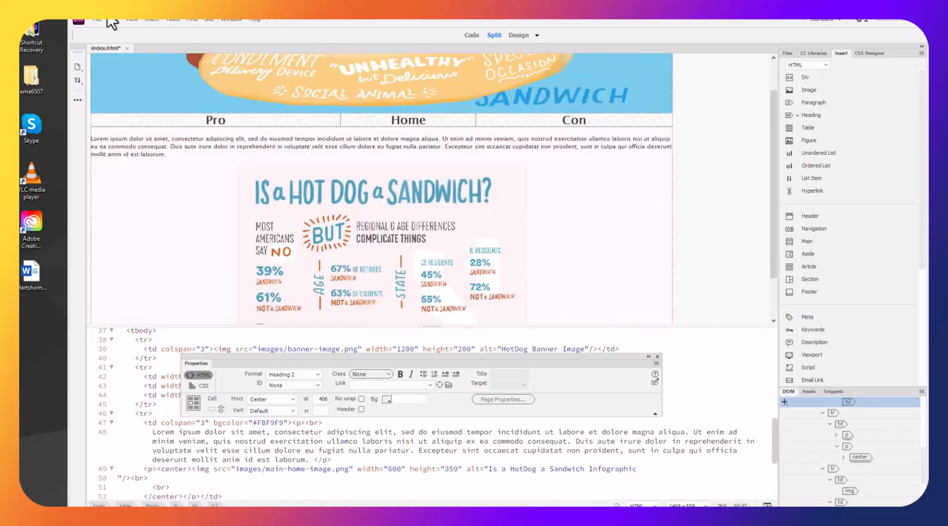
key("ctrl+s")
left_click(518, 36)
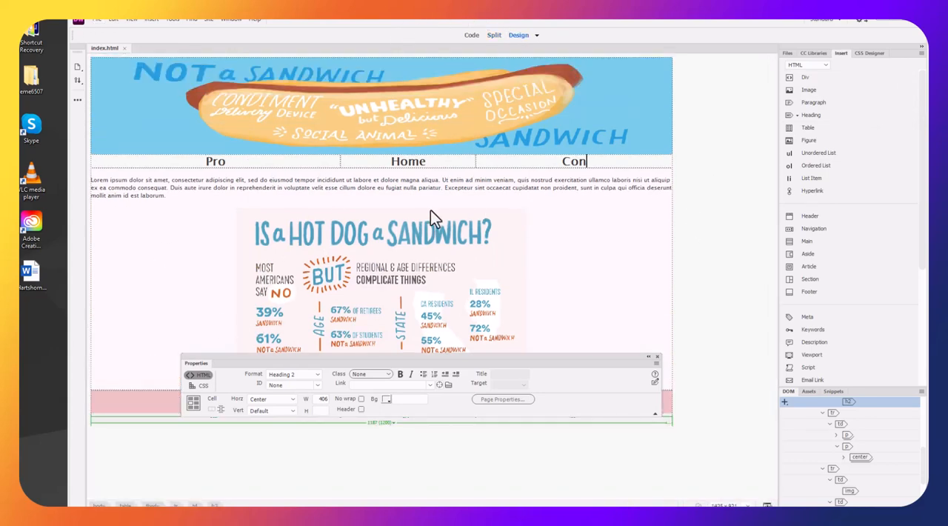
Link the "Home" heading in the navigation row to index.html
double_click(408, 163)
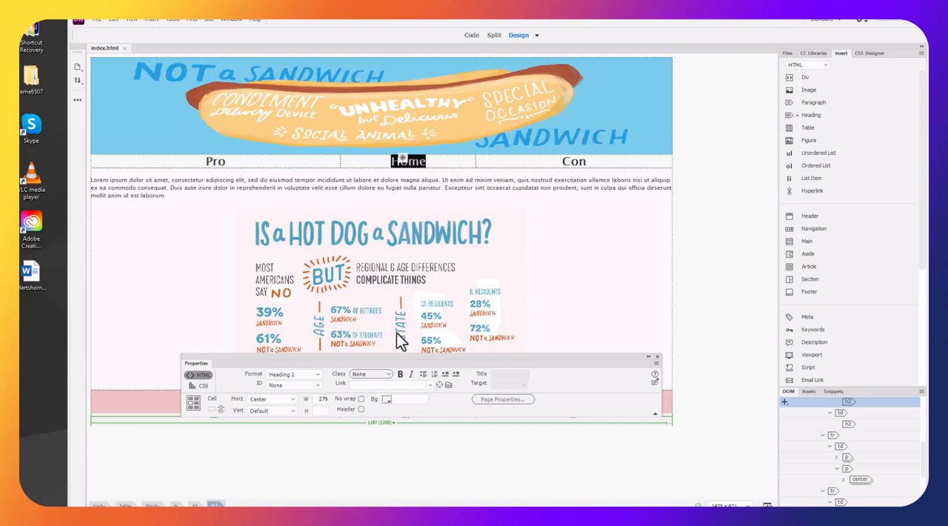
left_click(370, 383)
type("index.html")
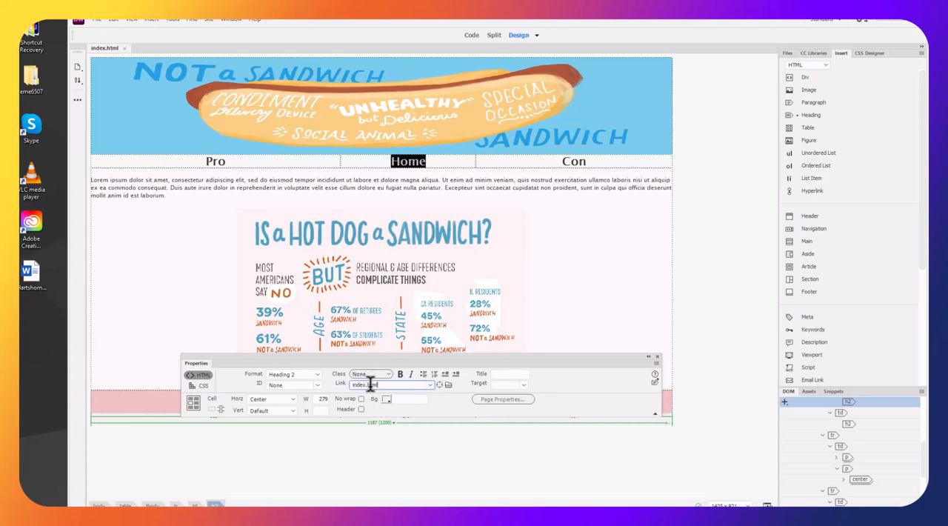
key("Return")
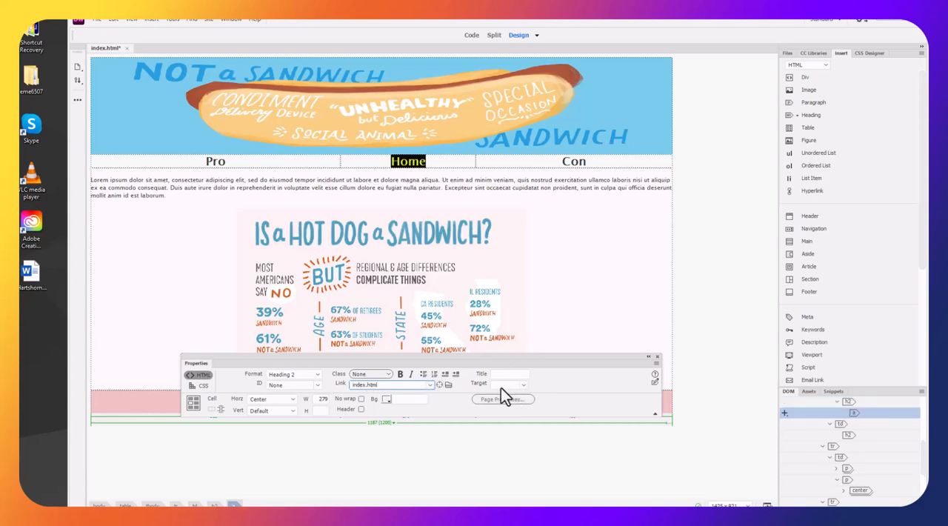
left_click(551, 336)
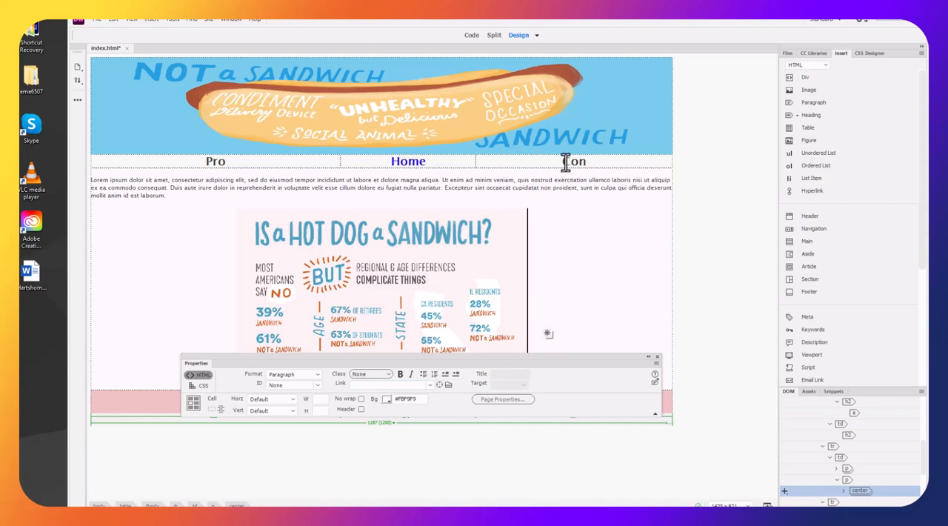
Link the "Con" heading in the navigation row to con.html
left_click(600, 161)
double_click(600, 162)
type("con.html")
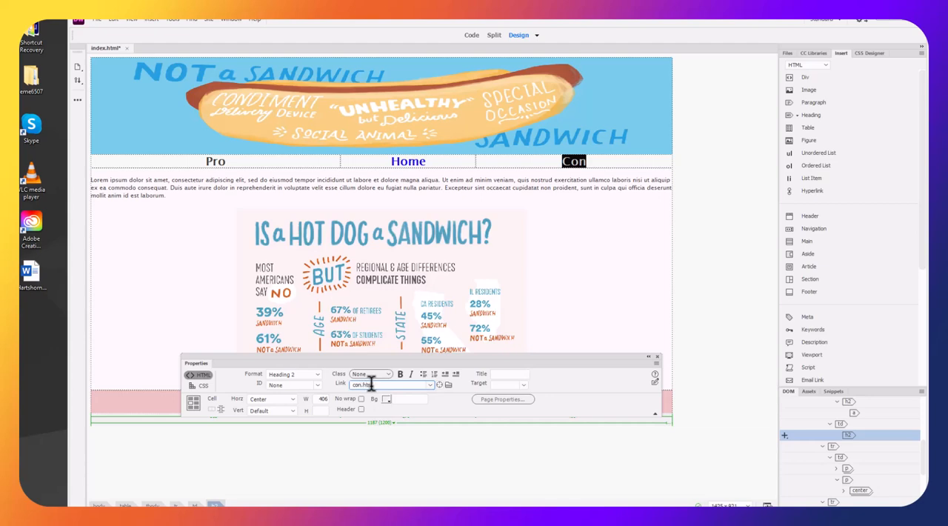
key("Return")
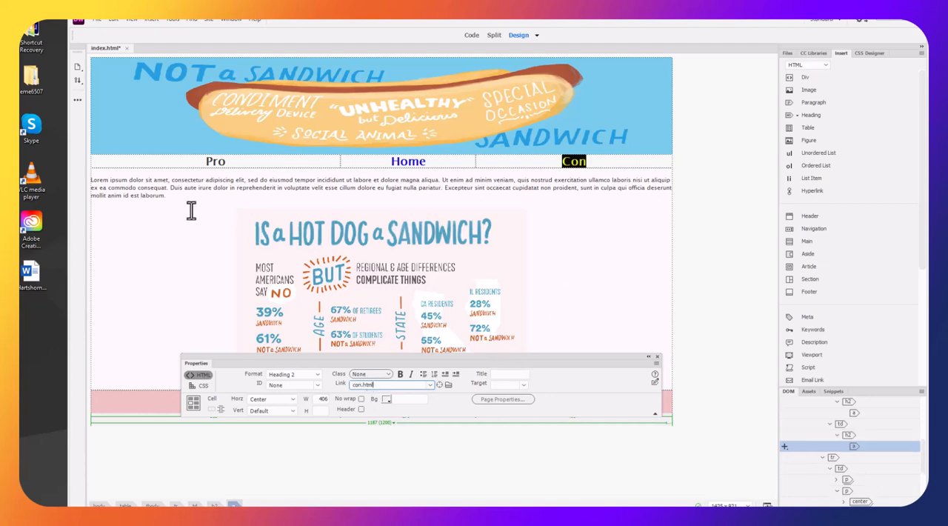
Link the "Pro" heading in the navigation row to pro.html and save the page
left_click_drag(201, 161, 235, 160)
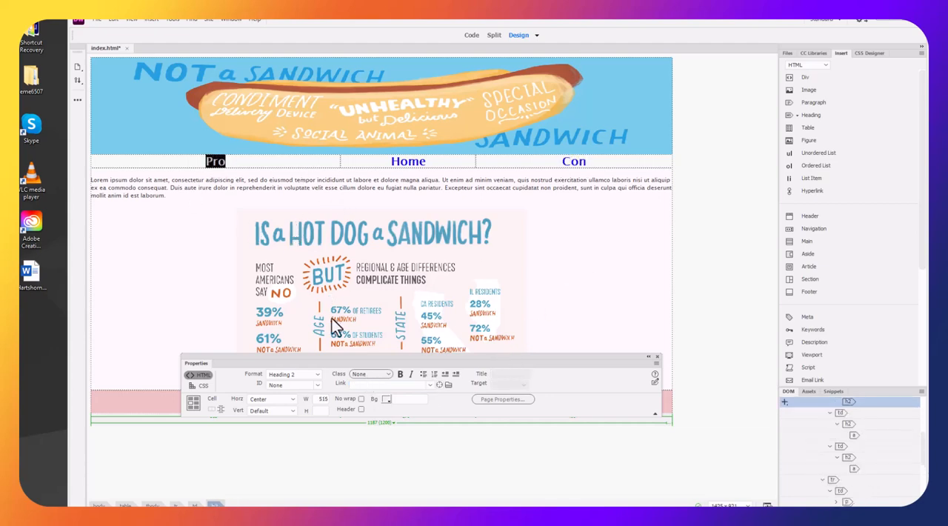
left_click(364, 384)
type("pro")
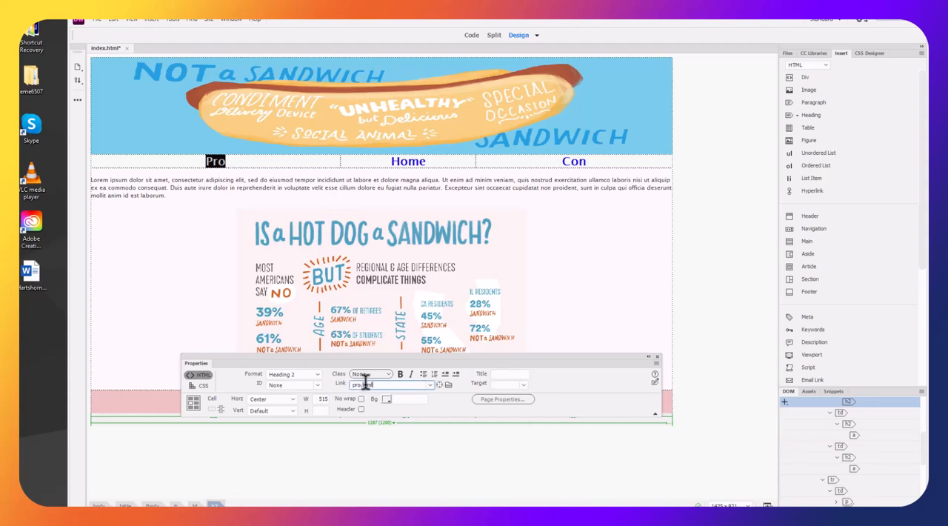
key("Return")
left_click(552, 311)
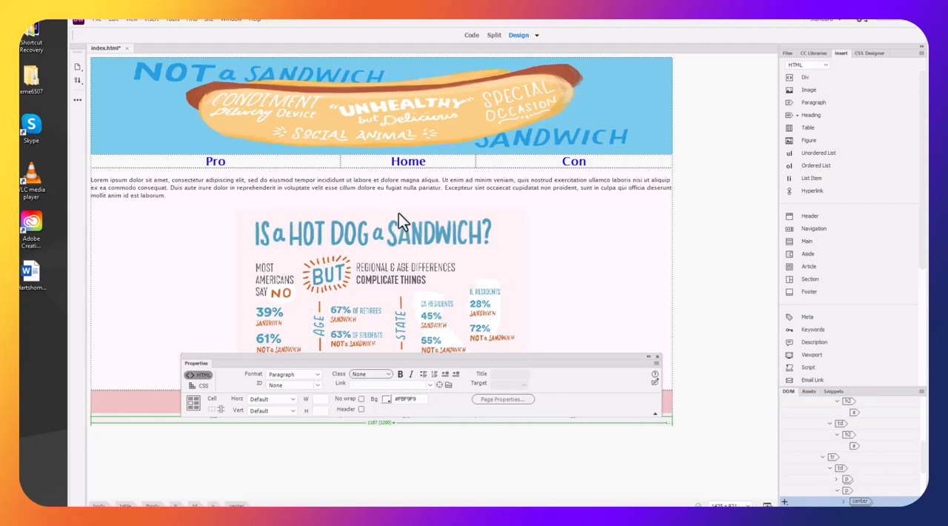
key("ctrl+s")
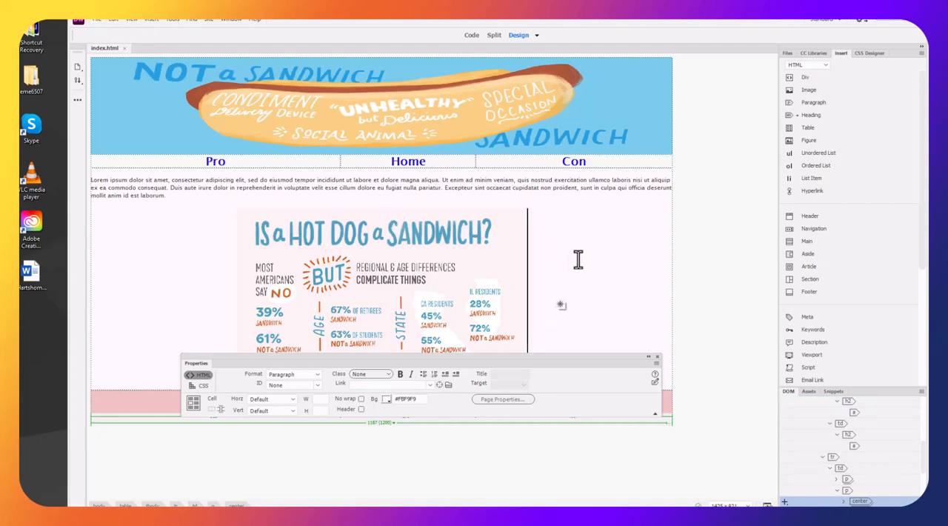
Narrow the table's first column to about 428 px, widening the middle column to about 366 px
left_click_drag(541, 358, 543, 447)
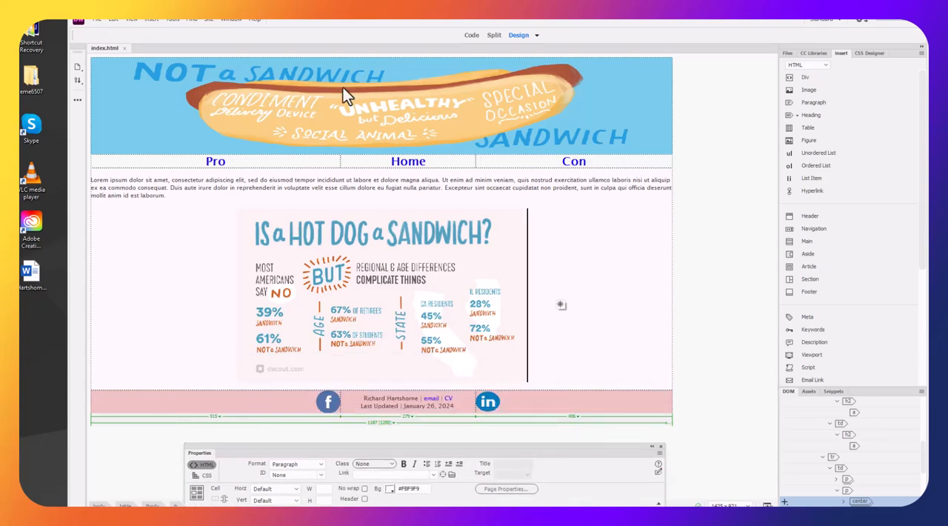
left_click(708, 394)
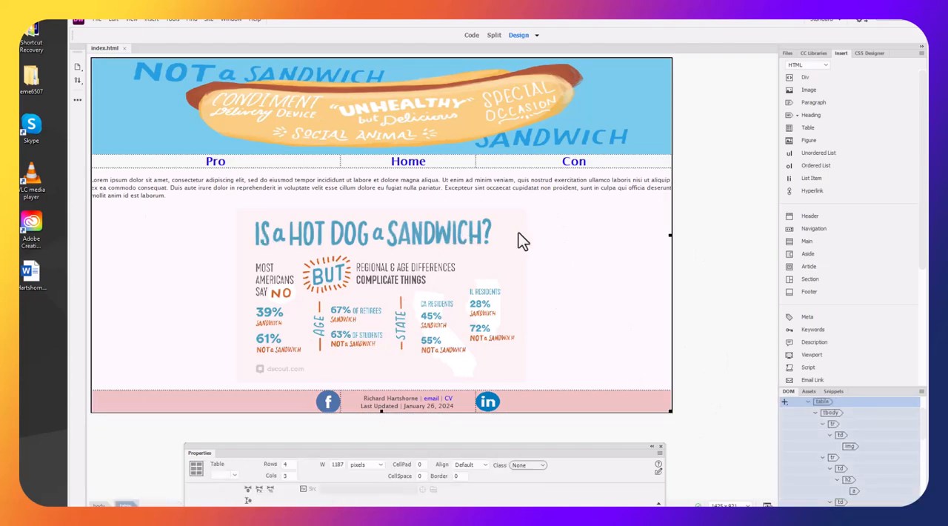
left_click(548, 398)
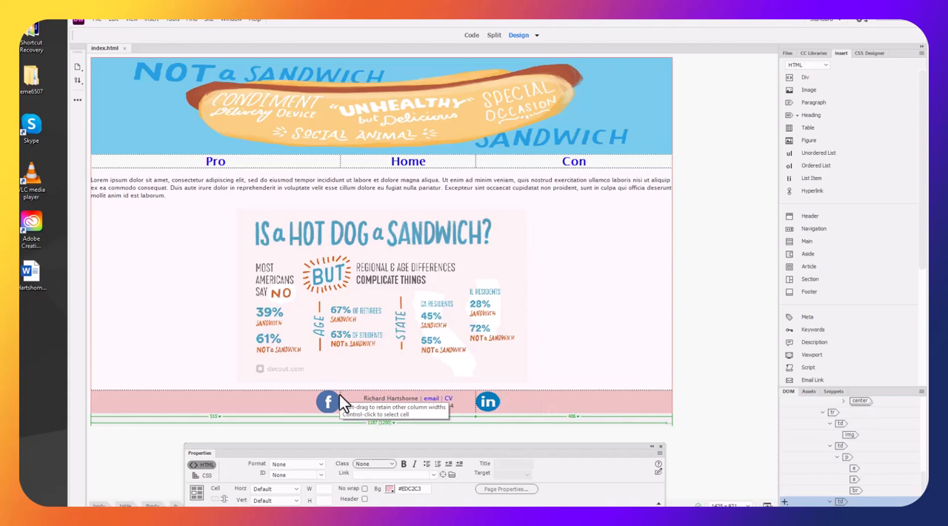
left_click_drag(340, 396, 298, 399)
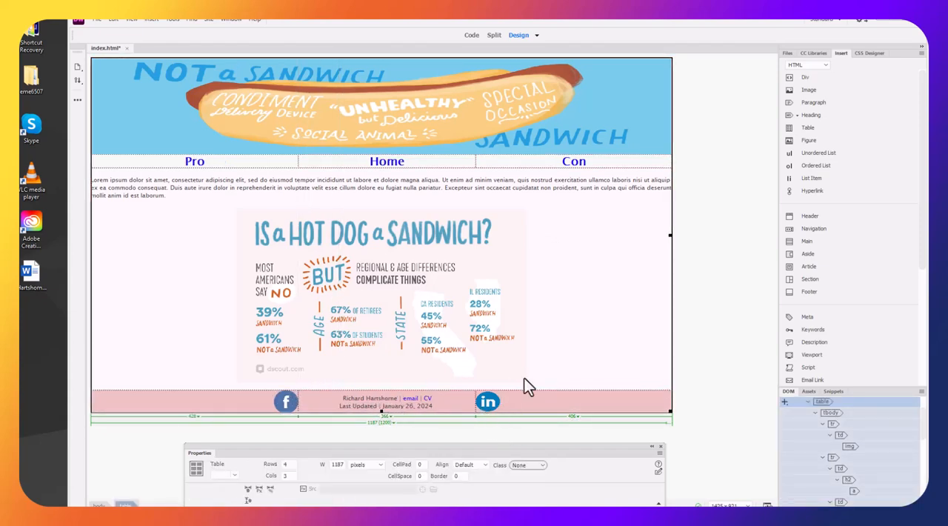
left_click(569, 374)
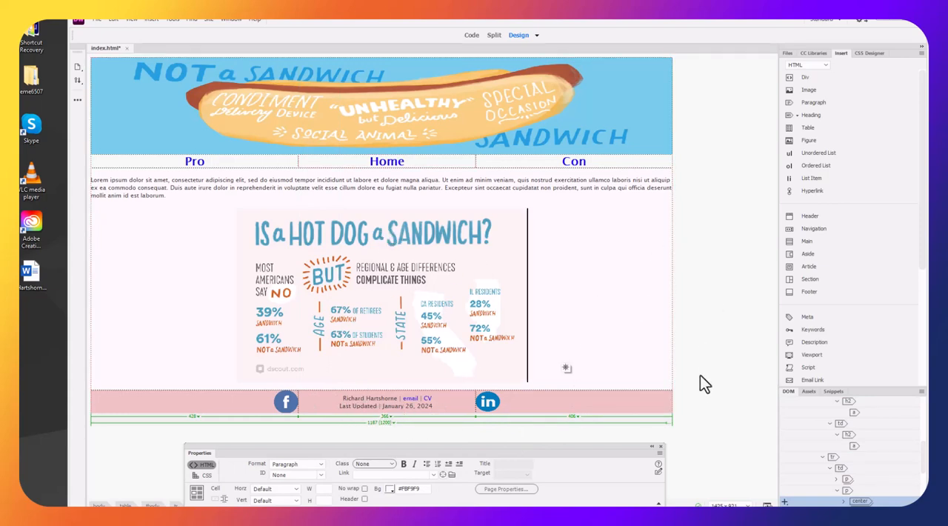
Select the whole table and set its alignment to Center
left_click(697, 403)
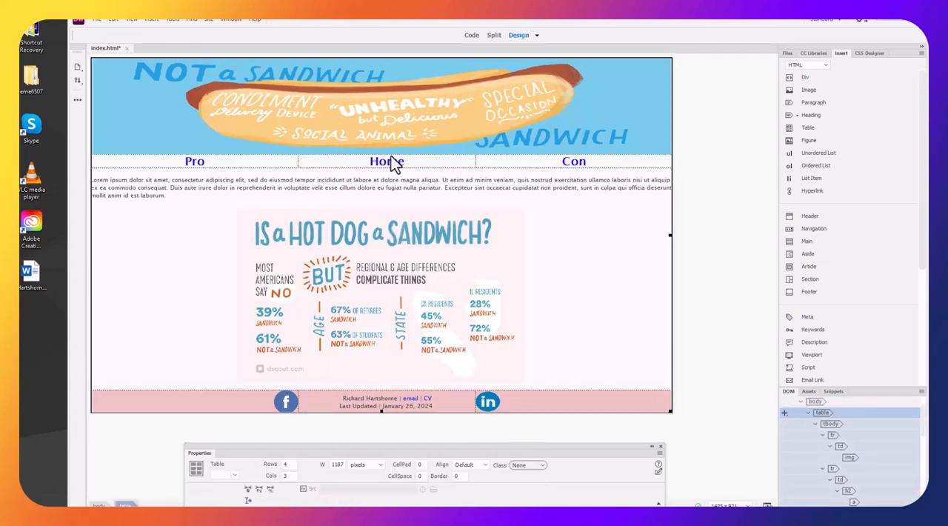
left_click_drag(488, 448, 477, 401)
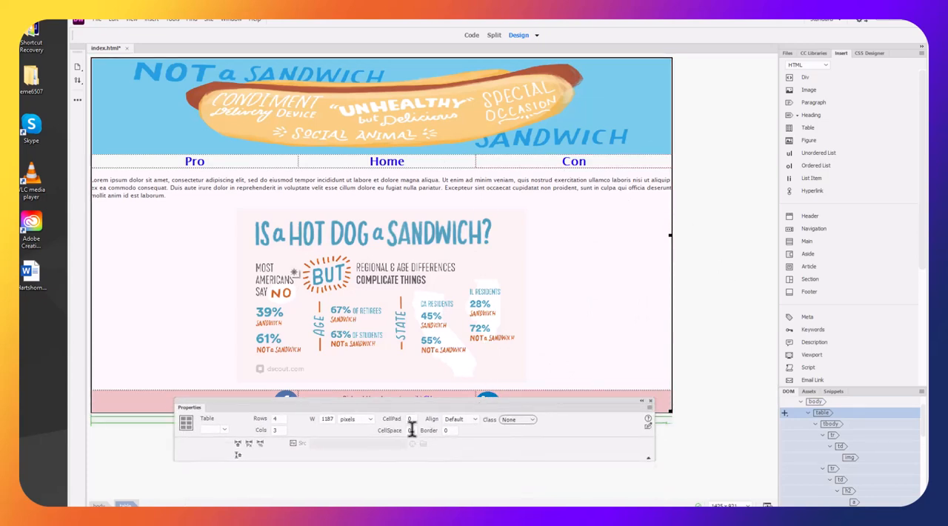
left_click(458, 420)
left_click(462, 442)
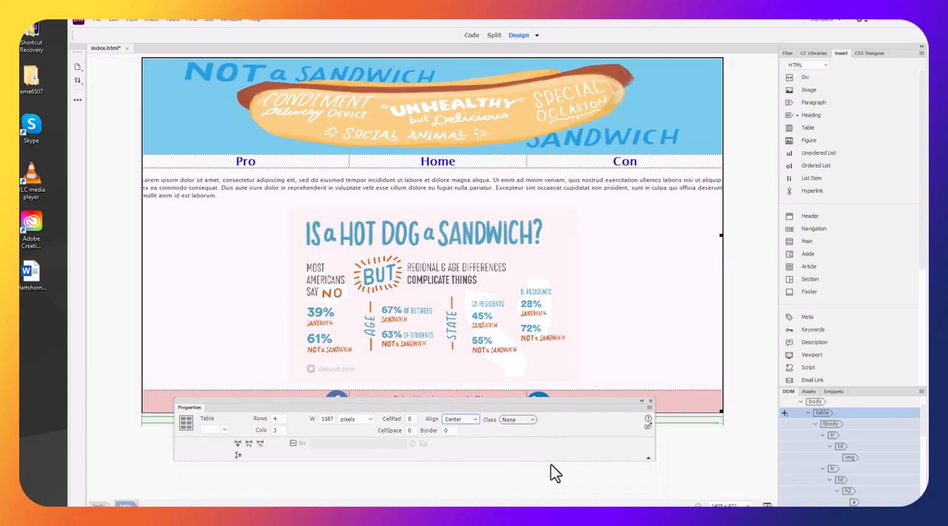
Deselect the table, save index.html, and move the Properties panel below the page footer
left_click(723, 460)
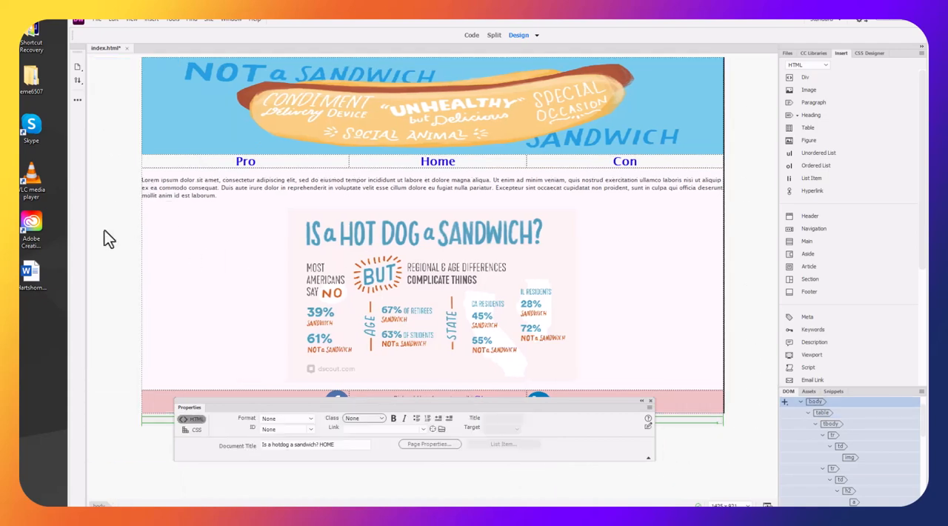
left_click(97, 18)
left_click(116, 86)
left_click_drag(584, 400, 607, 429)
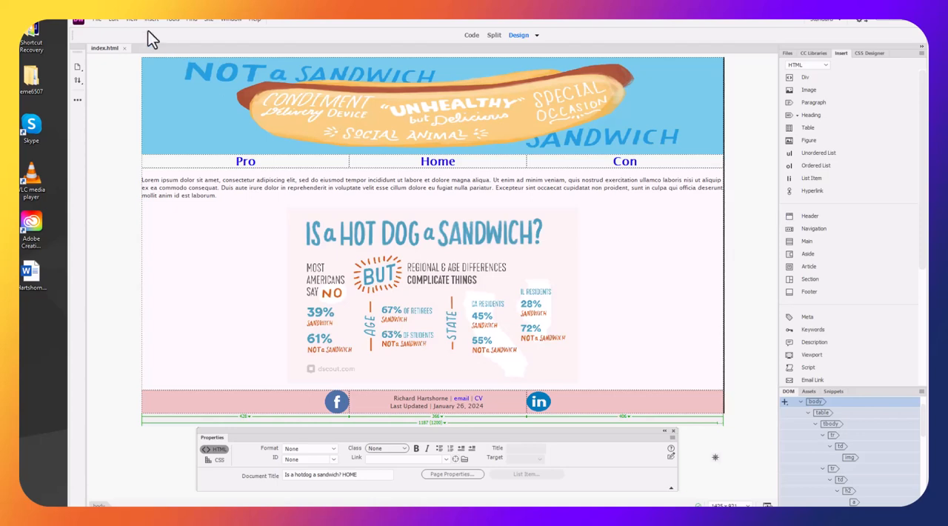
Save a copy of the home page as pro in the hotdog-debate folder
left_click(96, 19)
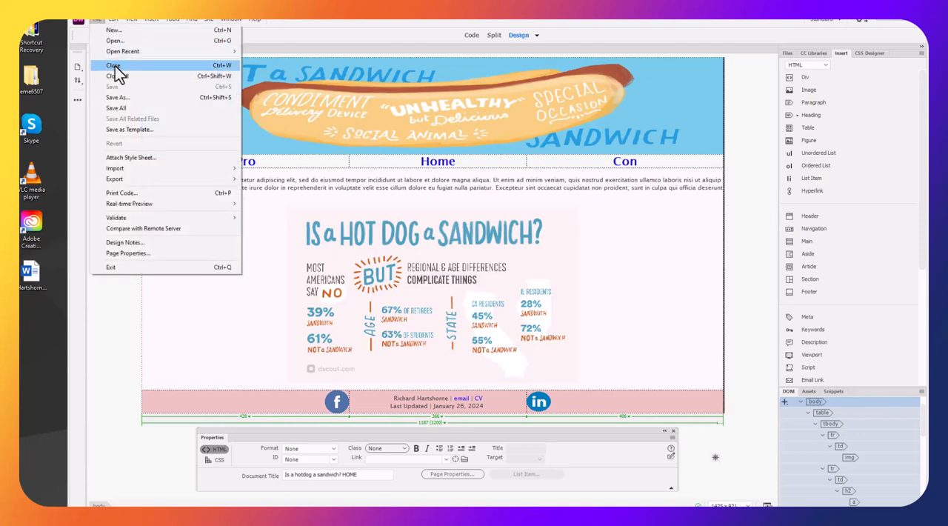
left_click(116, 100)
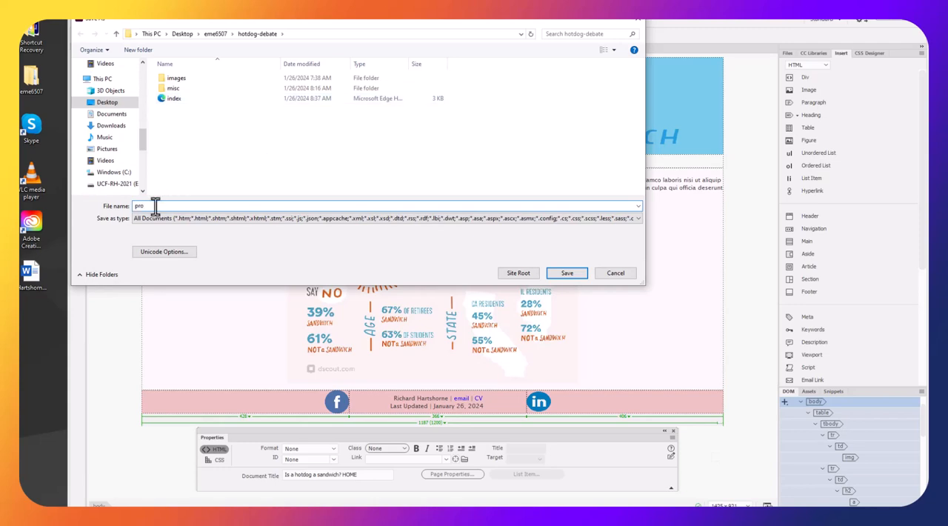
type("pro")
left_click(557, 277)
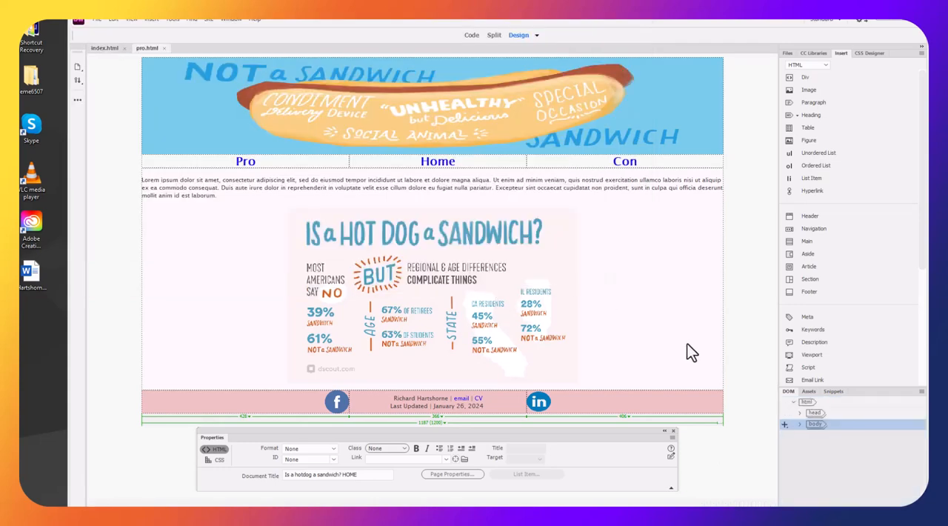
Insert pro-content-image from the images folder at the main infographic's spot on pro.html
left_click(491, 315)
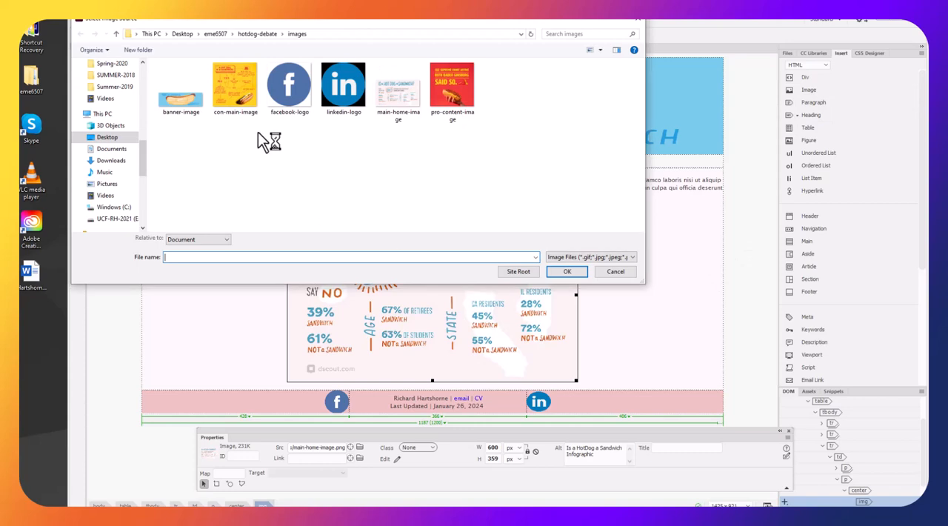
left_click(445, 92)
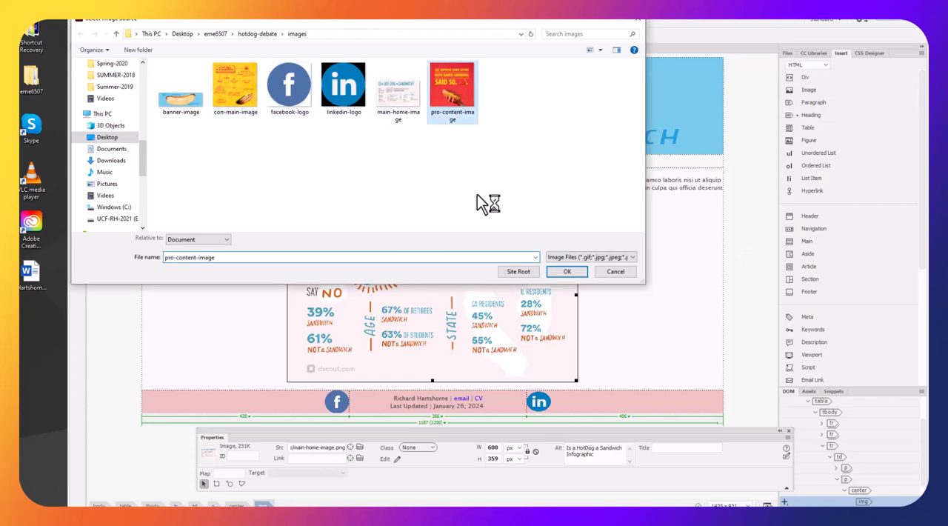
left_click(565, 272)
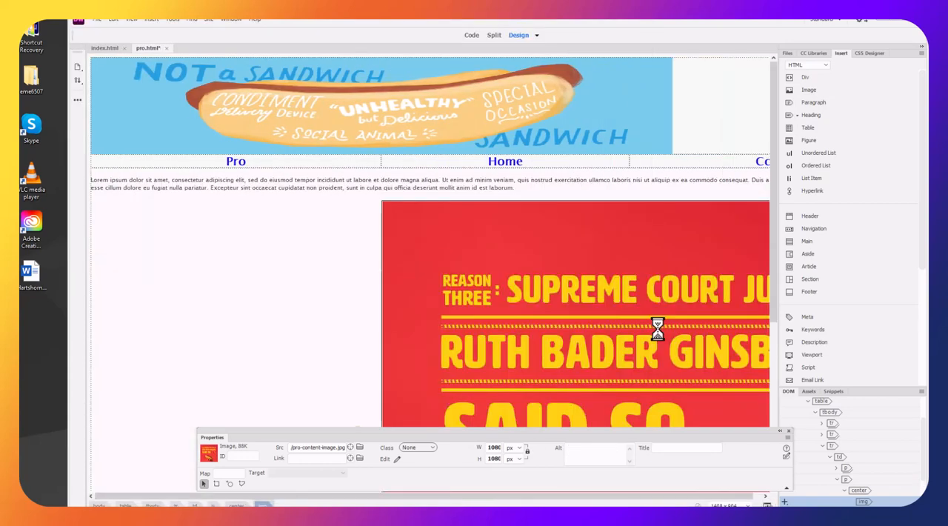
Set the width of the red pro-content image to 600 px with its proportions kept
double_click(657, 329)
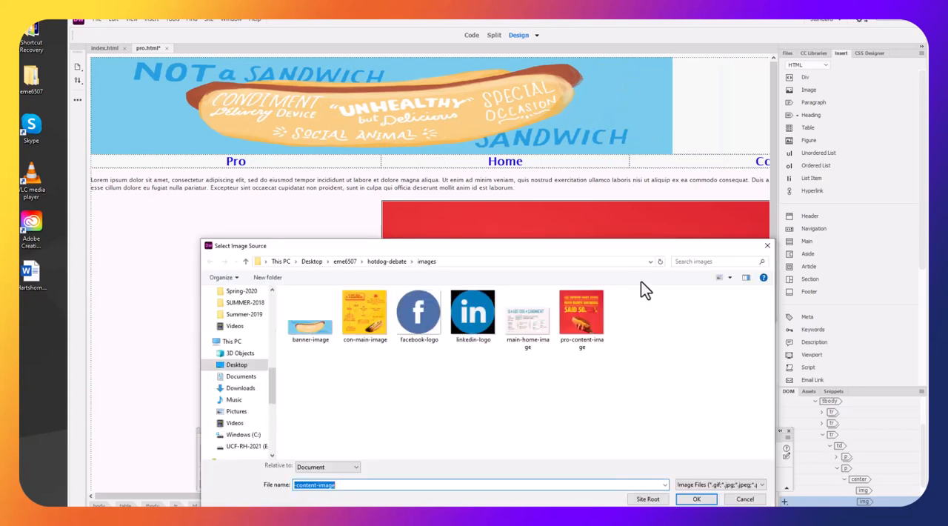
left_click(733, 499)
double_click(494, 447)
key("Return")
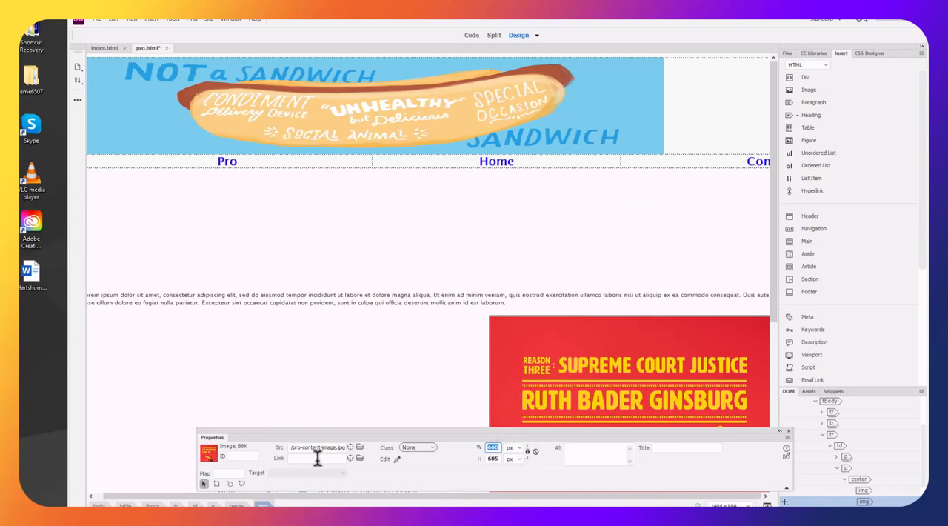
Delete the "Is a Hot Dog a Sandwich?" infographic from pro.html, leaving only the red pro-content image
left_click(303, 400)
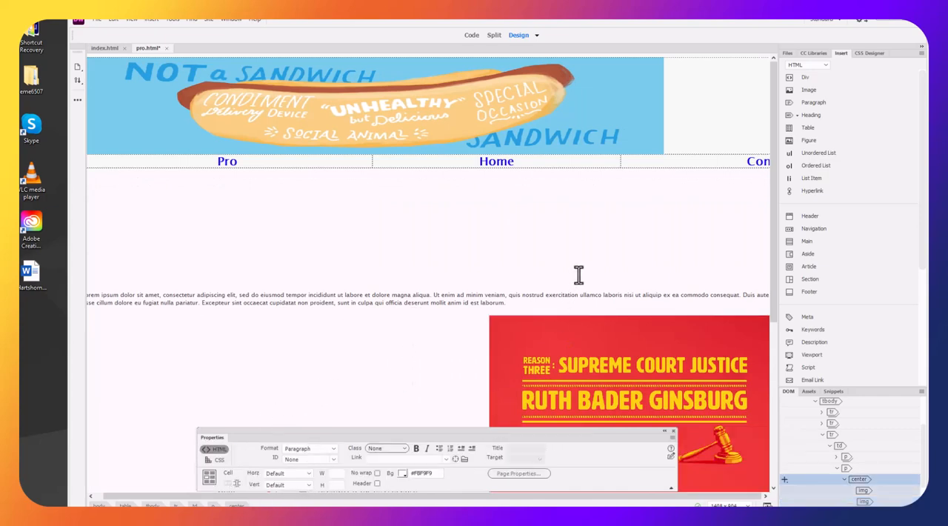
scroll(285, 365, "down", 5)
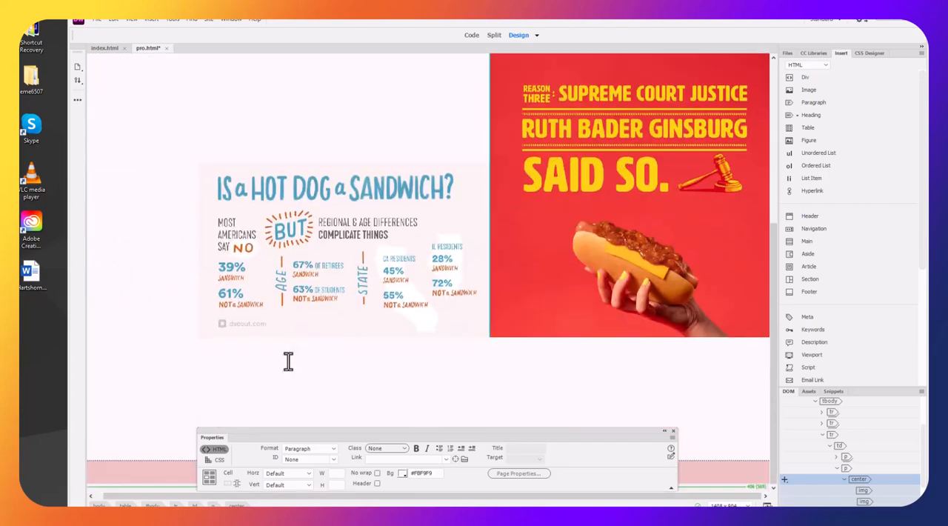
left_click(299, 275)
key("Delete")
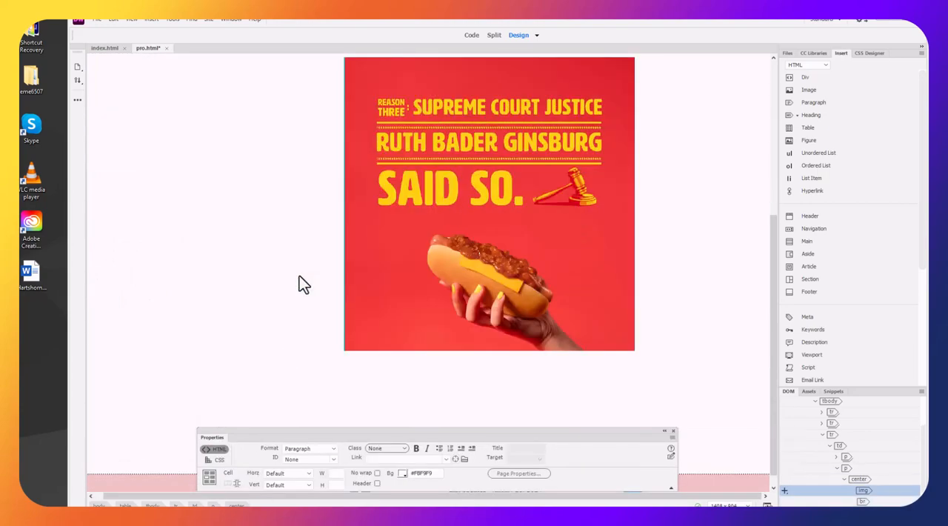
Resize the pro-content image freehand to about 526 by 449 px and dismiss the image source dialog
scroll(519, 326, "up", 1)
double_click(531, 359)
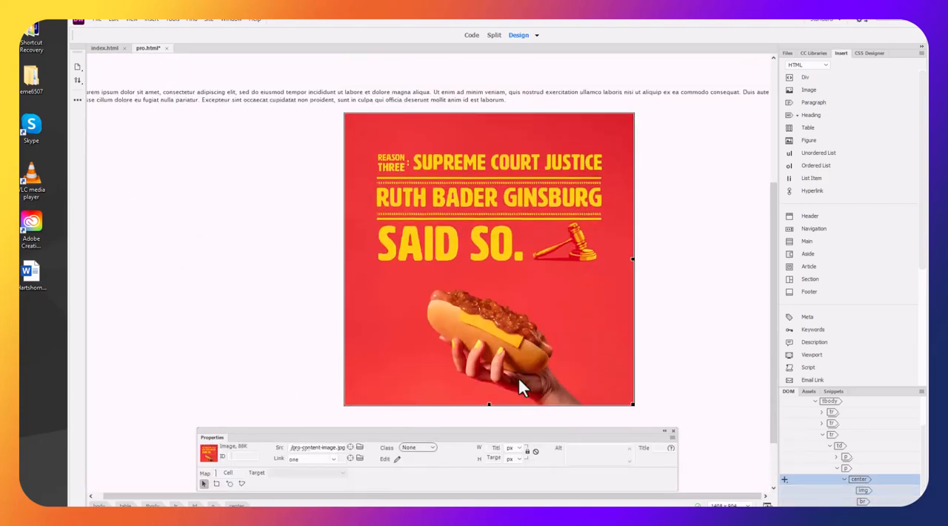
left_click_drag(601, 247, 566, 426)
left_click_drag(629, 401, 598, 330)
left_click(642, 383)
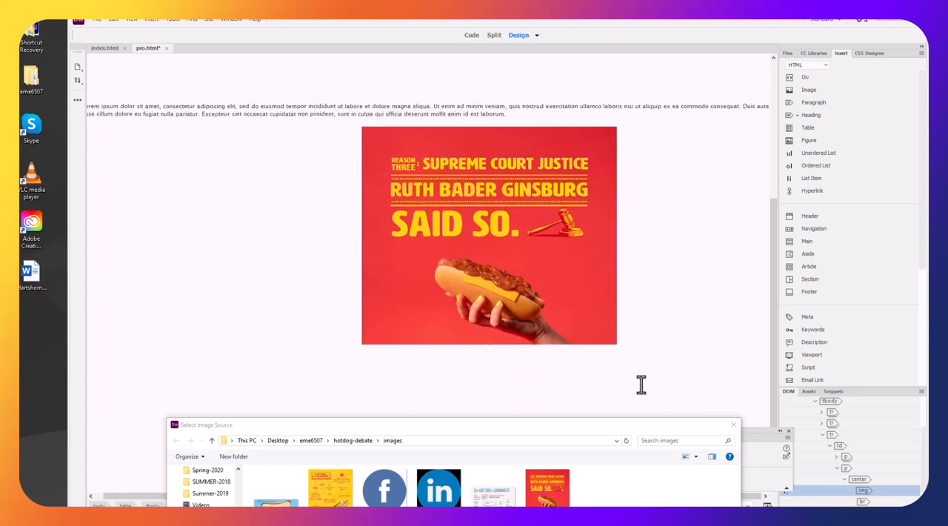
scroll(529, 387, "down", 2)
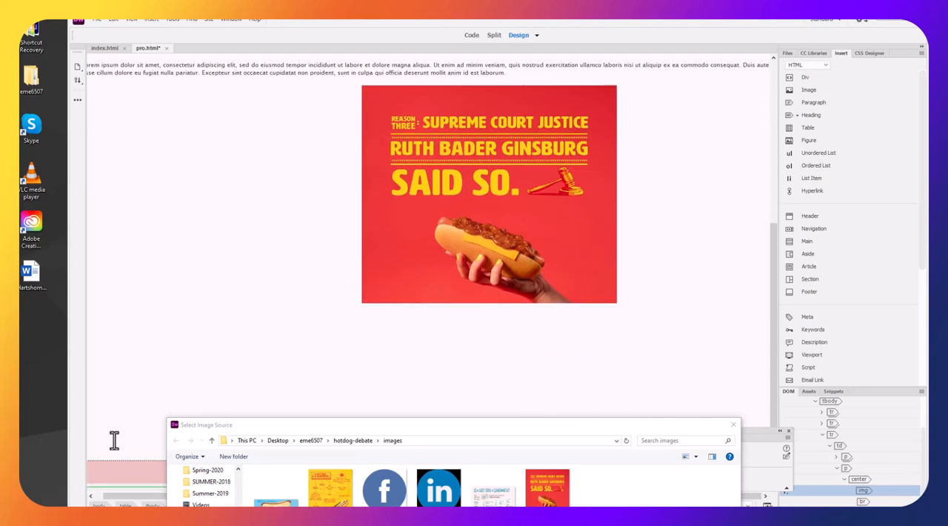
scroll(110, 341, "up", 3)
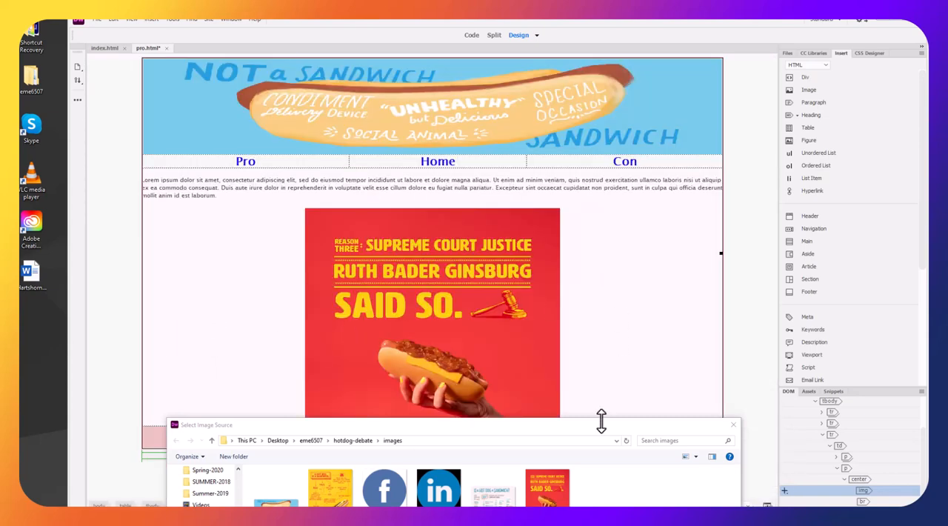
left_click_drag(611, 425, 607, 189)
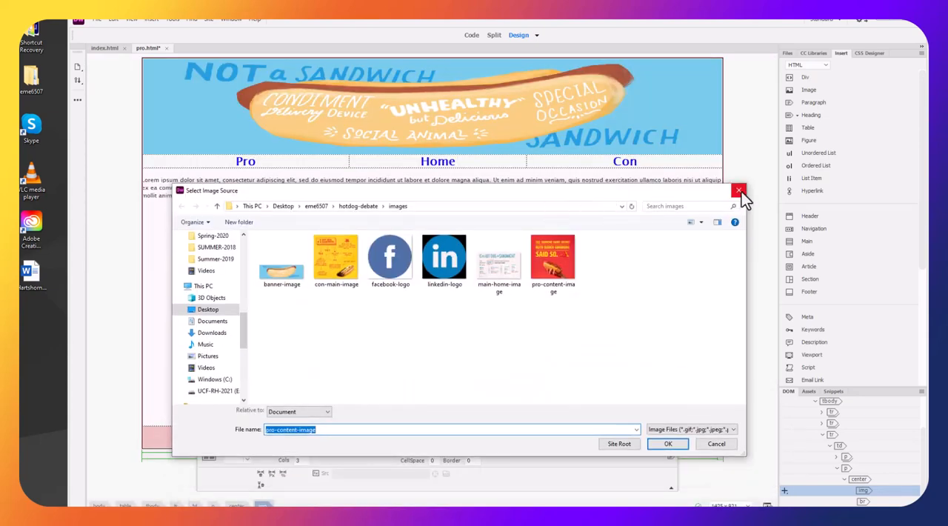
left_click(677, 447)
Give the pro-content image the alt text "Ruth Bader Ginsburg Opinion Image"
left_click(366, 343)
left_click(577, 448)
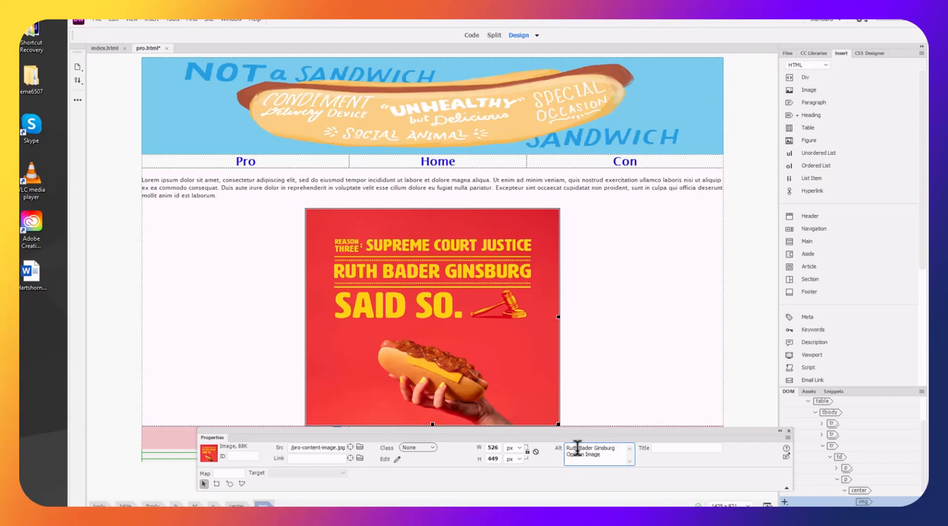
left_click(646, 348)
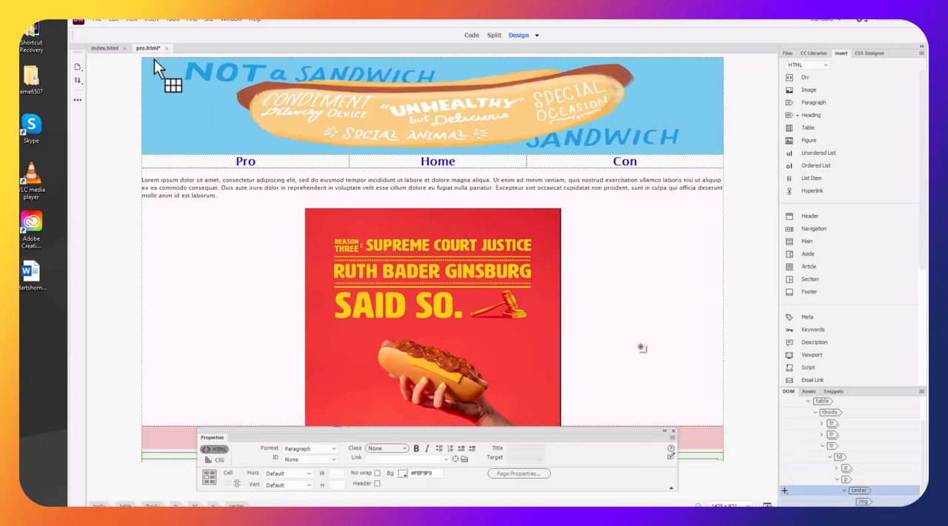
Save pro.html, add a blank paragraph below the image, and move the Properties panel clear of the footer
key("ctrl+s")
key("Return")
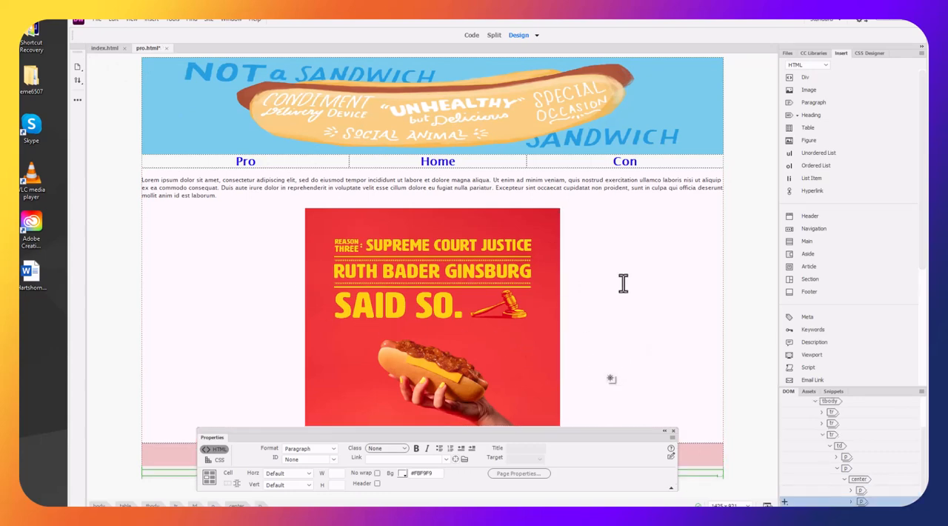
left_click_drag(591, 436, 609, 226)
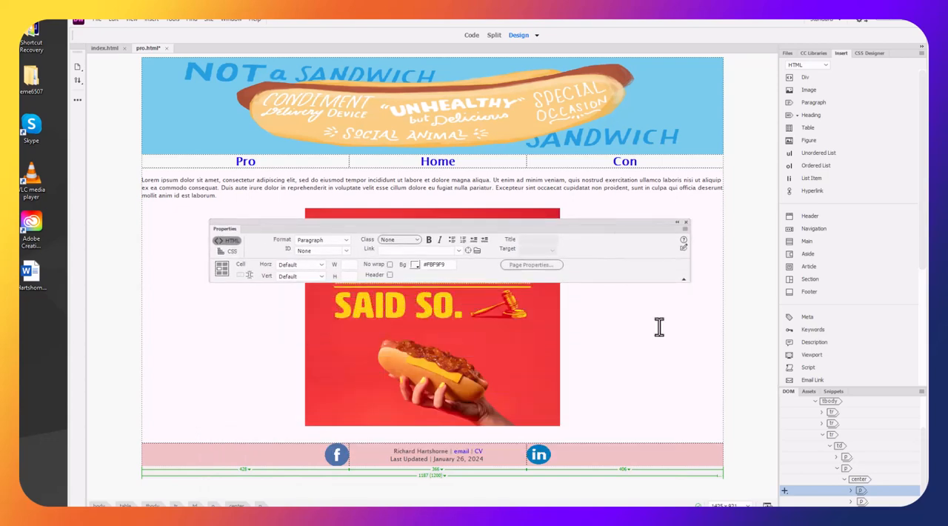
Show index.html, select the facebook.com address in the browser, close the Facebook and Lorem Ipsum tabs, and return to Dreamweaver
left_click(118, 49)
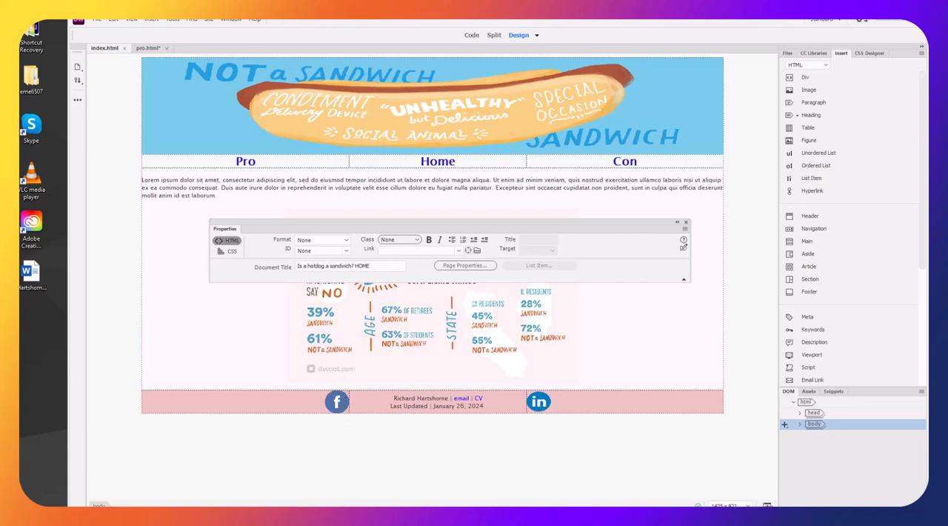
key("alt+Tab")
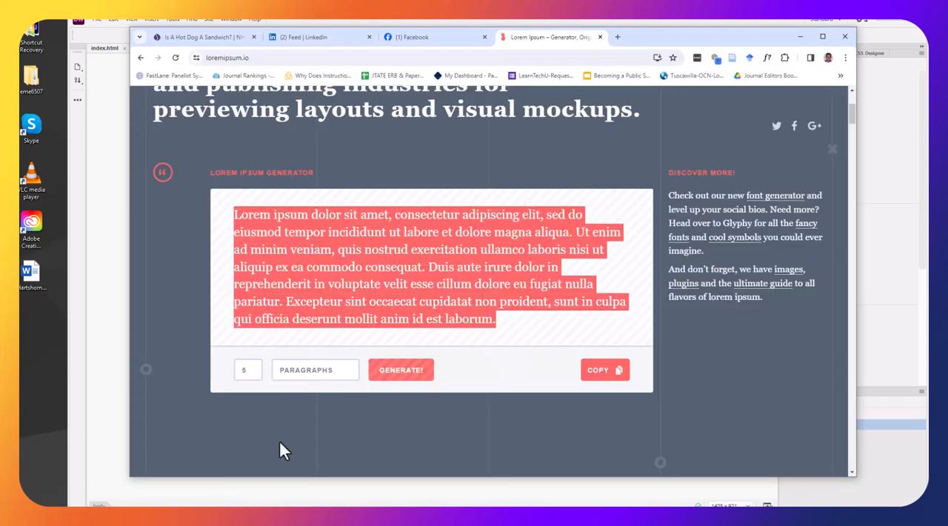
left_click(413, 39)
left_click(388, 57)
key("ctrl+c")
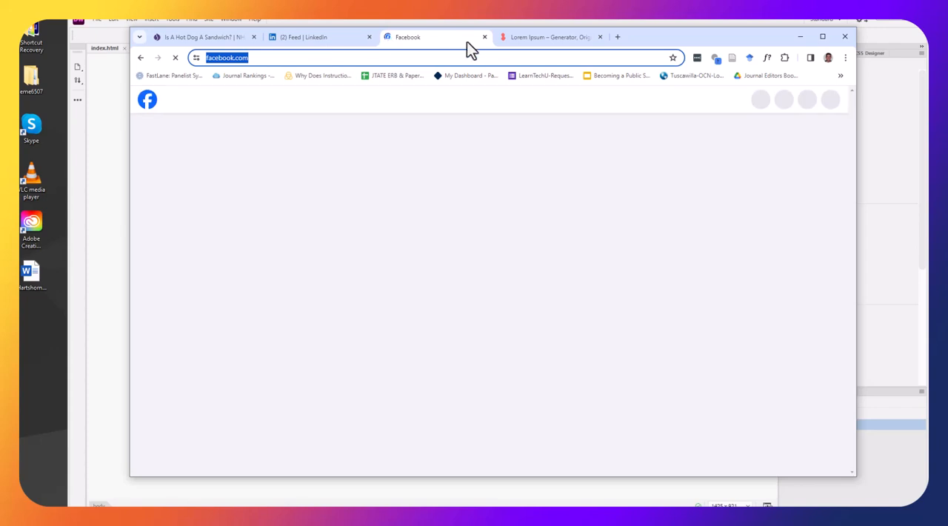
key("ctrl+w")
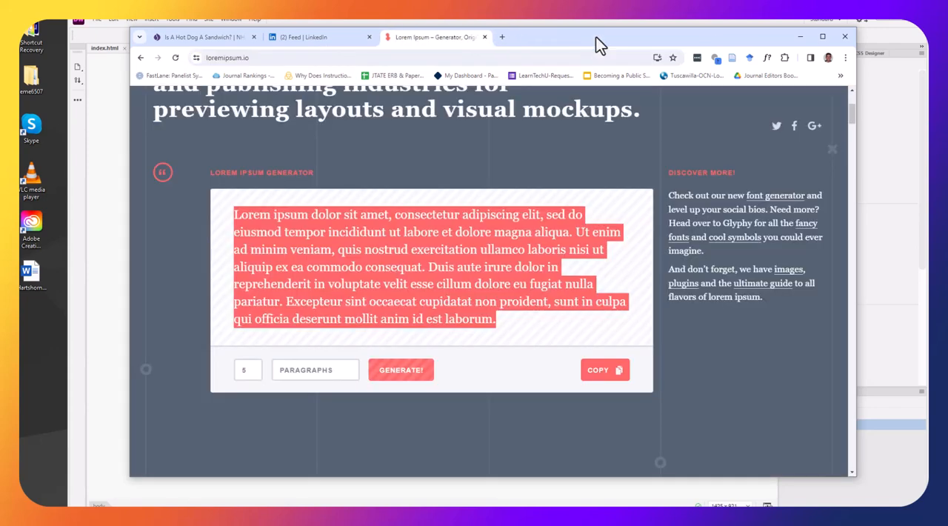
key("ctrl+w")
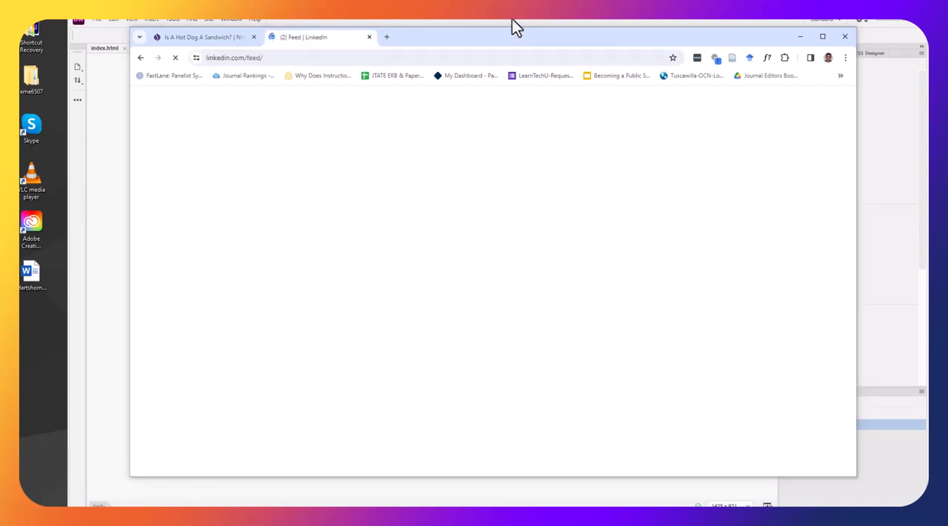
left_click(511, 18)
Select the Facebook logo in the index.html footer and draw a circular hotspot over it
left_click(345, 406)
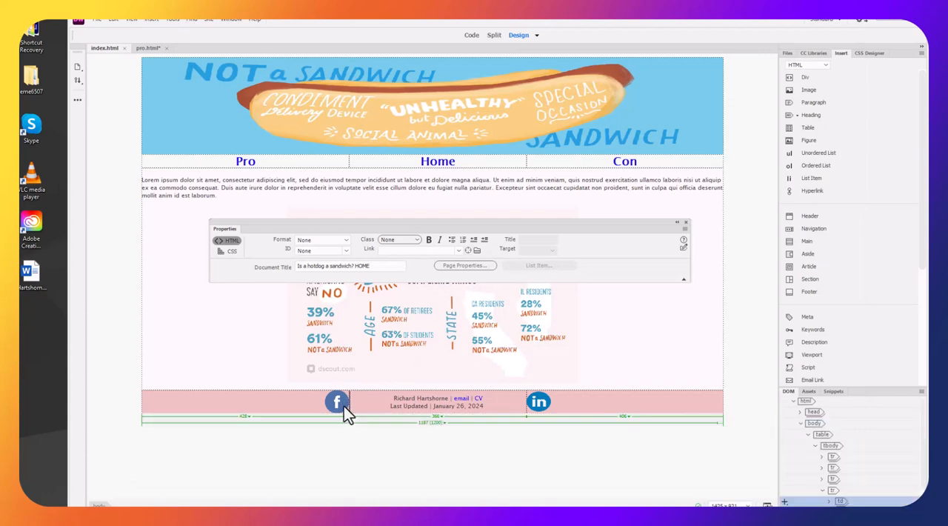
left_click(336, 402)
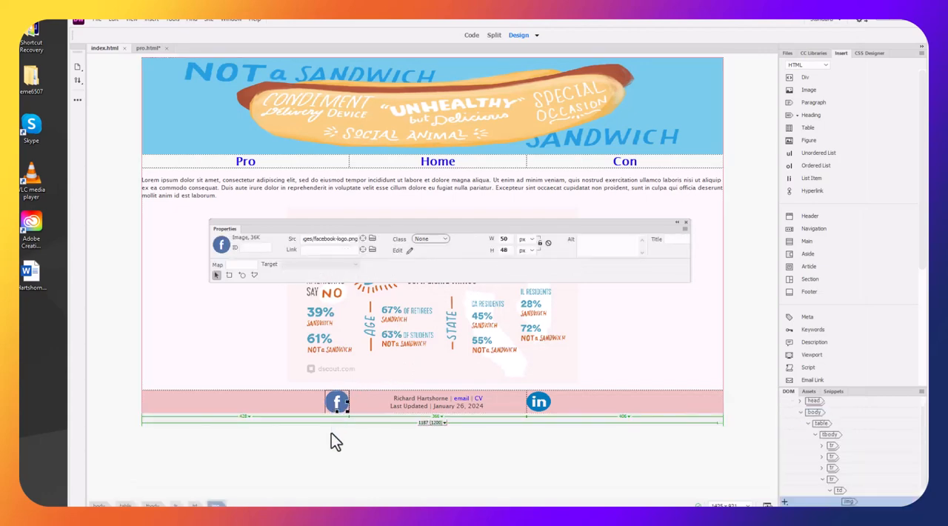
left_click(242, 276)
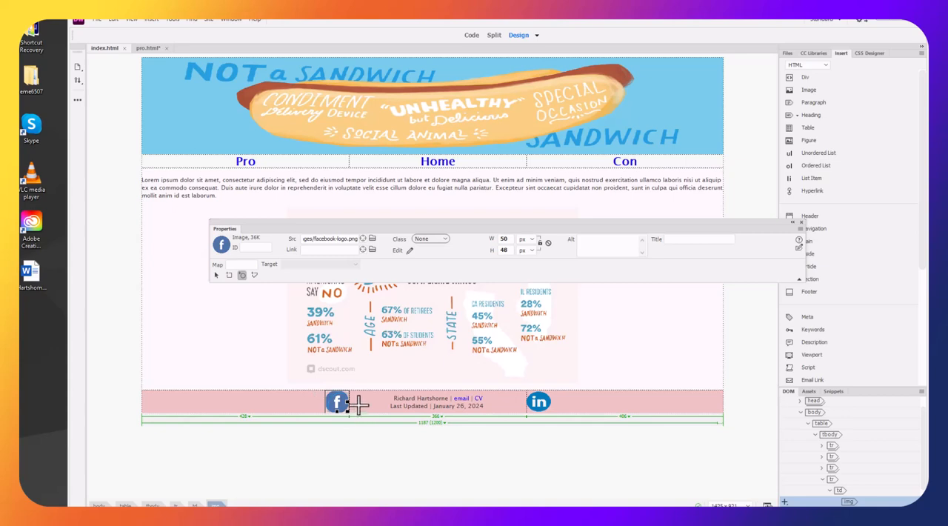
left_click_drag(348, 402, 330, 401)
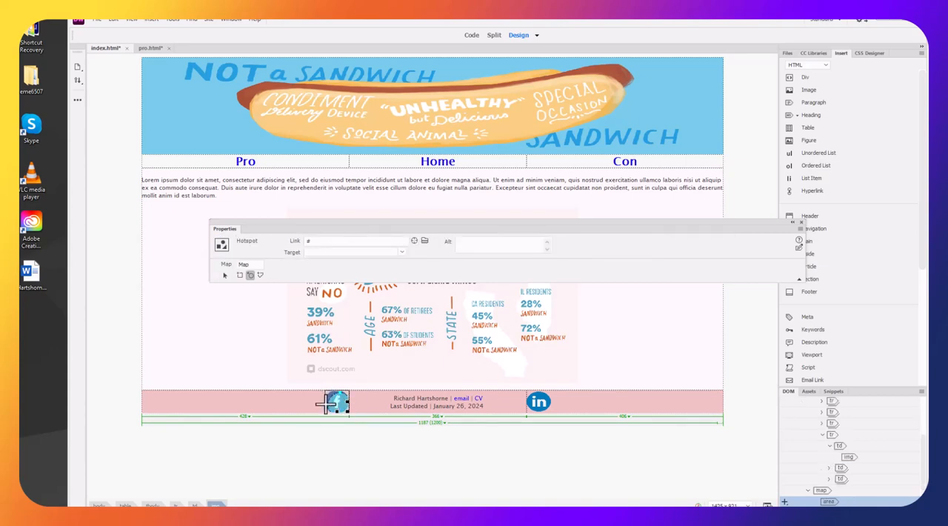
Draw more circular hotspots over the Facebook logo to cover it fully, and select the first one with the pointer hotspot tool
left_click_drag(326, 406, 334, 401)
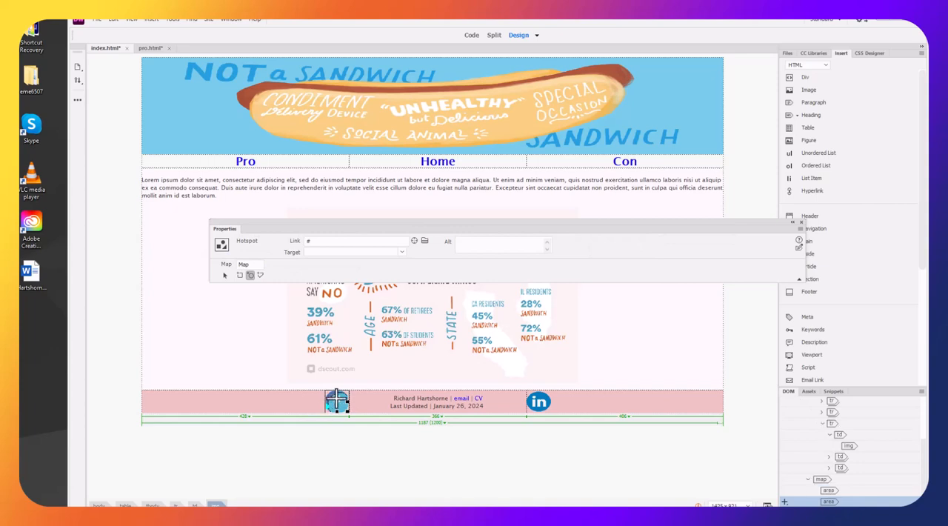
left_click(338, 392)
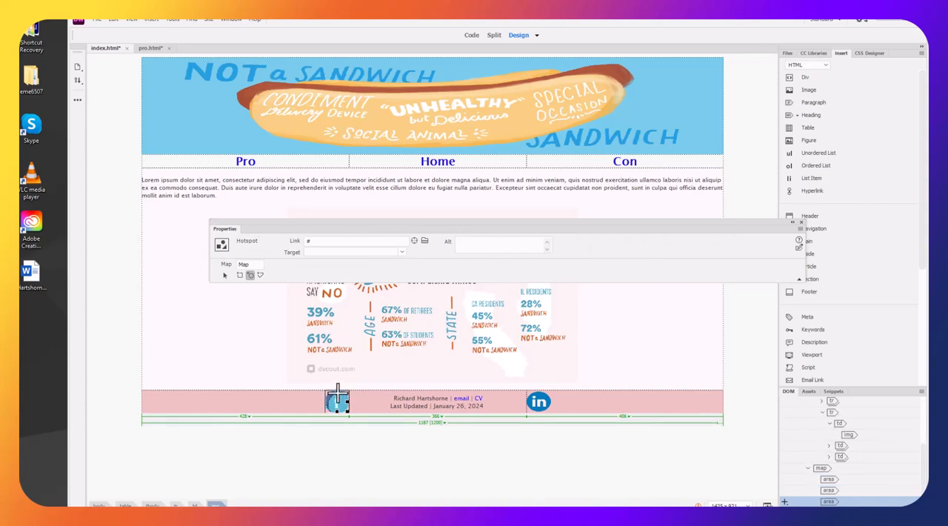
left_click_drag(331, 389, 335, 398)
left_click(335, 400)
left_click(226, 275)
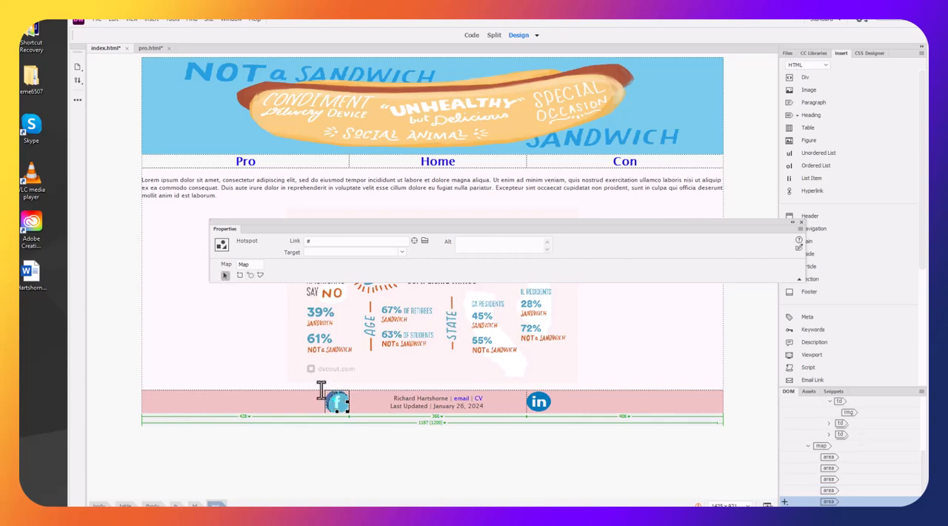
left_click(338, 402)
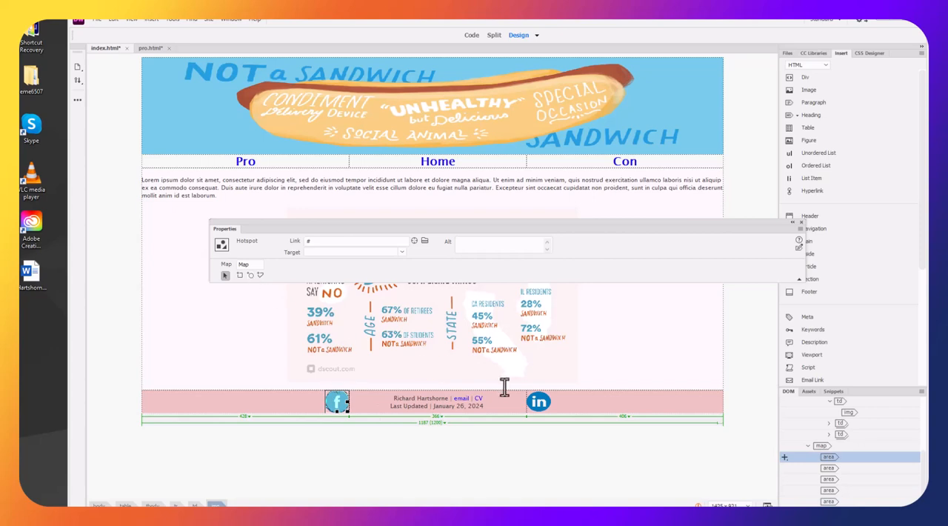
left_click(543, 404)
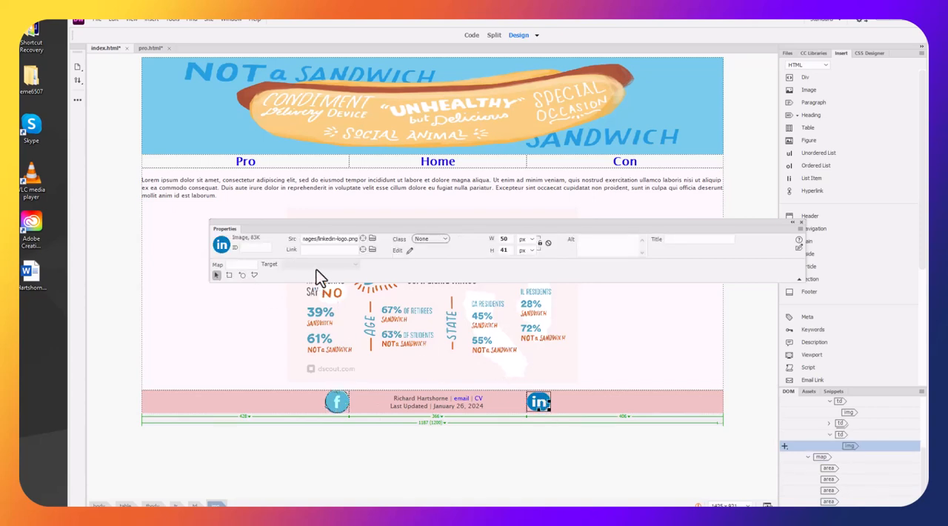
left_click(338, 404)
double_click(317, 241)
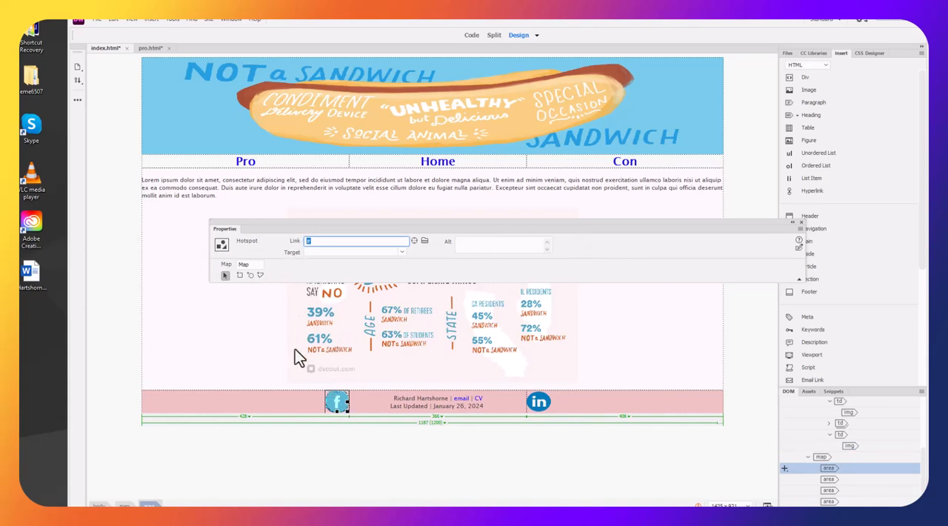
key("ctrl+v")
left_click(400, 252)
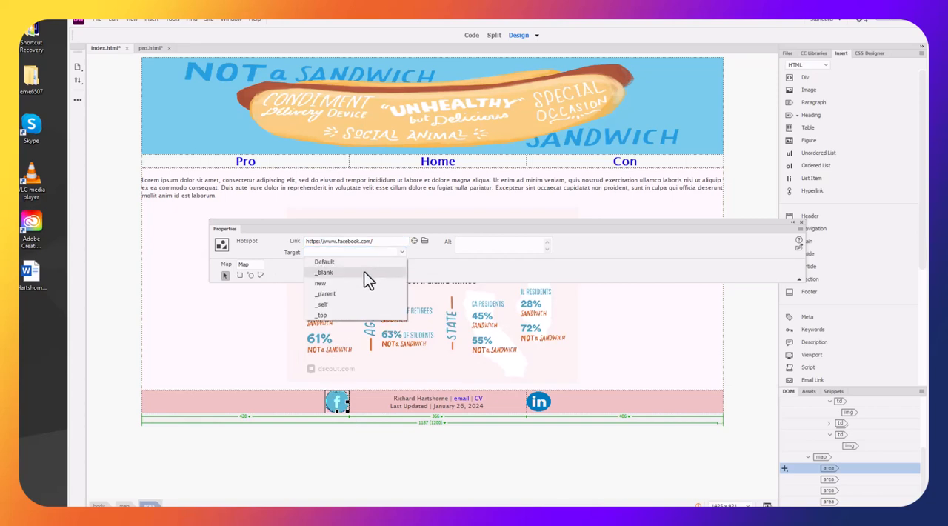
left_click(364, 272)
left_click(366, 445)
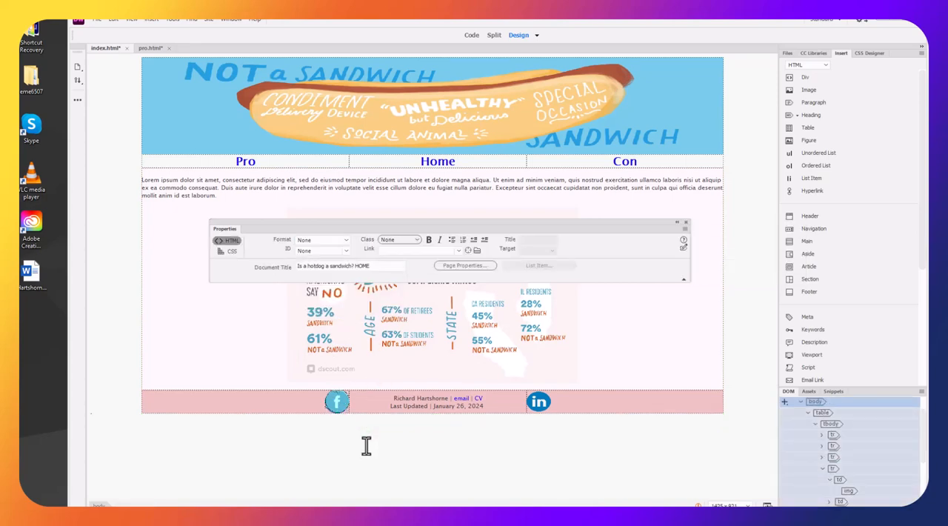
Select the footer's LinkedIn logo, copy the linkedin.com/feed/ address from the browser, close the LinkedIn tab, and return to Dreamweaver
left_click(537, 402)
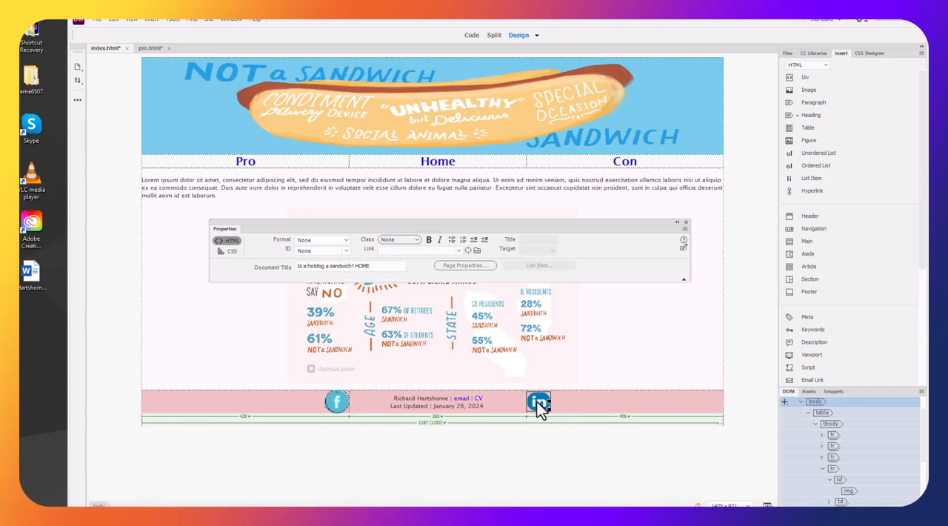
key("alt+Tab")
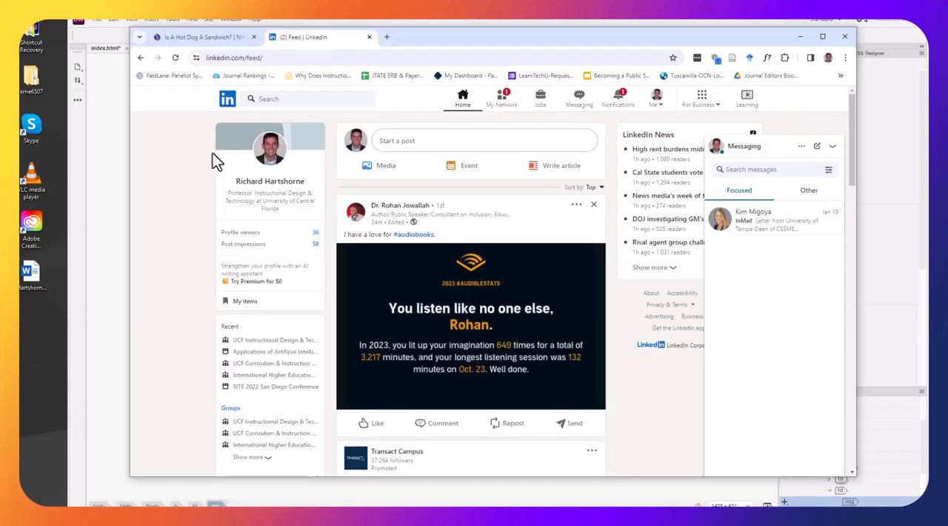
left_click(277, 57)
key("ctrl+c")
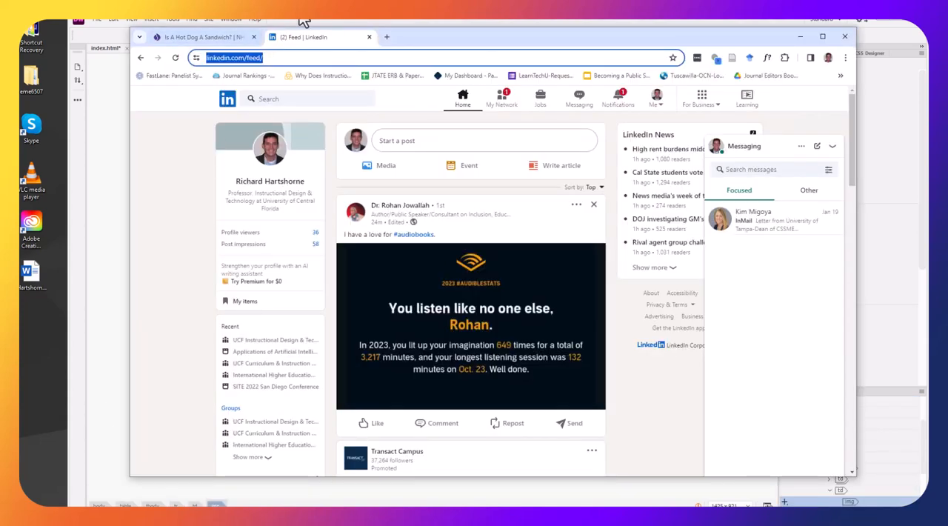
left_click(369, 37)
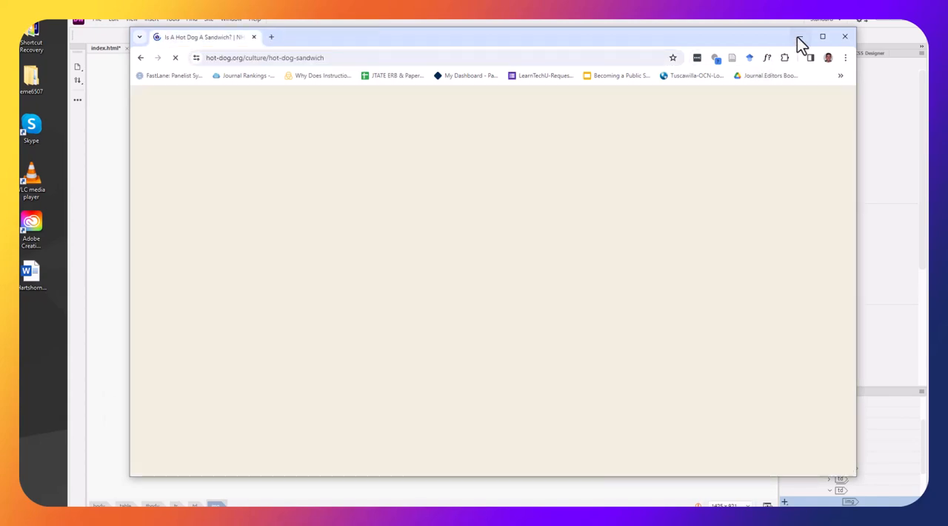
left_click(799, 36)
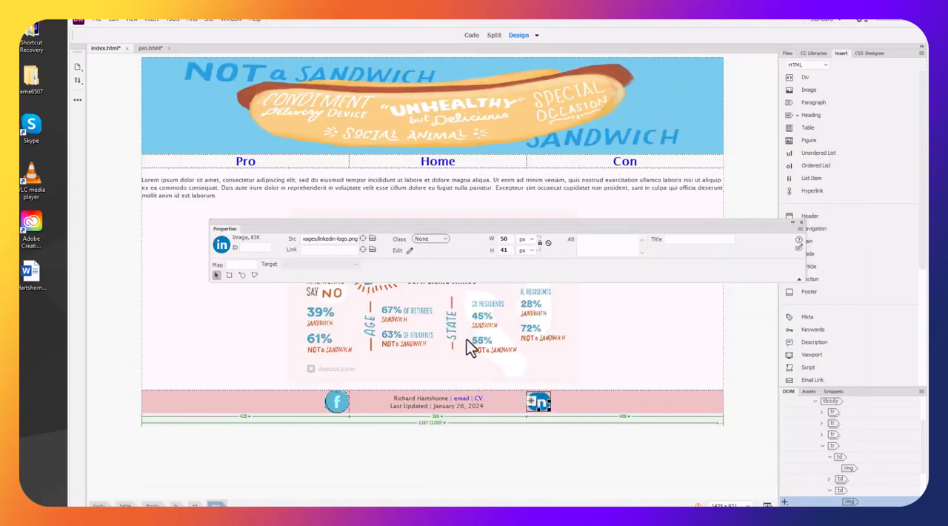
left_click(309, 250)
key("ctrl+v")
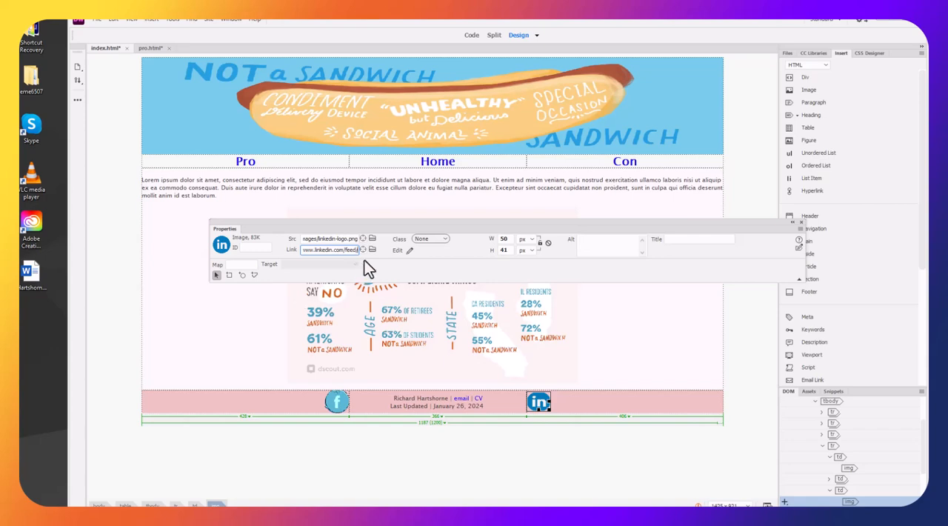
left_click(326, 262)
left_click(354, 264)
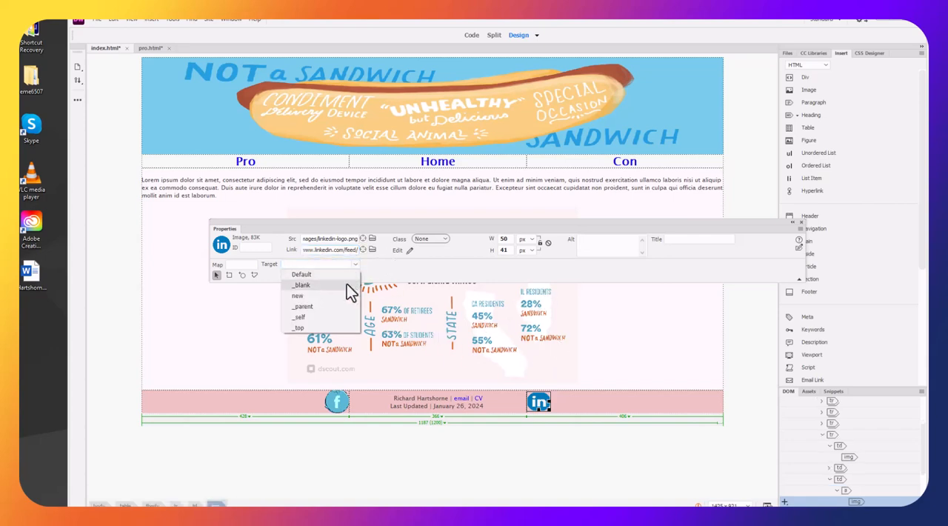
left_click(337, 285)
left_click(250, 382)
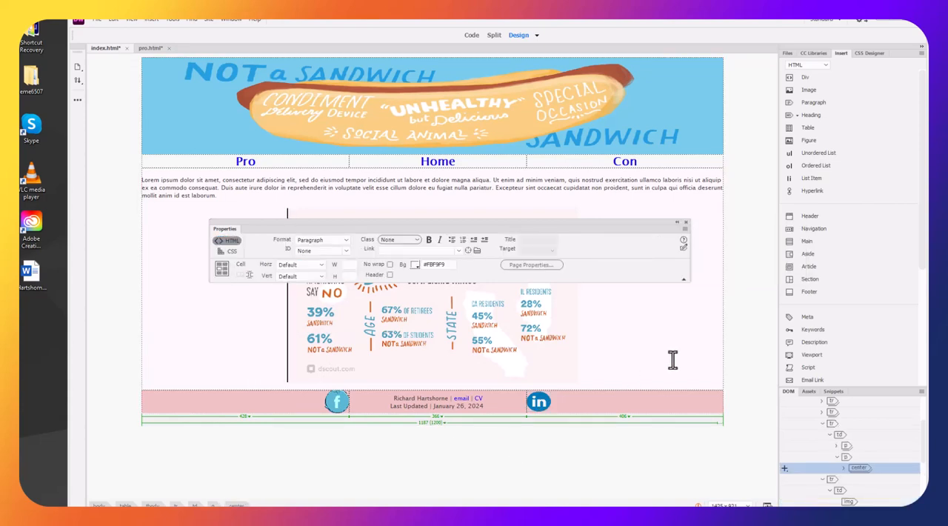
Try to copy the footer cells of index.html over the footer cells of pro.html
left_click_drag(573, 399, 304, 406)
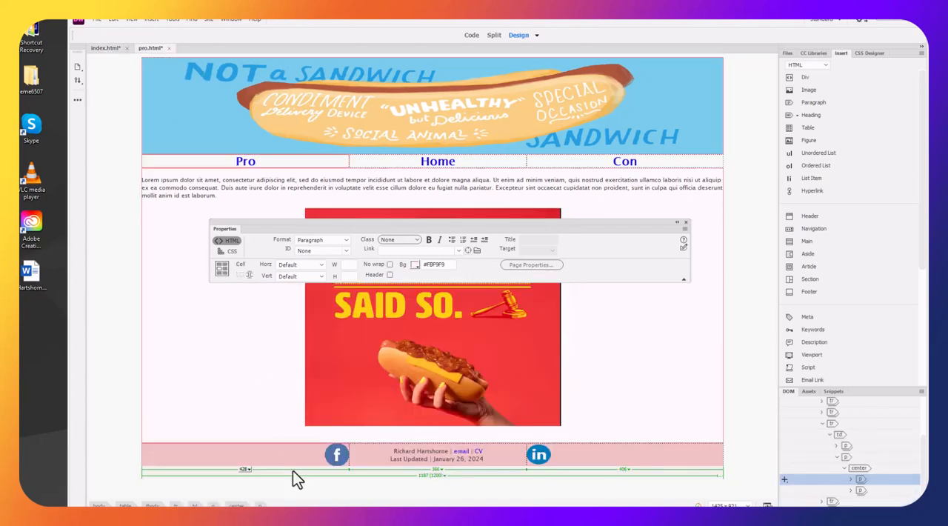
left_click_drag(243, 454, 576, 455)
key("ctrl+v")
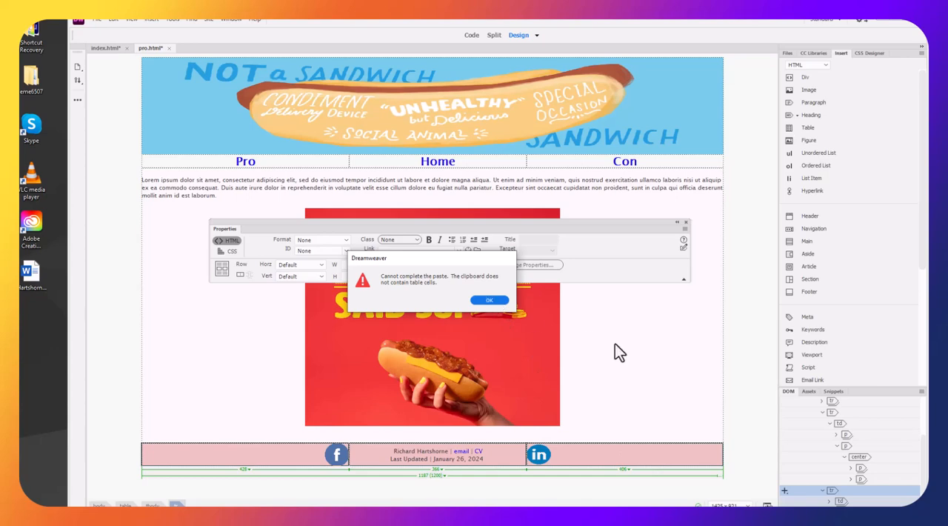
left_click(489, 300)
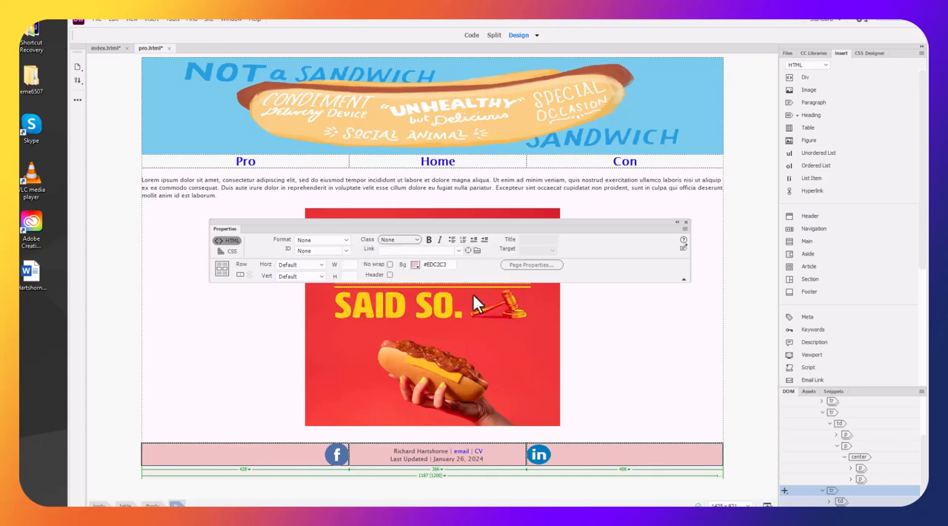
Replace the Facebook logo in the pro.html footer with the hotspot-linked Facebook logo copied from index.html
left_click(105, 48)
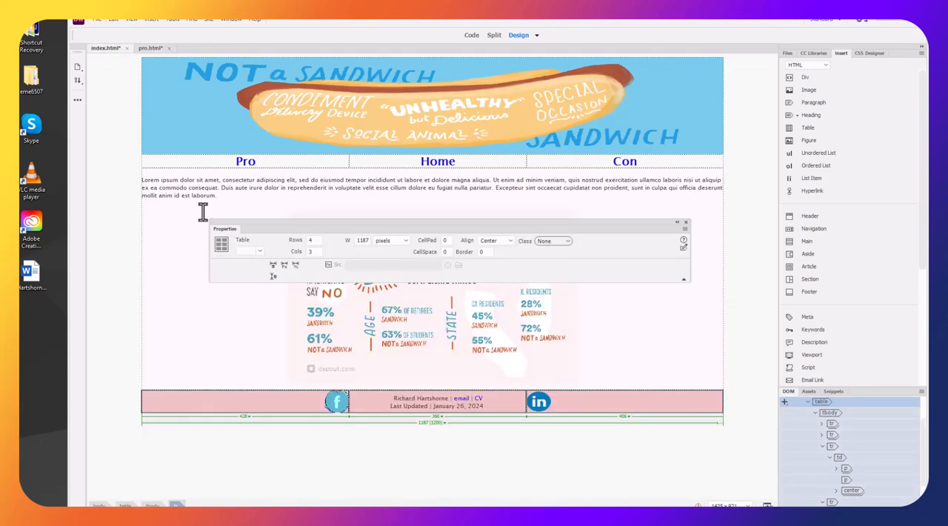
left_click(338, 406)
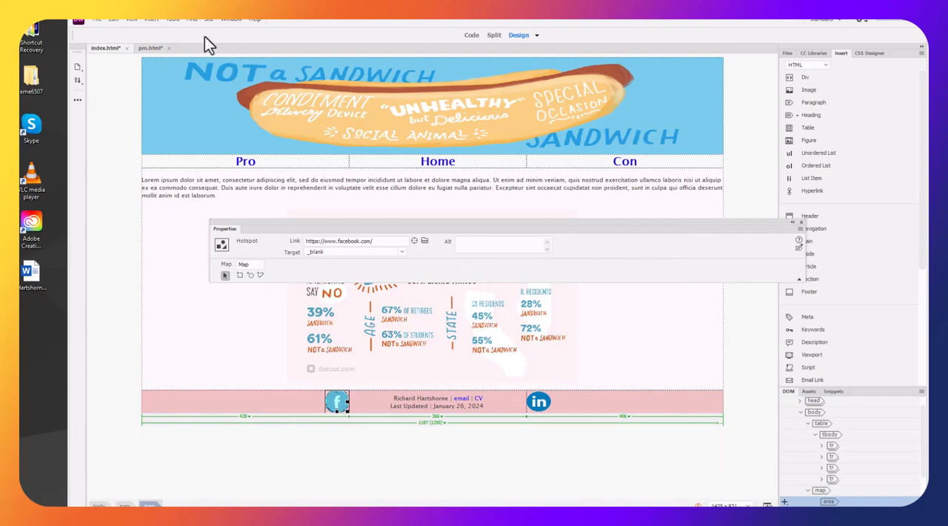
left_click(152, 48)
left_click(339, 482)
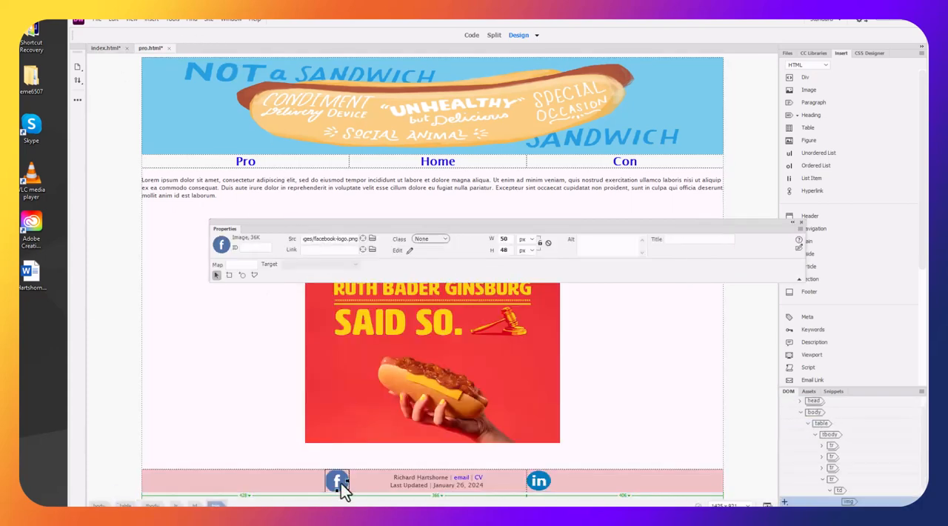
Replace the LinkedIn logo in the pro.html footer with the linked one copied from index.html, and save both pages
left_click(103, 47)
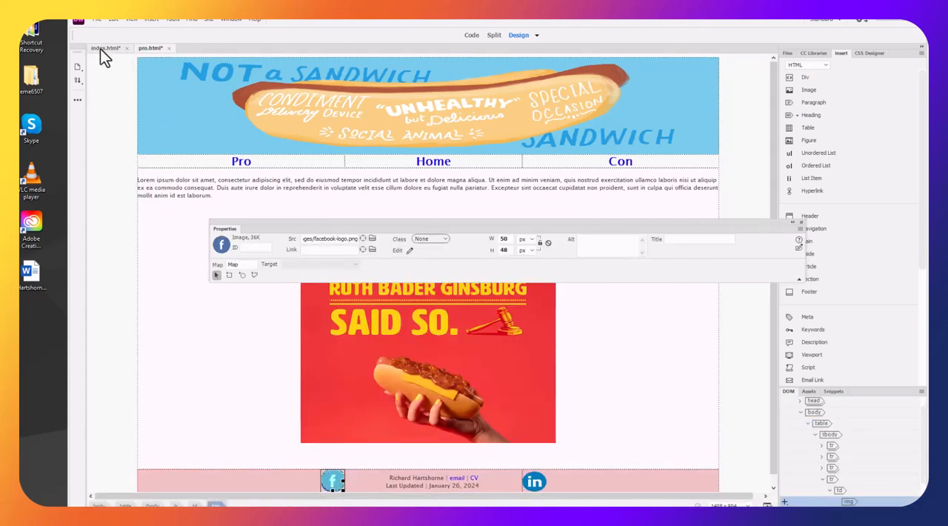
left_click(539, 403)
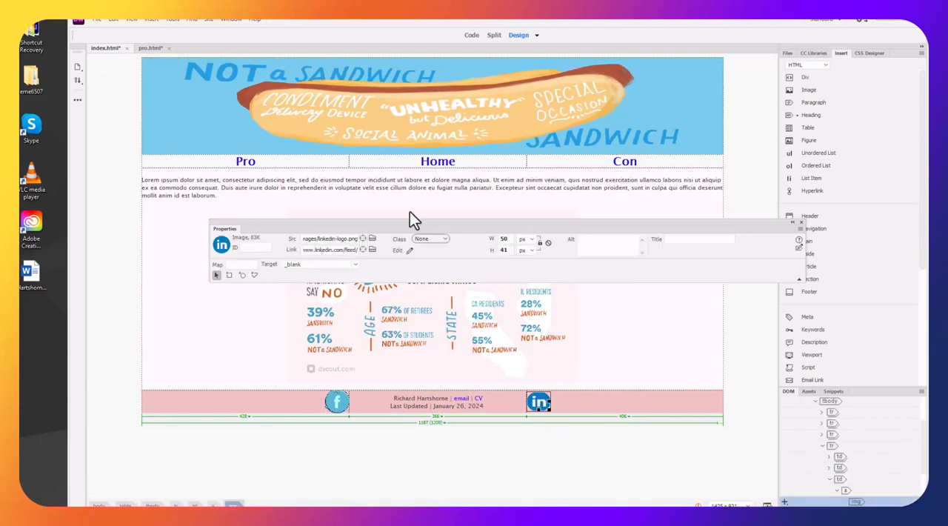
left_click(145, 46)
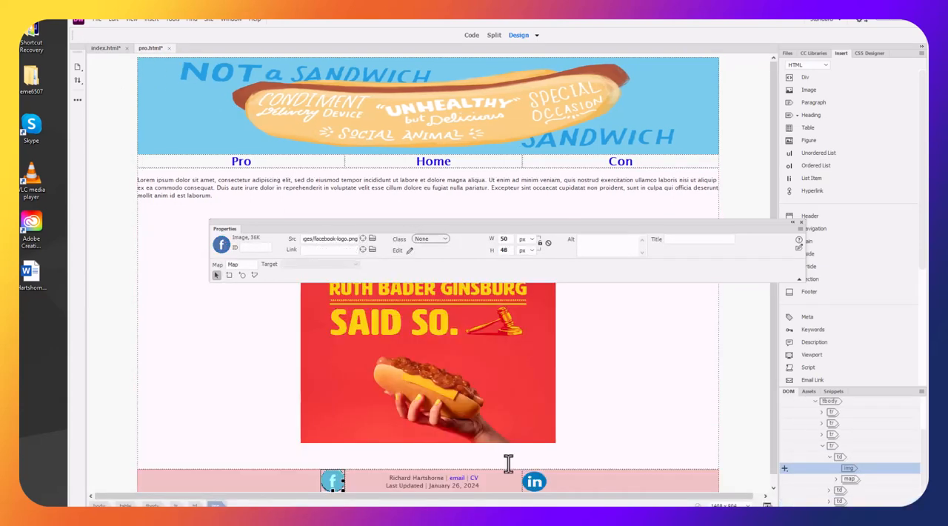
left_click(533, 481)
left_click(603, 472)
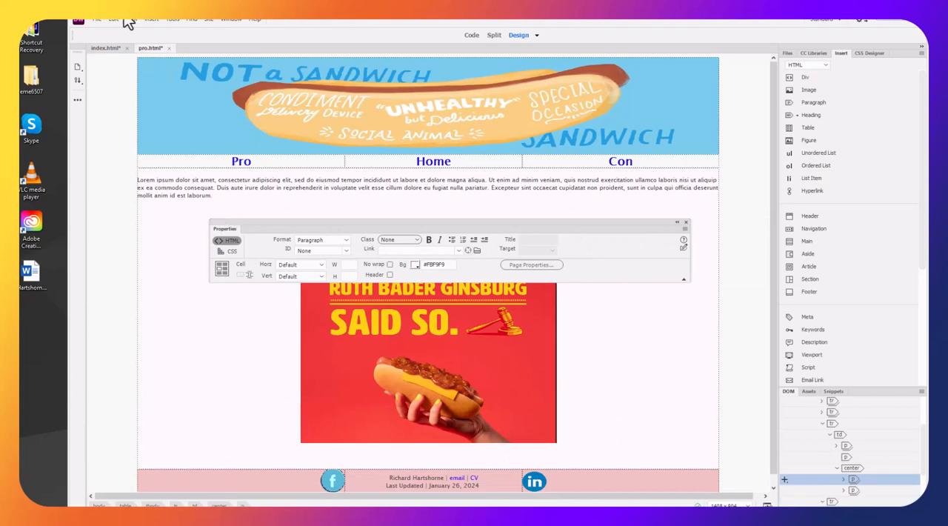
left_click(104, 49)
key("ctrl+s")
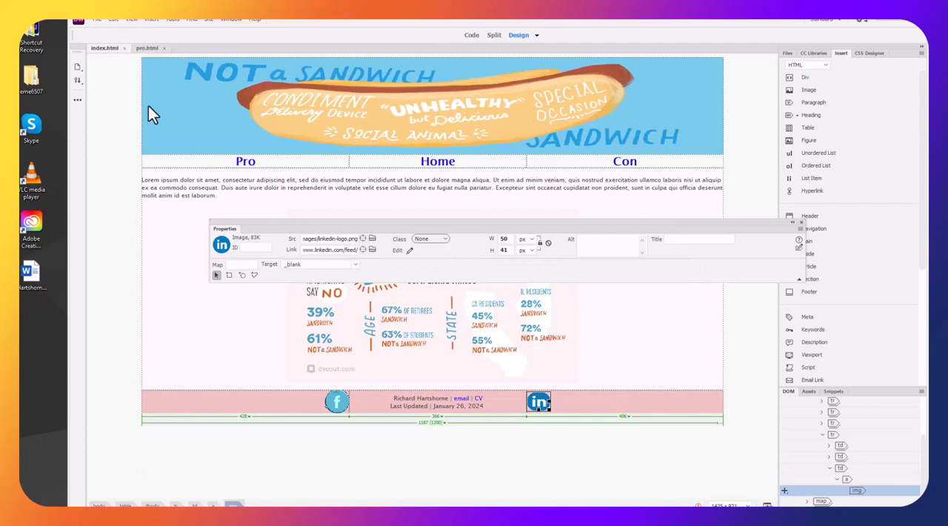
Show pro.html and move the Properties panel up over the banner, clear of the content image
left_click(148, 49)
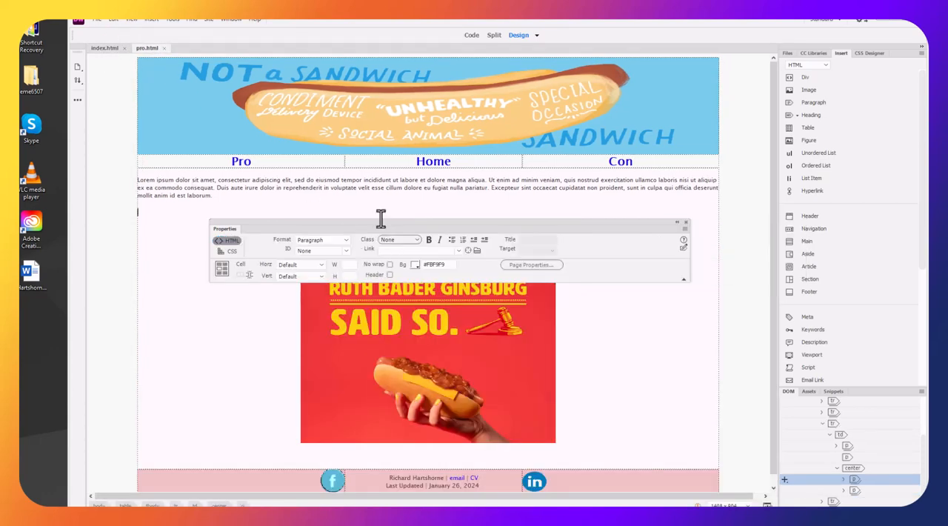
left_click_drag(374, 221, 369, 92)
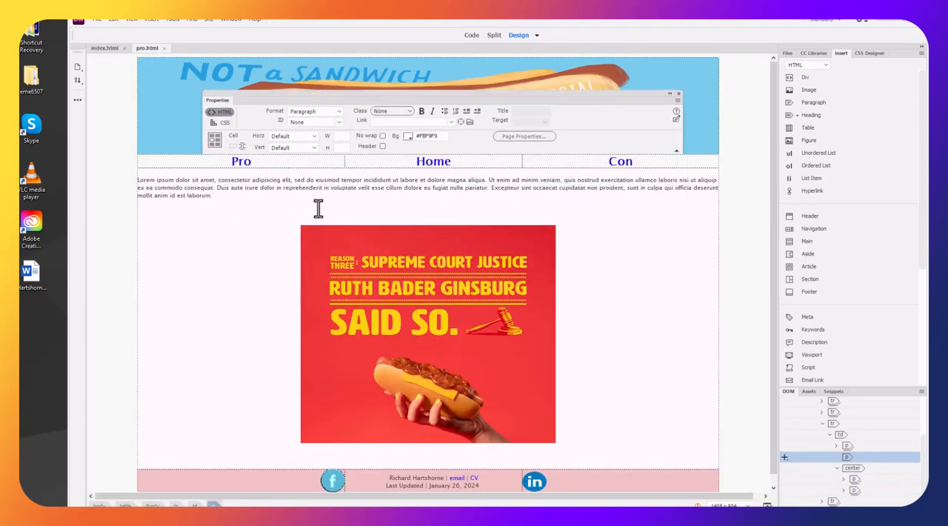
left_click_drag(337, 206, 339, 204)
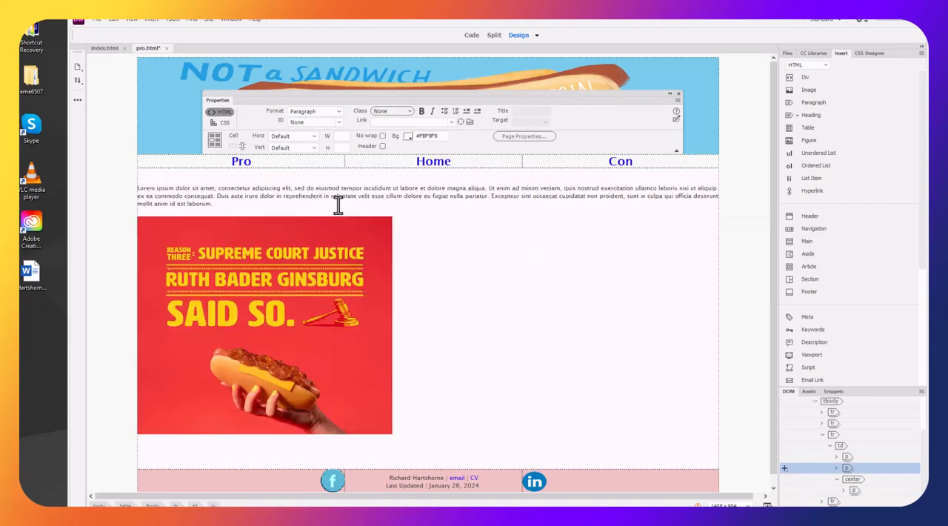
left_click(113, 18)
left_click(119, 27)
Delete the blank paragraphs above and below the content image on pro.html, and save the page
left_click(235, 195)
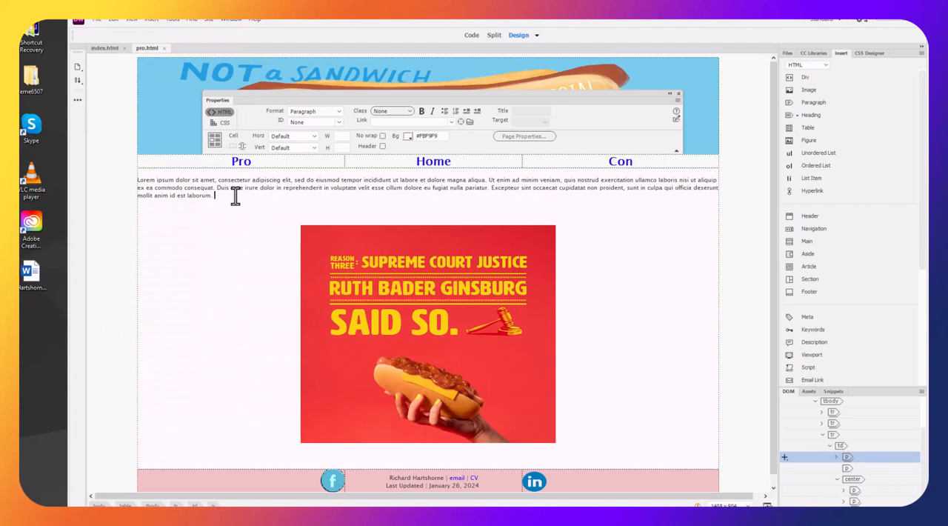
key("Delete")
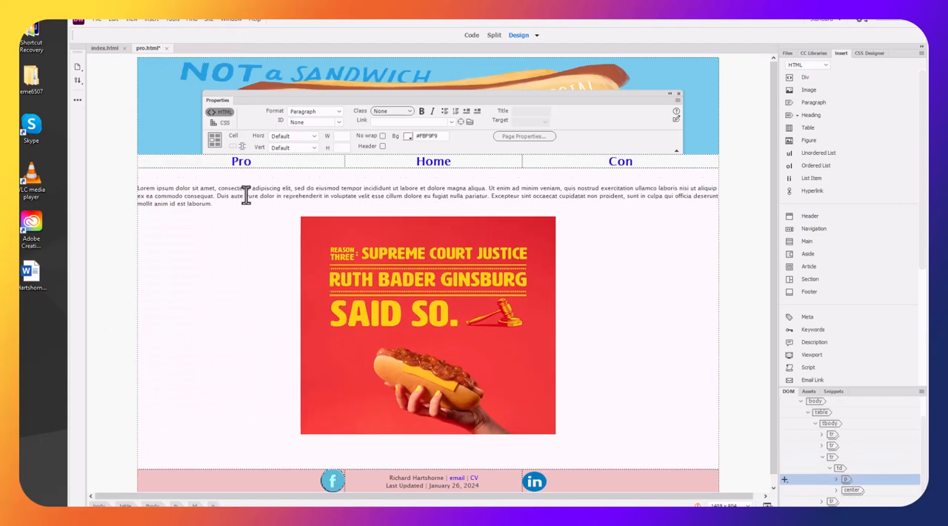
left_click(552, 452)
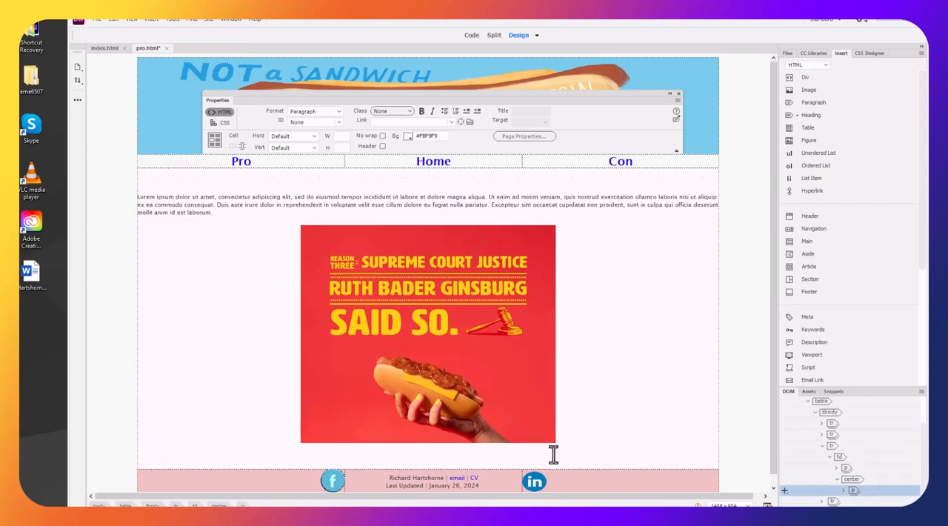
left_click(523, 461)
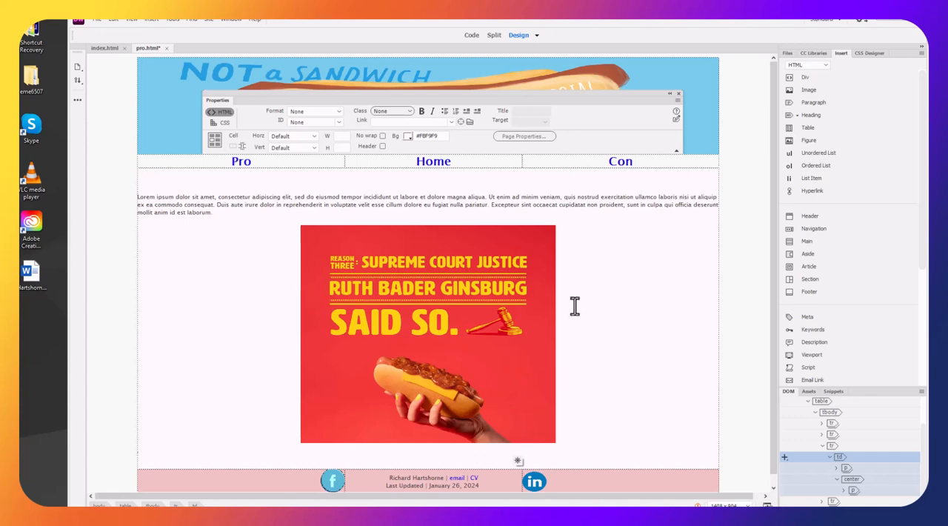
left_click(617, 320)
scroll(619, 372, "down", 1)
scroll(618, 373, "up", 1)
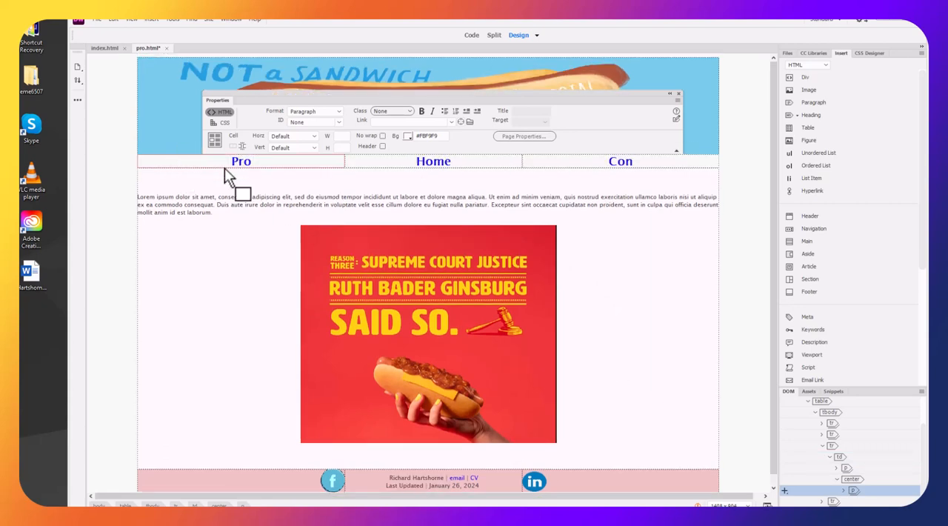
Replace the Ruth Bader Ginsburg content image on the page with con-main-image from the images folder
left_click(437, 323)
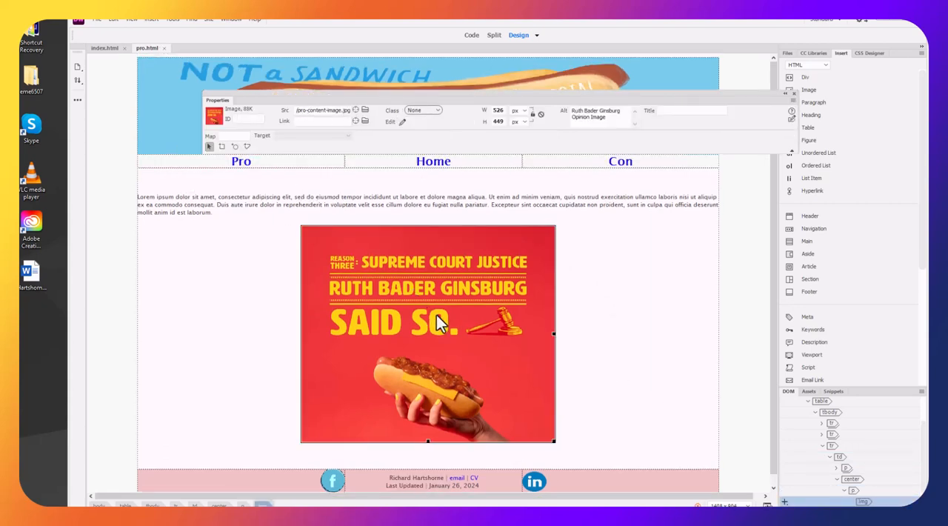
key("Delete")
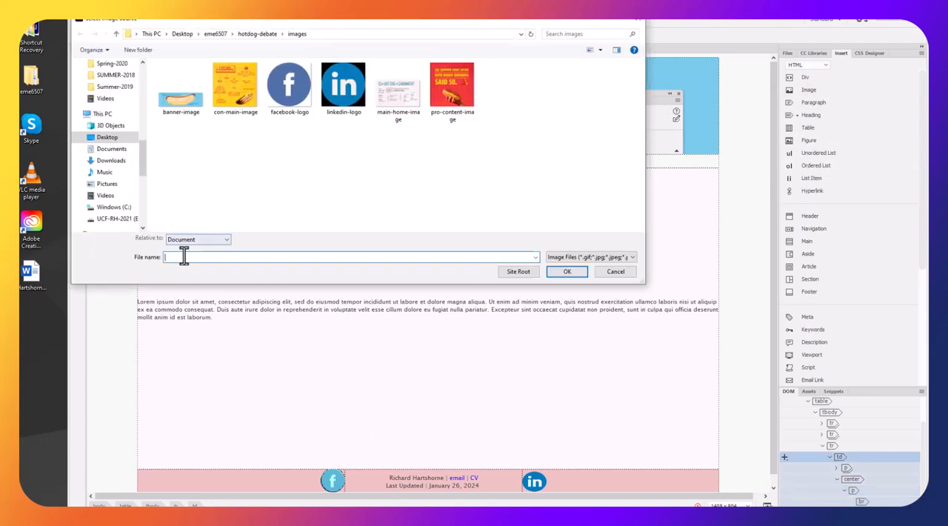
left_click(224, 93)
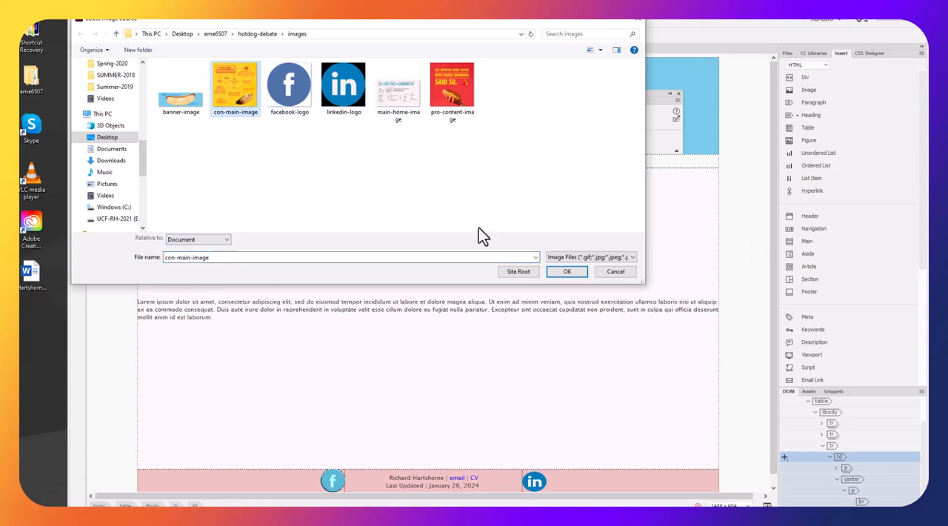
left_click(565, 272)
double_click(484, 361)
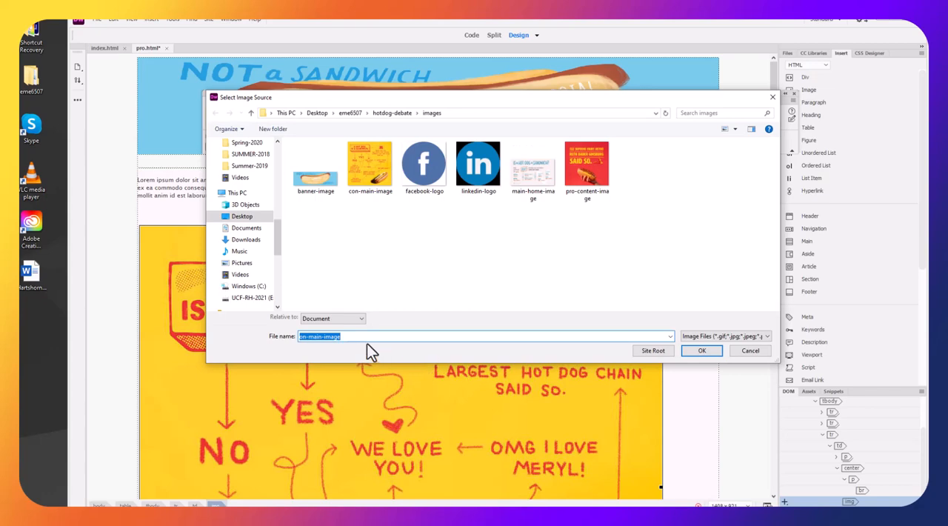
left_click(748, 351)
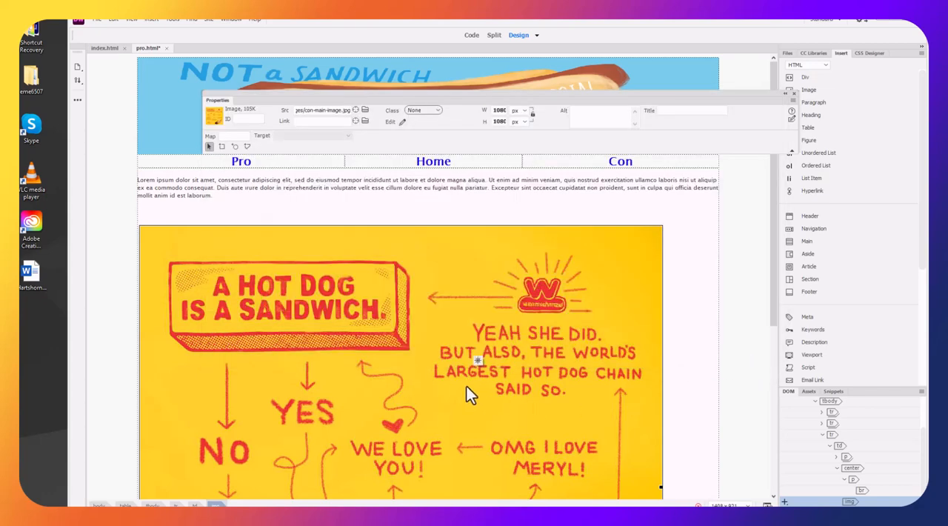
Set the con-main-image's width and height to 400 px each
double_click(496, 109)
key("Return")
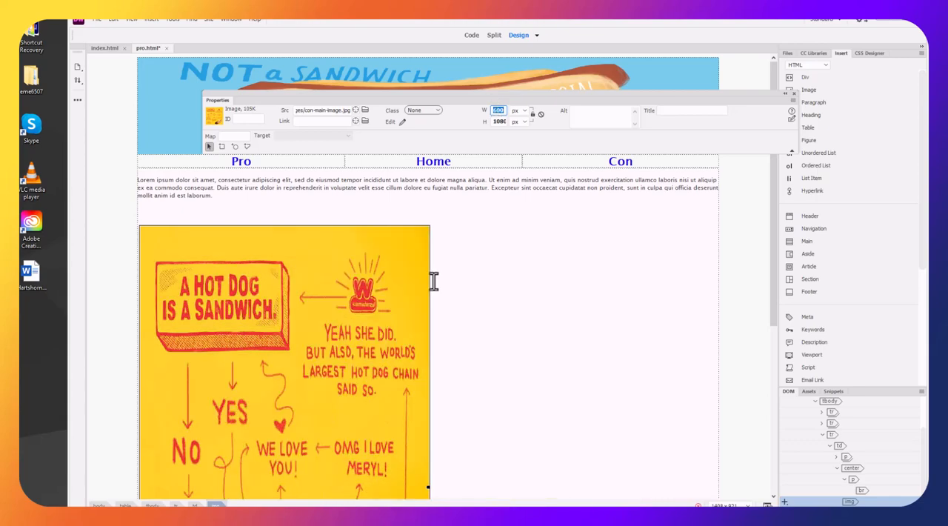
scroll(409, 291, "down", 2)
scroll(409, 291, "up", 2)
type("400")
key("Return")
left_click(496, 121)
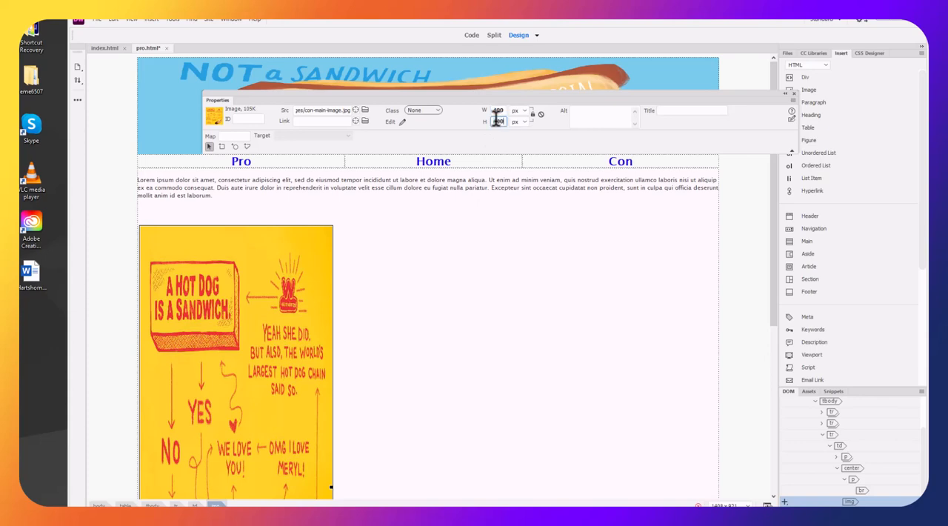
key("Return")
scroll(510, 231, "down", 1)
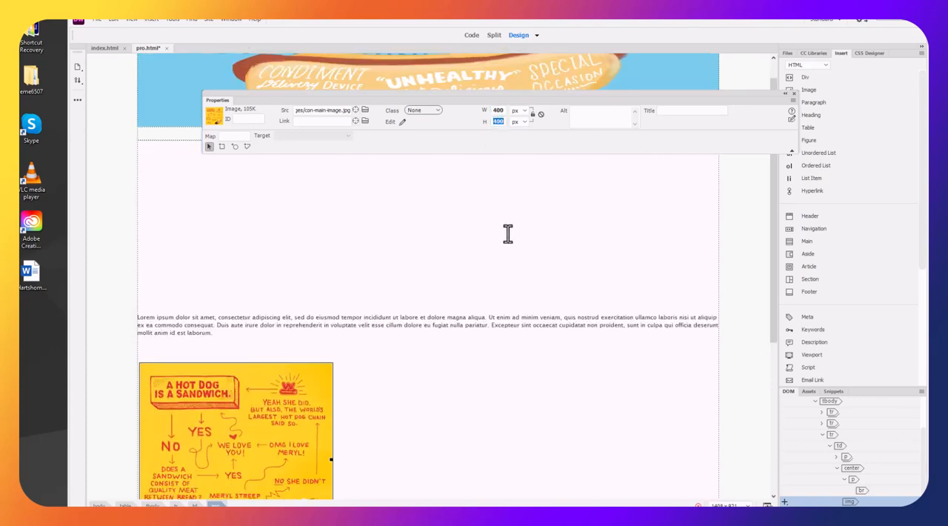
Set the vertical alignment of the main content cell to Top
left_click(511, 261)
scroll(511, 261, "down", 1)
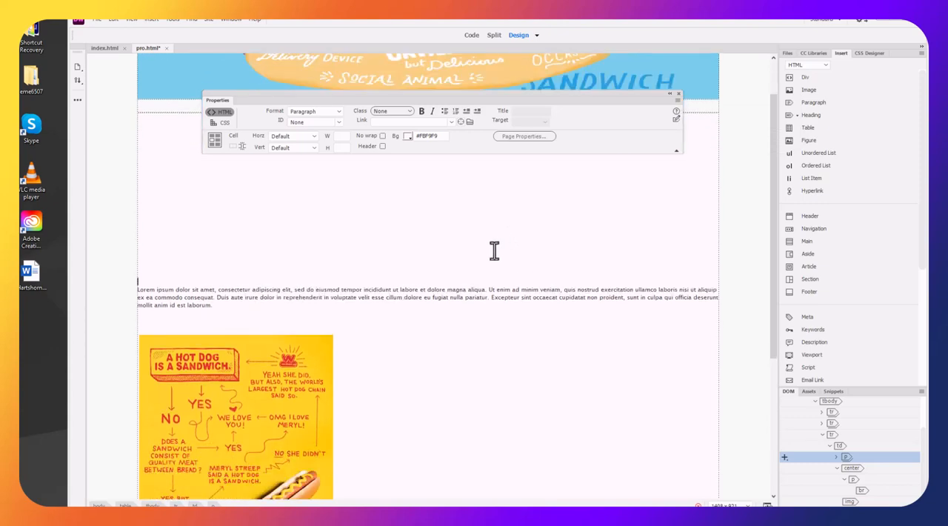
left_click(309, 141)
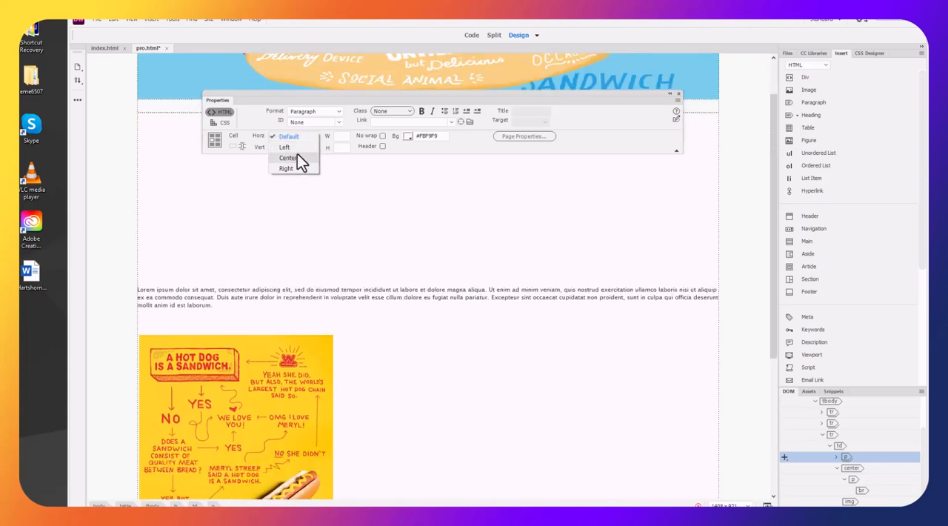
left_click(323, 185)
left_click(292, 148)
left_click(284, 159)
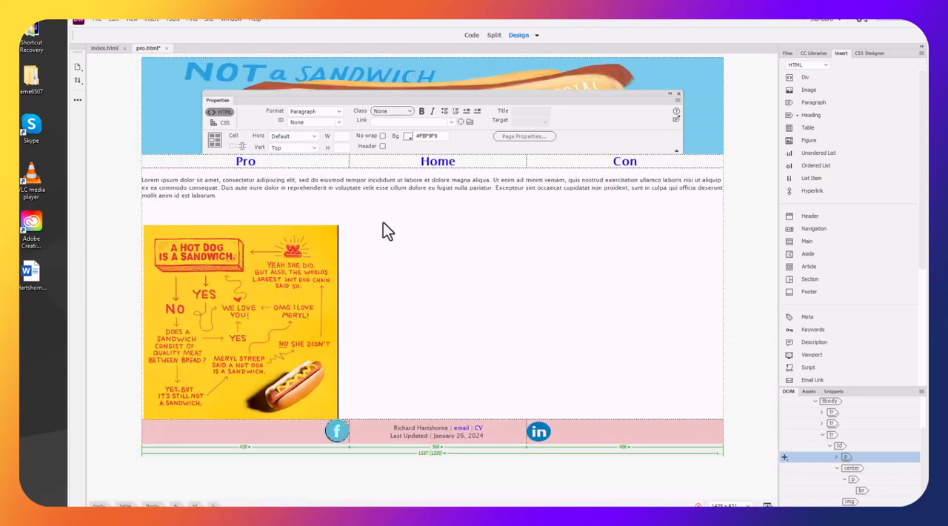
Show the code alongside the design and insert a <center> tag before the con-main-image.jpg img tag
left_click(286, 284)
left_click(422, 387)
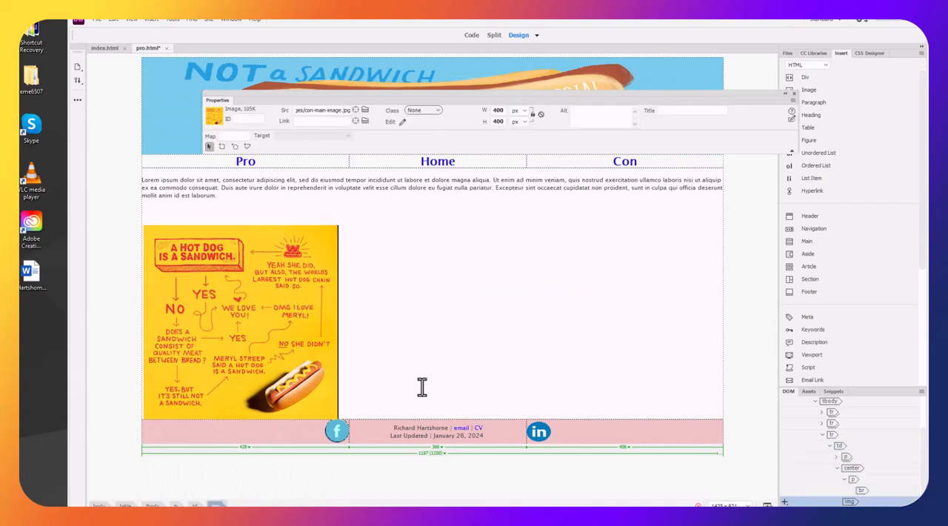
left_click(255, 364)
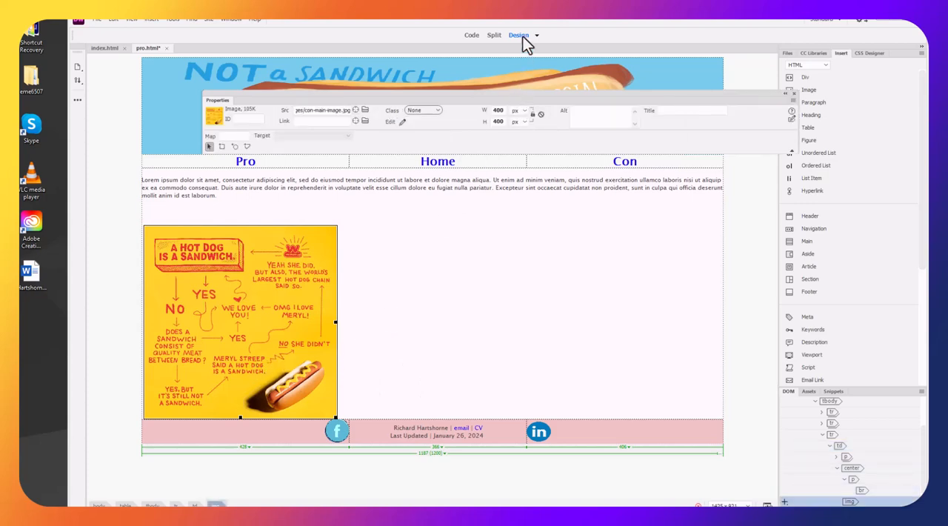
left_click(494, 36)
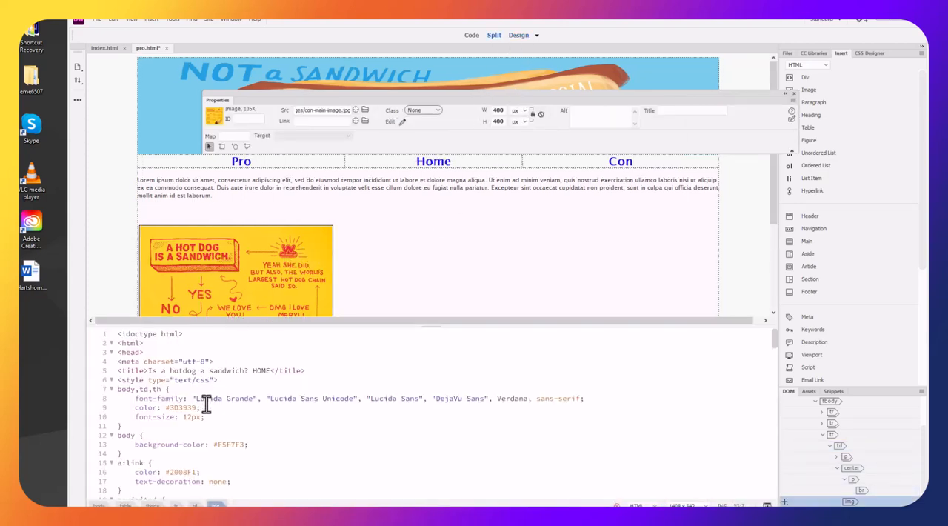
left_click(444, 261)
left_click(309, 269)
scroll(286, 355, "up", 3)
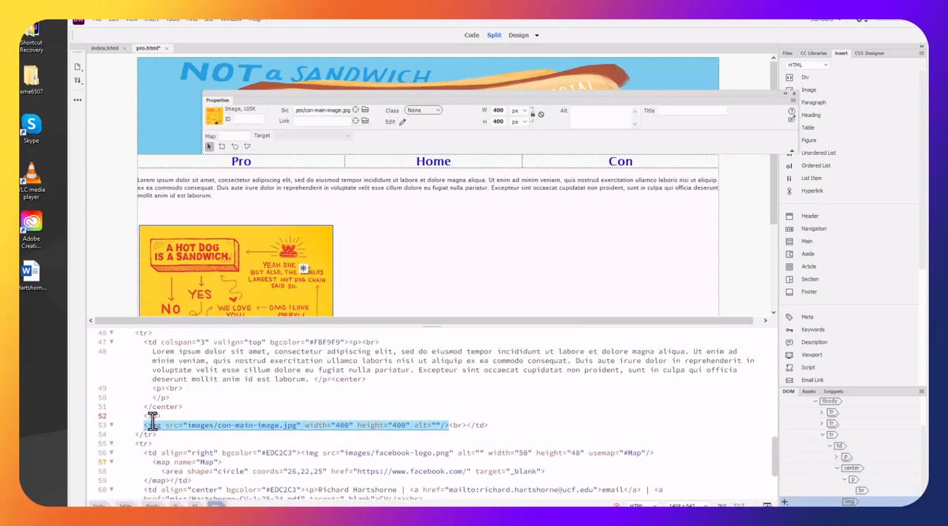
left_click_drag(142, 425, 172, 445)
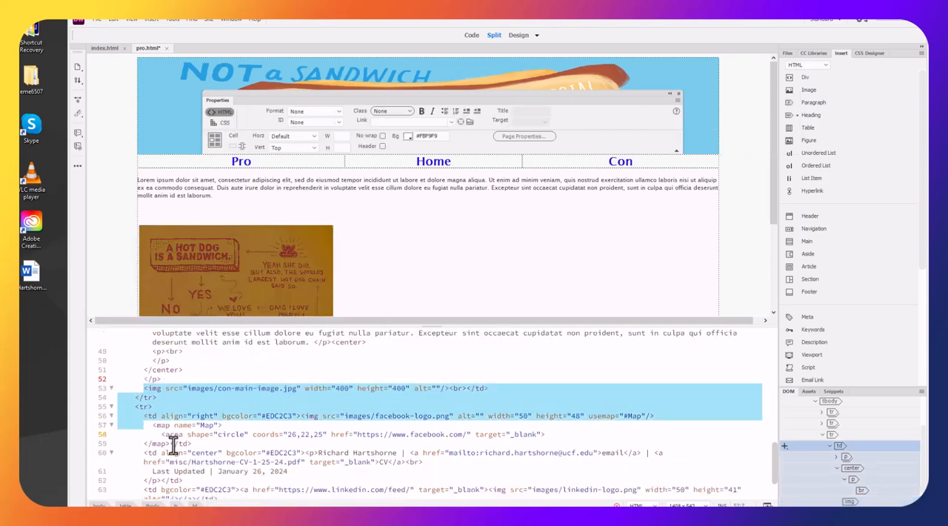
key("Left")
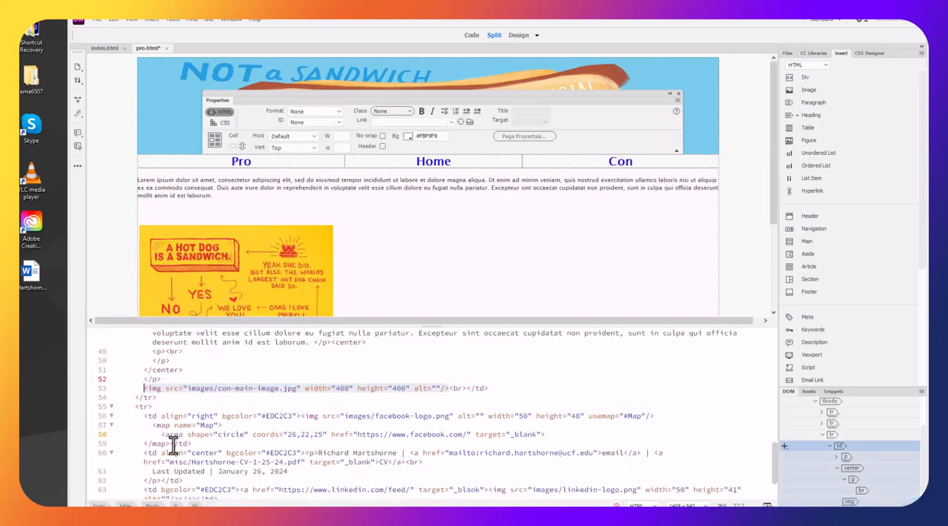
type("<center")
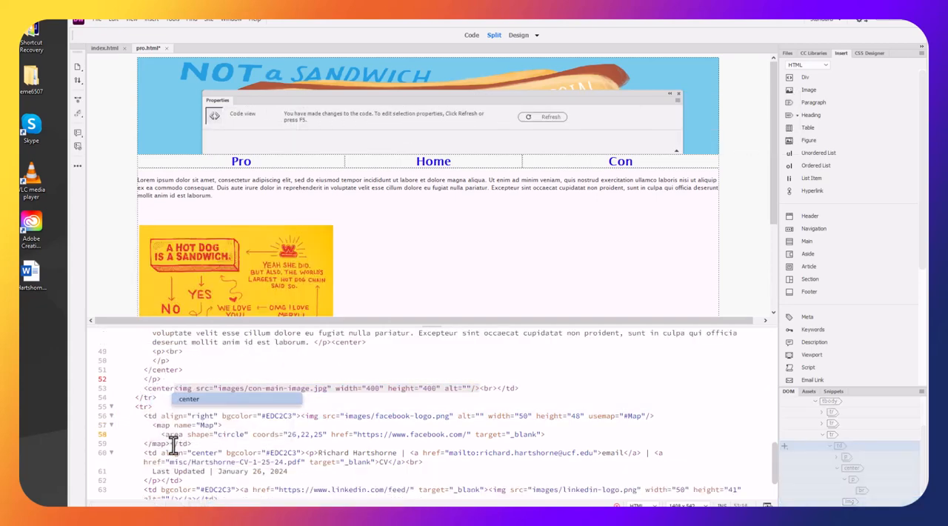
type("></center>")
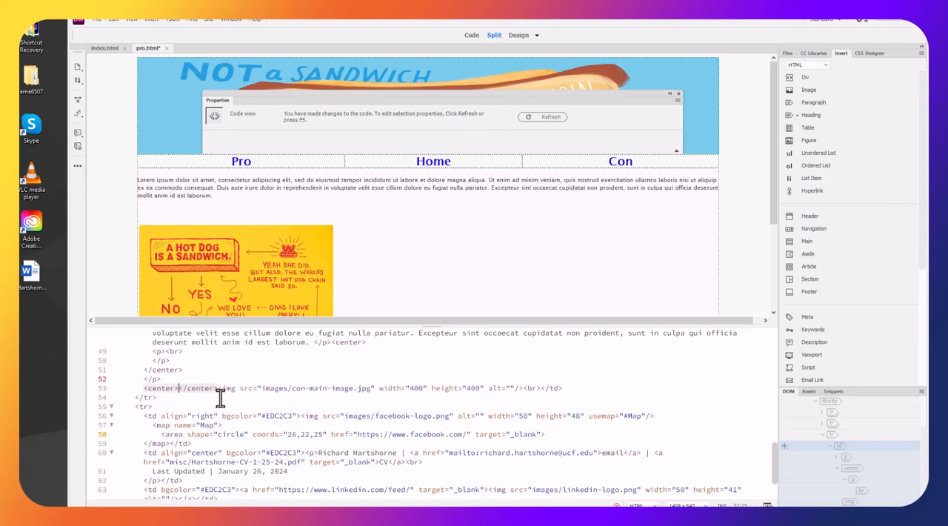
Put a closing </center> tag directly after the con-main-image.jpg img tag in the code
left_click_drag(216, 388, 177, 388)
key("ctrl+c")
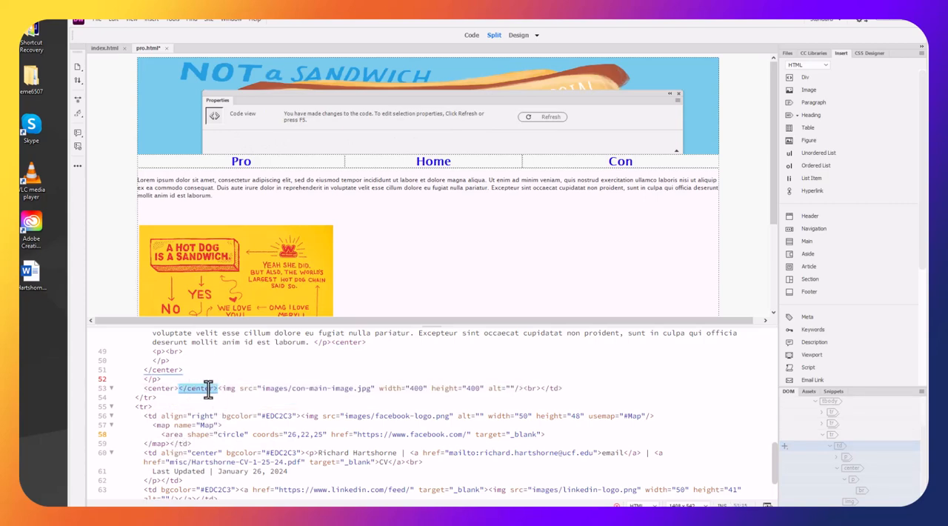
left_click(519, 388)
key("ctrl+v")
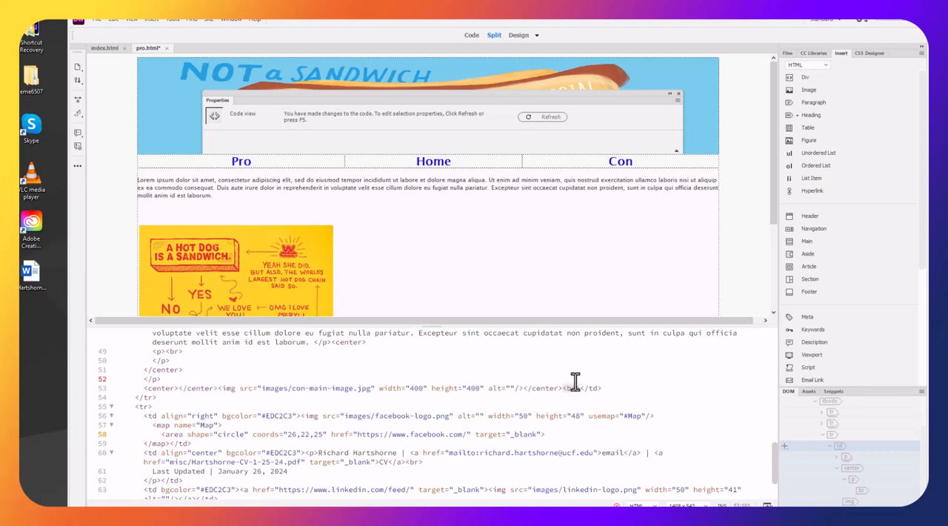
left_click(553, 280)
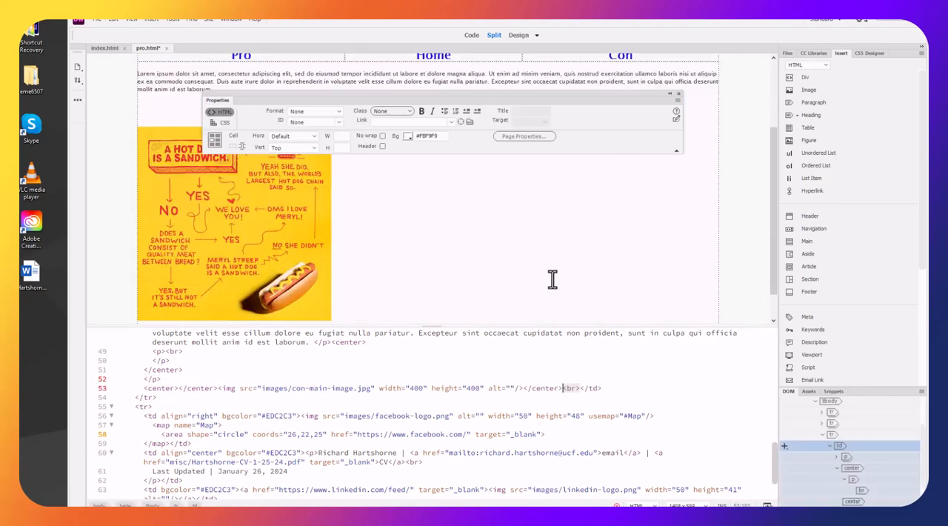
left_click_drag(562, 388, 525, 388)
key("BackSpace")
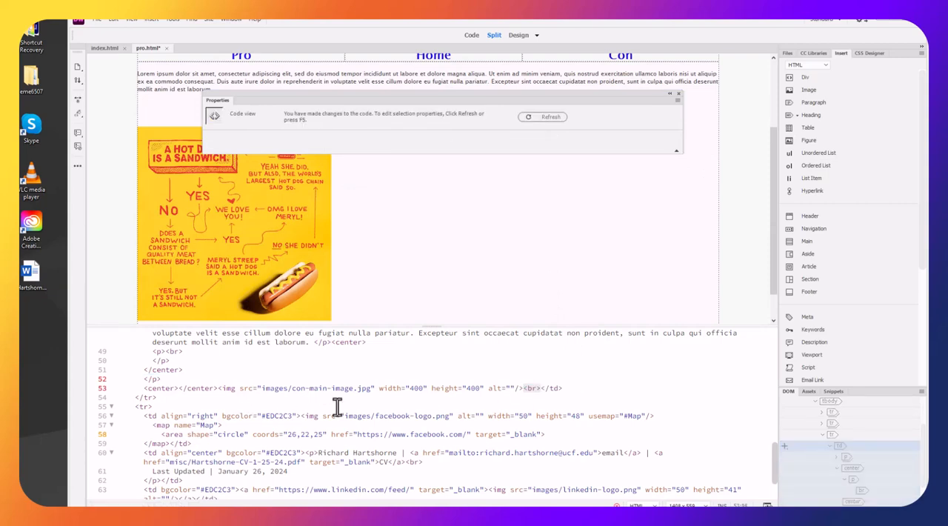
left_click(579, 388)
left_click_drag(540, 388, 521, 388)
type("</center>")
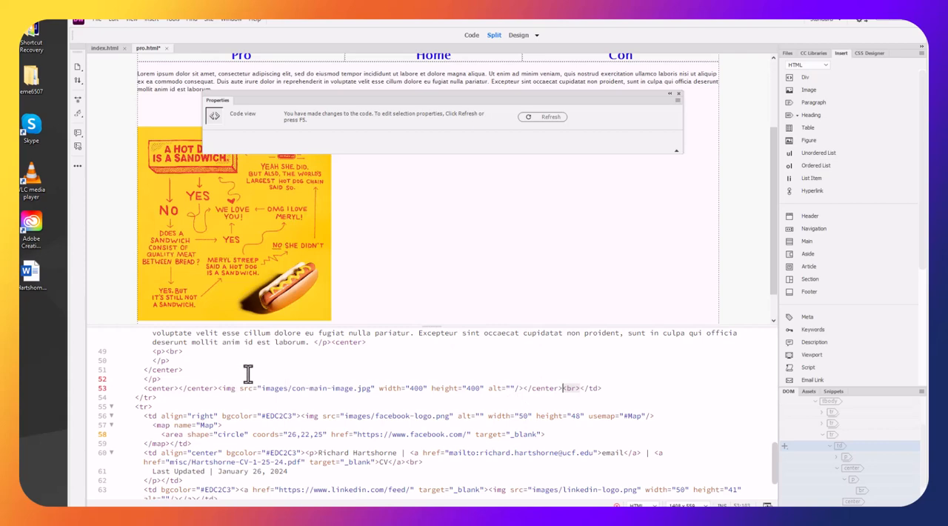
Remove the extra </center> tag before the img tag, start the img tag on its own line, and refresh the design
left_click(182, 388)
key("Delete")
key("Delete")
key("Delete")
key("Delete")
key("Delete")
key("Delete")
key("Delete")
key("Delete")
key("Delete")
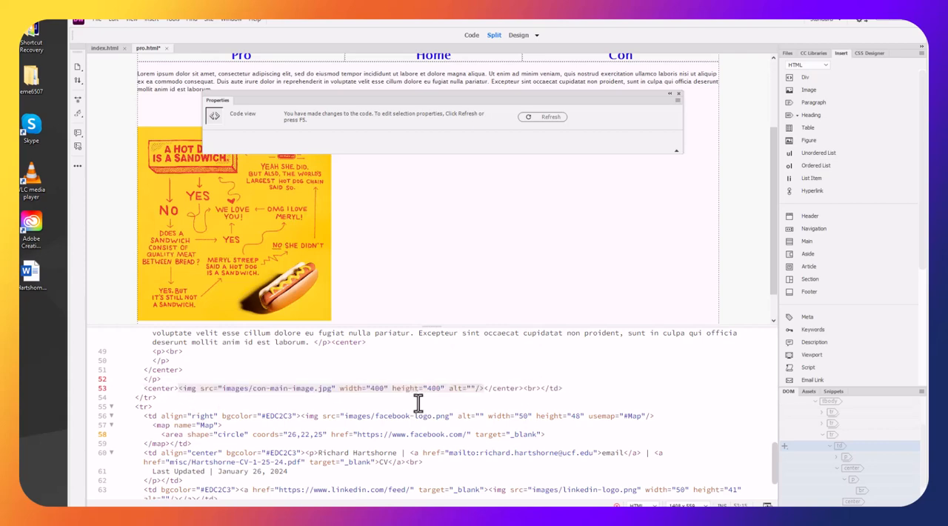
key("Return")
left_click(559, 242)
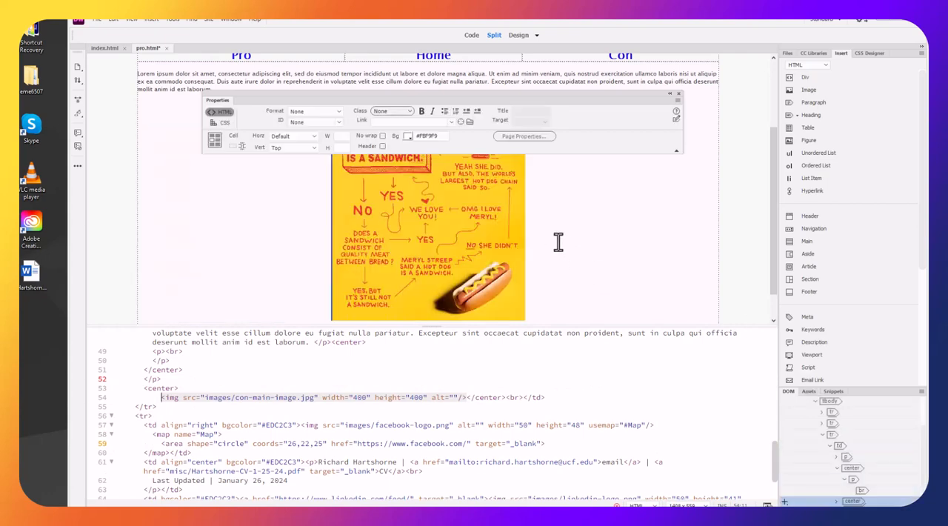
Set the centered infographic's alt text to "Con Image Infographic"
left_click(520, 238)
left_click(573, 221)
left_click(522, 237)
left_click(576, 112)
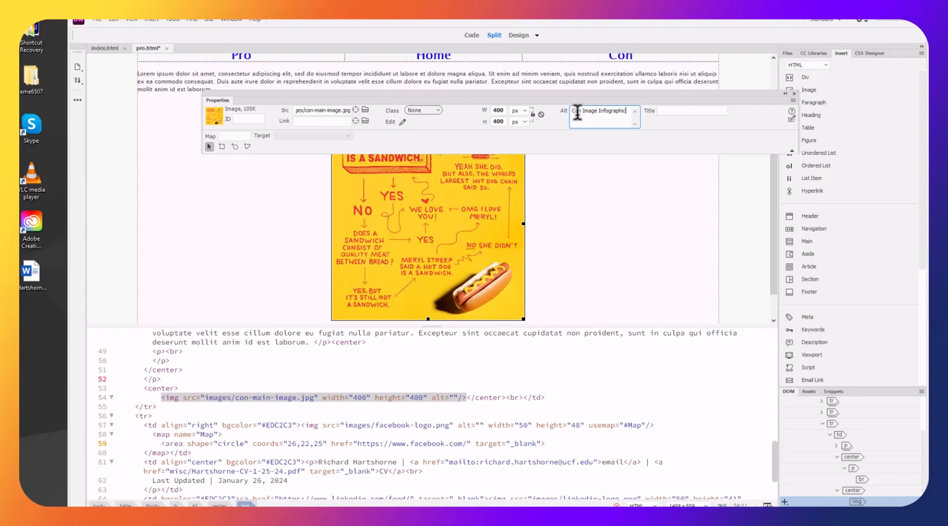
left_click(639, 240)
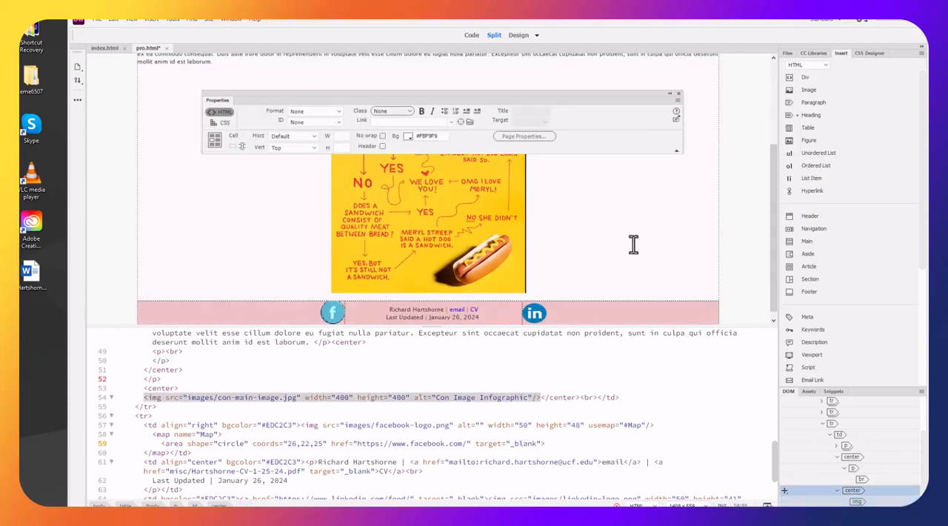
Enlarge the infographic freehand to about 417 by 449 px and add a line break after it
left_click(516, 268)
left_click_drag(525, 320, 532, 333)
scroll(561, 260, "down", 2)
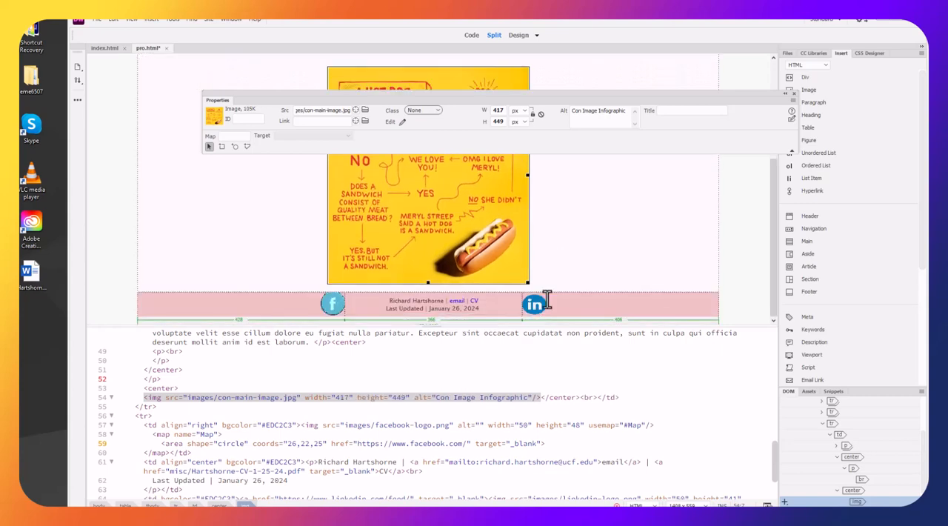
left_click(581, 214)
key("shift+Return")
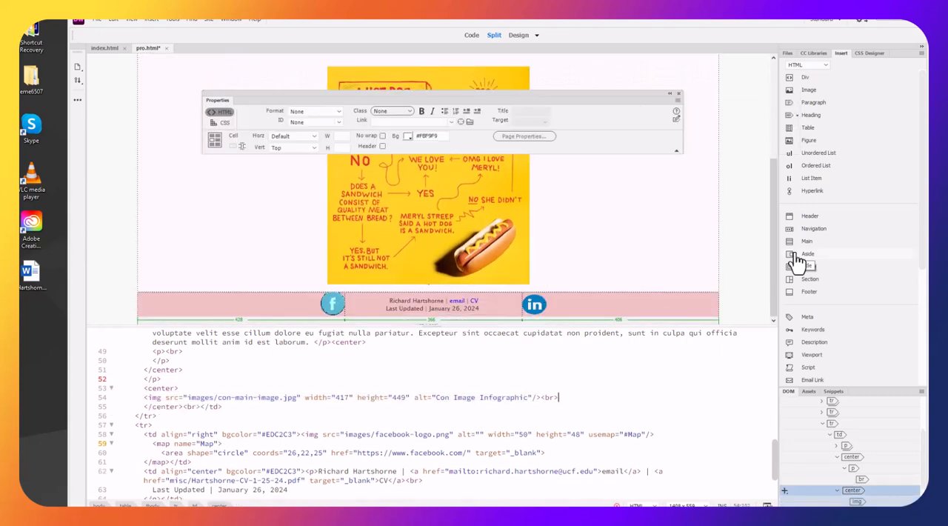
Move the Properties panel down over the code and delete the blank paragraph above the infographic
left_click_drag(572, 96, 619, 385)
scroll(650, 225, "up", 3)
left_click(467, 155)
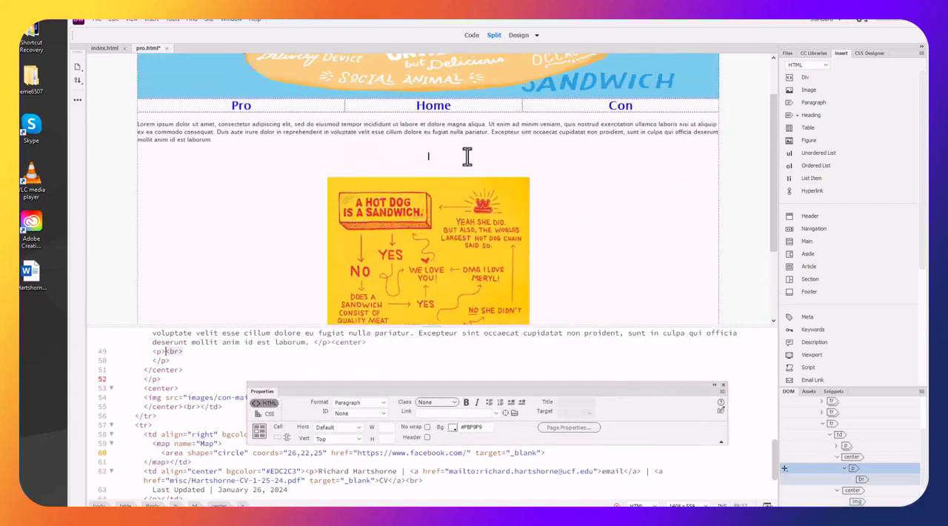
key("BackSpace")
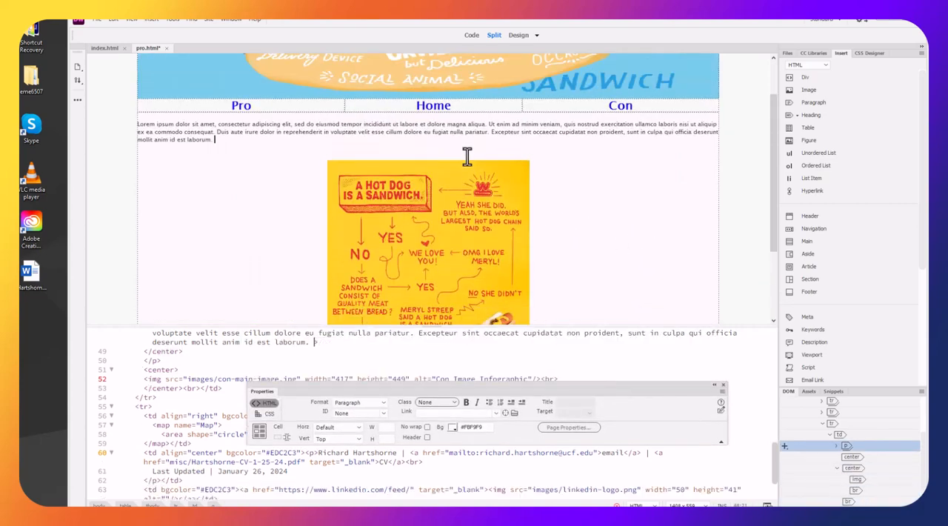
scroll(690, 192, "down", 2)
scroll(689, 193, "up", 3)
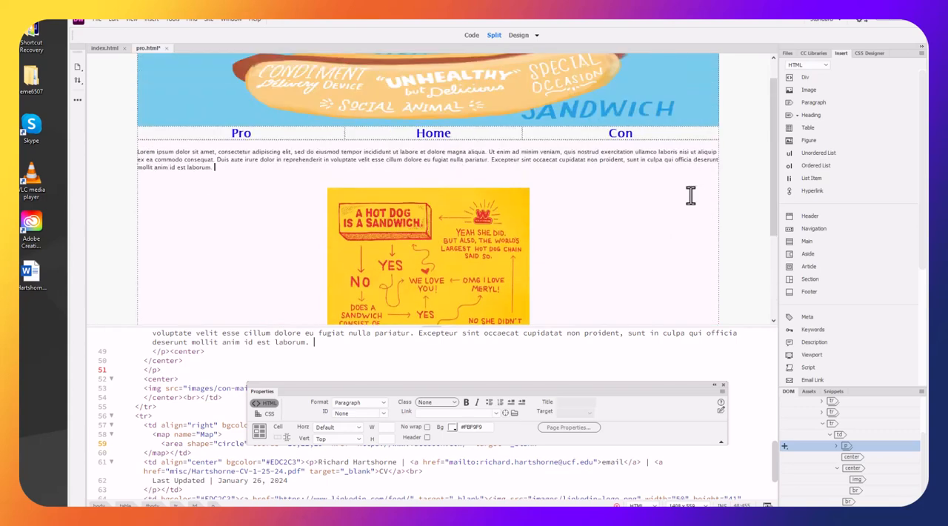
Try to save the page as a new file named con in the hotdog-debate folder
left_click(96, 20)
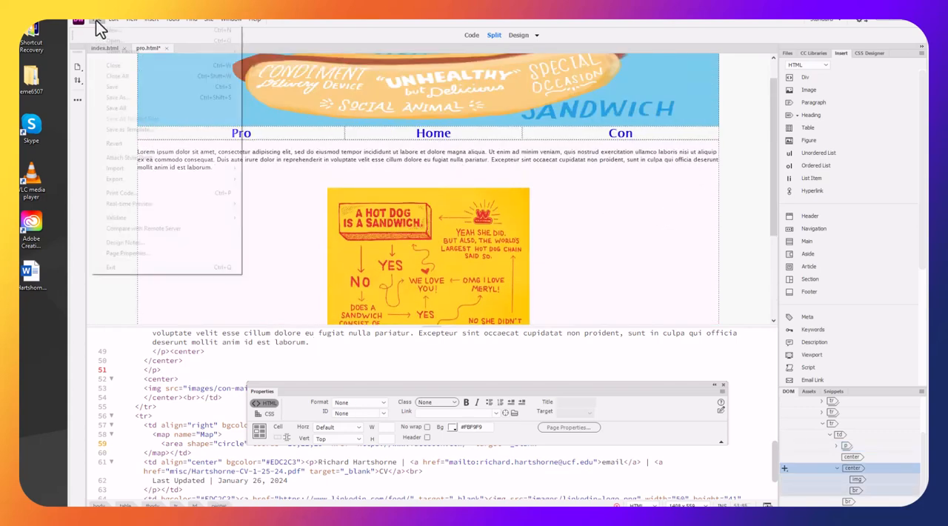
left_click(105, 97)
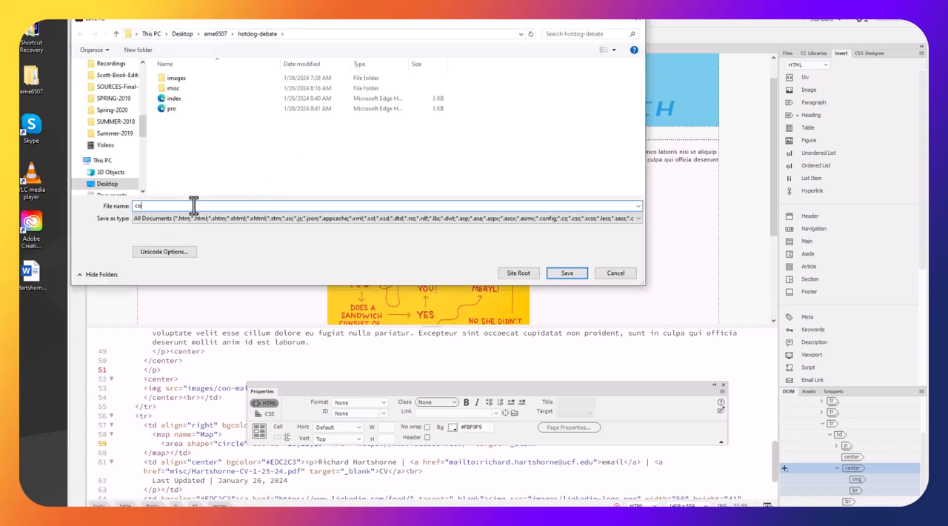
left_click(567, 273)
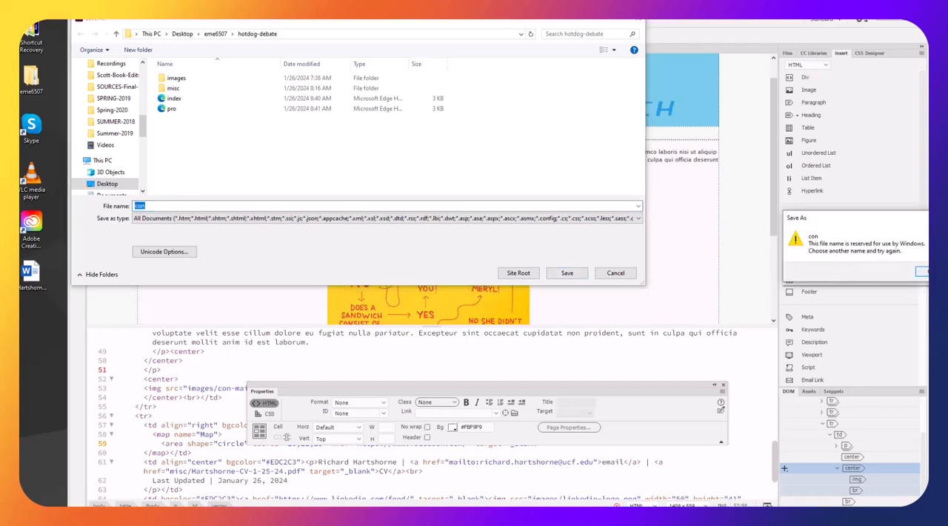
key("Return")
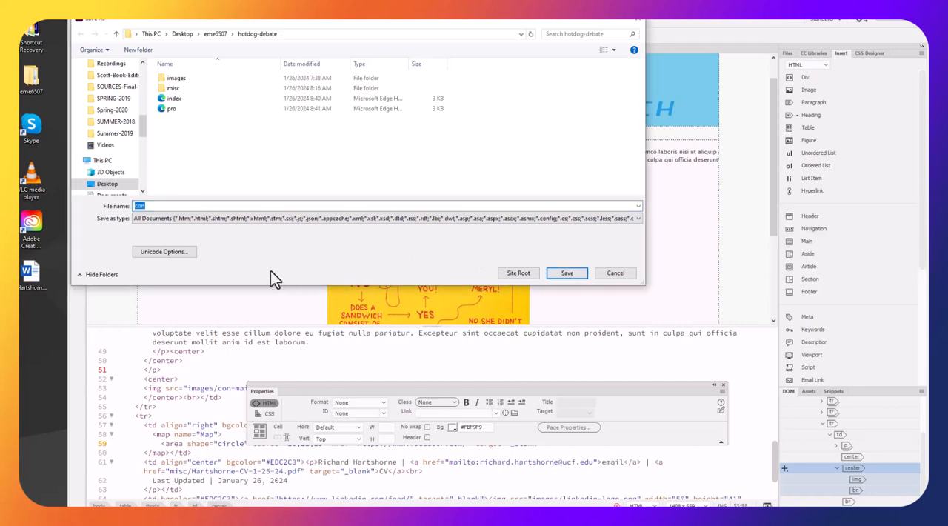
Try to save the page under the full file name con.html
left_click(213, 203)
type(".html")
key("Return")
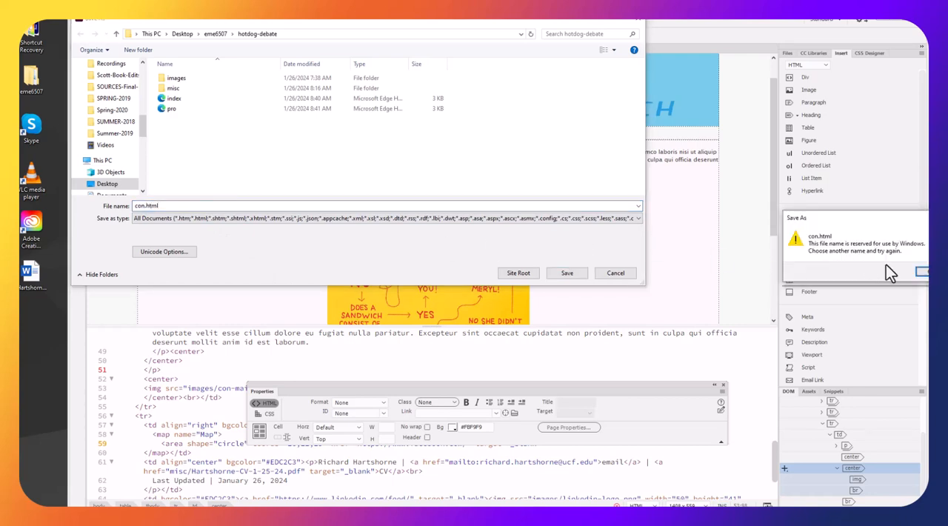
left_click(923, 273)
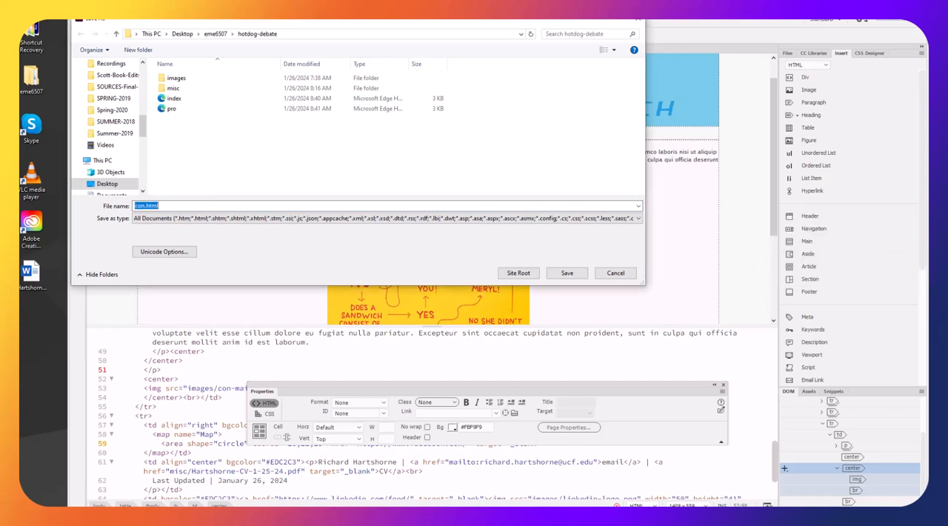
left_click(568, 272)
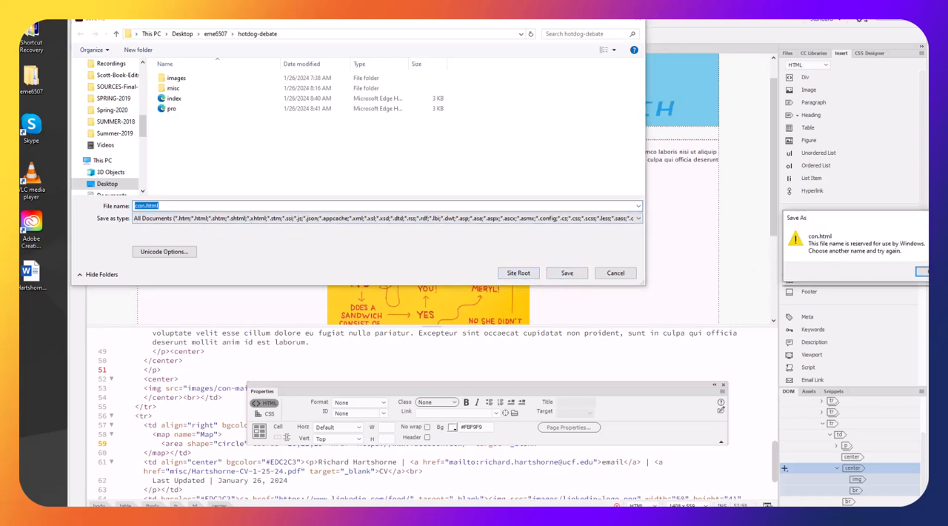
left_click(922, 273)
Save the page as anti.html in the hotdog-debate folder
left_click(143, 206)
key("BackSpace")
key("BackSpace")
key("BackSpace")
type("anti")
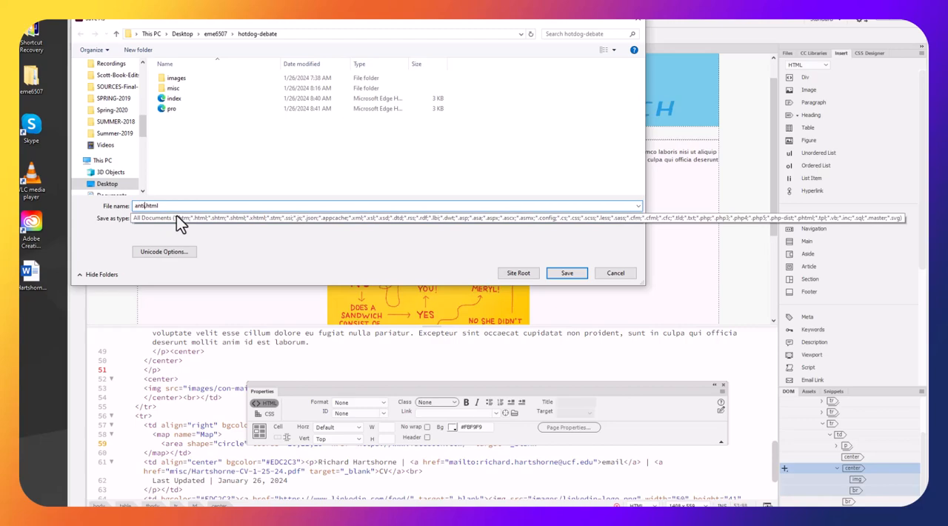
key("Return")
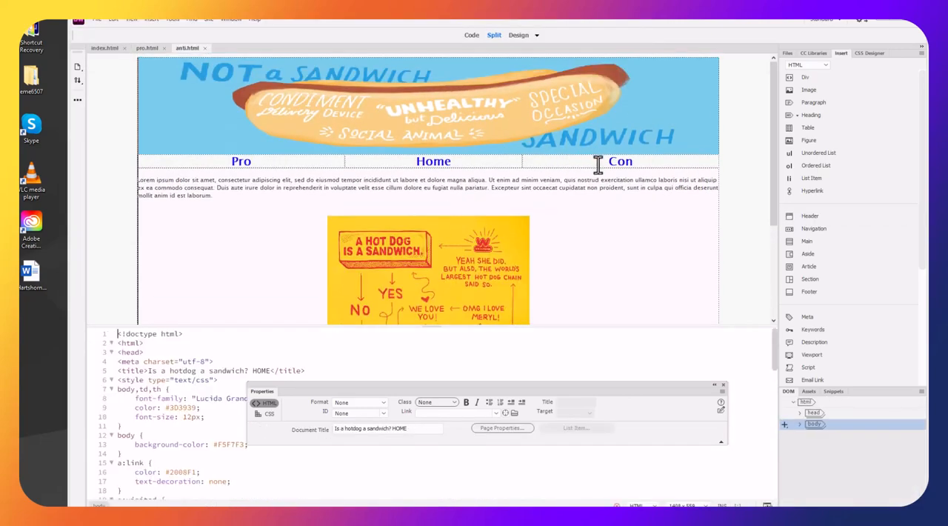
Link the Con navigation heading on the anti.html page to anti.html and save the page
left_click_drag(599, 162, 646, 165)
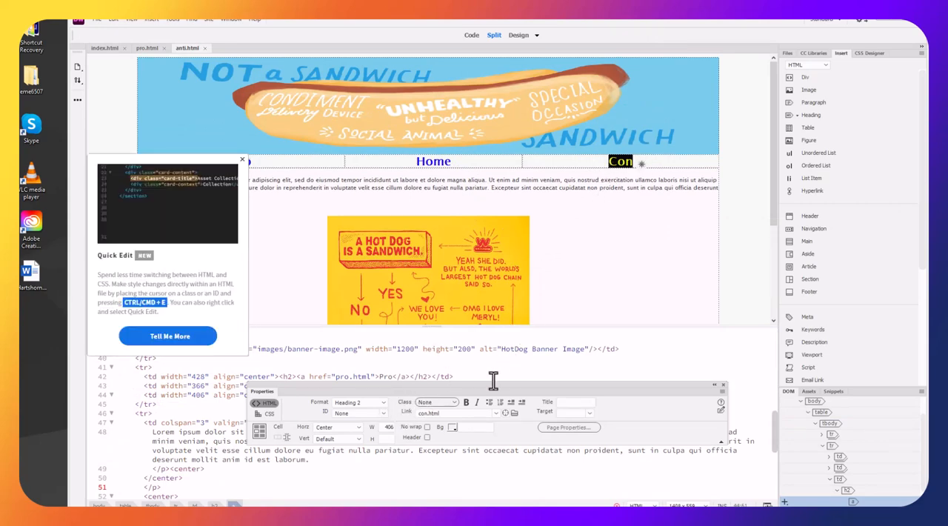
double_click(424, 413)
type("anti.html")
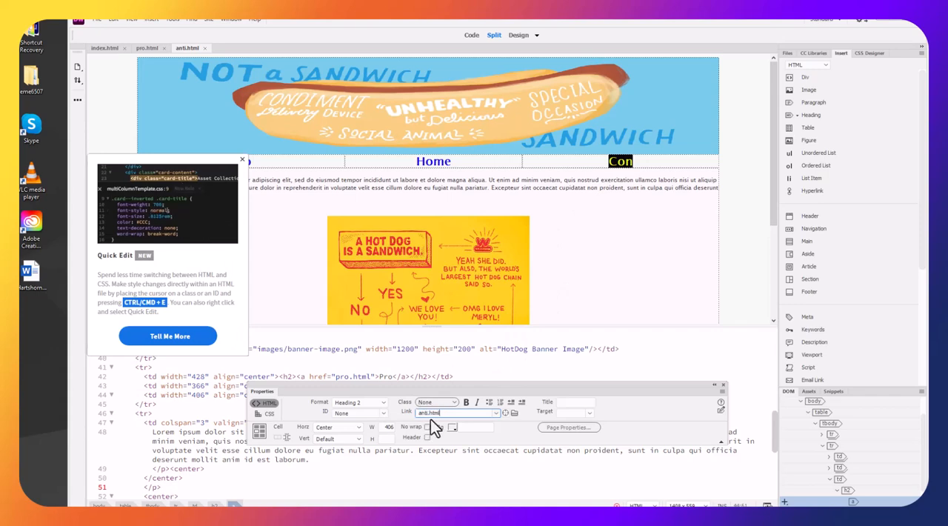
left_click_drag(443, 413, 402, 410)
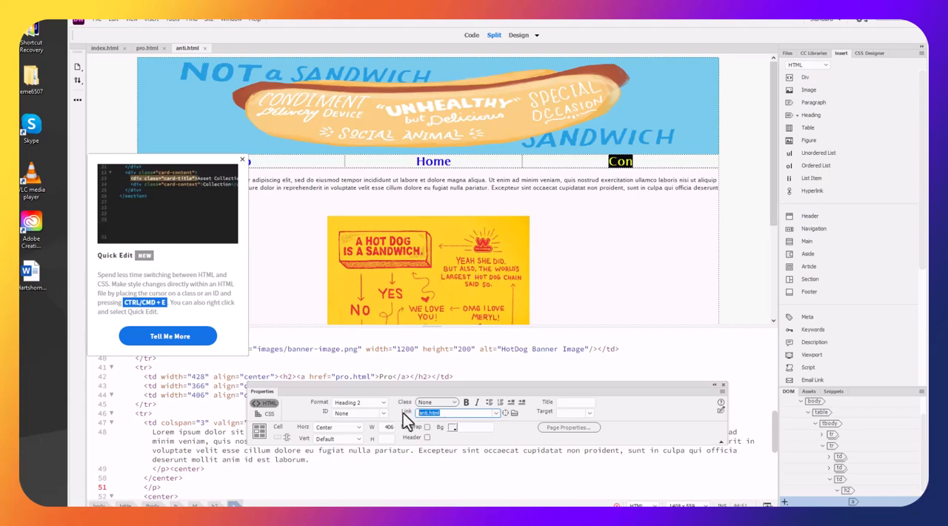
left_click(639, 179)
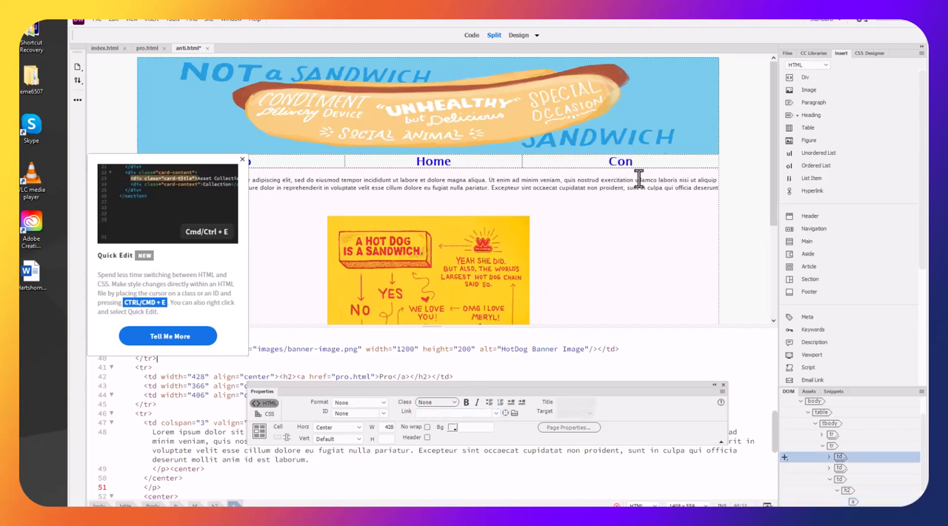
left_click(96, 19)
left_click(107, 87)
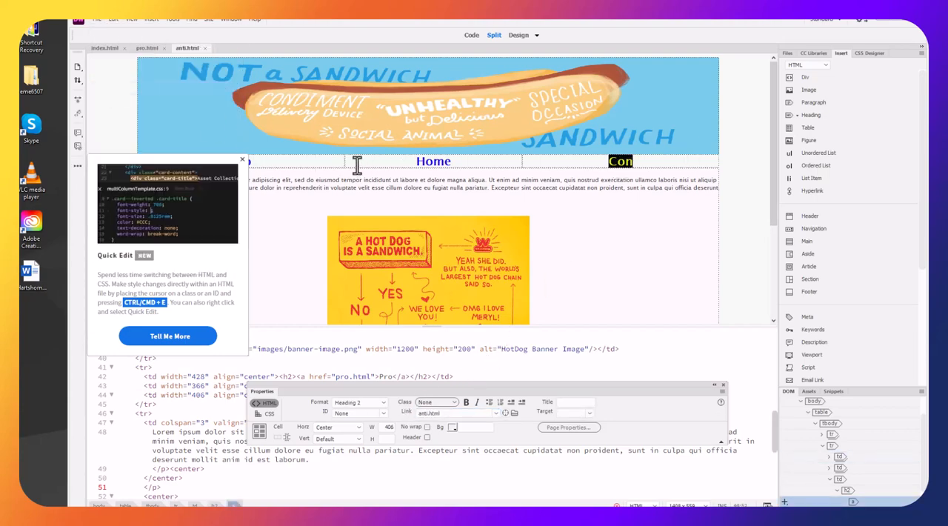
In pro.html, change the Con heading's link to anti.html and save the page
left_click(147, 47)
double_click(620, 160)
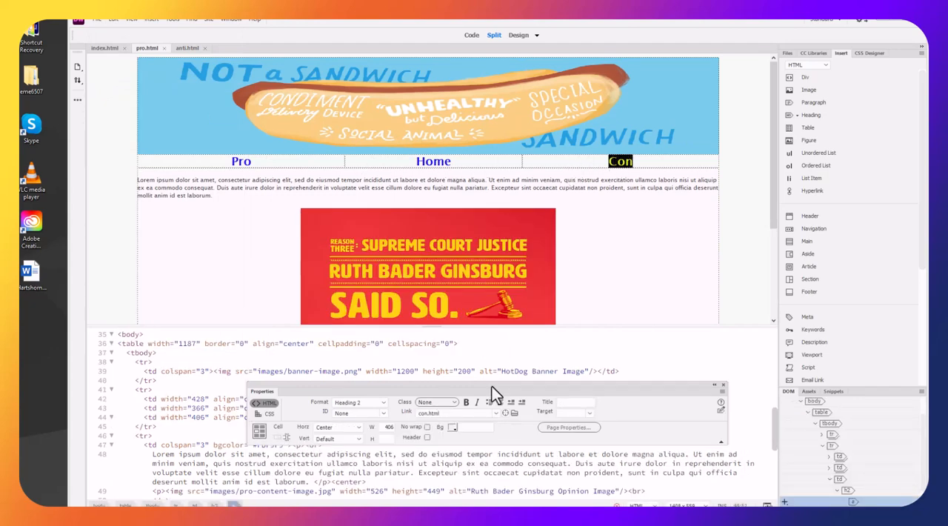
double_click(424, 413)
type("anti.html")
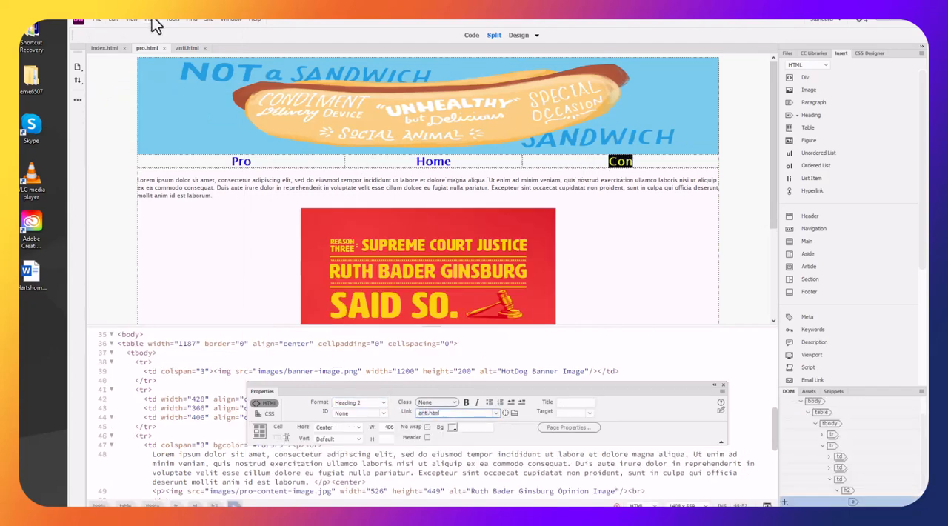
left_click(97, 20)
left_click(84, 76)
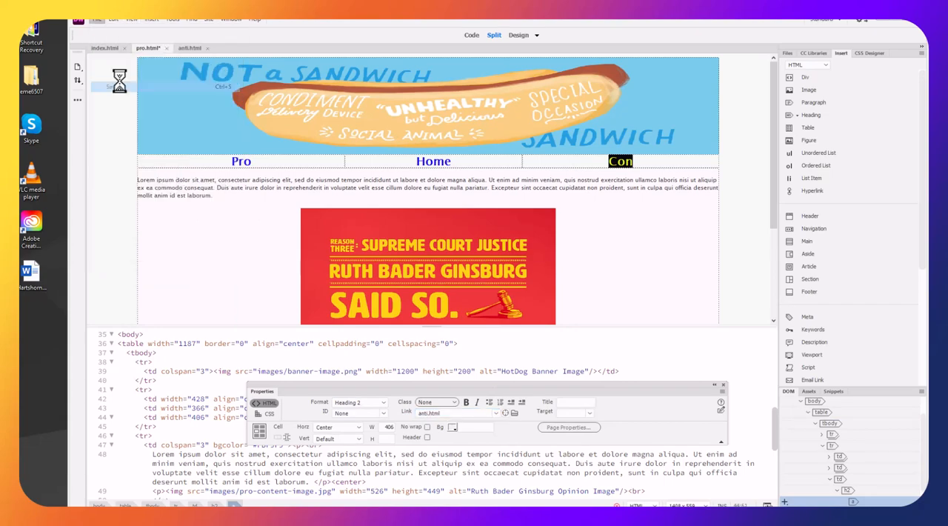
In index.html, point the Con heading's link to anti.html and save the page
left_click(112, 48)
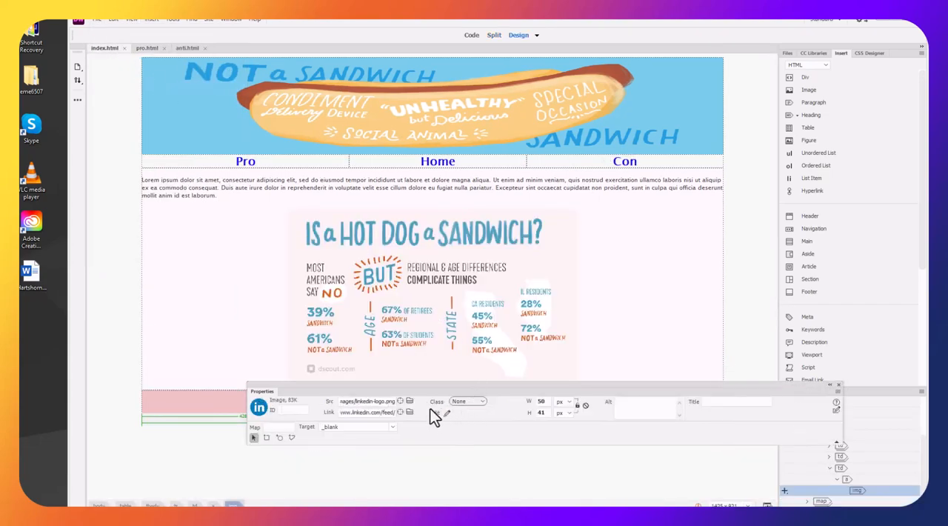
double_click(613, 161)
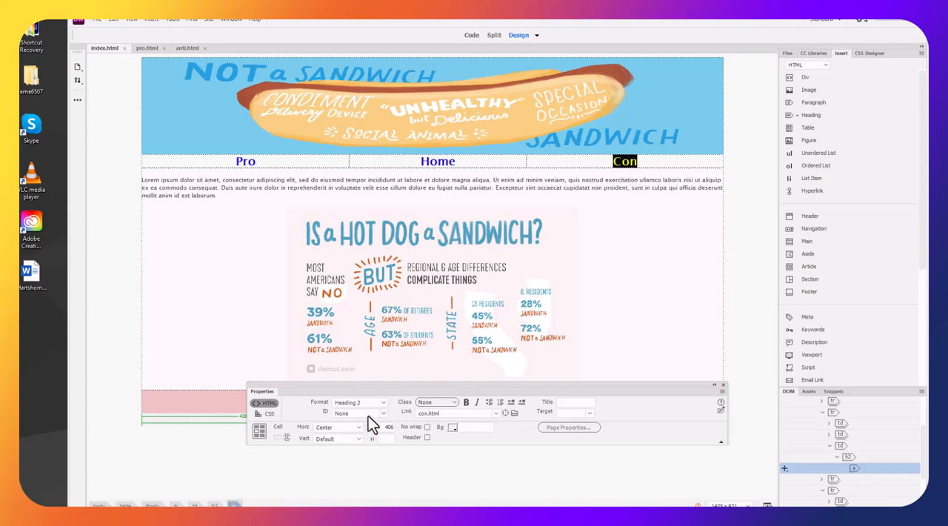
double_click(442, 413)
type("anti.html")
left_click(95, 20)
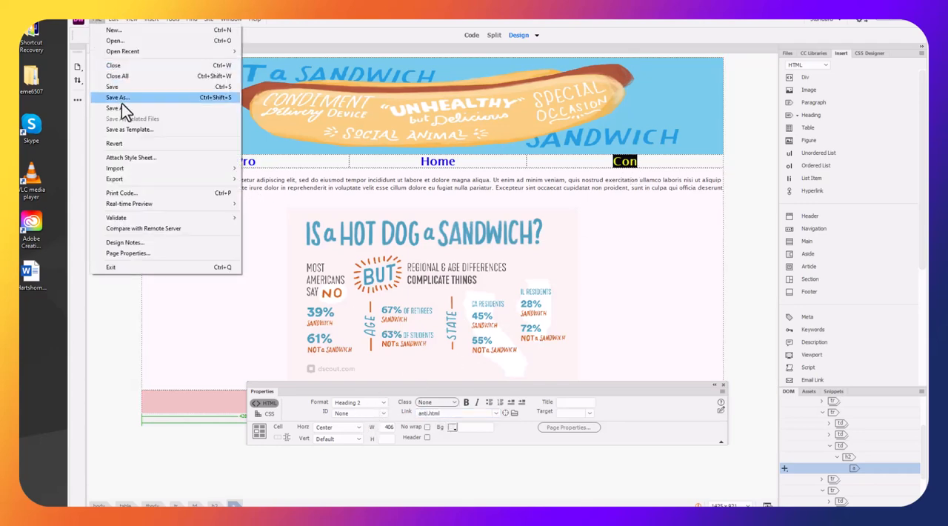
left_click(122, 90)
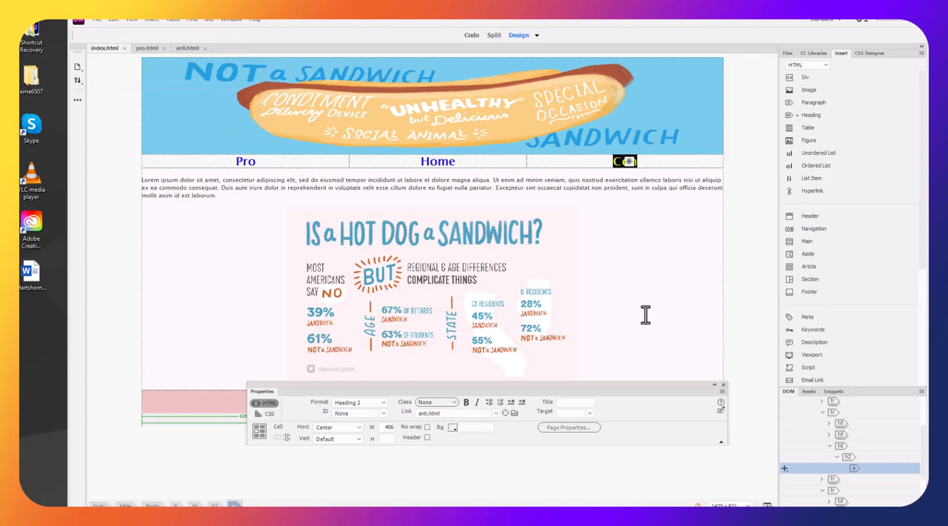
Deselect the Con heading and move the Properties panel below the page footer
left_click(638, 306)
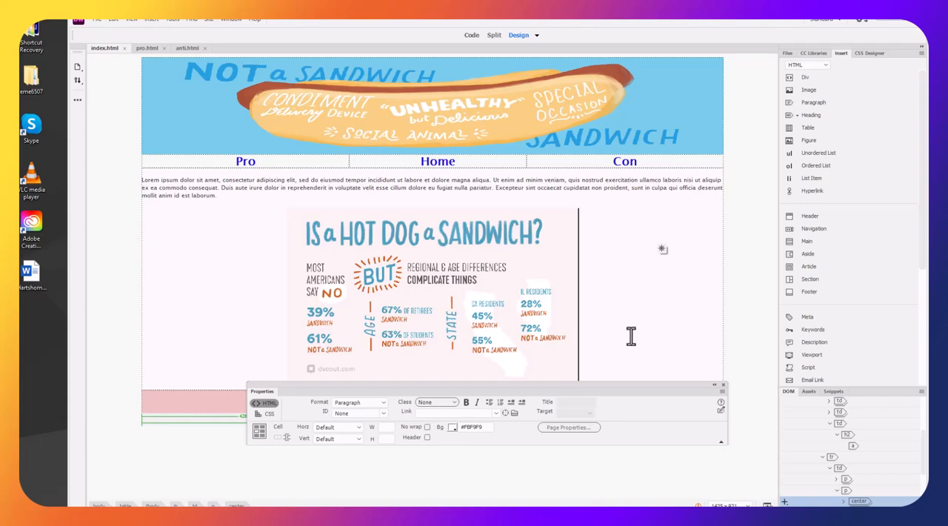
left_click_drag(588, 384, 543, 438)
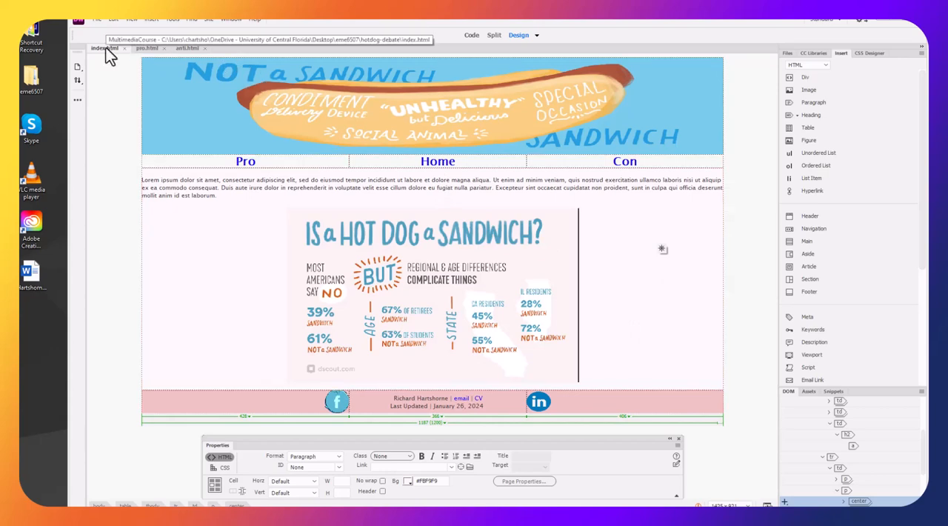
Remove the link from the Home navigation heading in index.html and make the heading bold
left_click_drag(413, 163, 463, 162)
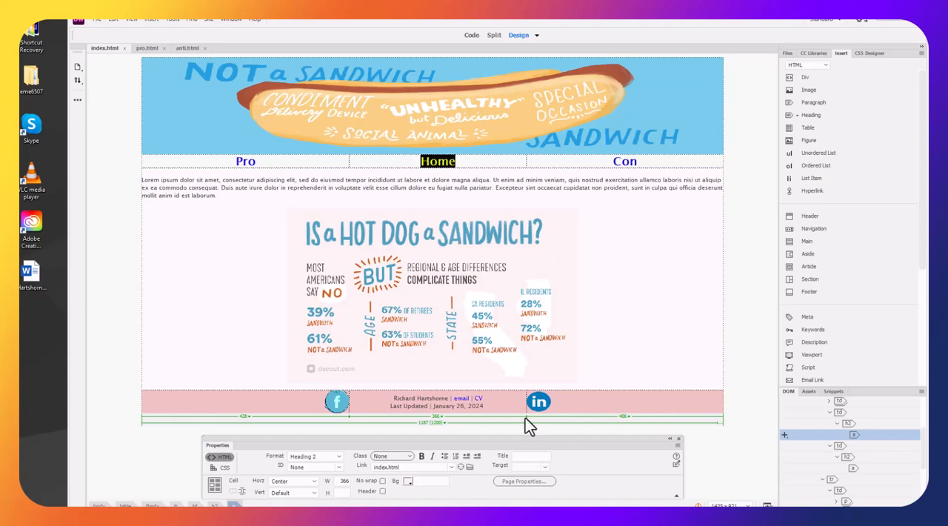
left_click(402, 469)
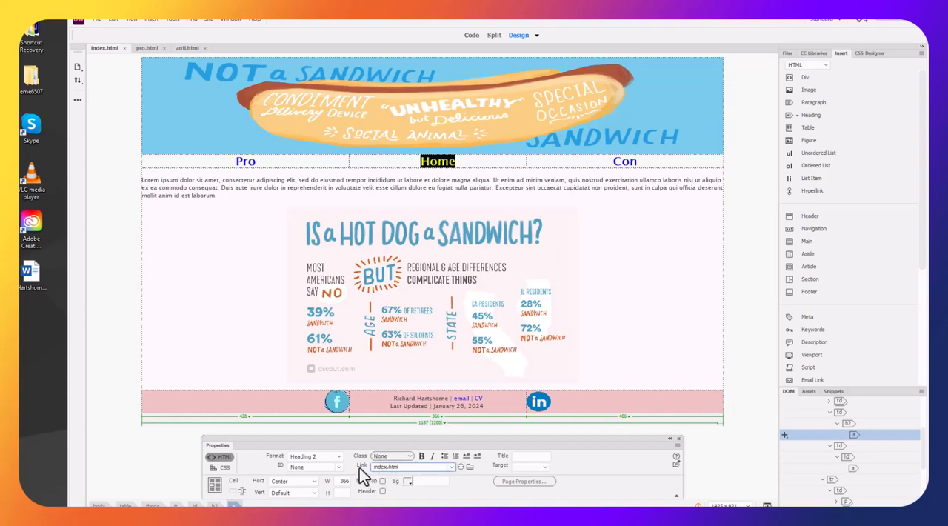
key("ctrl+a")
key("BackSpace")
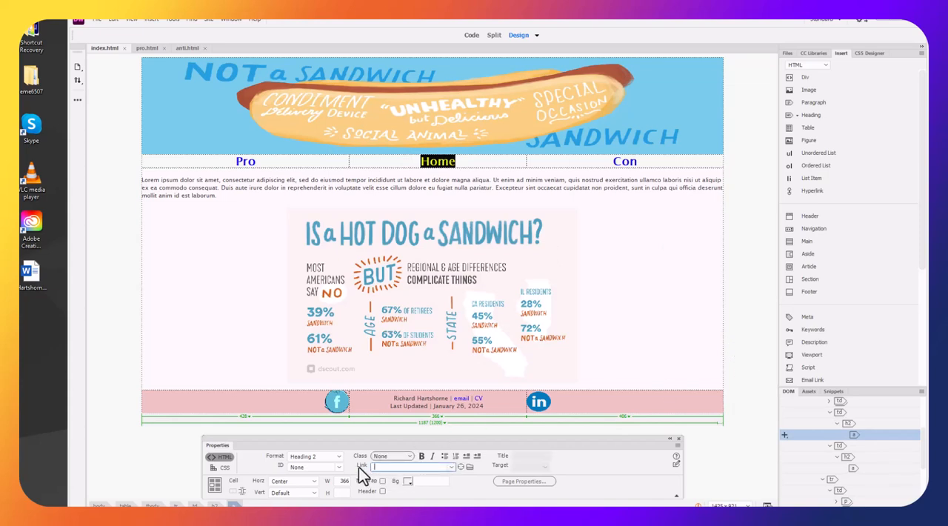
left_click(421, 456)
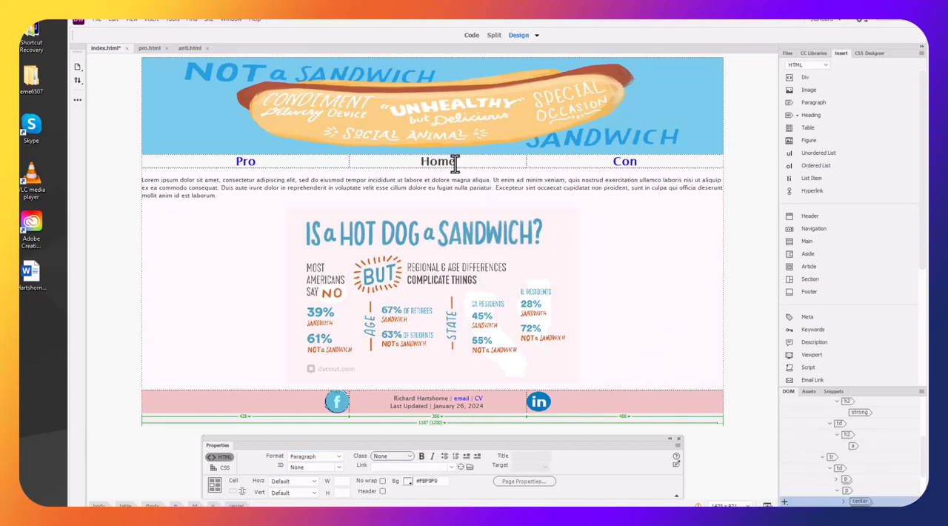
Set the text color of the Home heading's h2 rule to #393D39
left_click_drag(459, 161, 425, 165)
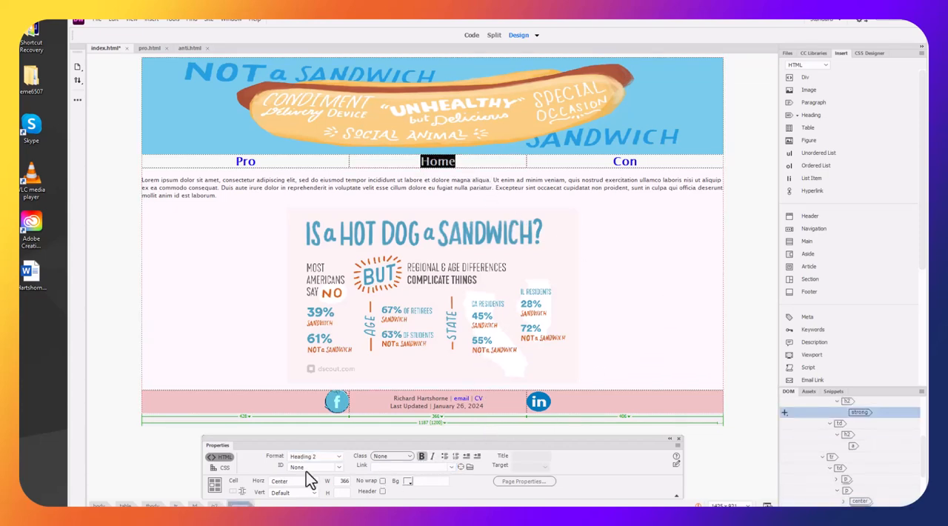
left_click(220, 469)
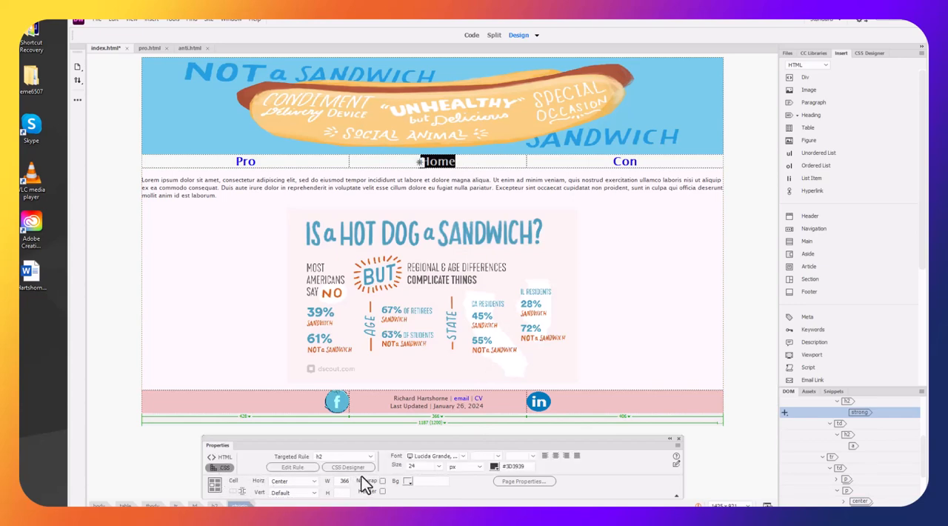
left_click(495, 468)
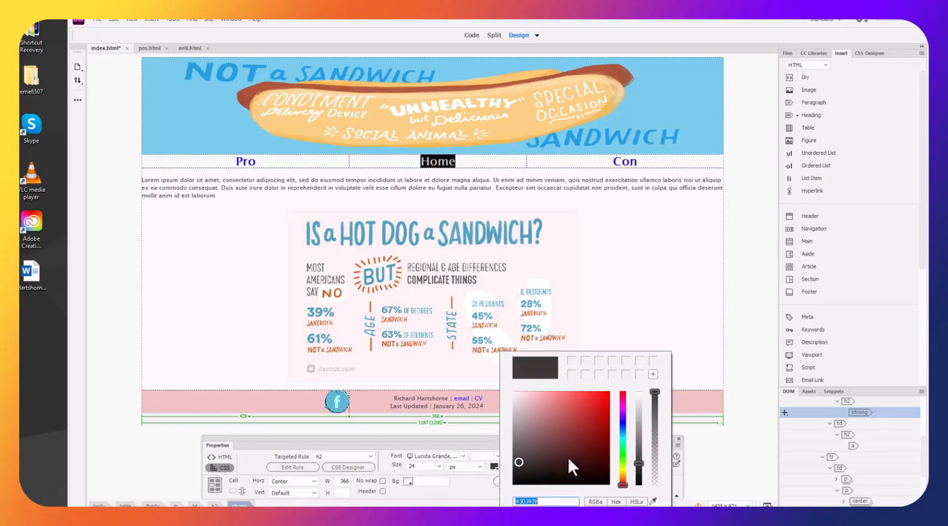
left_click(622, 454)
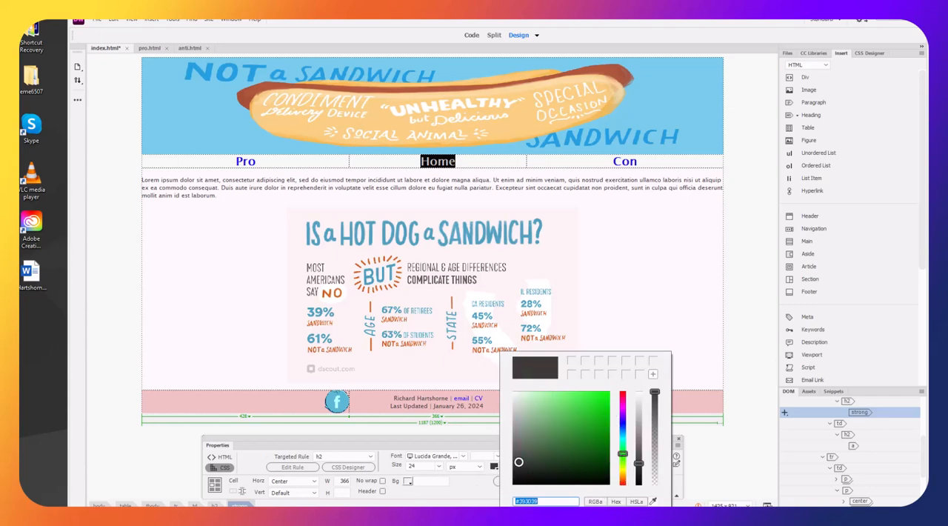
left_click(630, 279)
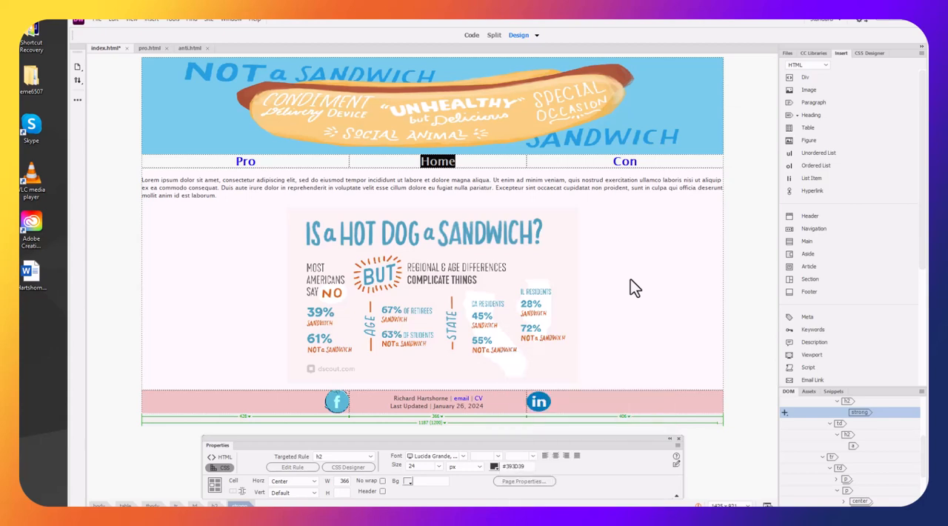
left_click(632, 278)
left_click_drag(459, 161, 418, 161)
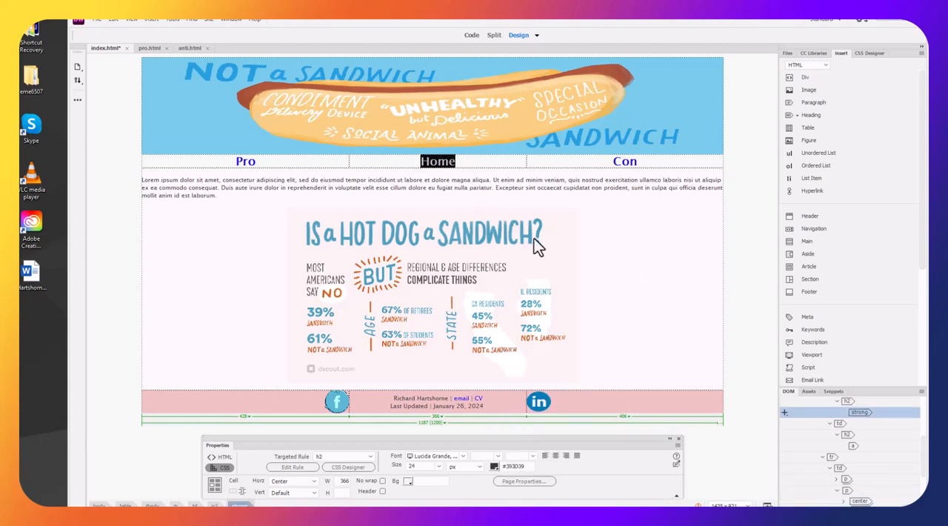
left_click(368, 457)
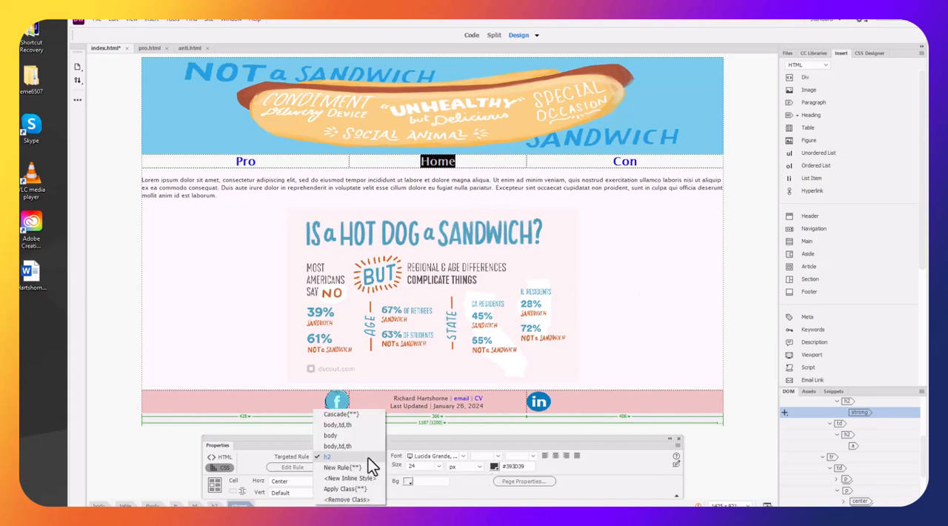
left_click(472, 412)
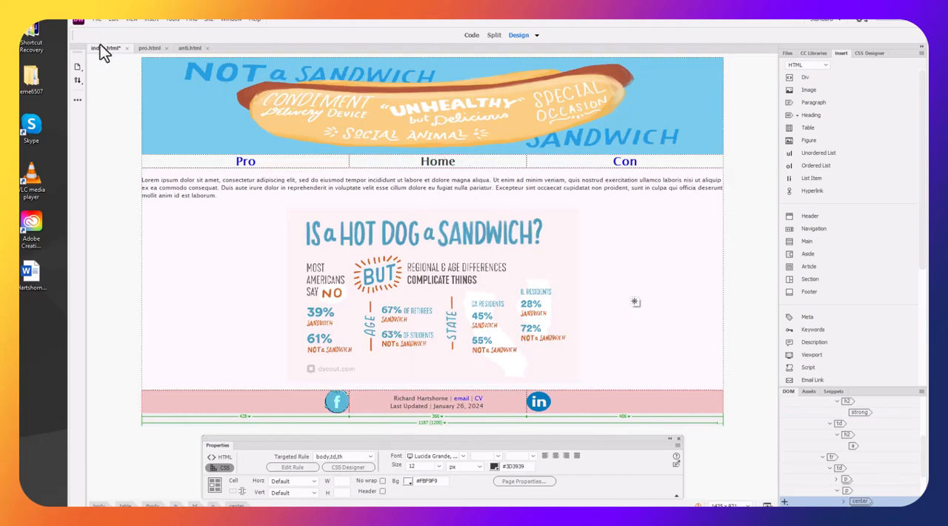
Apply the Home heading's color change and save index.html
left_click(513, 465)
left_click(695, 298)
key("ctrl+s")
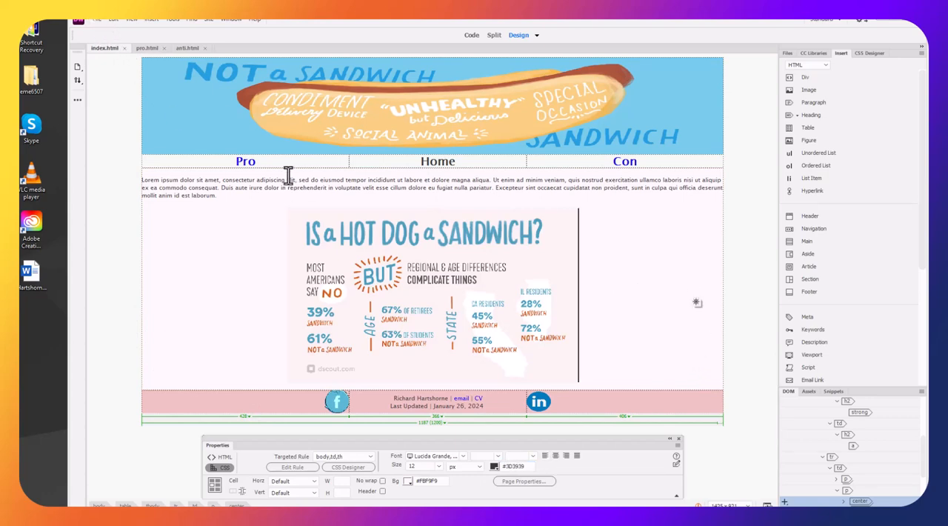
Remove the link from the Pro navigation heading in pro.html and save the page
left_click(141, 49)
double_click(238, 163)
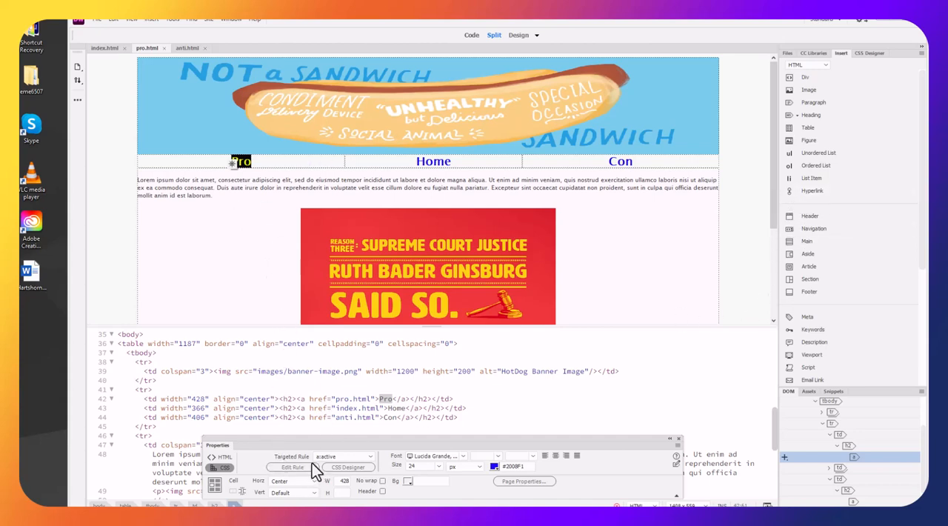
left_click_drag(402, 439, 390, 291)
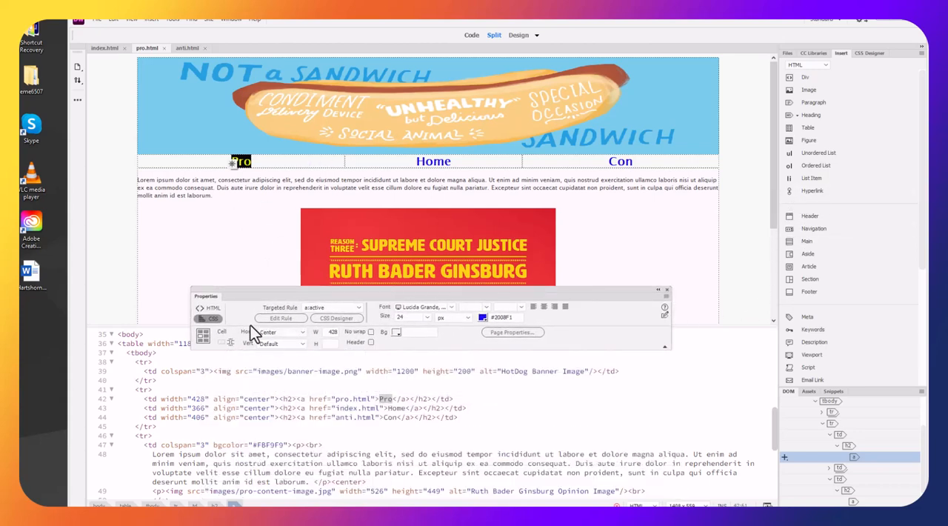
left_click(220, 309)
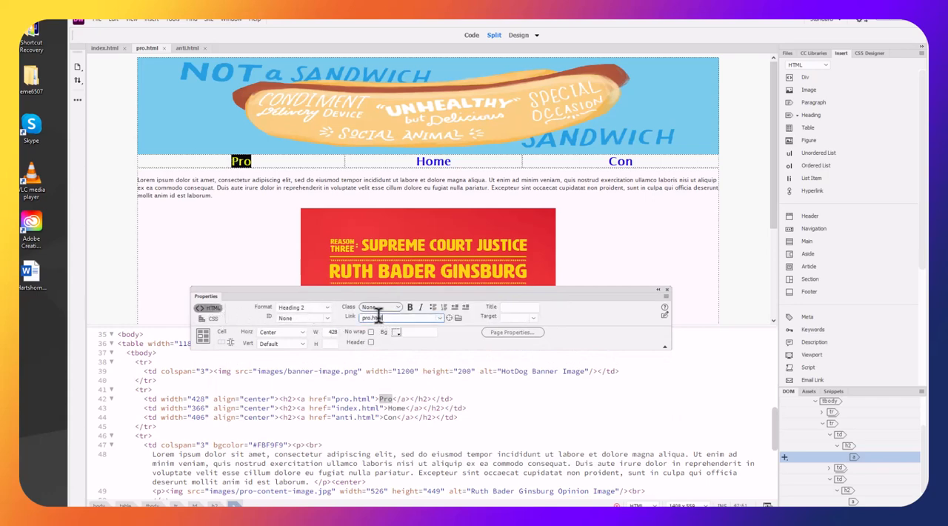
left_click_drag(385, 318, 337, 320)
key("BackSpace")
left_click(675, 227)
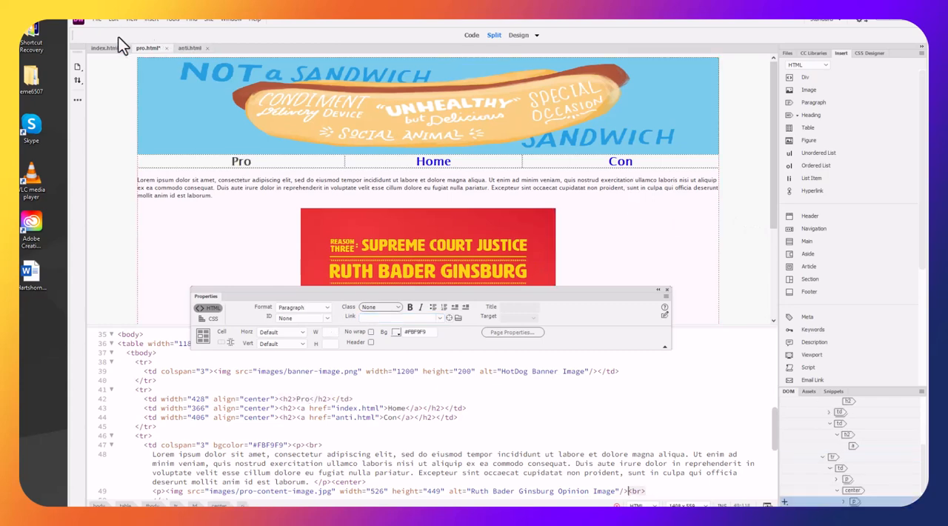
key("ctrl+s")
Remove the link from the Con heading in anti.html and show the page in Design view with the Properties panel moved aside
left_click(606, 162)
left_click_drag(606, 161, 665, 163)
left_click(624, 236)
left_click(187, 48)
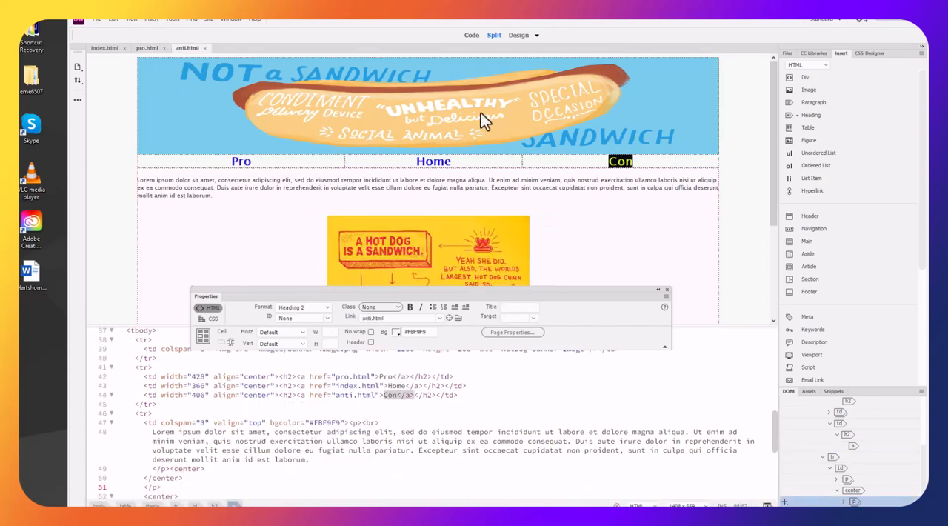
double_click(386, 318)
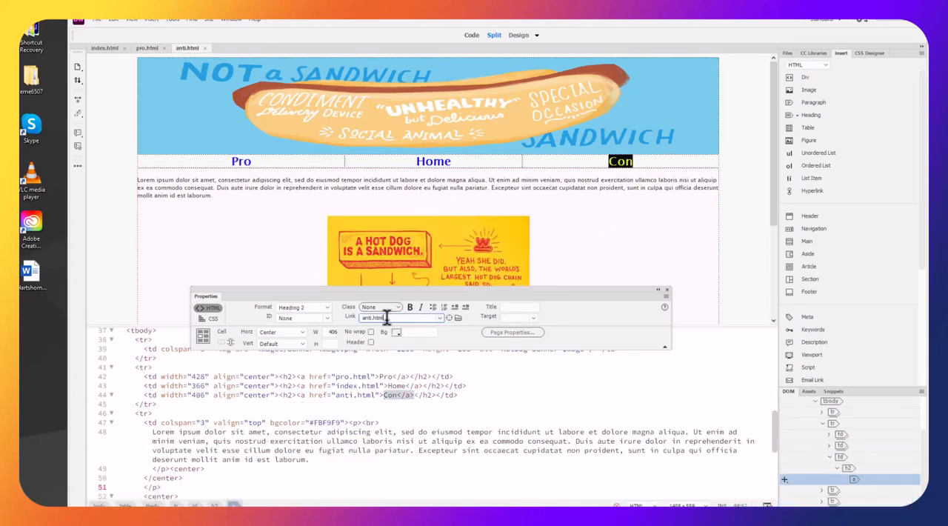
key("BackSpace")
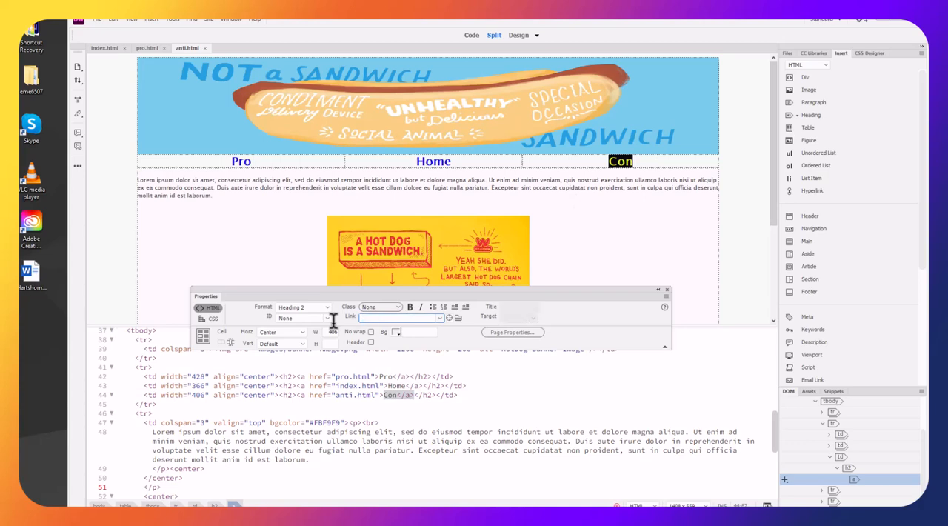
key("Return")
left_click(616, 270)
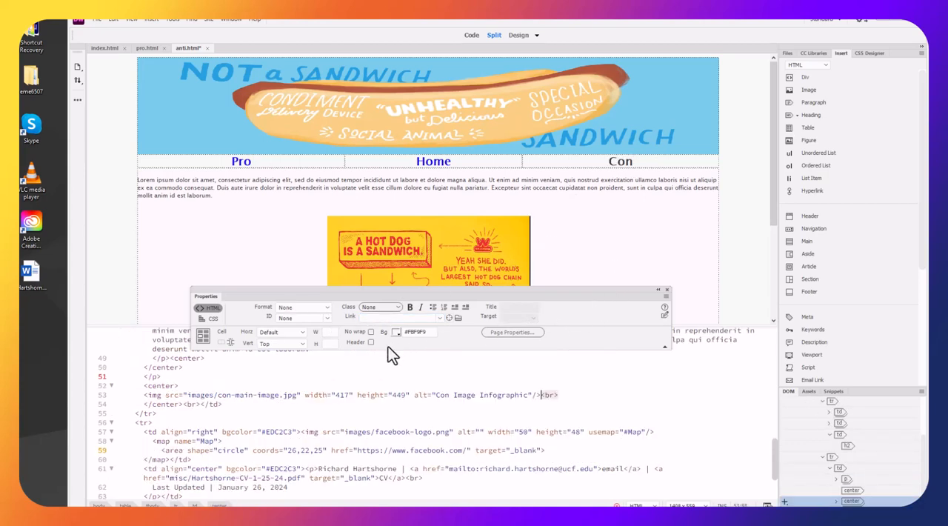
left_click(518, 35)
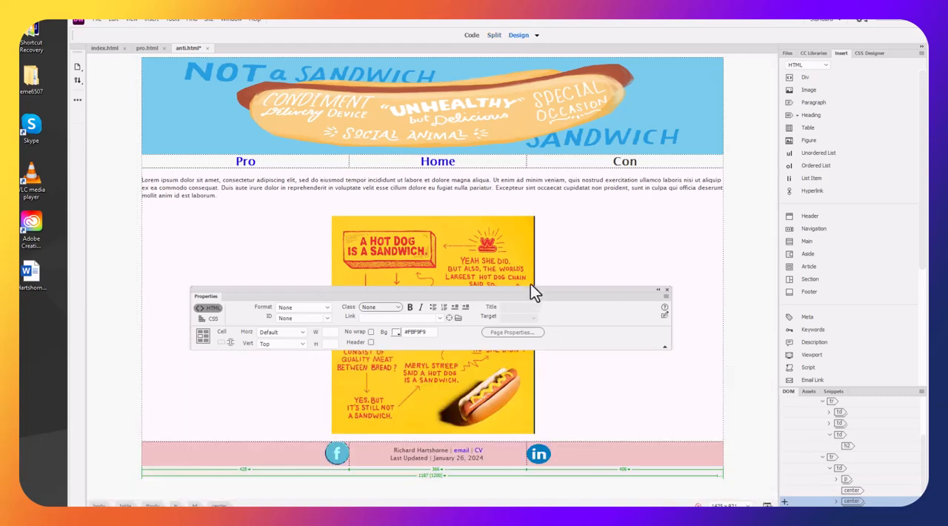
left_click_drag(528, 289, 342, 301)
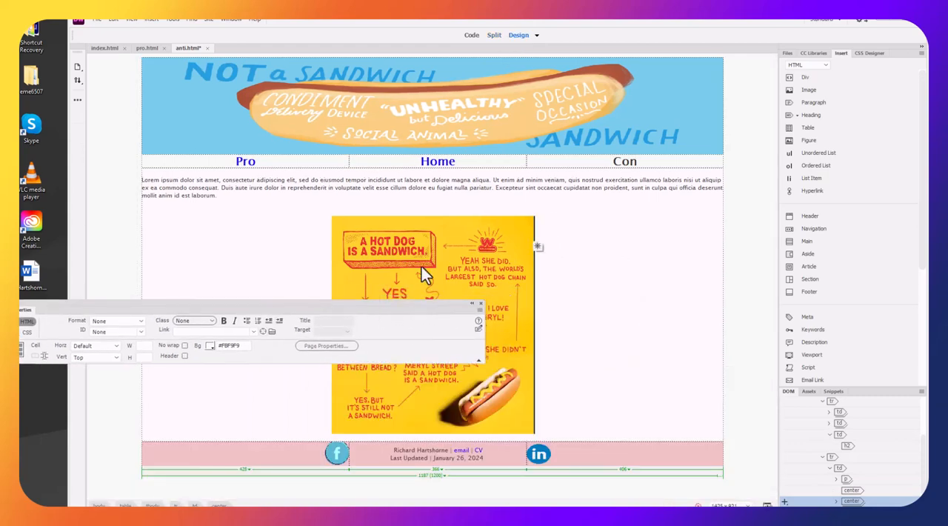
Expand the hotdog-debate folder in the site files and save anti.html
left_click(786, 53)
left_click(794, 118)
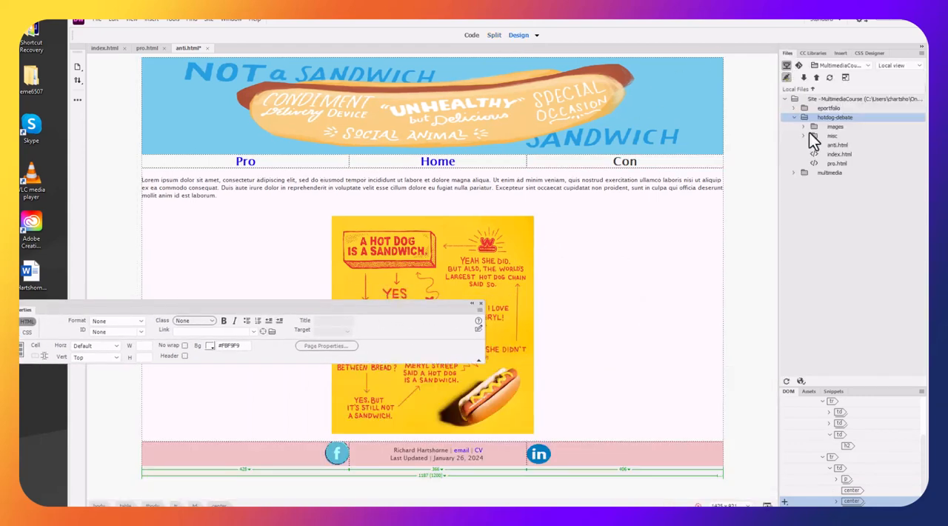
left_click(829, 146)
left_click(831, 155)
left_click(833, 164)
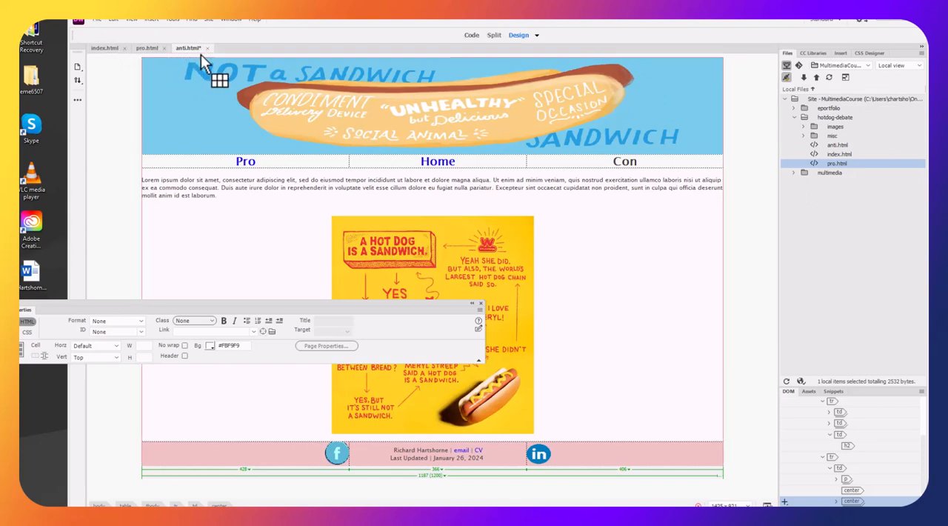
key("ctrl+s")
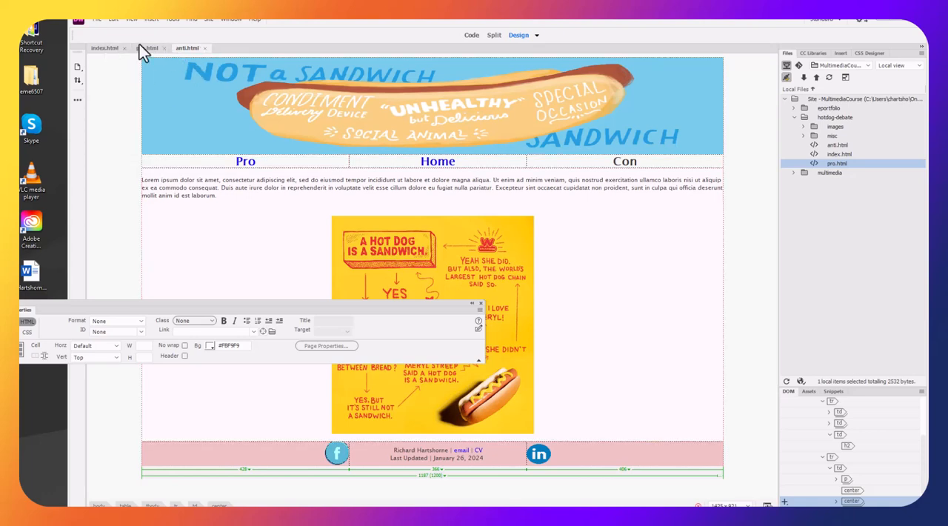
Upload the entire MultimediaCourse site from its root folder to the remote server
left_click(837, 99)
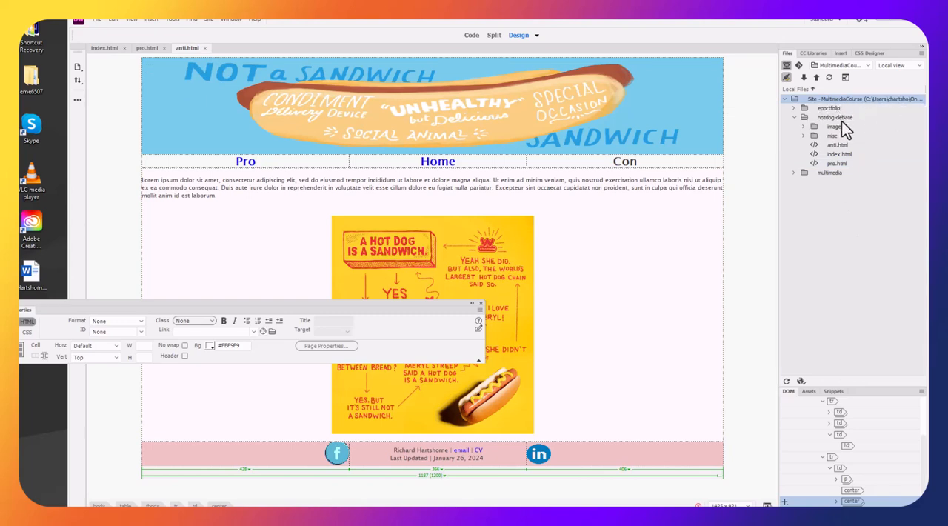
left_click(844, 119)
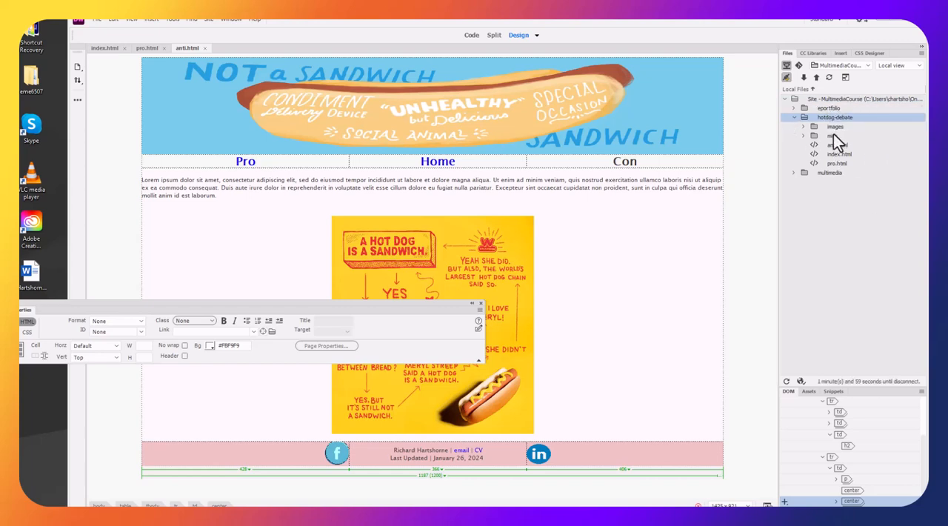
left_click(837, 145)
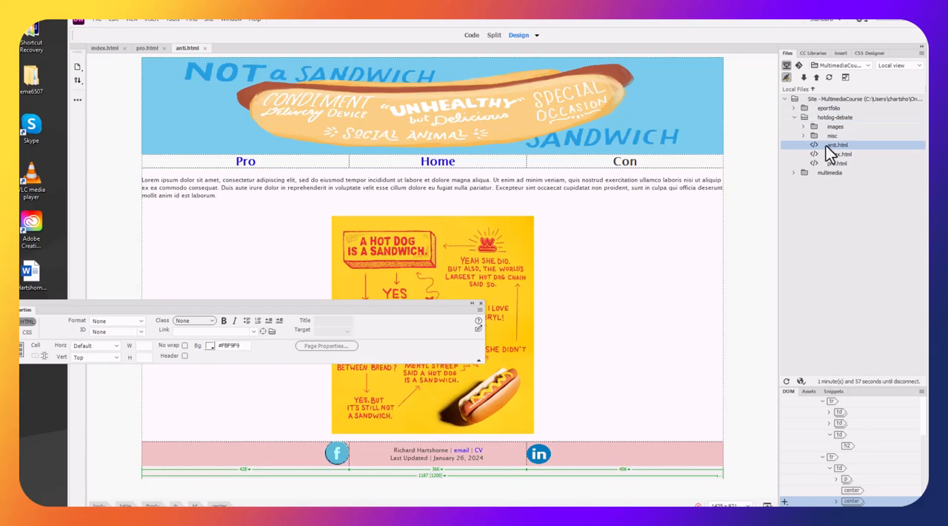
left_click(848, 98)
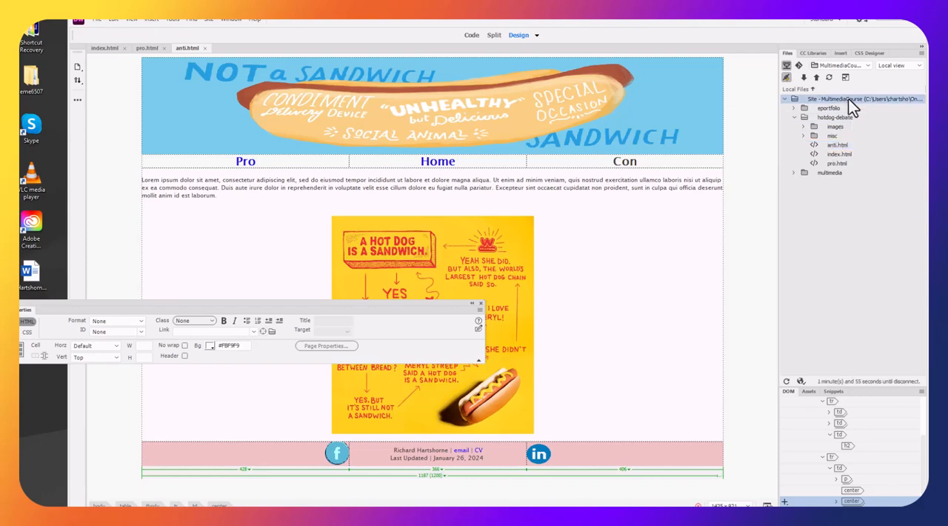
left_click(817, 78)
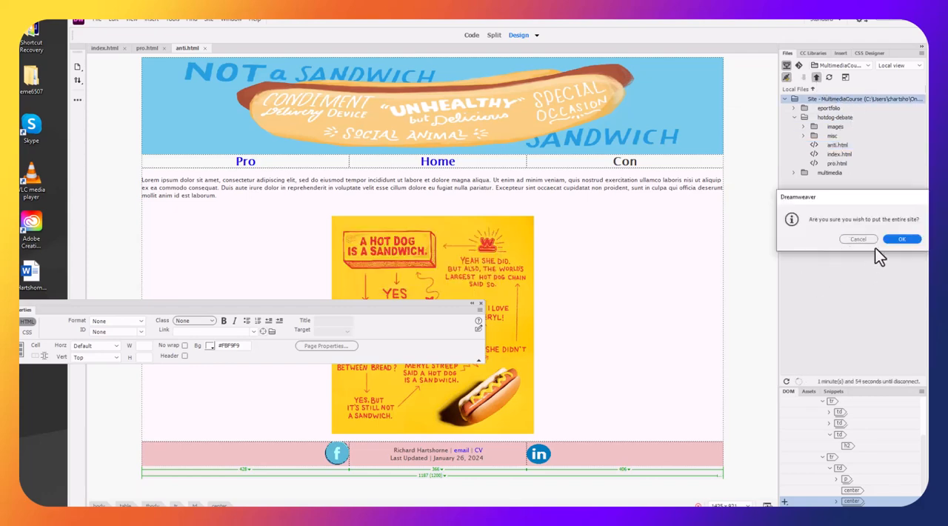
left_click(899, 239)
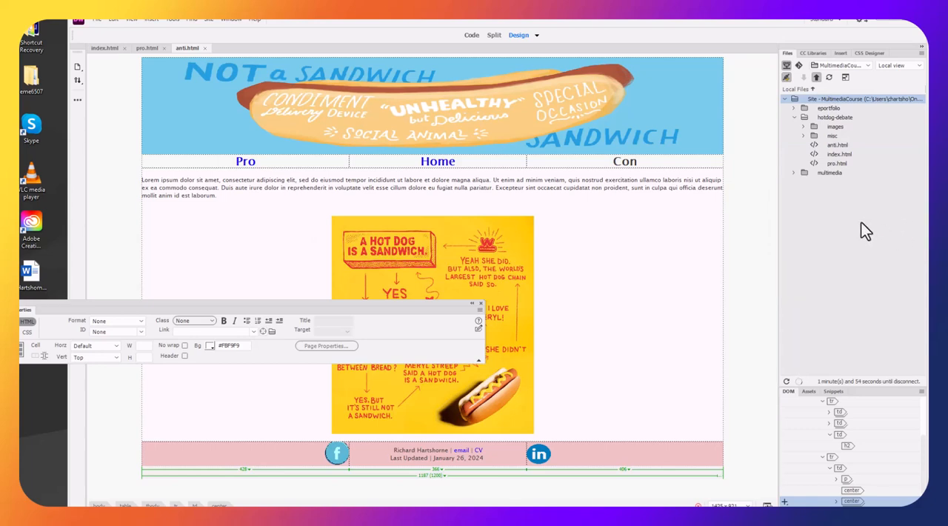
left_click_drag(384, 309, 614, 303)
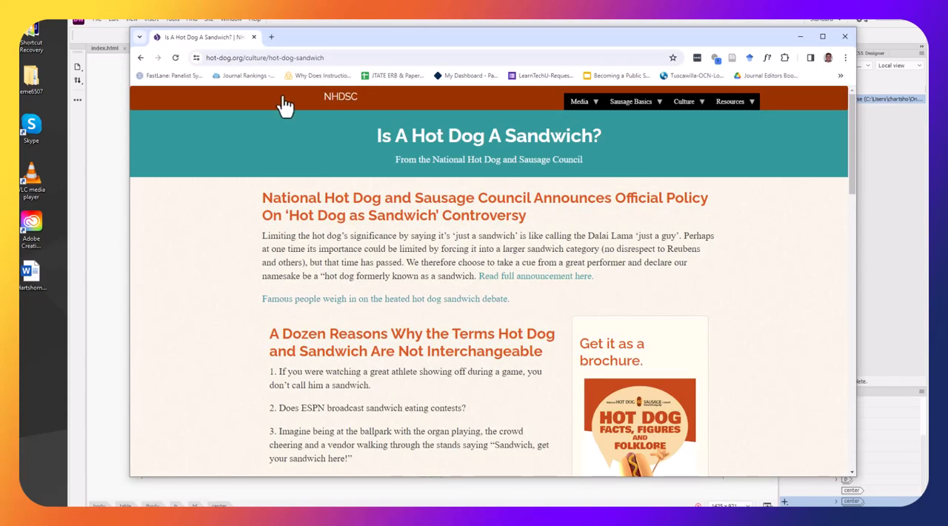
Switch to Chrome and begin the web address with the site owner's domain followed by /spring-2024/poobah/
left_click(275, 65)
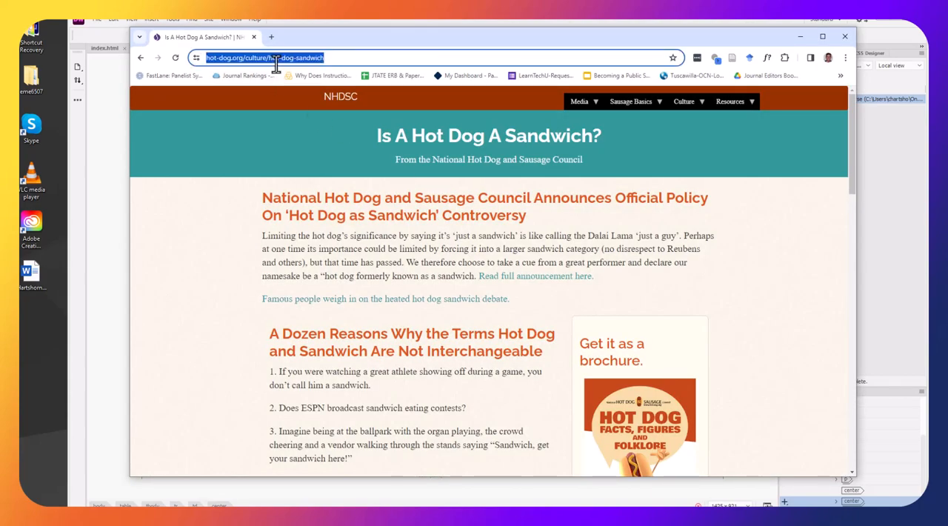
left_click_drag(300, 33, 316, 109)
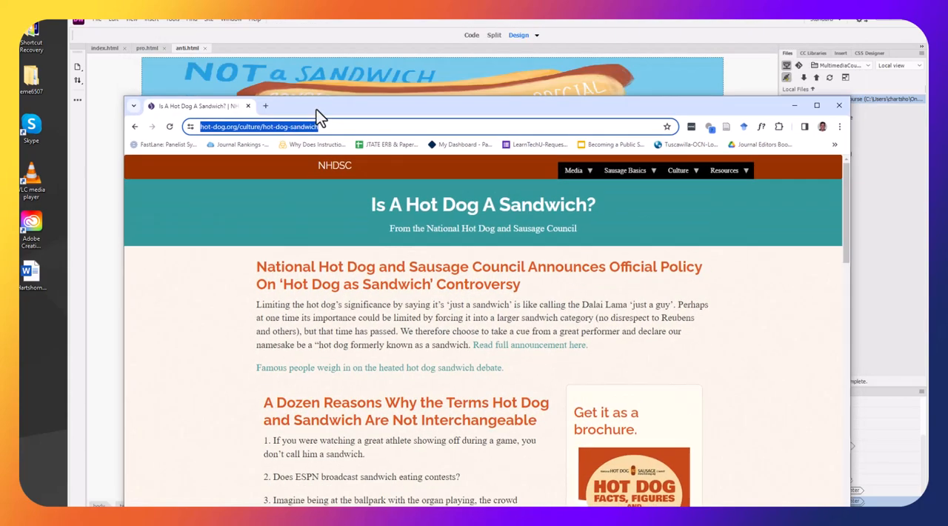
type("rhartshorne.com/")
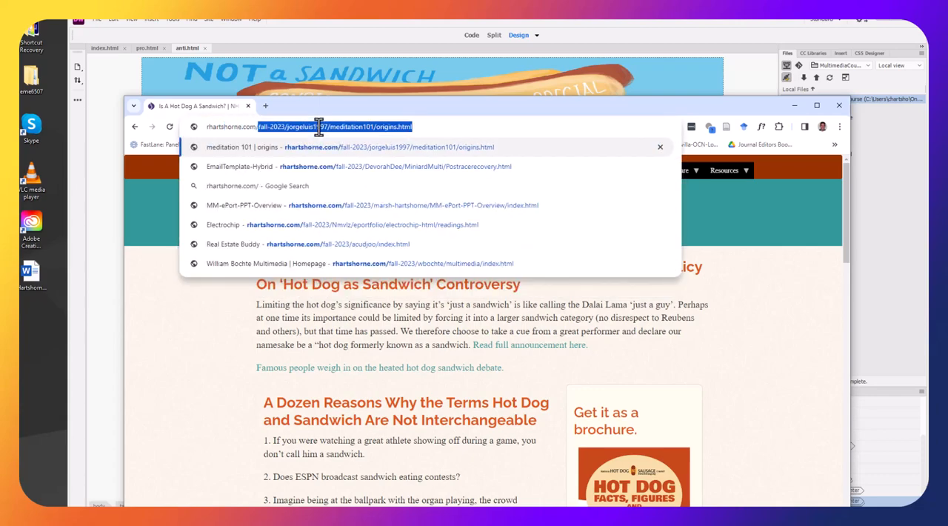
type("spring-2024")
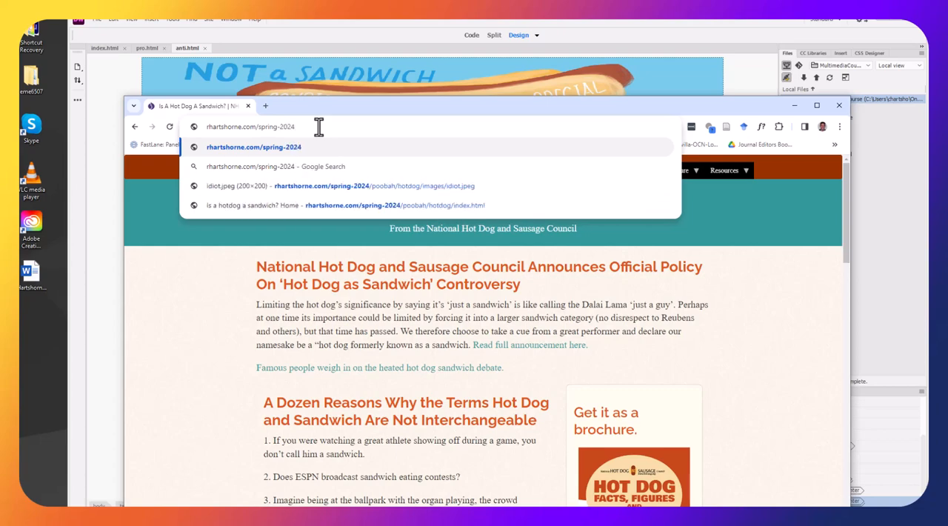
type("/")
type("poobah/")
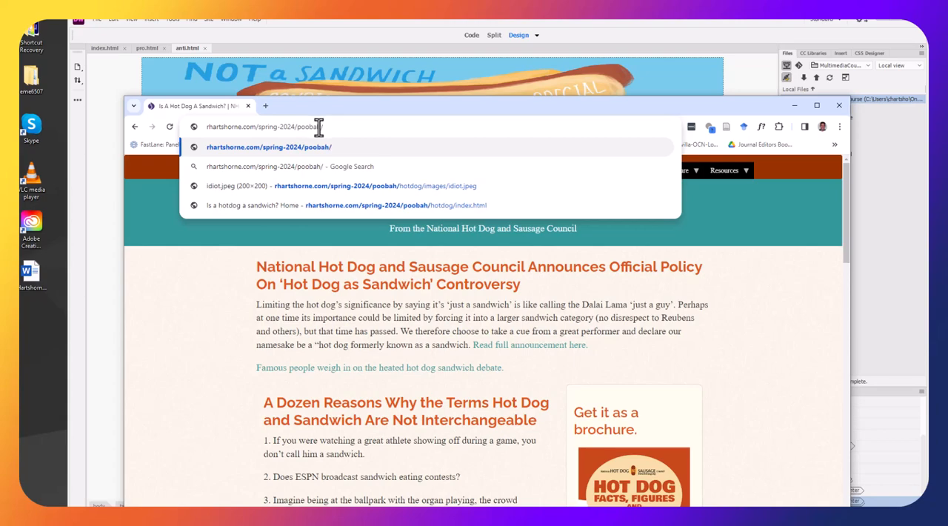
left_click_drag(324, 108, 371, 204)
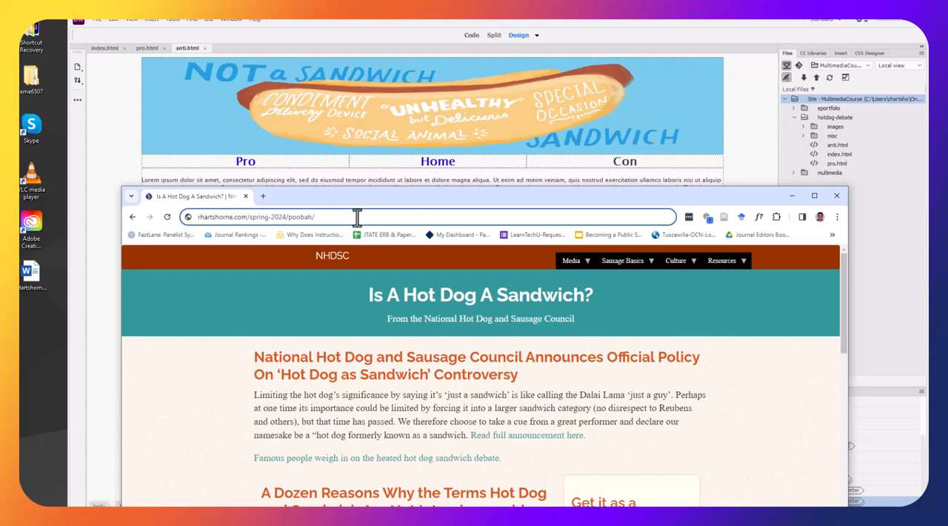
Complete the web address with the path hotdog-debate/index.html
type("hotdog-debate")
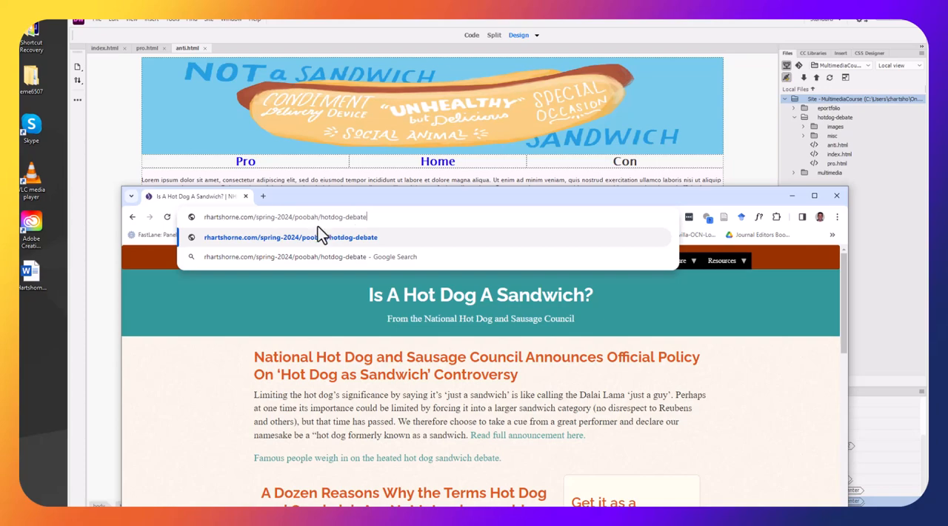
left_click_drag(294, 217, 373, 218)
left_click(380, 218)
type("/index.html")
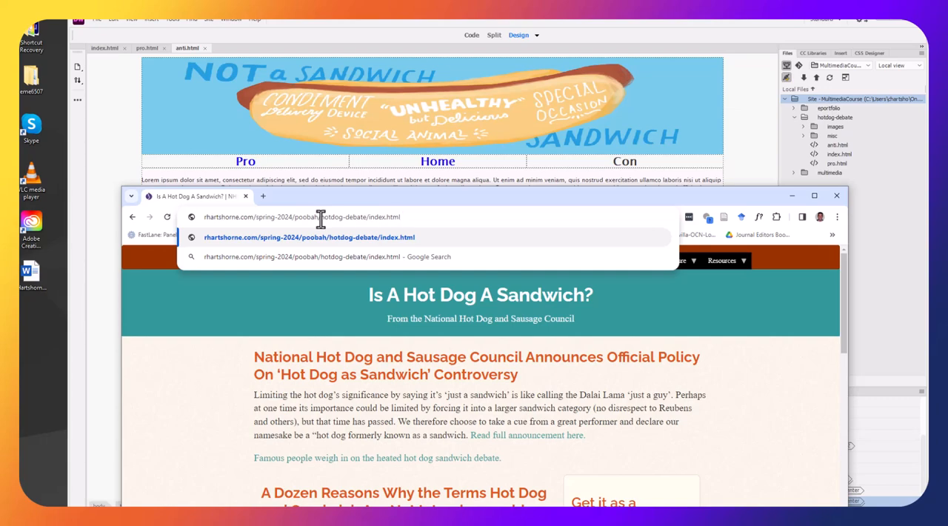
Highlight the domain, semester folder and file path parts of the entered address, then load the live hotdog-debate index.html page
left_click_drag(205, 217, 318, 216)
left_click(254, 217)
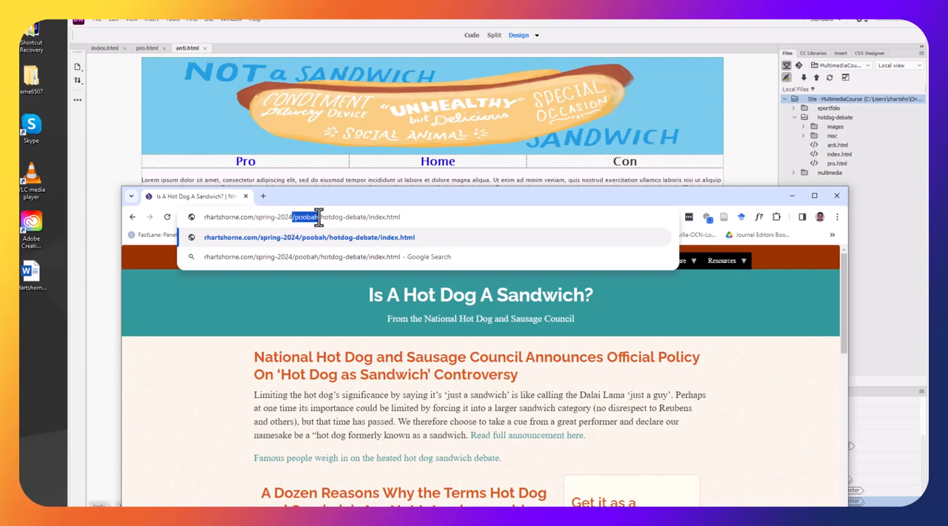
left_click(251, 218)
left_click_drag(253, 218, 316, 216)
left_click(316, 216)
left_click_drag(319, 216, 410, 216)
left_click(364, 217)
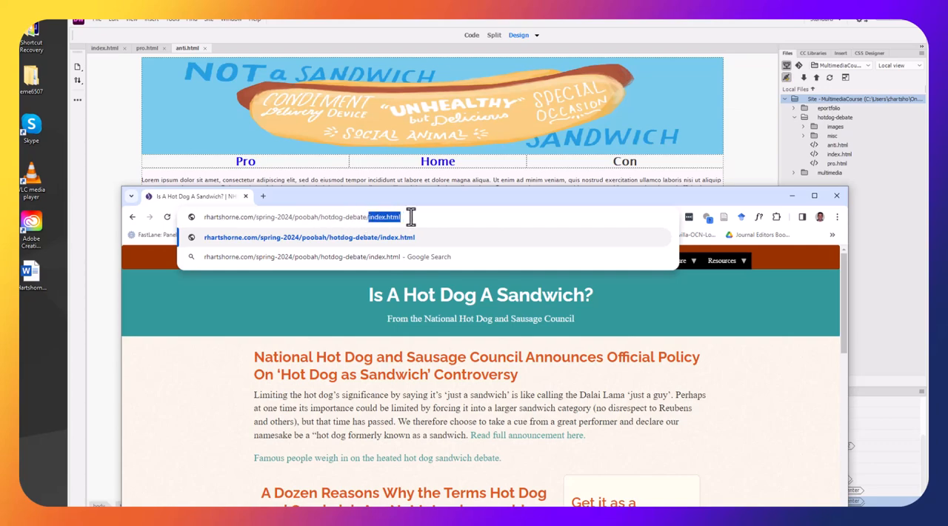
left_click(410, 216)
key("Return")
left_click_drag(429, 194, 350, 61)
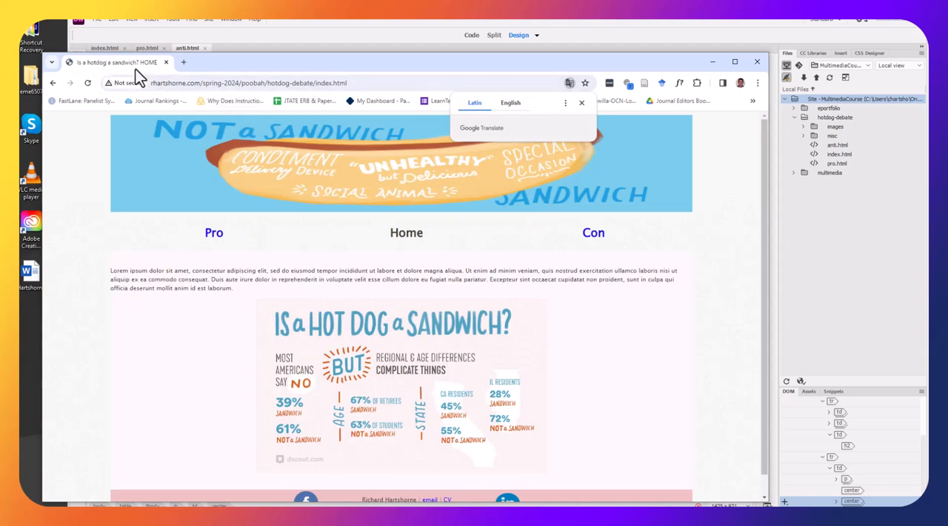
Look over the live home page, dismiss the translation prompt and follow the Pro link
scroll(480, 389, "down", 2)
scroll(501, 393, "up", 2)
left_click(580, 104)
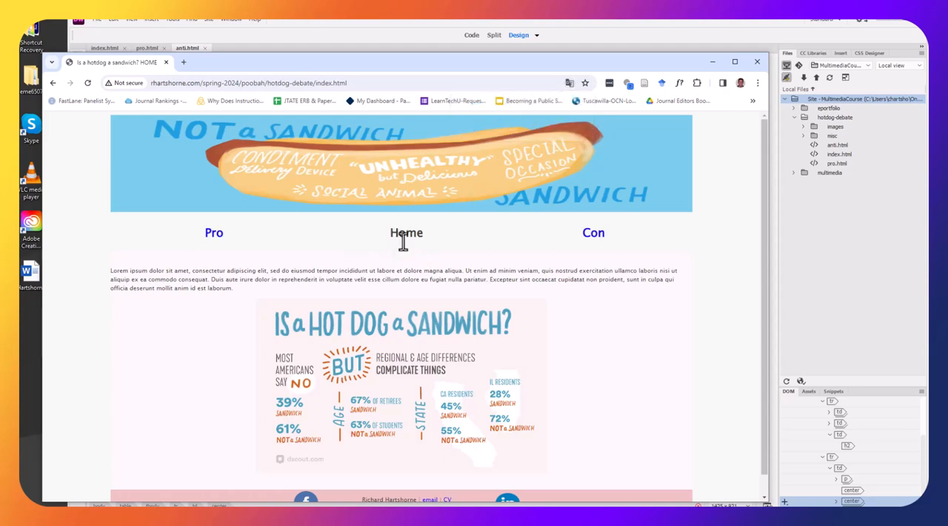
left_click(211, 236)
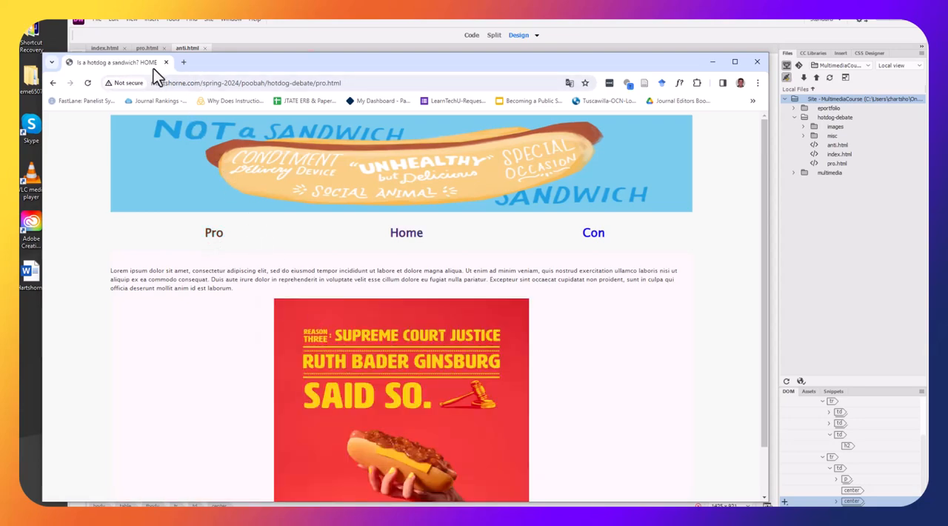
Switch to Dreamweaver and set the page title of pro.html to "Is a hotdog a sandwich? PRO"
left_click_drag(272, 65, 259, 169)
left_click(152, 49)
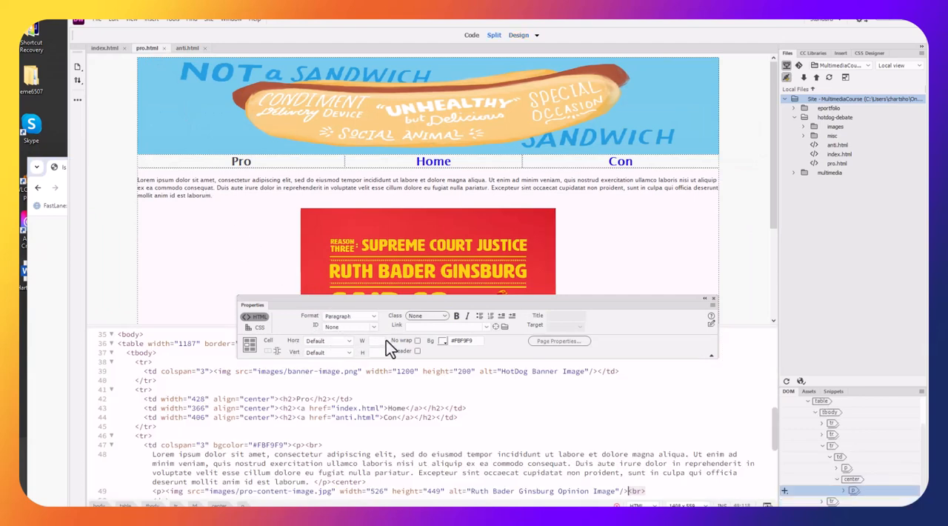
left_click(552, 342)
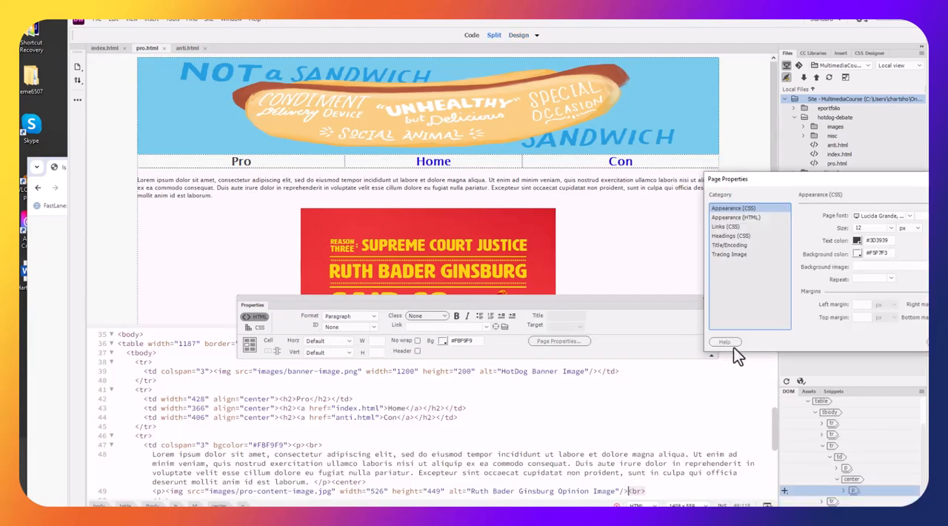
left_click_drag(835, 199, 539, 161)
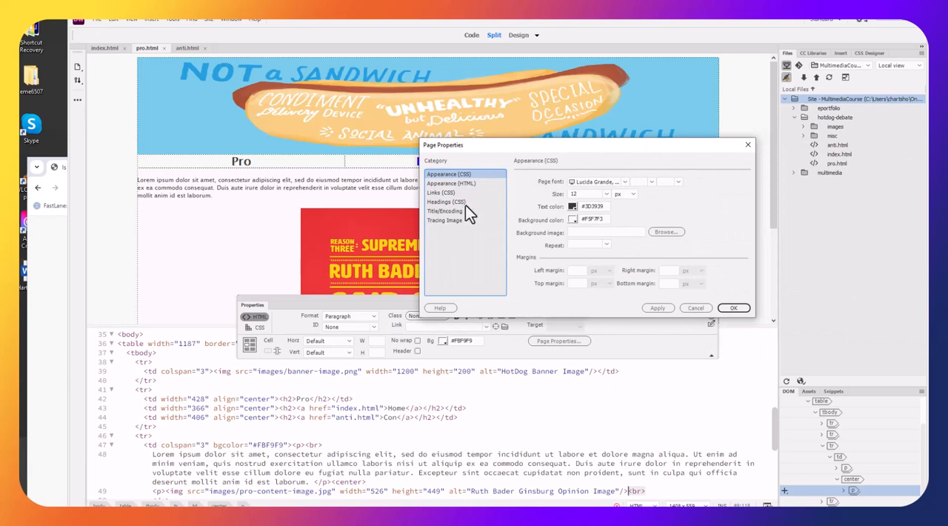
left_click(448, 210)
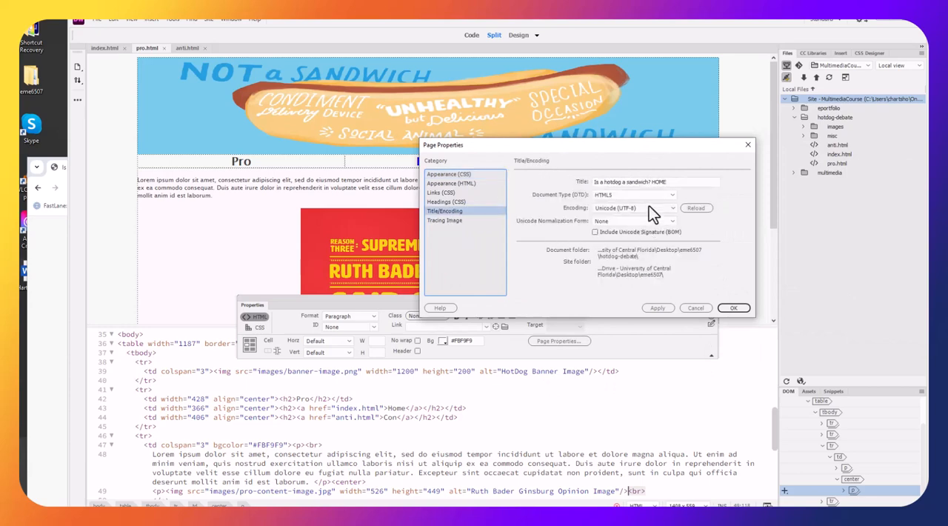
double_click(657, 181)
type("PRO")
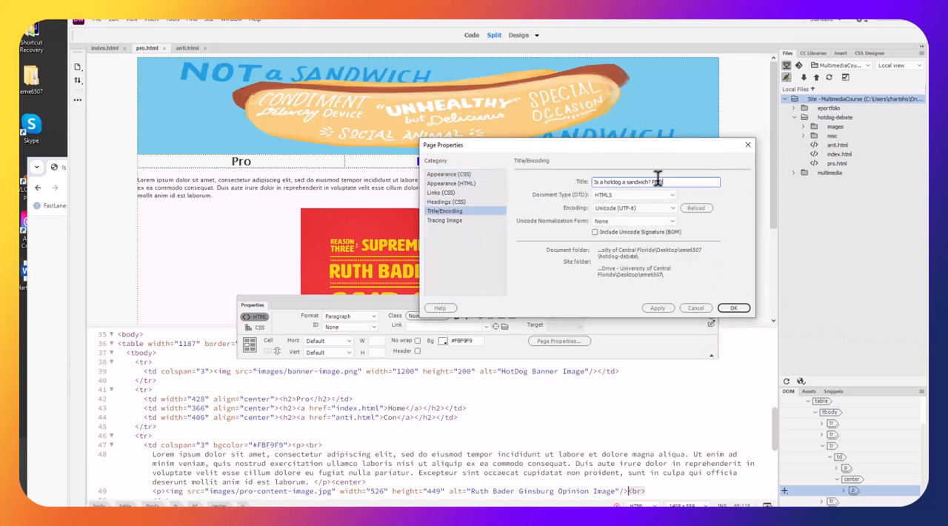
left_click(730, 307)
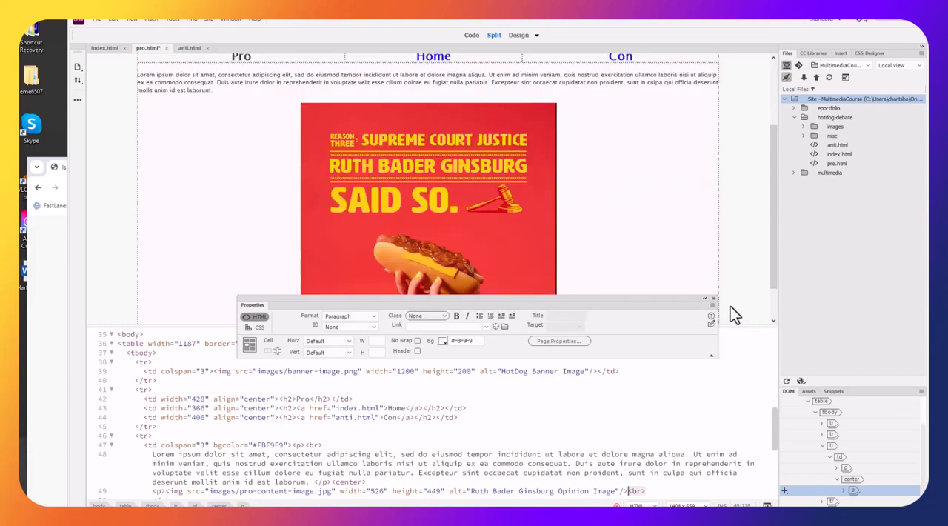
Set the page title of anti.html to "Is a hotdog a sandwich? CON" and save the page
left_click(190, 48)
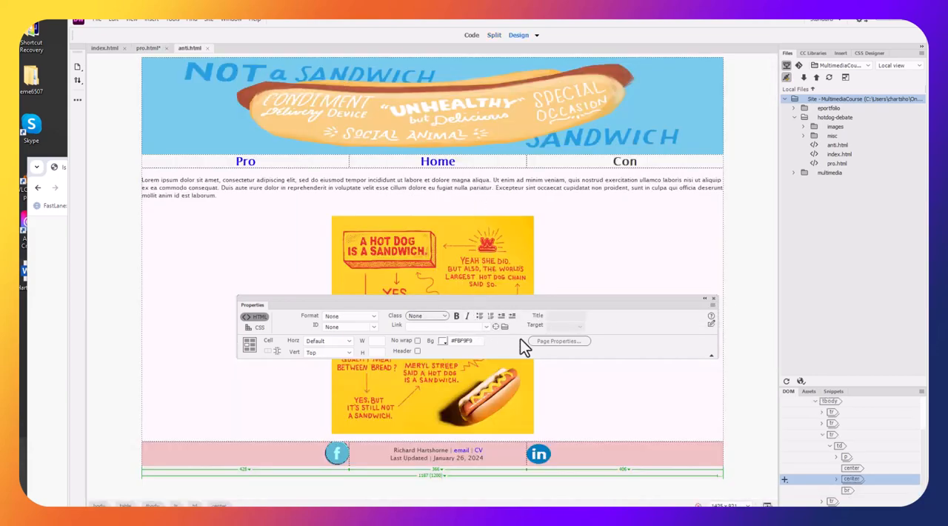
left_click(560, 340)
left_click_drag(822, 179, 571, 182)
left_click(469, 244)
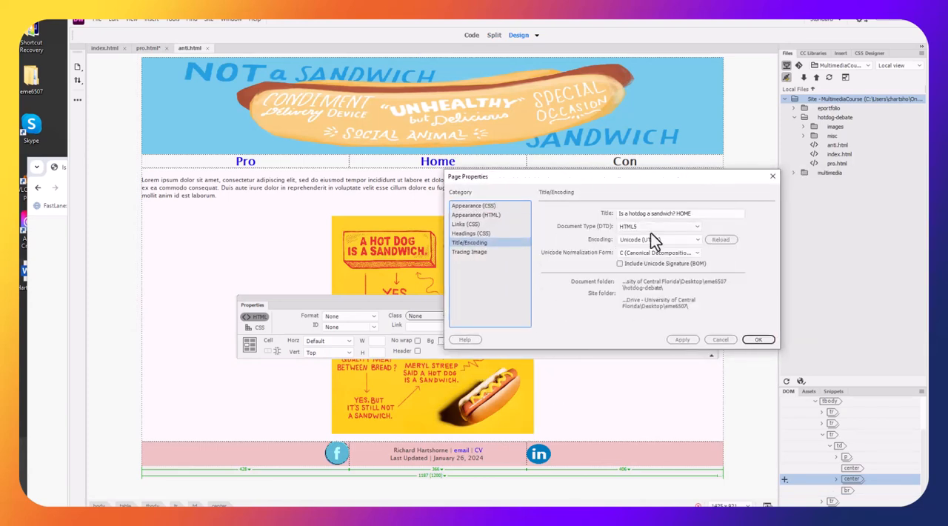
left_click(693, 214)
double_click(685, 213)
type("CON")
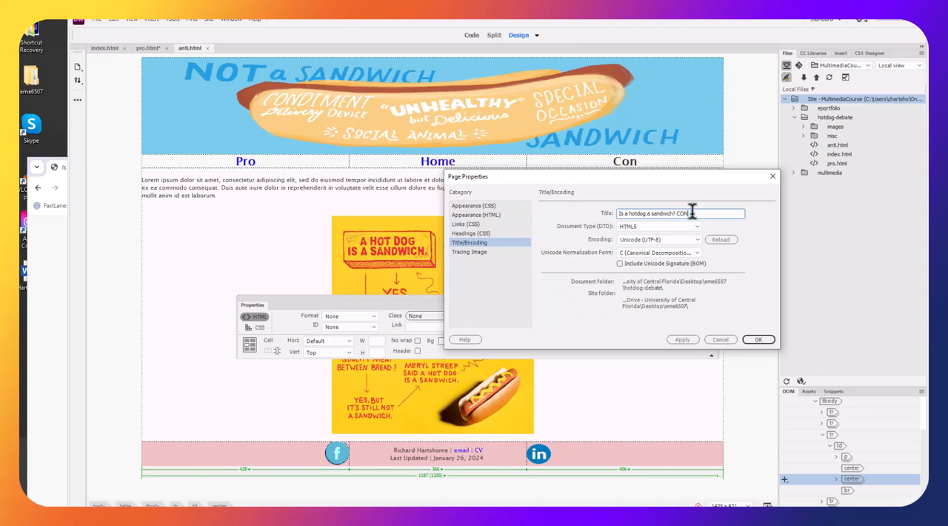
left_click(750, 339)
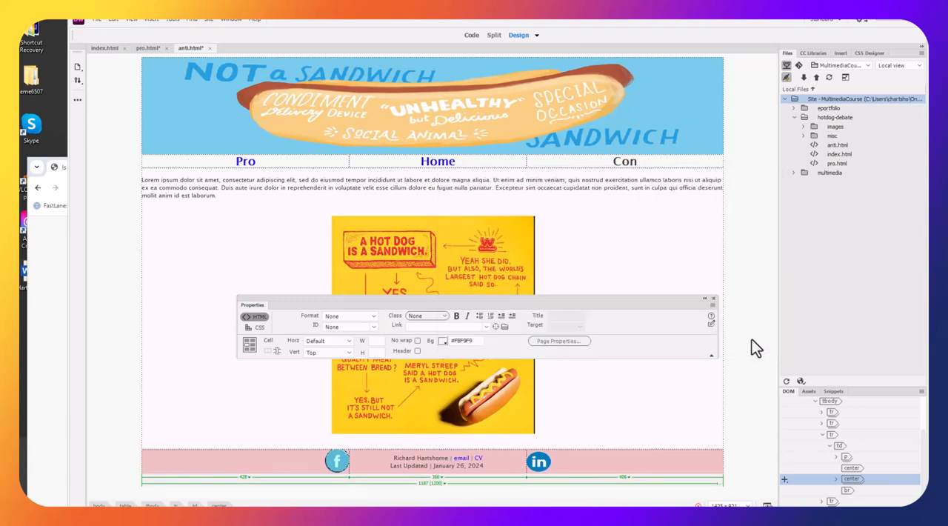
key("ctrl+s")
Save pro.html and upload both anti.html and pro.html to the remote server
left_click(157, 49)
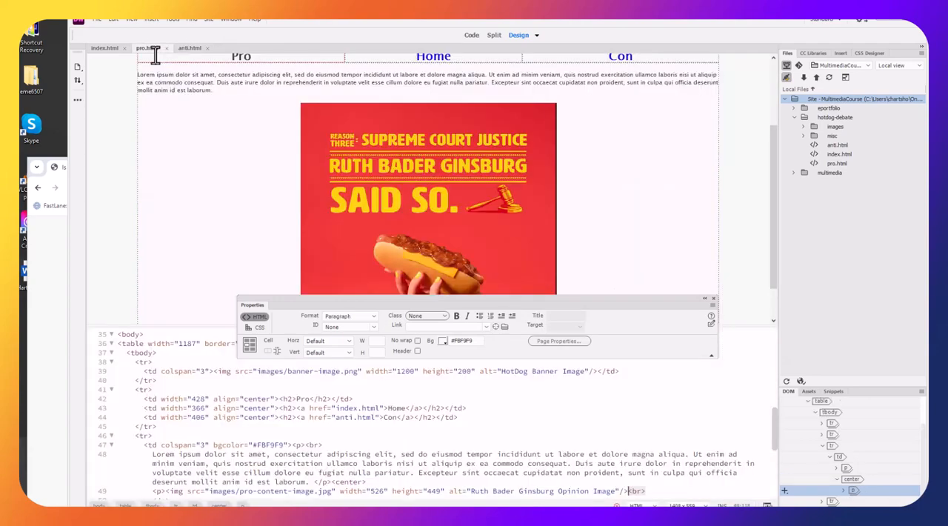
left_click(836, 155)
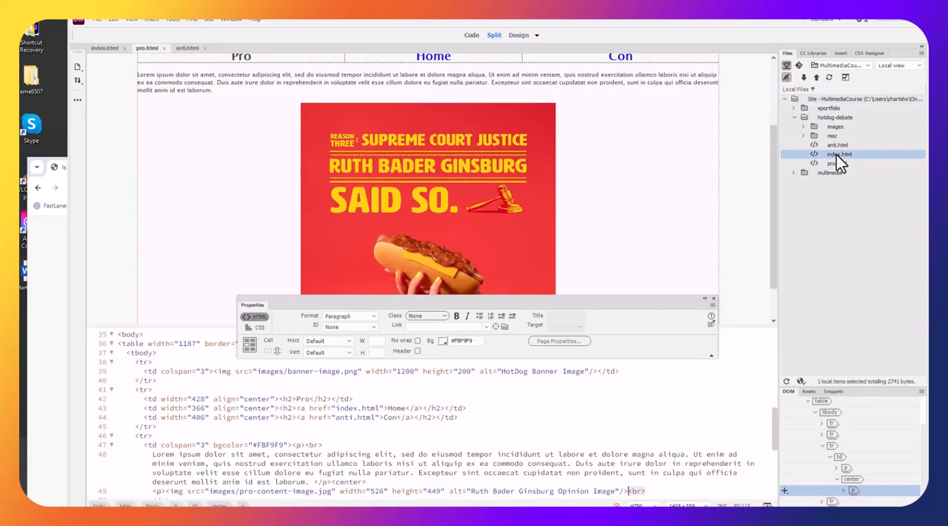
left_click(830, 163)
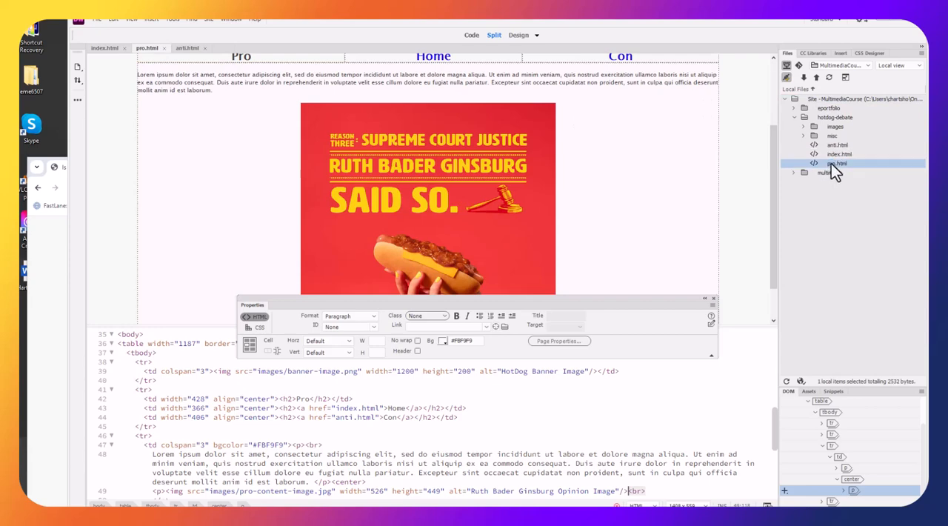
left_click(832, 146, "ctrl")
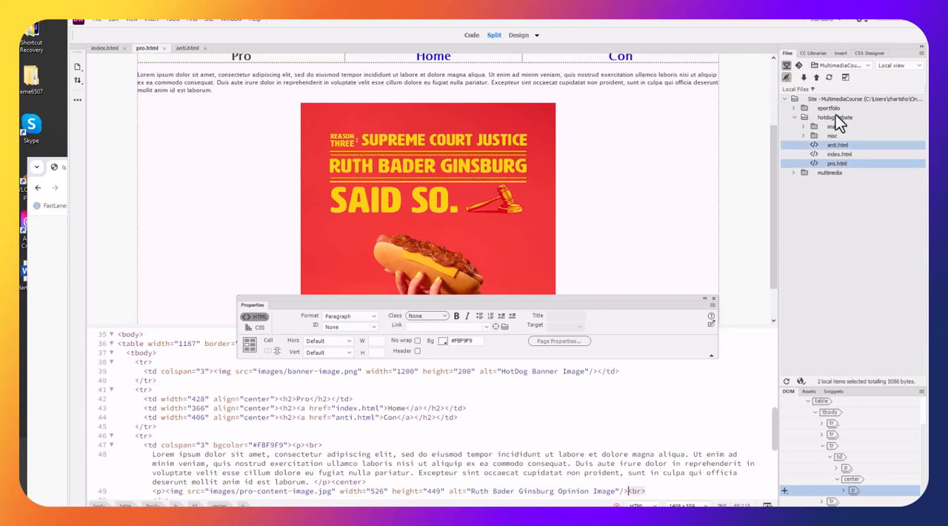
left_click(818, 78)
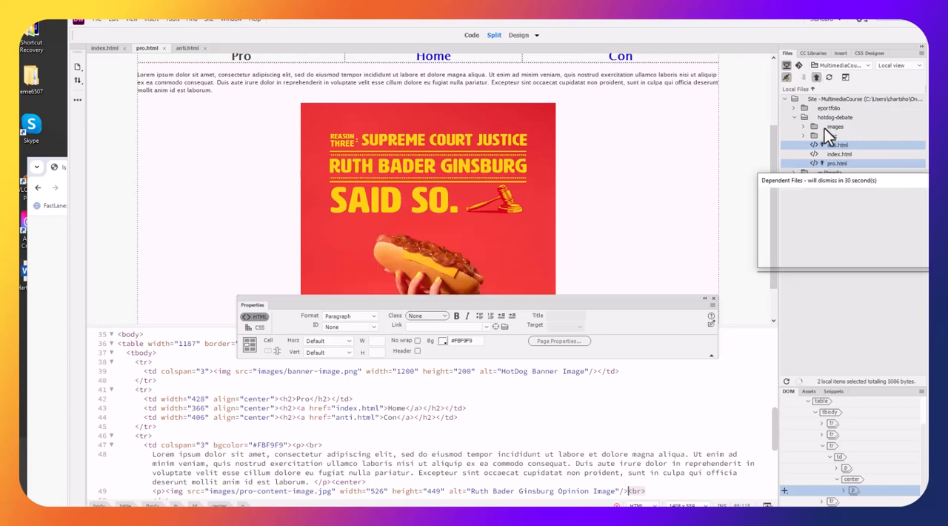
left_click(807, 252)
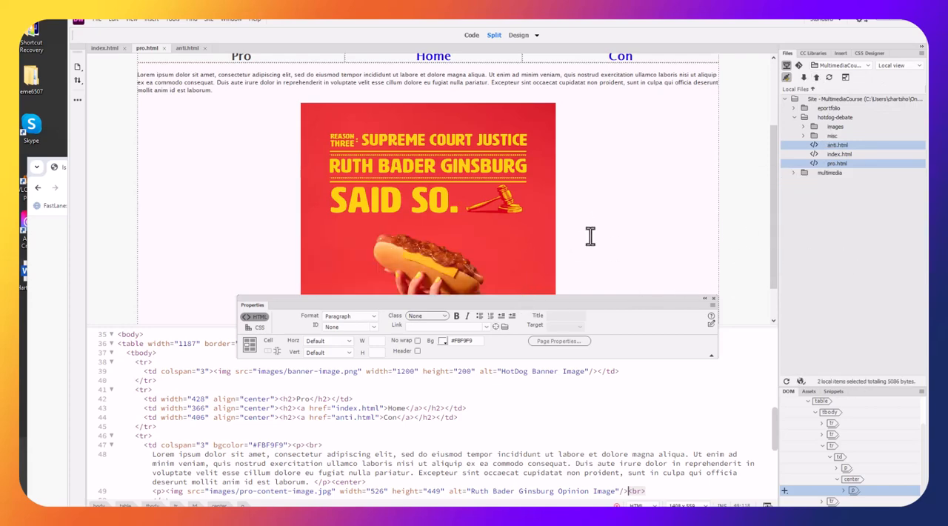
Switch to Chrome, reload the live Pro page and open the Con page to check both page titles and contents
left_click(39, 294)
left_click_drag(241, 172, 263, 84)
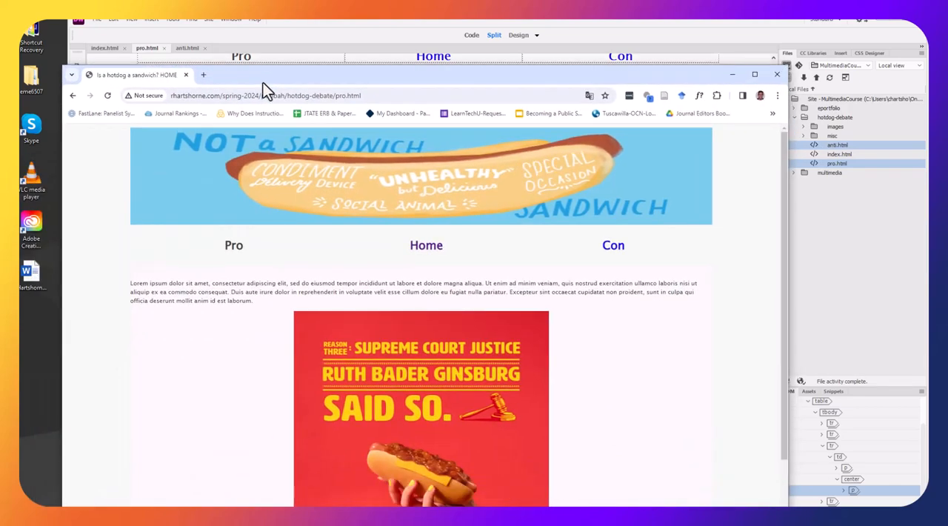
left_click(109, 96)
left_click_drag(257, 77, 250, 50)
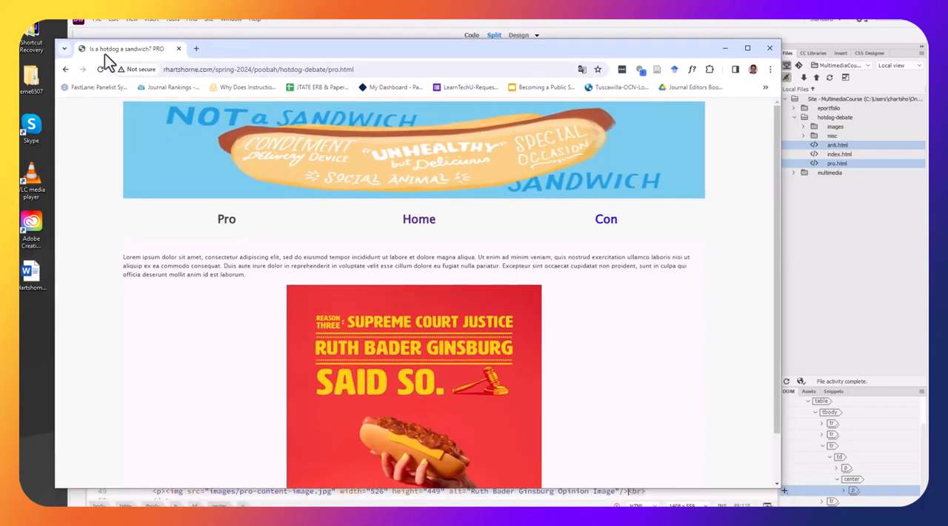
scroll(318, 197, "down", 1)
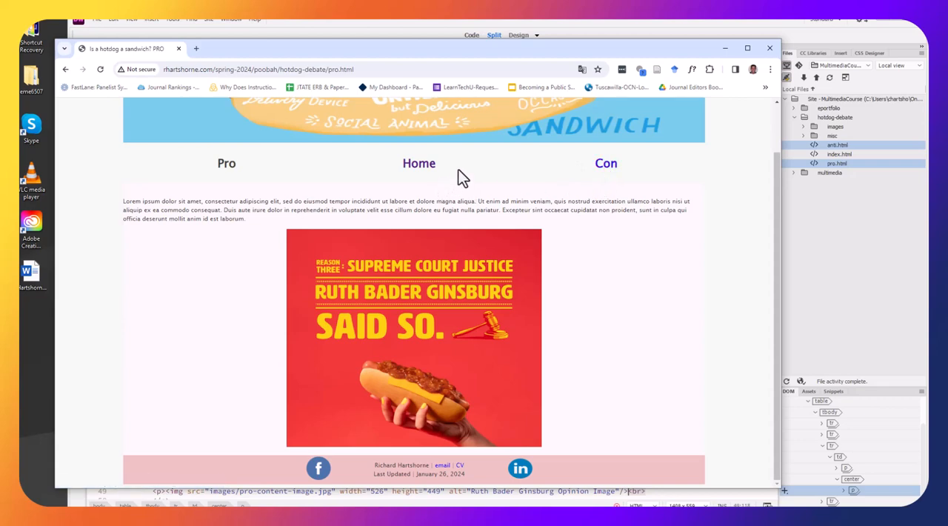
left_click(611, 172)
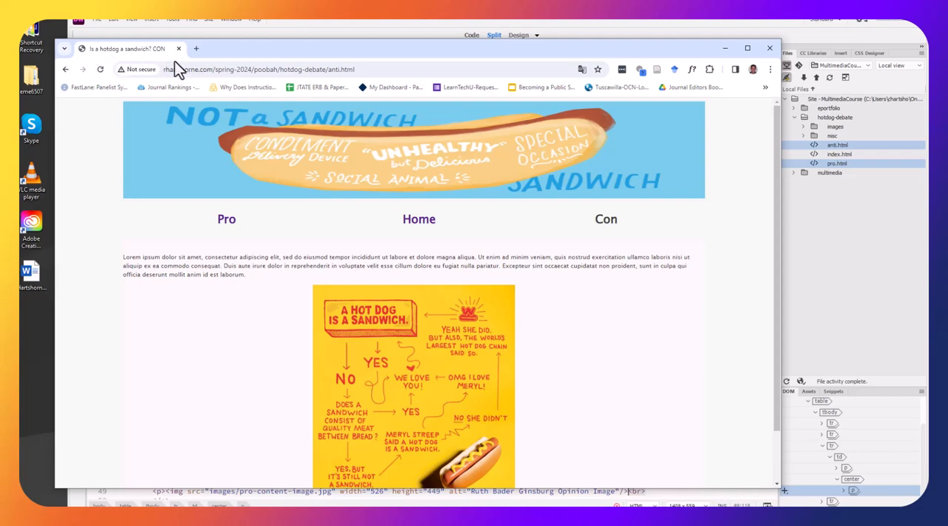
scroll(570, 208, "down", 2)
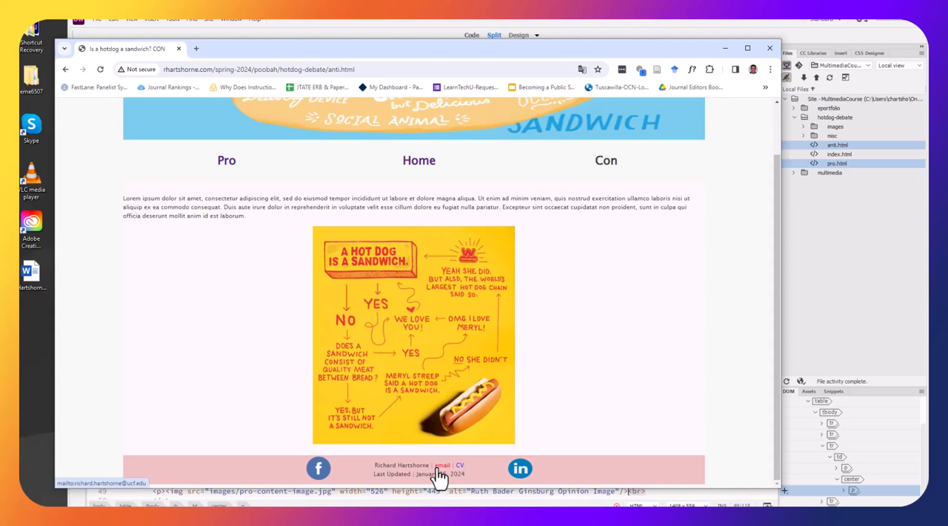
Test the Facebook, LinkedIn and CV links in the Con page's footer, closing each page they open
left_click(317, 474)
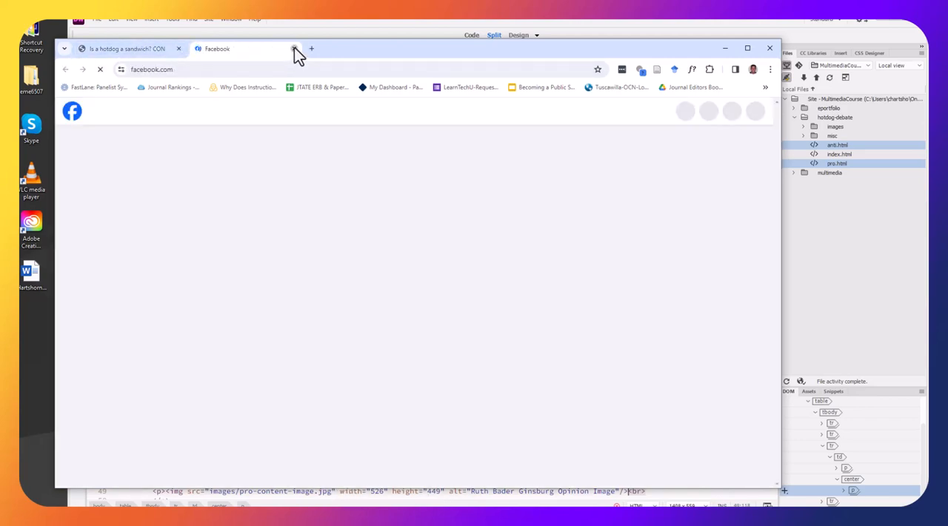
left_click(294, 49)
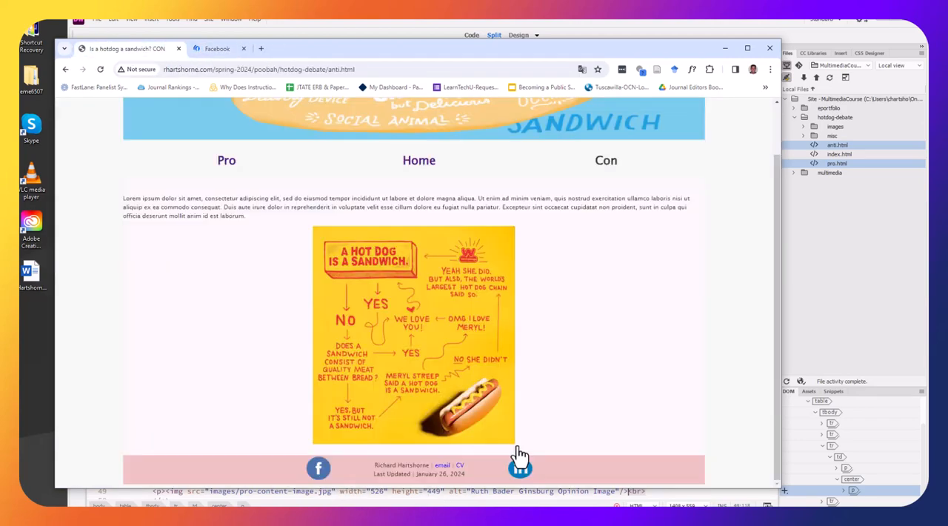
left_click(519, 467)
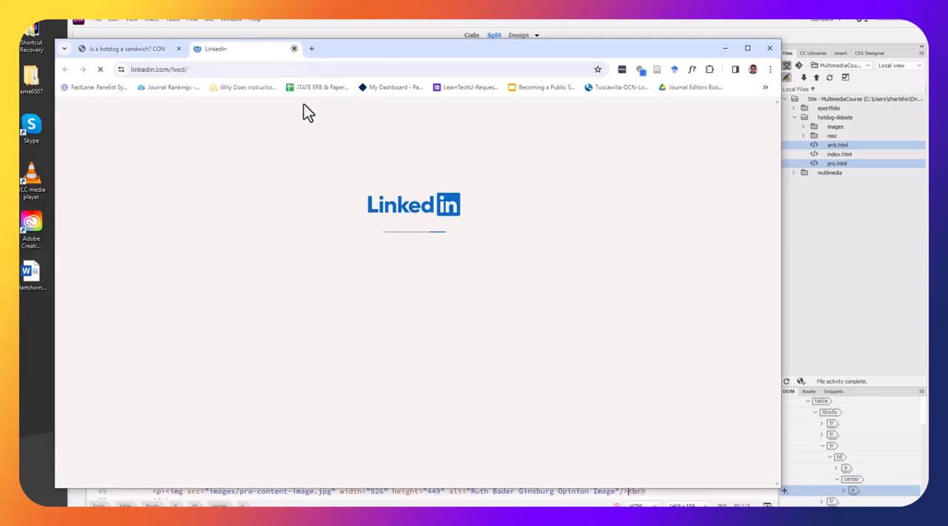
left_click(294, 49)
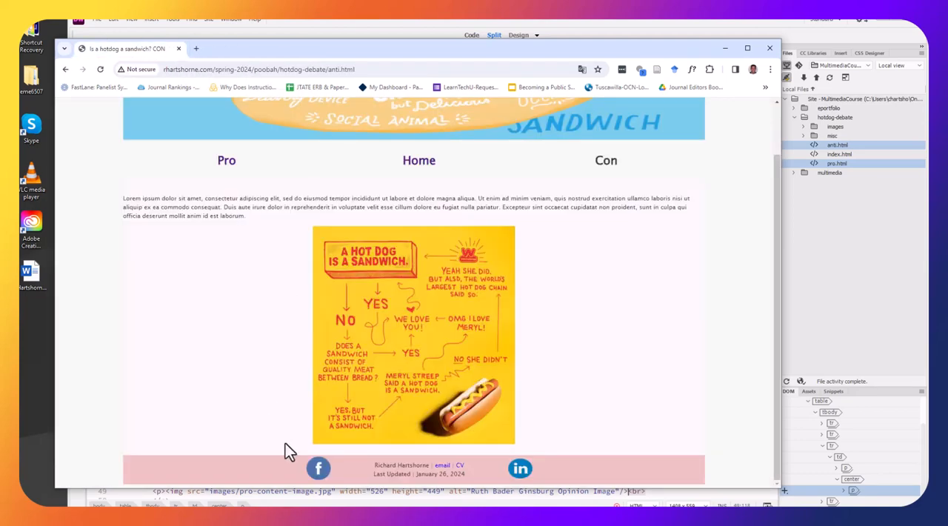
left_click(459, 466)
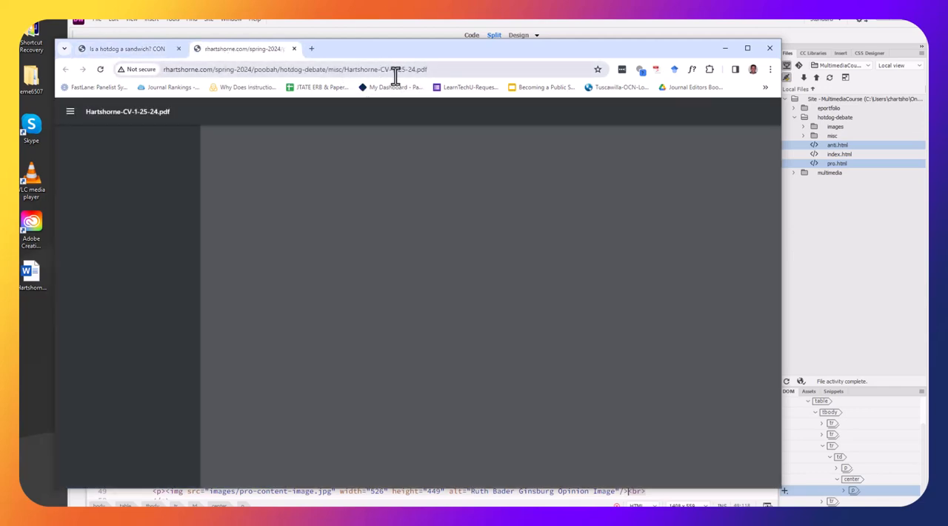
left_click(294, 48)
scroll(635, 324, "up", 1)
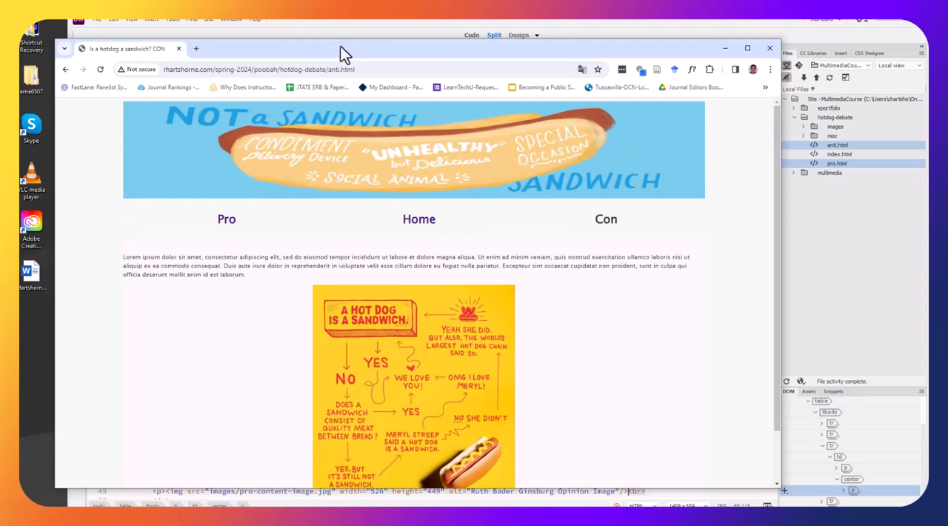
Examine the domain and folder parts of the live Con page's web address and look over the page
left_click(300, 69)
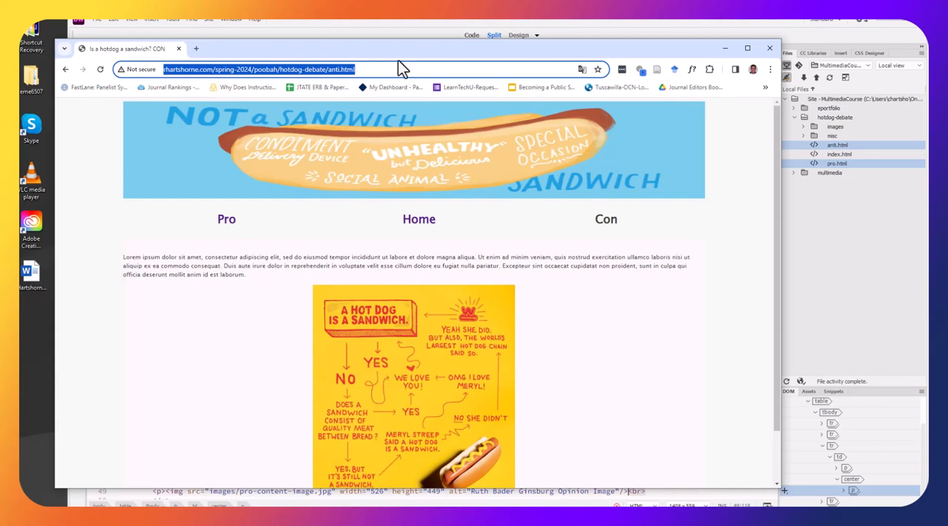
mouse_move(399, 52)
left_mouse_down()
mouse_move(385, 49)
mouse_move(404, 49)
left_mouse_up()
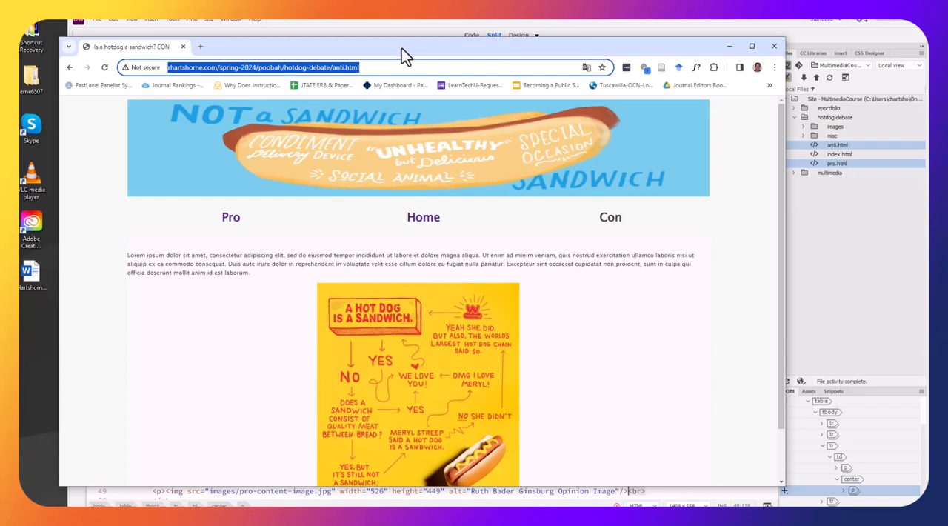
left_click(252, 67)
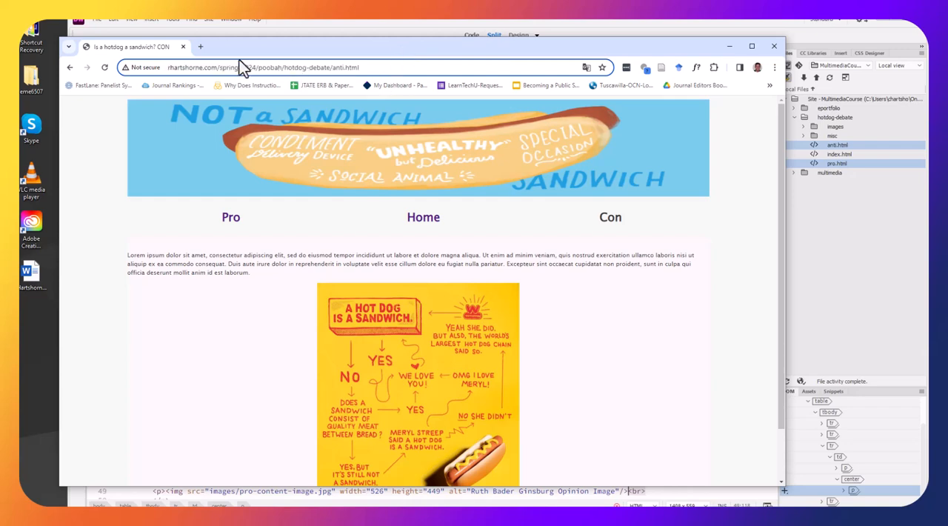
left_click_drag(256, 67, 166, 68)
left_click(228, 67)
left_click_drag(256, 67, 223, 68)
scroll(478, 201, "down", 1)
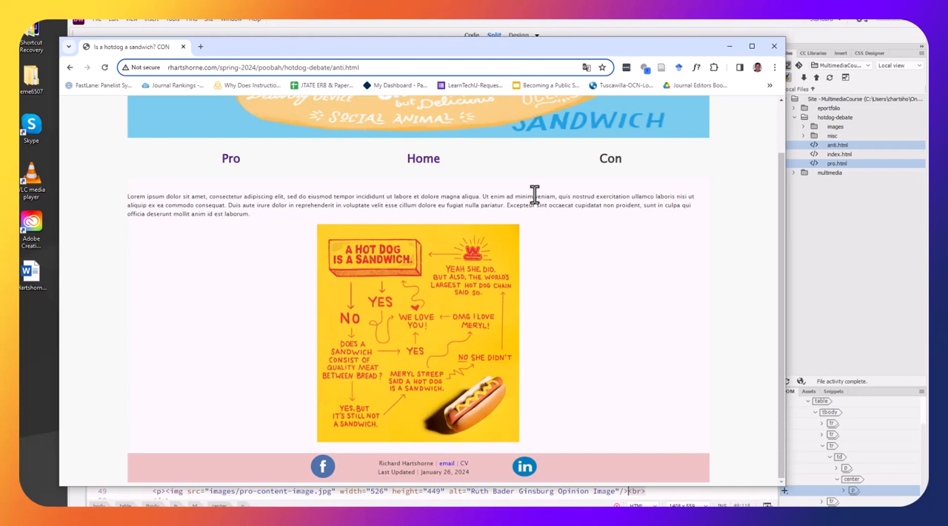
scroll(549, 193, "up", 1)
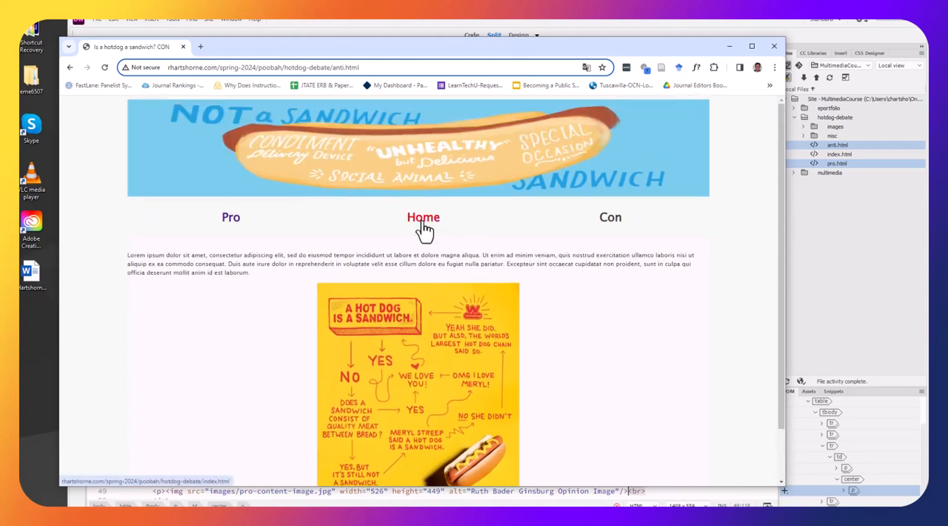